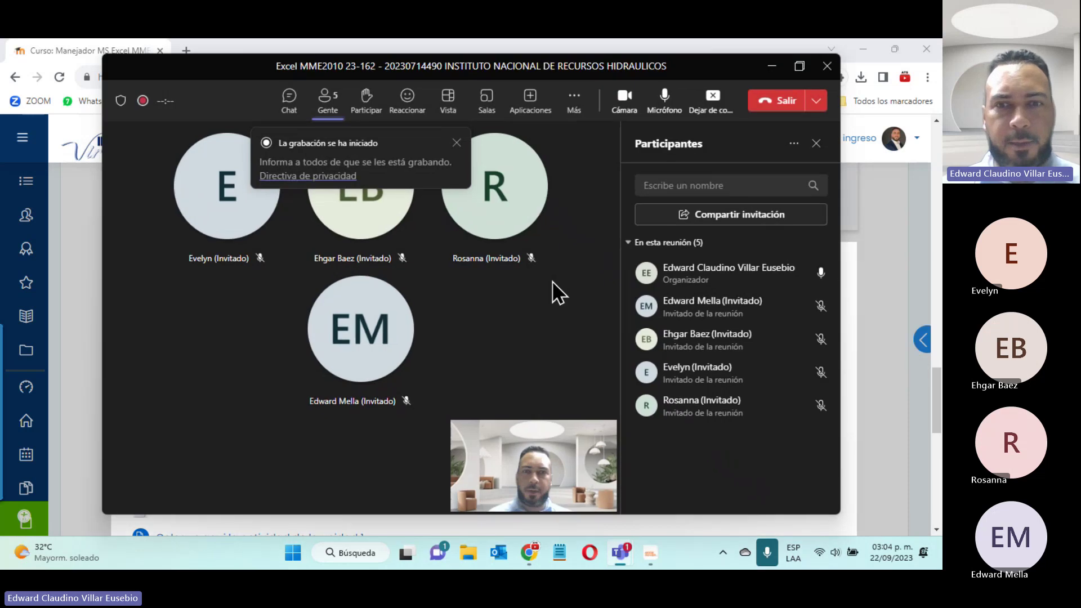
Minimize the Teams meeting and close the week 1 section panel of Manejador MS Excel
click(769, 67)
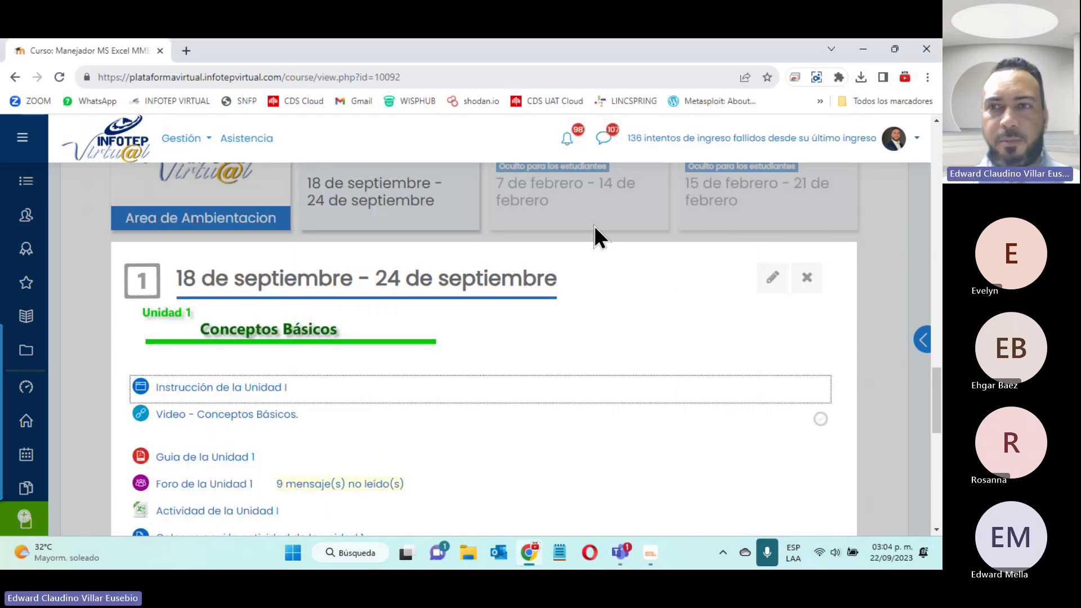
click(901, 251)
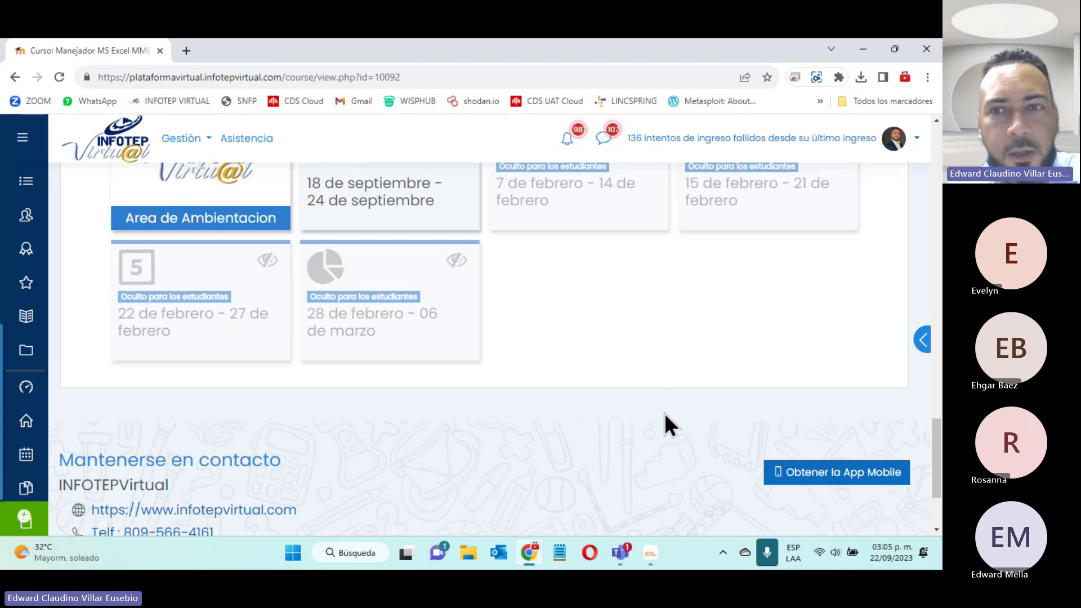
scroll(438, 402, up, 4)
Scroll to the top of the course page to show the Excel BÁSICO banner dated 18 de septiembre del 2023
click(438, 402)
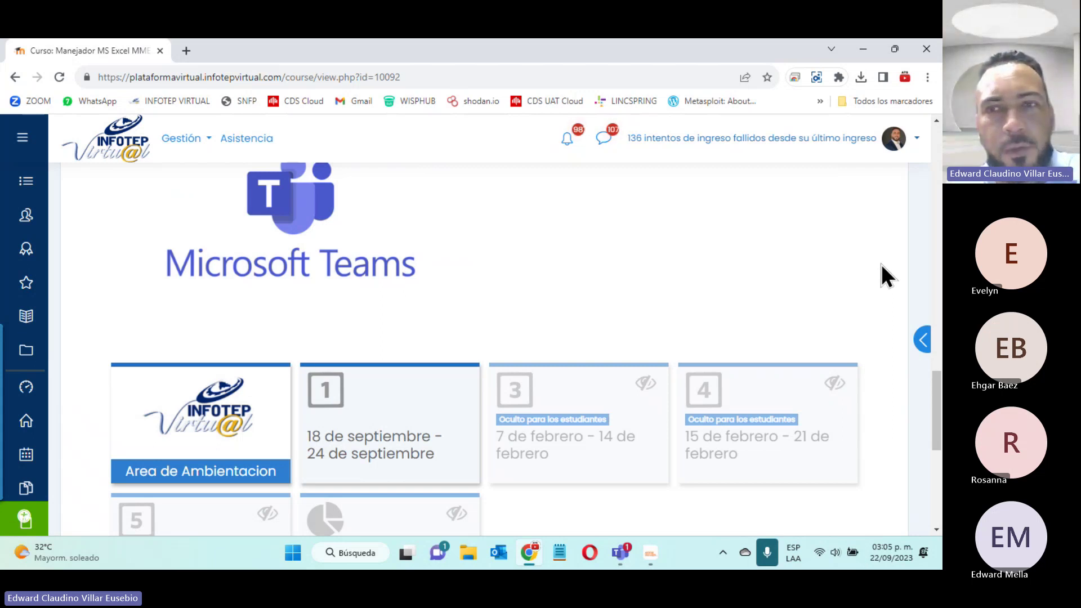
scroll(876, 281, up, 5)
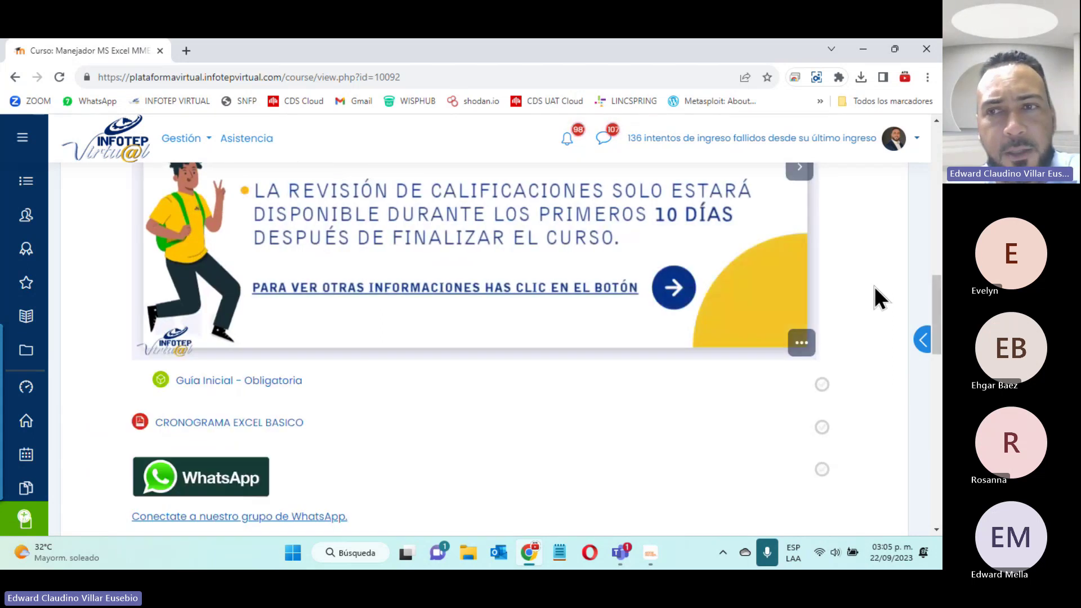
scroll(874, 287, up, 5)
scroll(874, 286, up, 5)
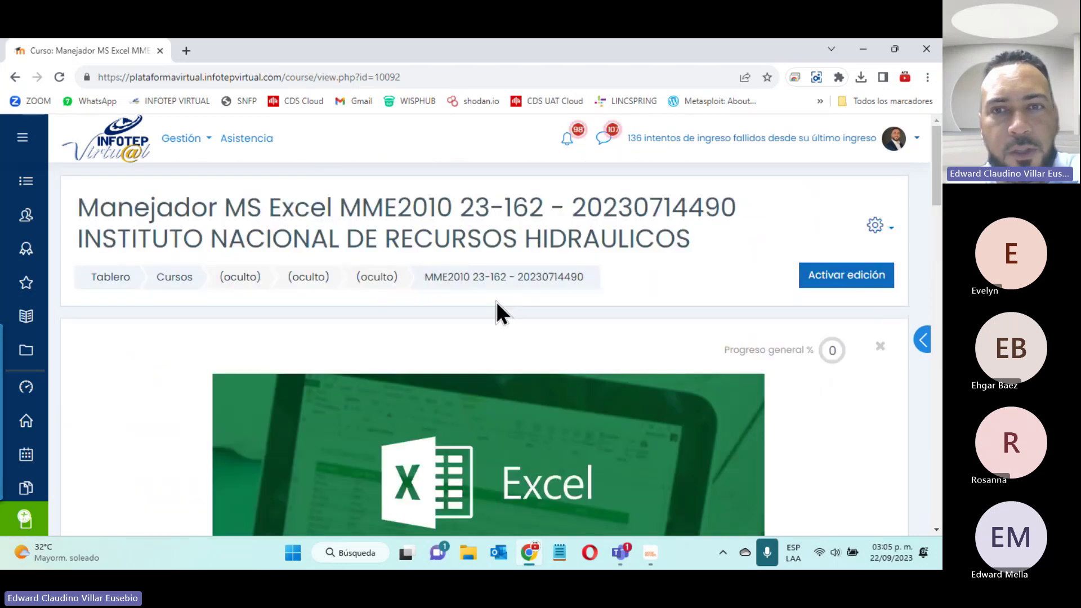
scroll(496, 304, down, 4)
scroll(496, 304, up, 4)
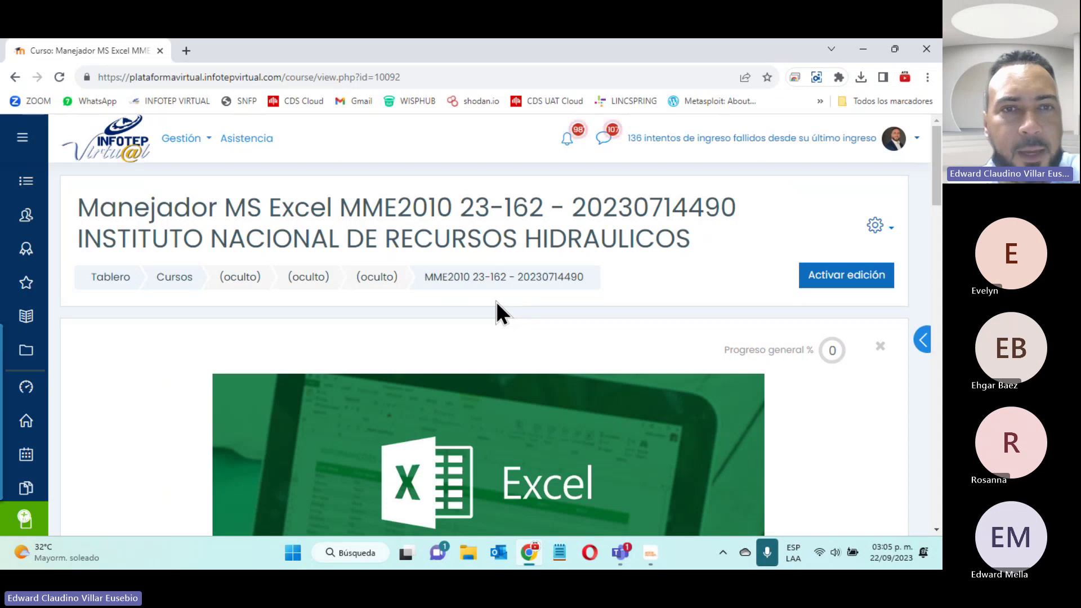
scroll(497, 304, down, 4)
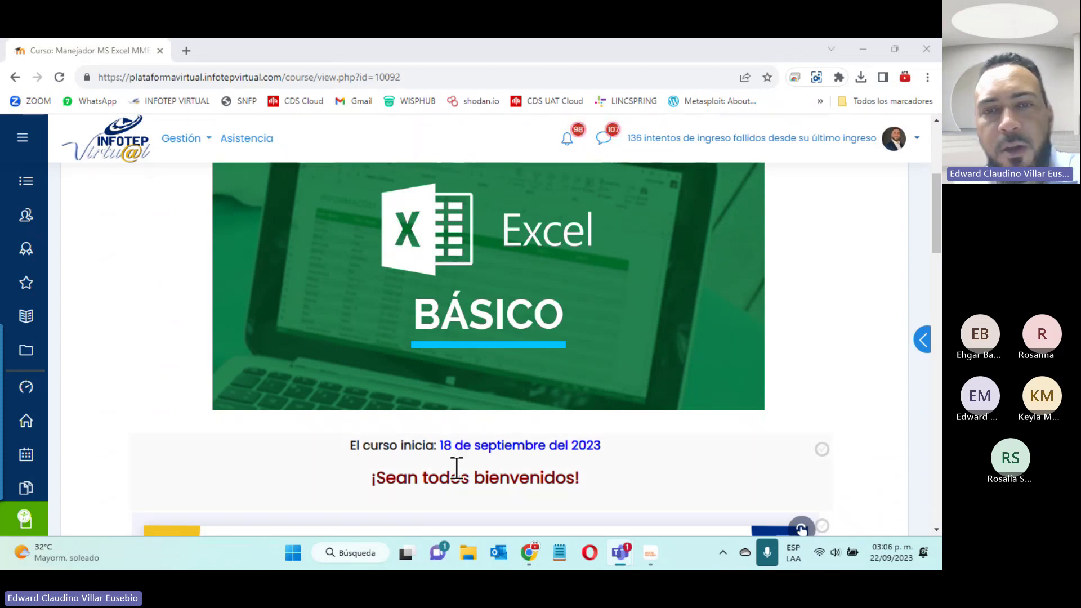
Scroll down to the ¡PRESTA ATENCIÓN! grades notice, then bring up the Teams meeting's participant list
scroll(457, 468, down, 3)
scroll(457, 468, down, 1)
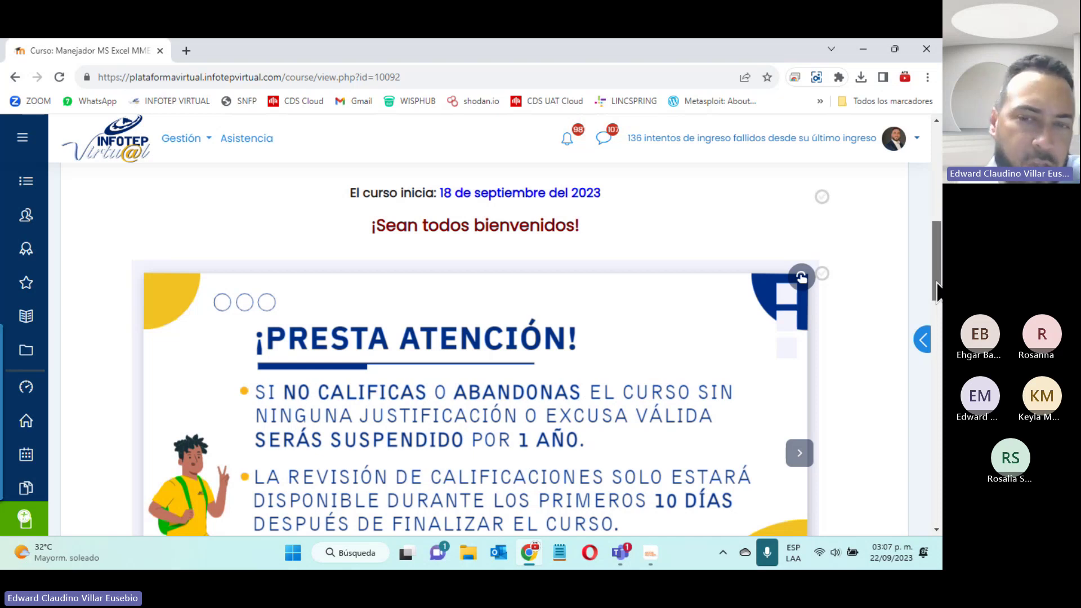
scroll(370, 260, down, 2)
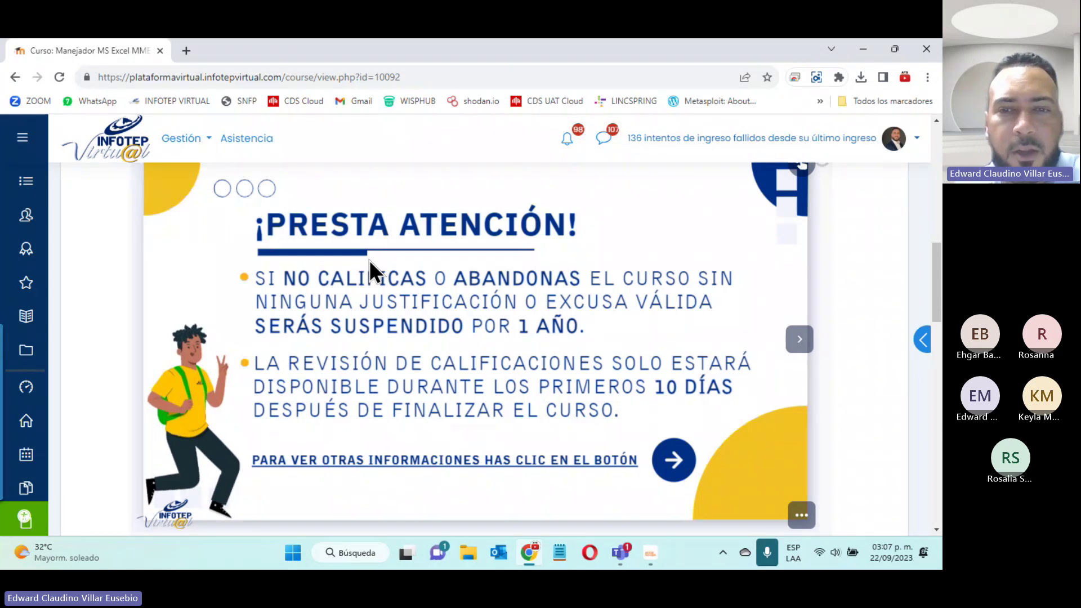
click(621, 555)
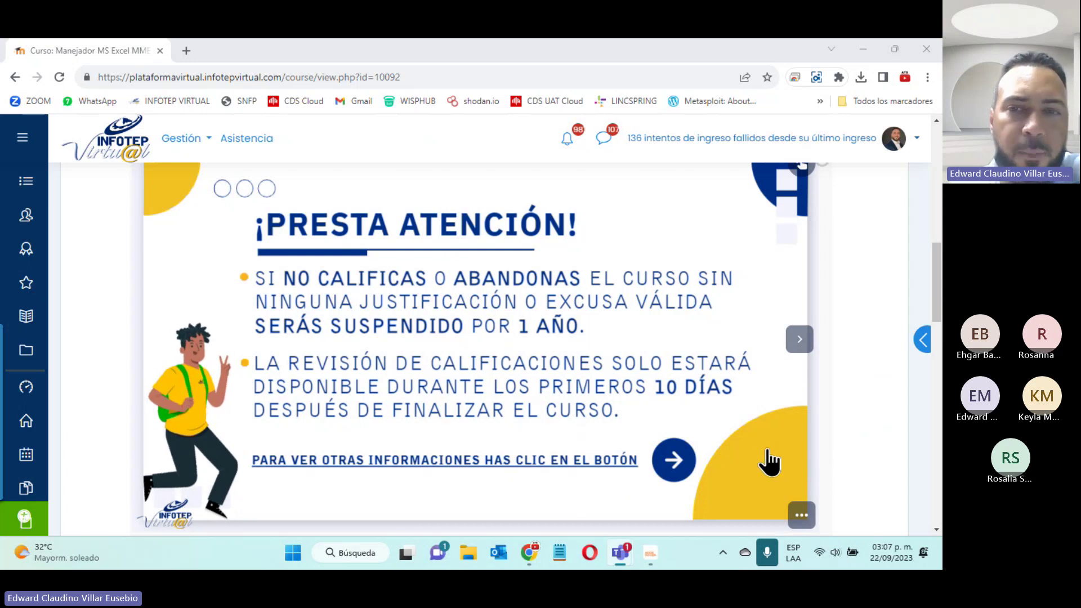
click(769, 458)
Use Admitir todos for the lobby guests, then minimize the Teams meeting window
click(793, 243)
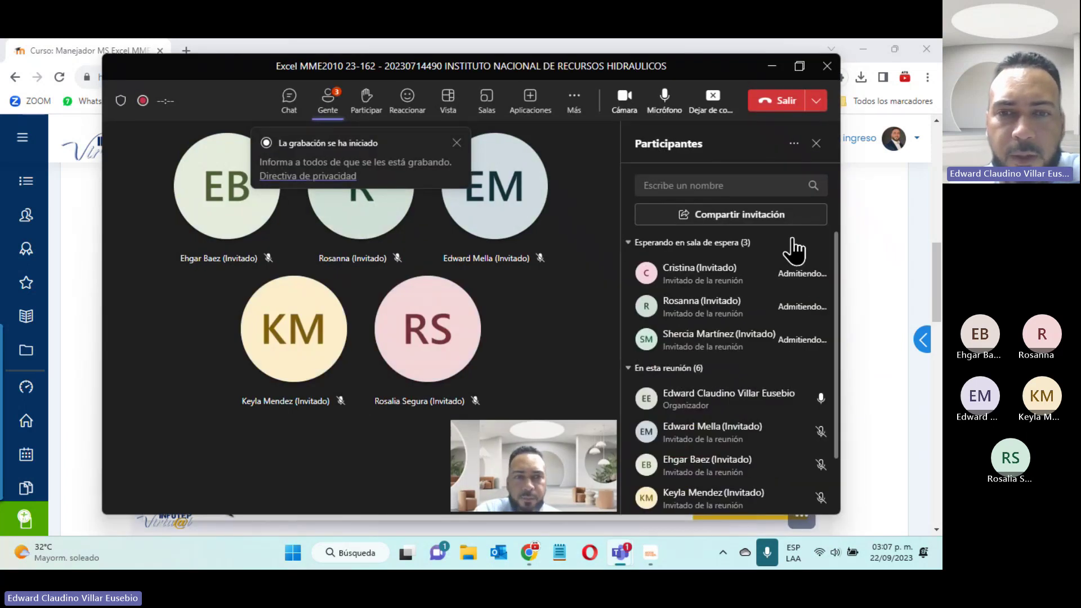
click(772, 66)
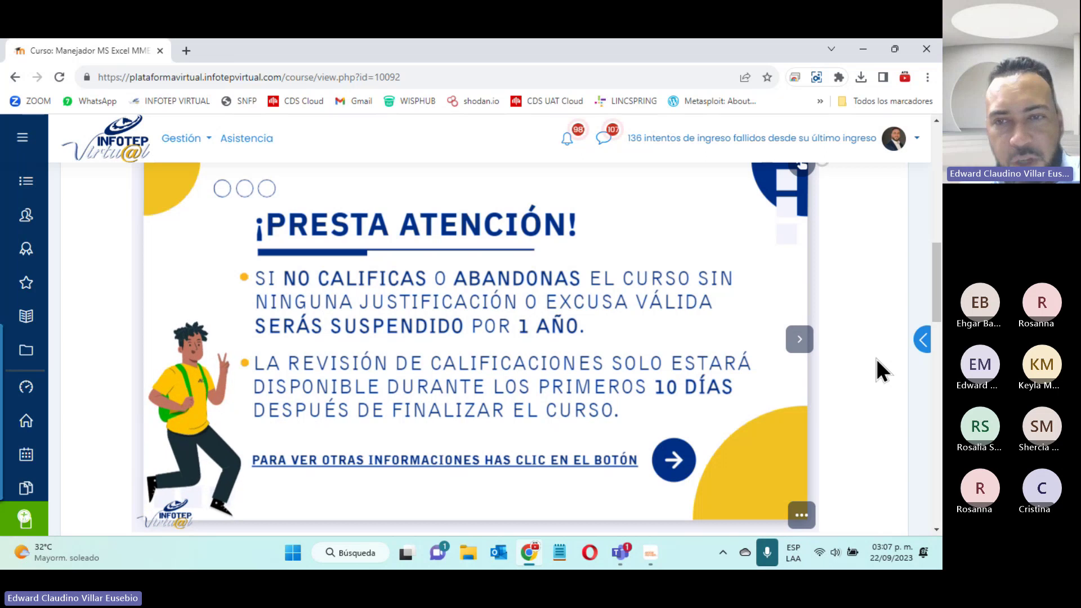
Page the orientation carousel forward three slides to '¿Cómo puedo iniciar sesión en el Aula Virtual?'
click(797, 345)
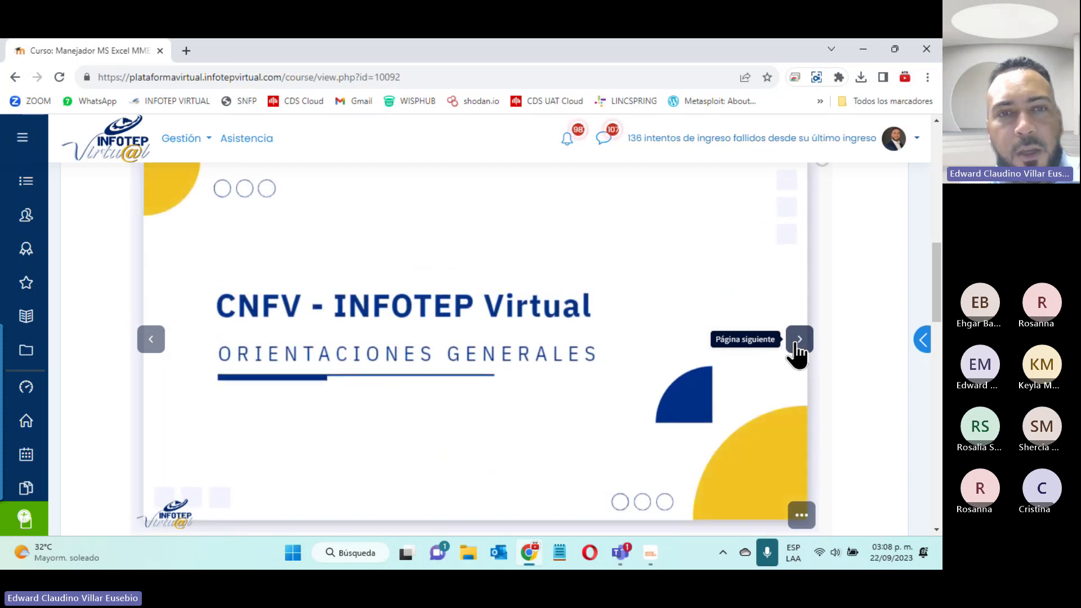
click(797, 344)
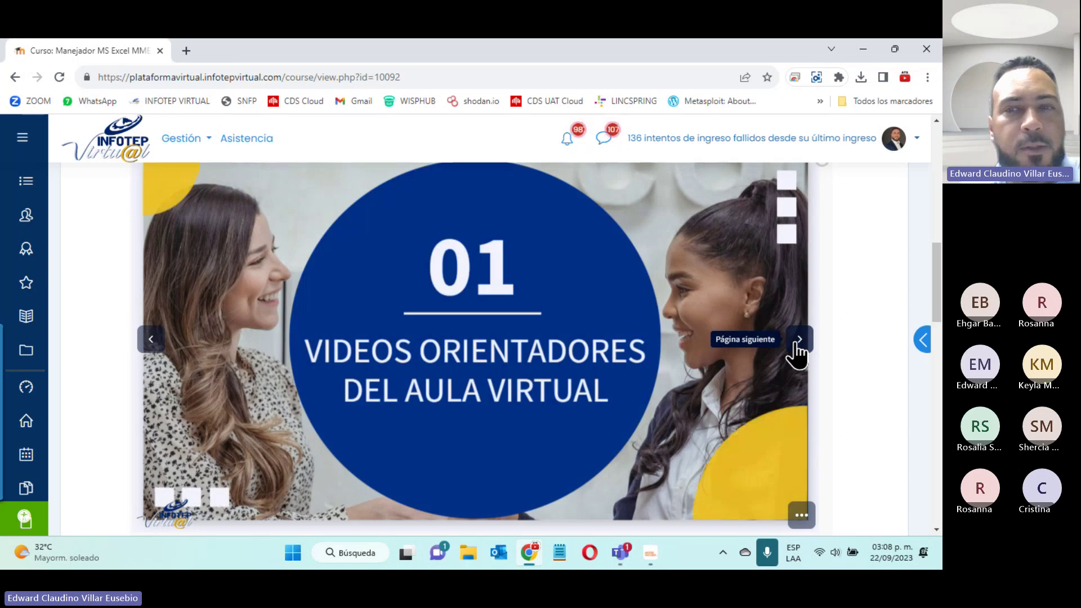
click(795, 342)
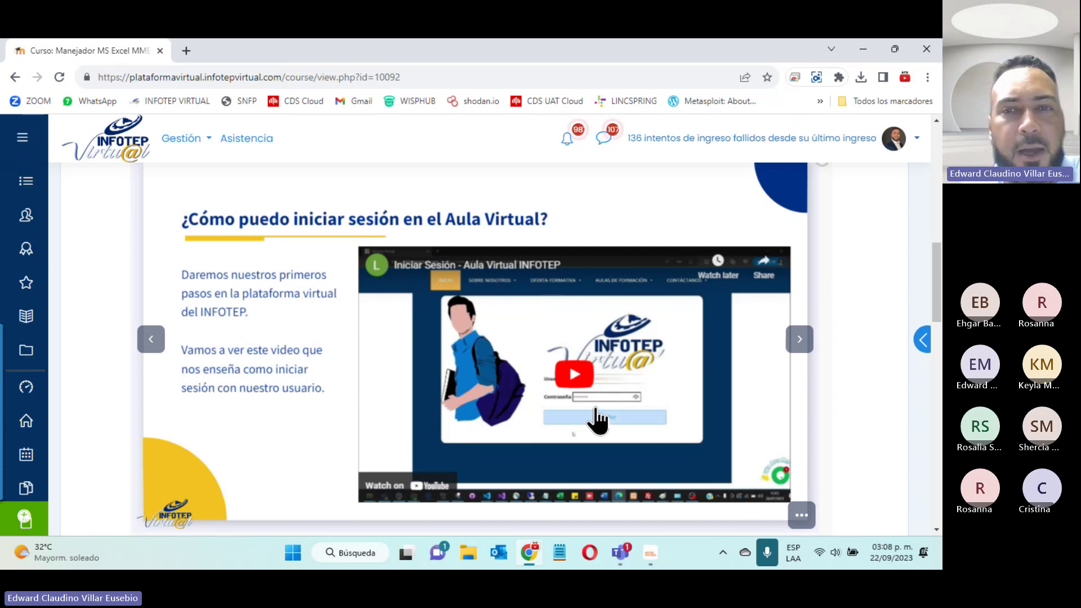
Advance the carousel one slide to '¿Cómo puedo subir mis asignaciones o tareas?'
click(801, 338)
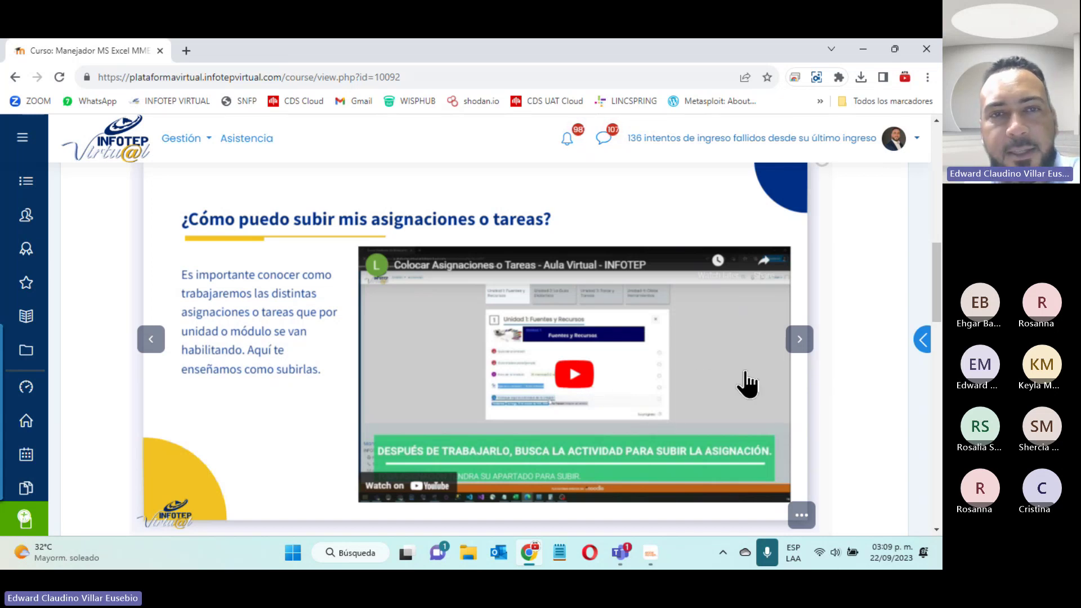
Advance past the unit forums slide to '¿Cómo puedo cambiar mi foto de perfil?'
click(800, 339)
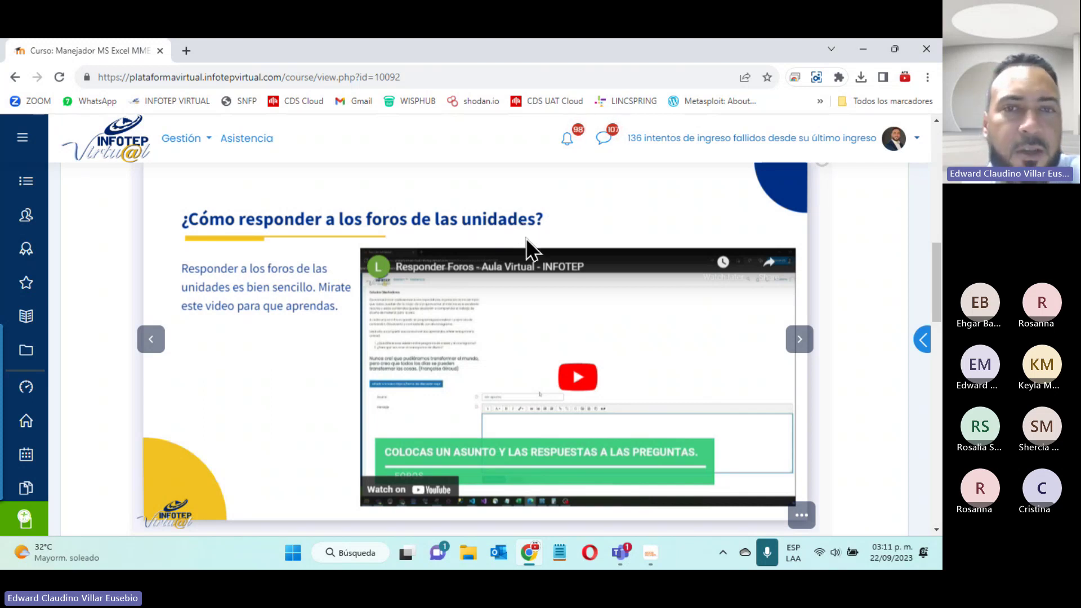
mouse_move(495, 253)
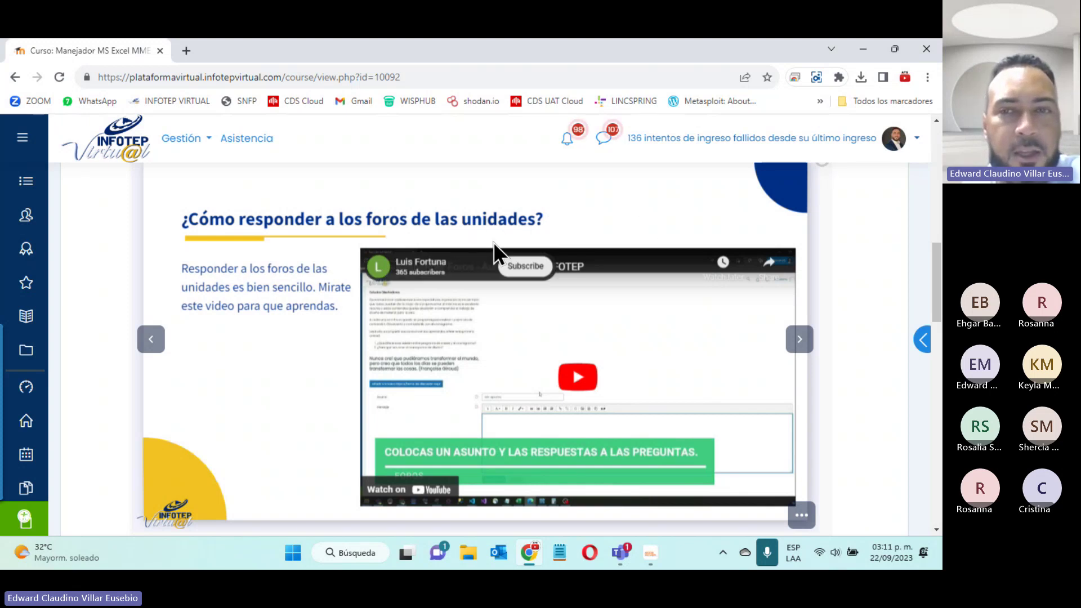
click(801, 345)
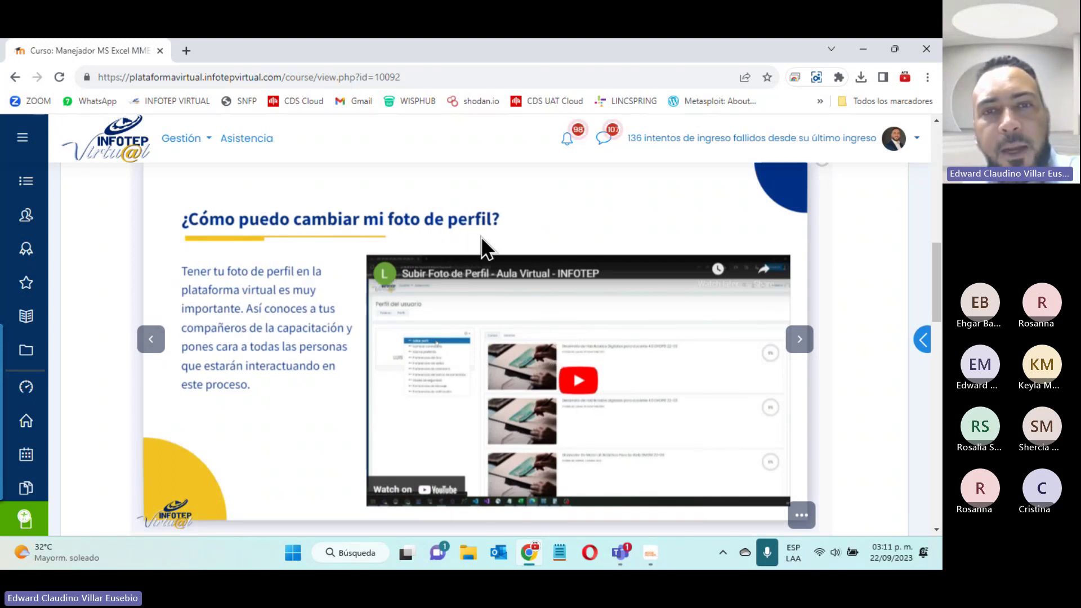
Open and close the user menu, then advance the slideshow to 'Conoce sobre más sobre nuestra oferta'
click(917, 141)
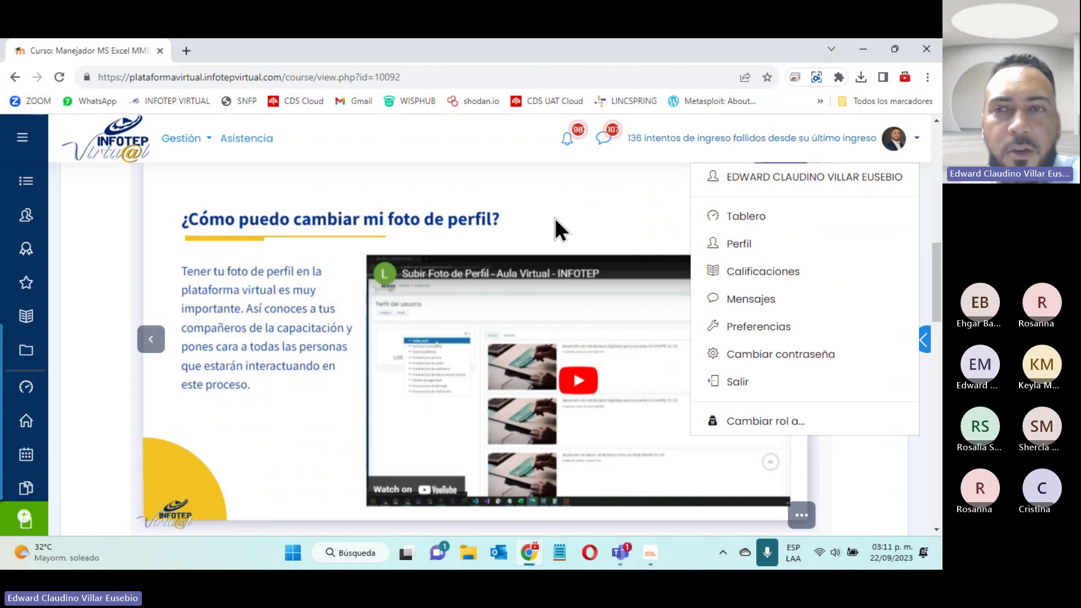
click(918, 137)
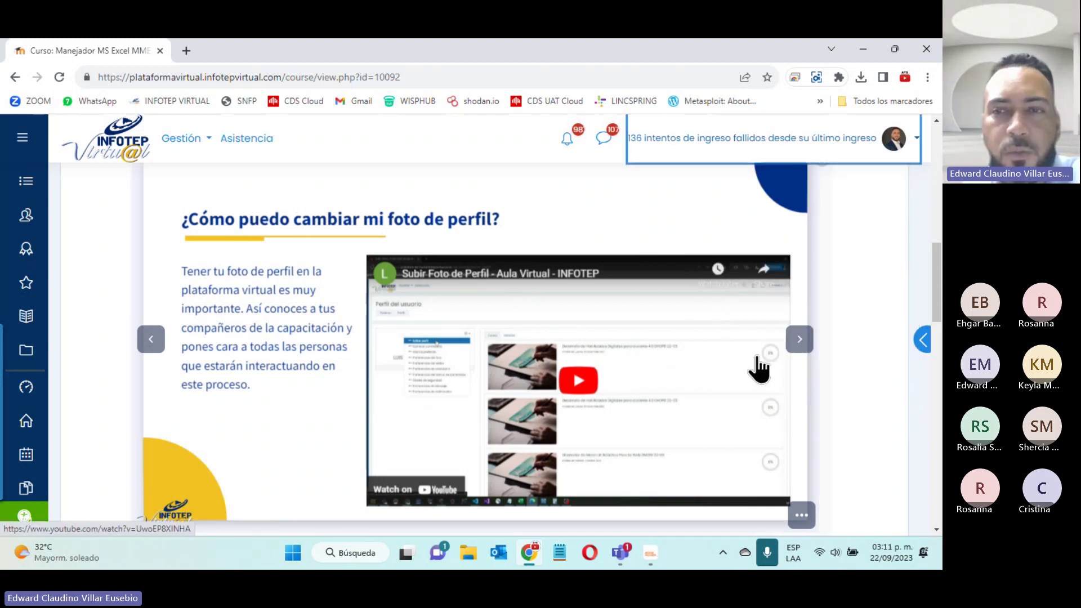
click(802, 343)
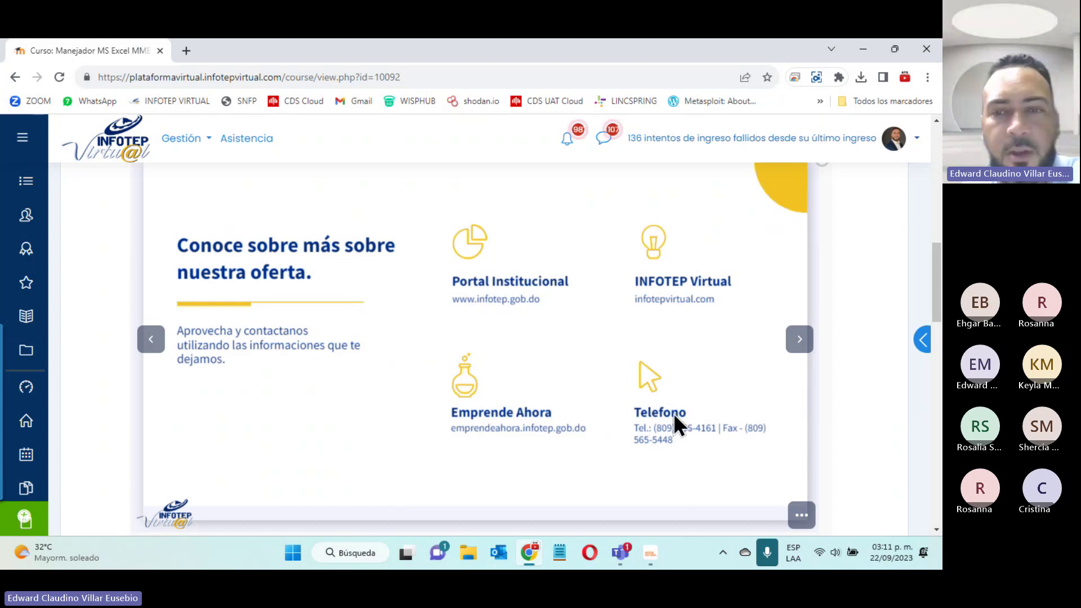
Check the Teams meeting, minimize it, and scroll to the CRONOGRAMA EXCEL BASICO and WhatsApp links
click(622, 555)
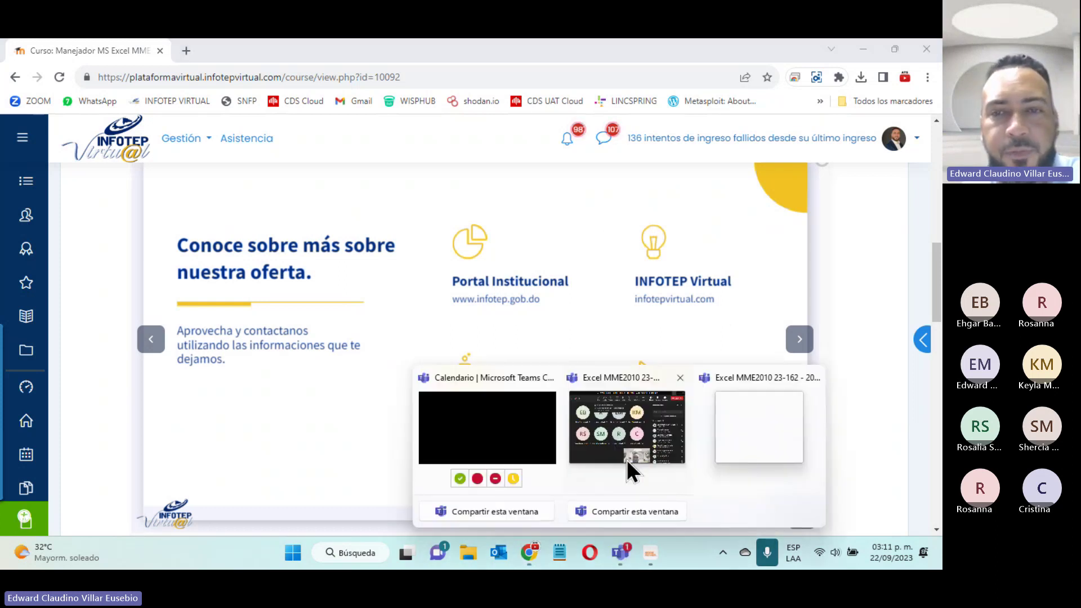
click(627, 459)
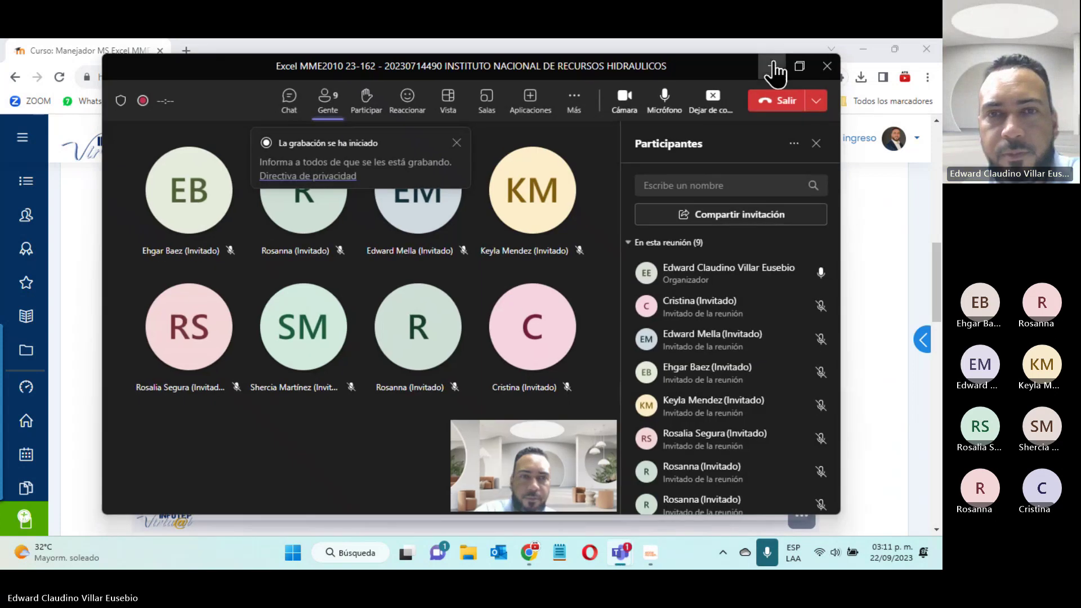
key(super+Down)
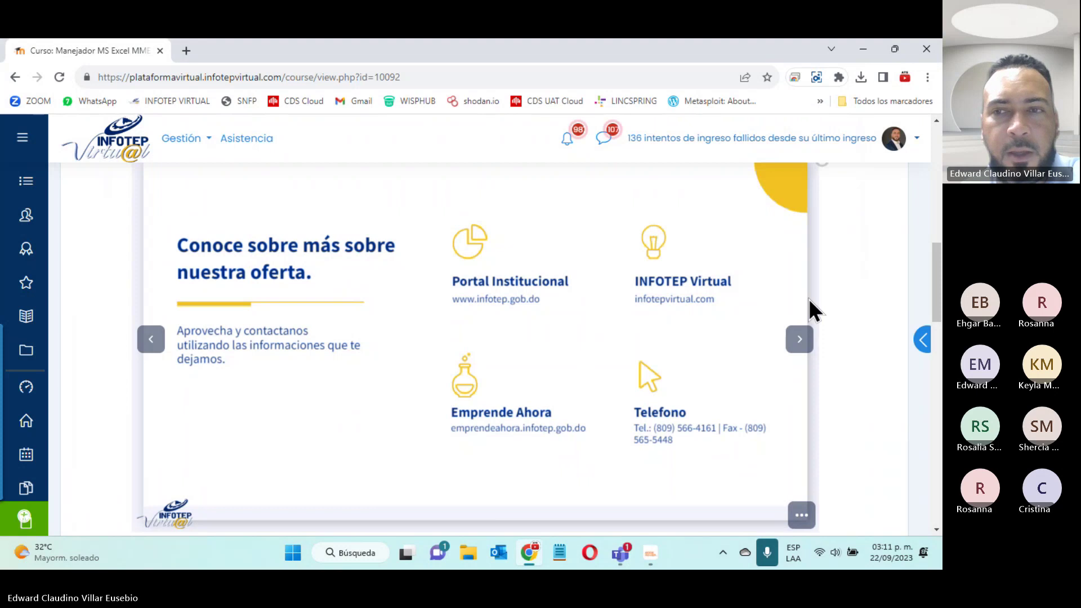
scroll(836, 249, down, 5)
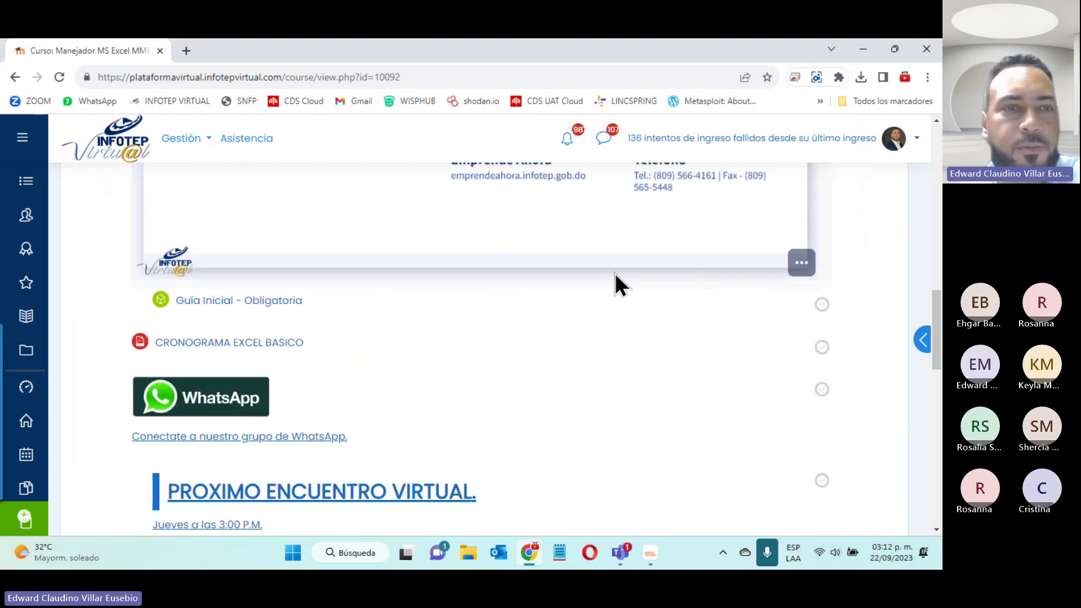
Open the CRONOGRAMA EXCEL BASICO PDF in its own tab and highlight the Semana 1 start date and activities
click(218, 349)
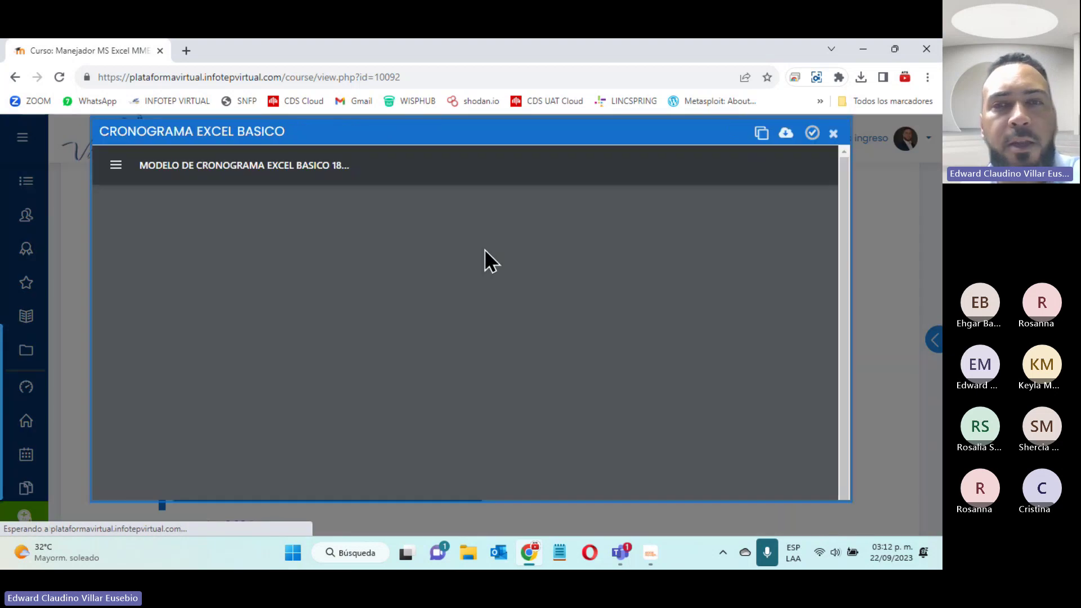
click(778, 136)
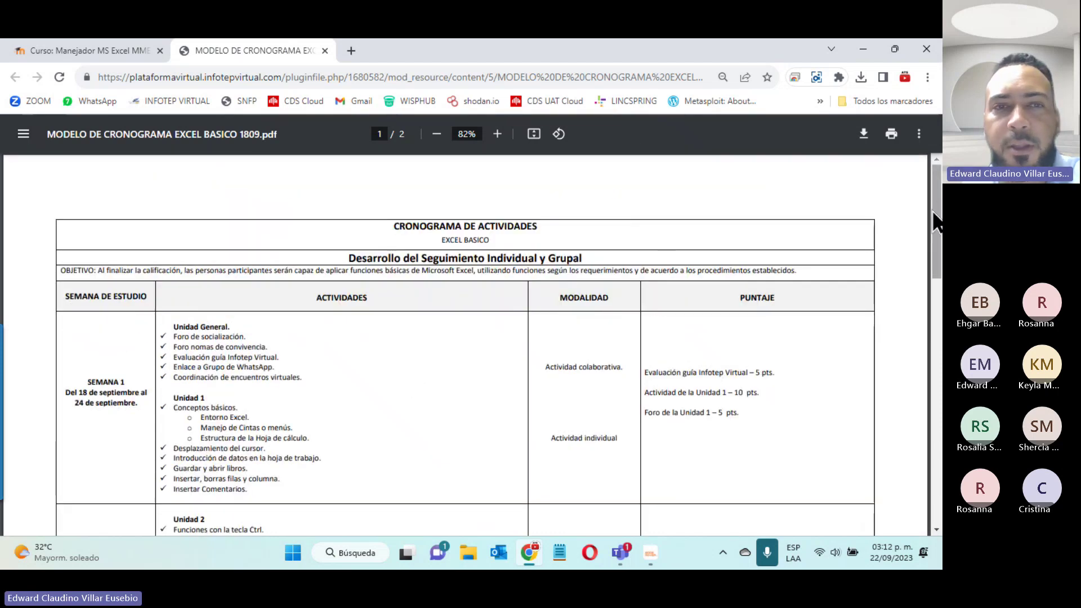
scroll(934, 221, down, 2)
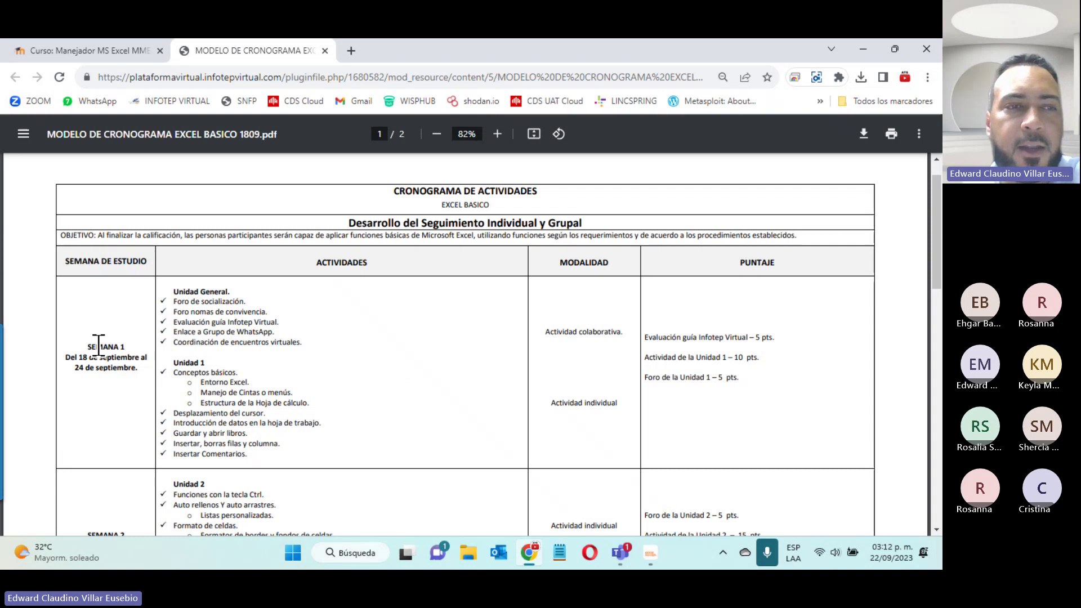
drag(65, 357, 151, 371)
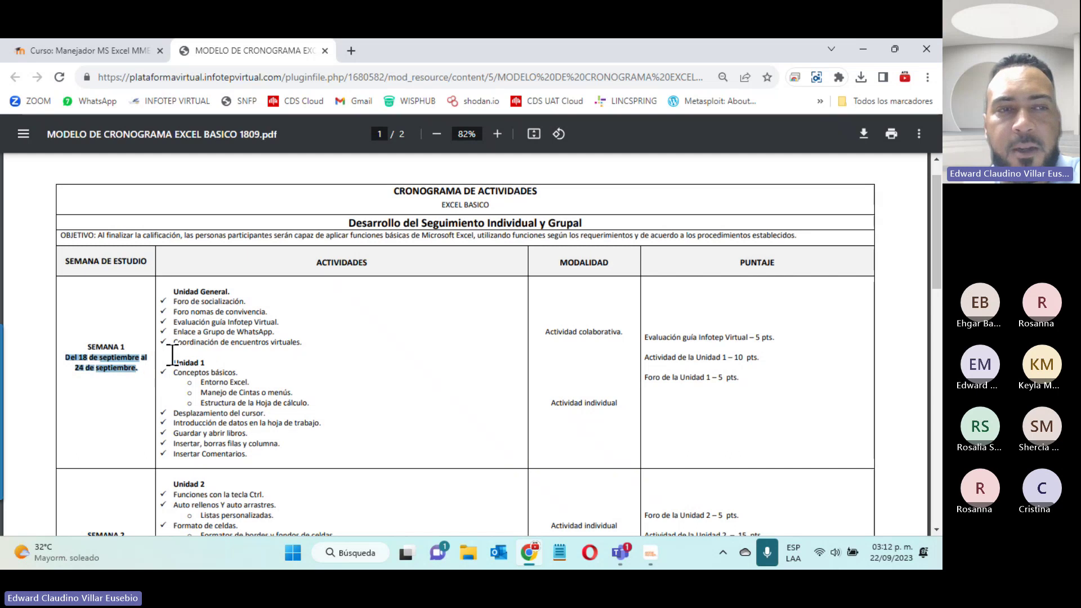
mouse_move(169, 290)
mouse_down()
mouse_move(262, 413)
mouse_move(253, 459)
mouse_up()
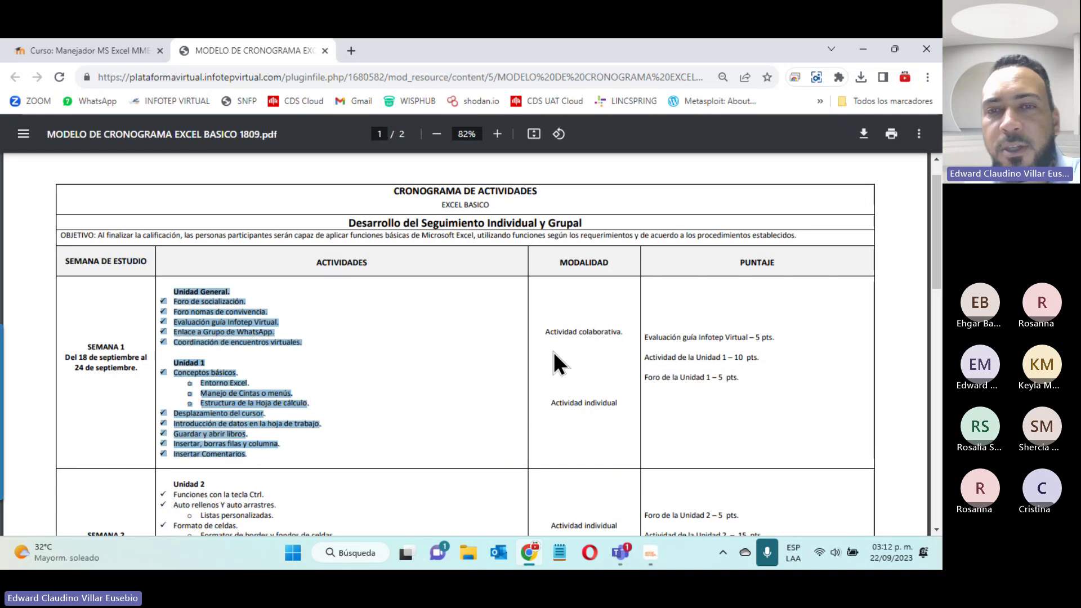
Admit the waiting guest into the Teams class meeting and minimize it again
click(620, 553)
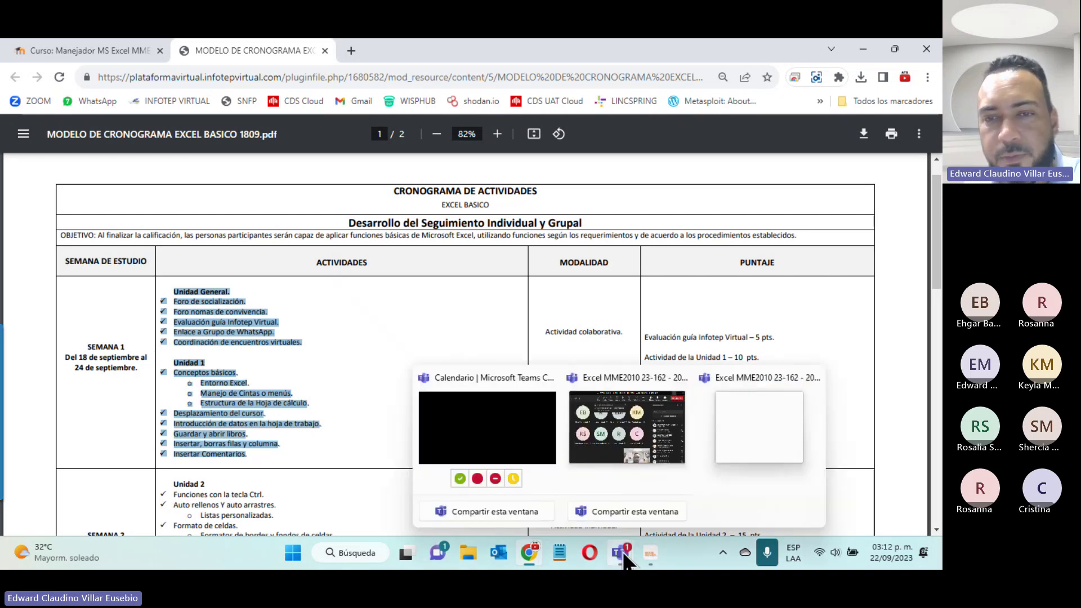
click(627, 498)
click(802, 274)
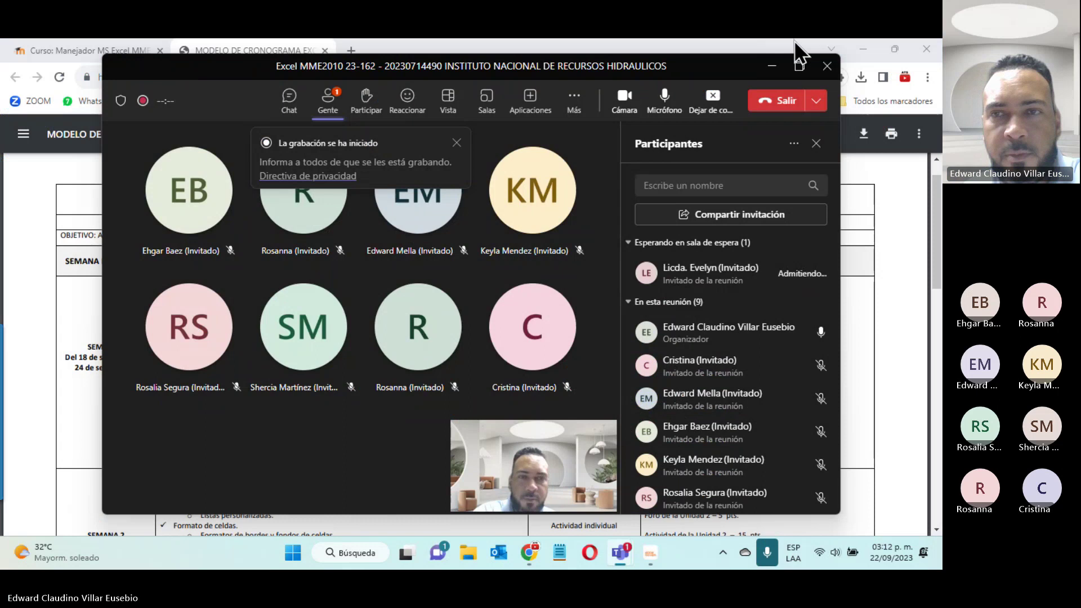
click(772, 66)
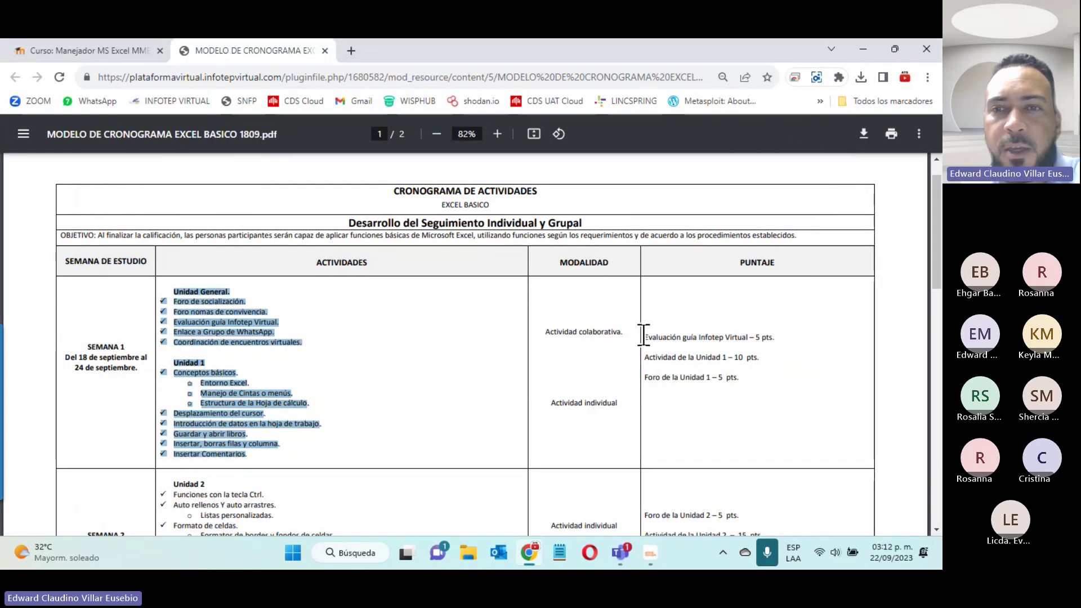
Highlight Semana 1's PUNTAJE scores, then scroll to page 2's Semana 3 (02–08 octubre) rows
mouse_move(644, 337)
mouse_down()
mouse_move(763, 343)
mouse_move(740, 394)
mouse_up()
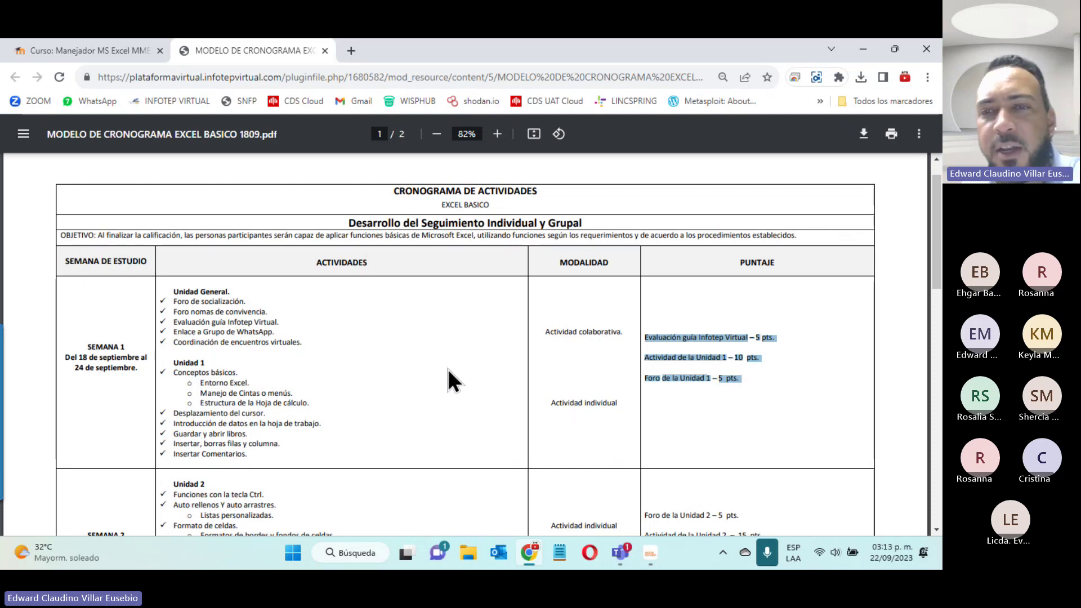
scroll(726, 387, down, 5)
scroll(726, 387, down, 1)
scroll(726, 387, down, 8)
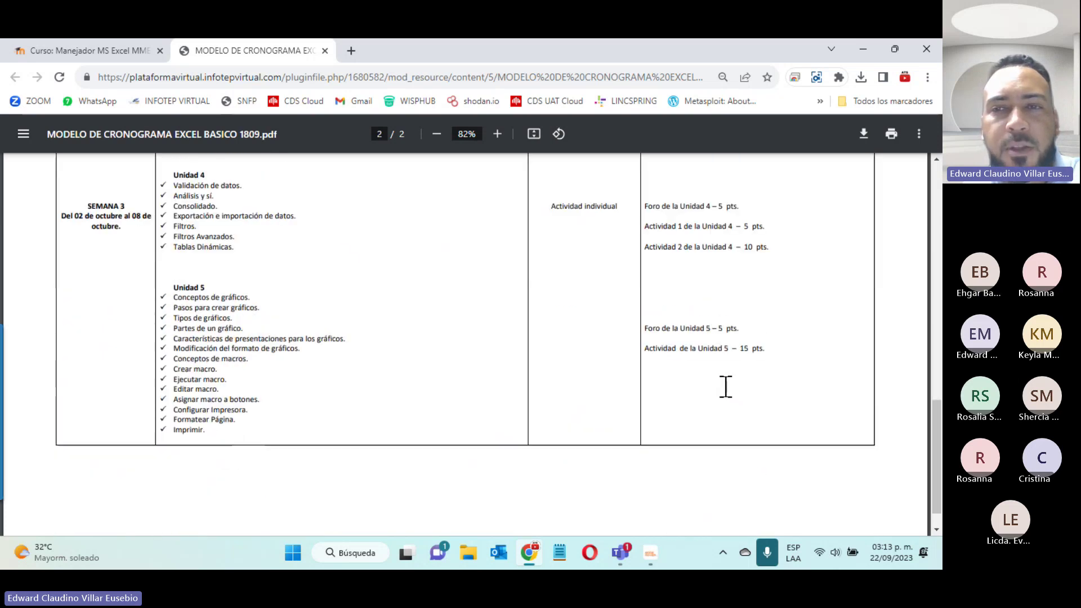
scroll(726, 387, down, 1)
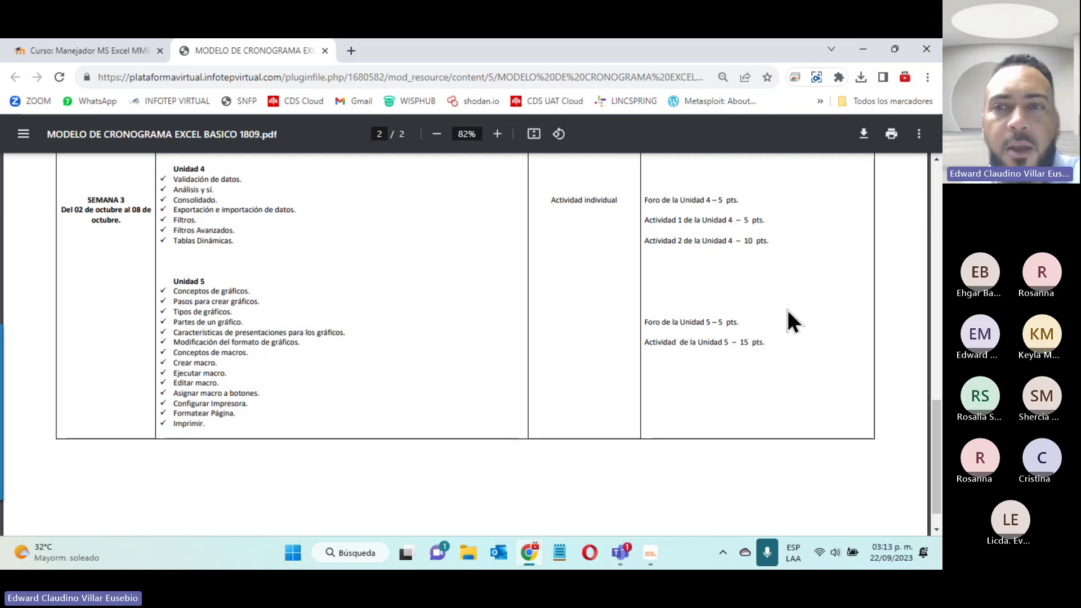
Admit the lobby guest into the Teams class, now 11 participants, and minimize Teams
mouse_move(620, 552)
click(633, 431)
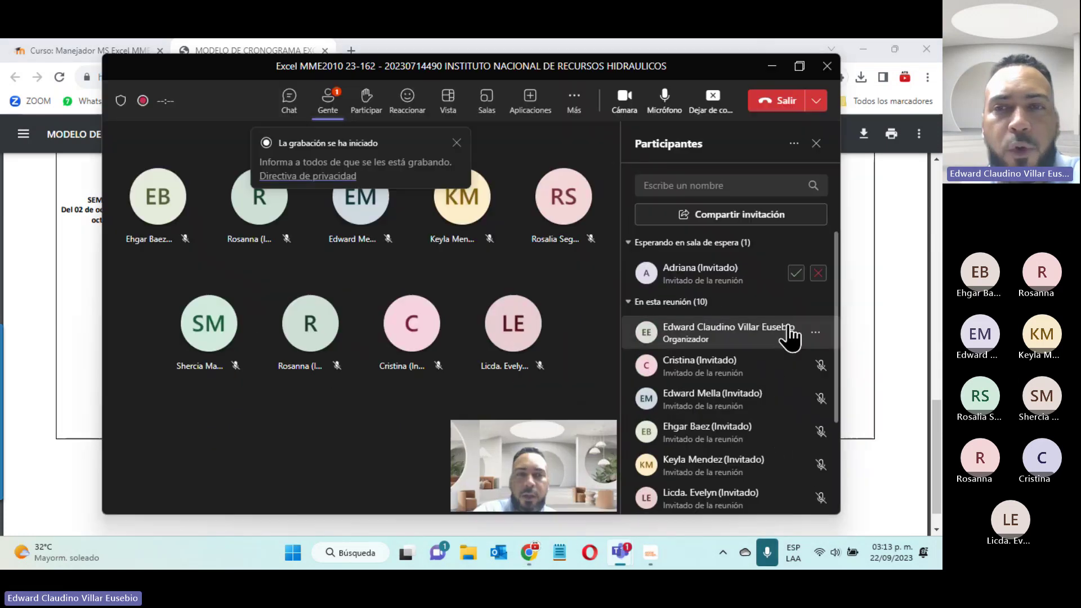
click(794, 273)
click(772, 66)
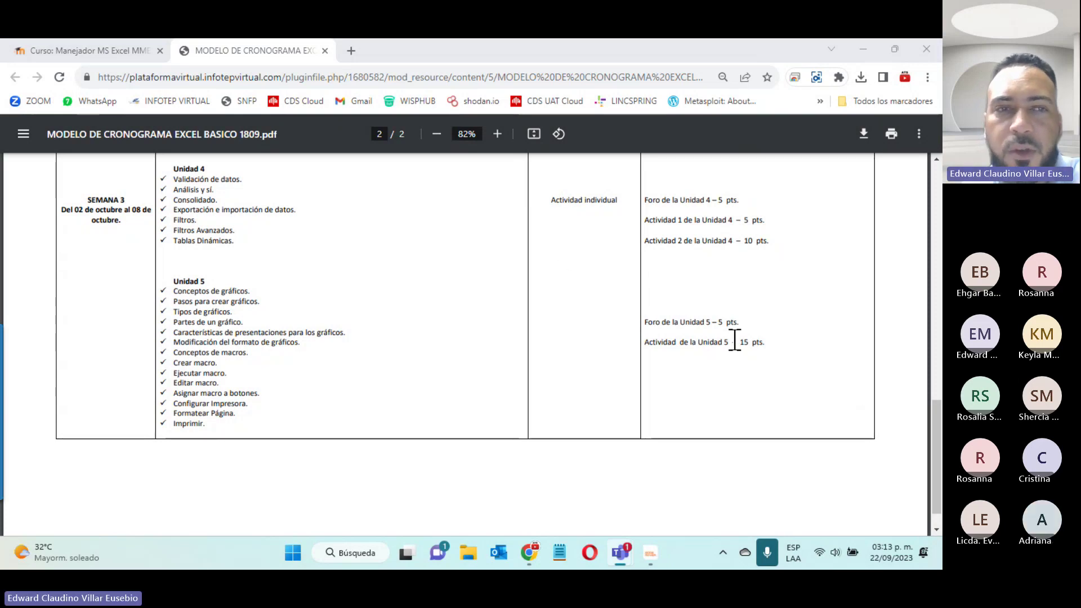
Scroll the schedule PDF between the Semana 1 (18–24 septiembre) and Semana 2 rows, ending on page 1
scroll(719, 326, up, 9)
scroll(661, 323, up, 5)
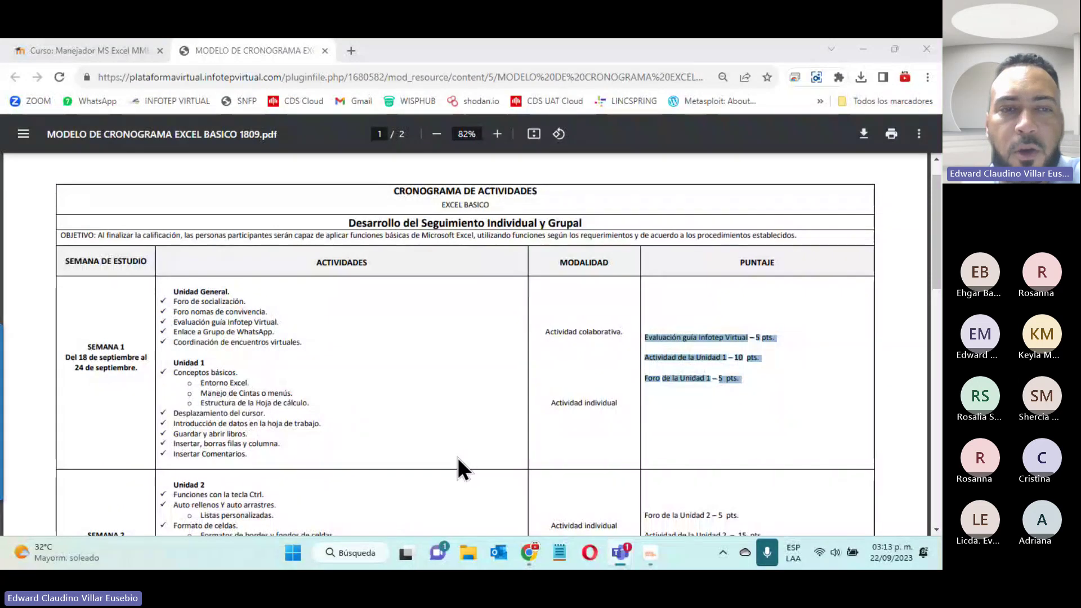
scroll(462, 445, down, 5)
scroll(632, 302, up, 5)
scroll(632, 302, down, 5)
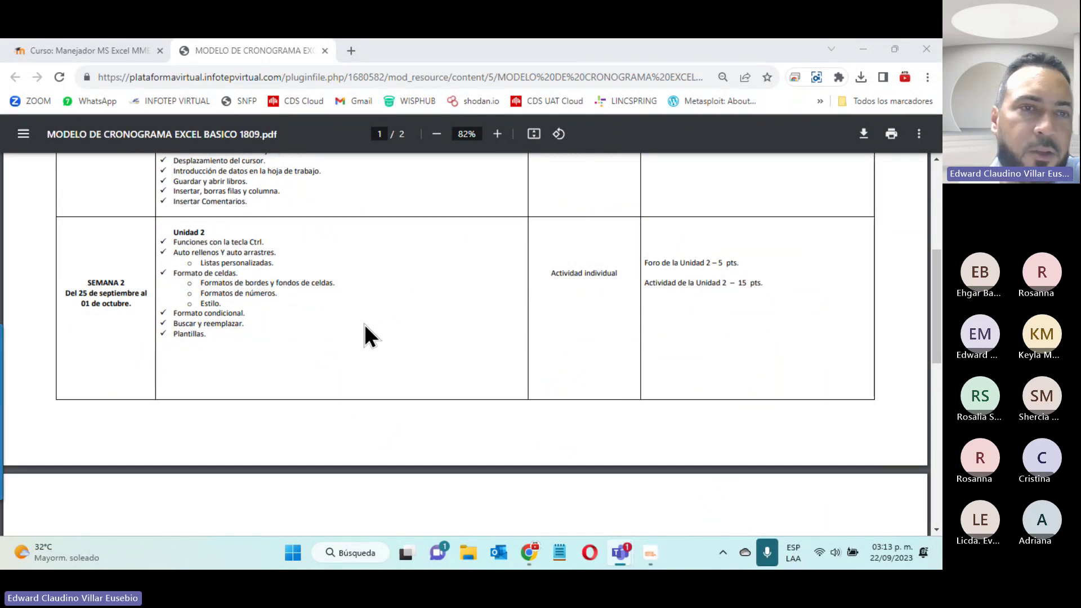
scroll(364, 323, up, 5)
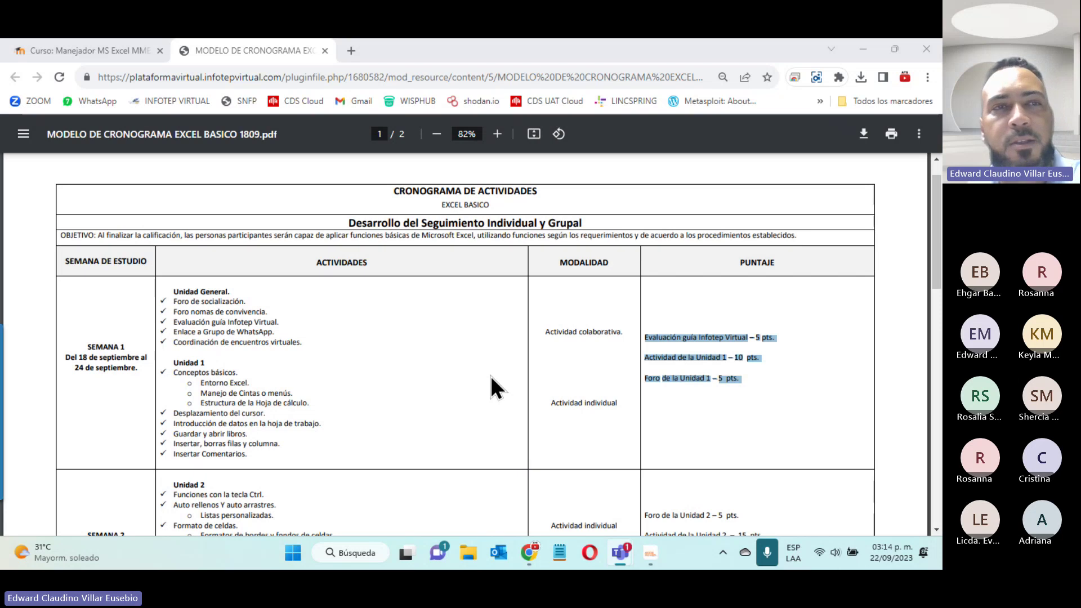
On the course page, close the CRONOGRAMA popup and scroll down to the Área de Ambientación and week 1 tiles
click(83, 45)
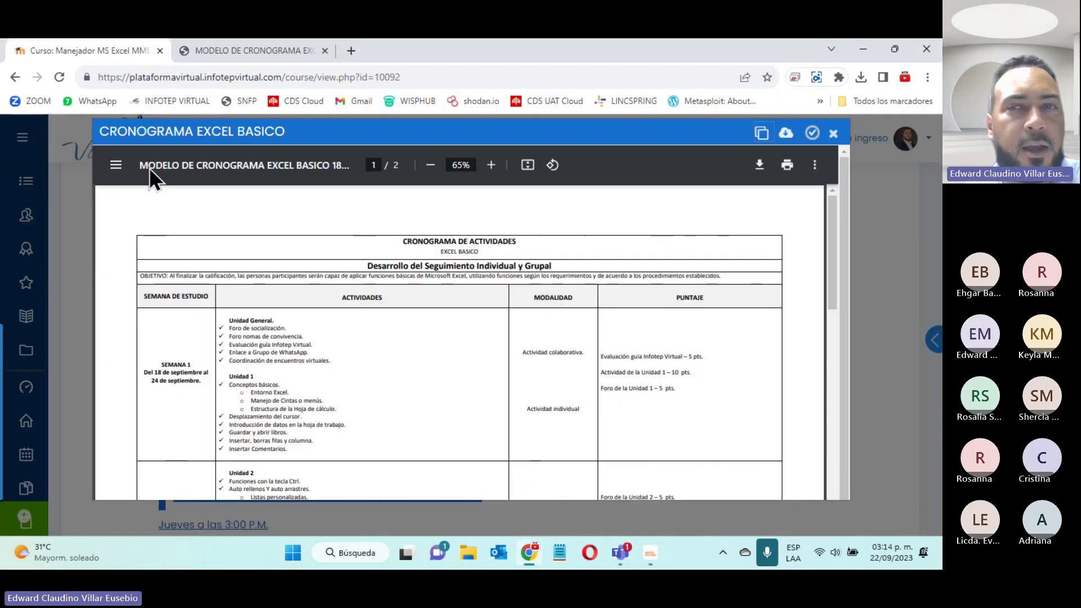
click(833, 133)
scroll(319, 317, up, 5)
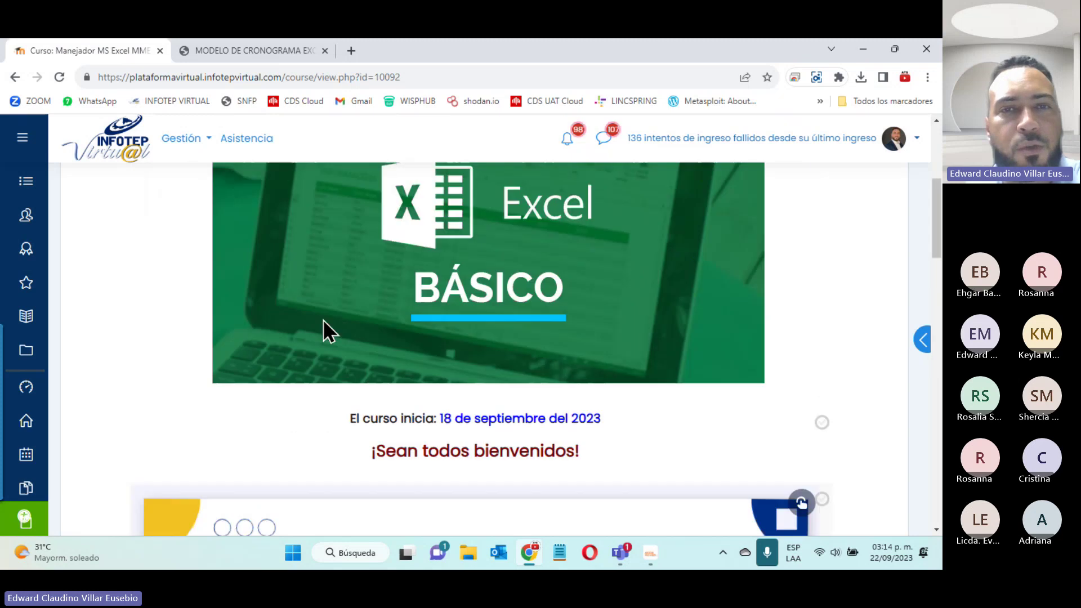
scroll(323, 320, up, 5)
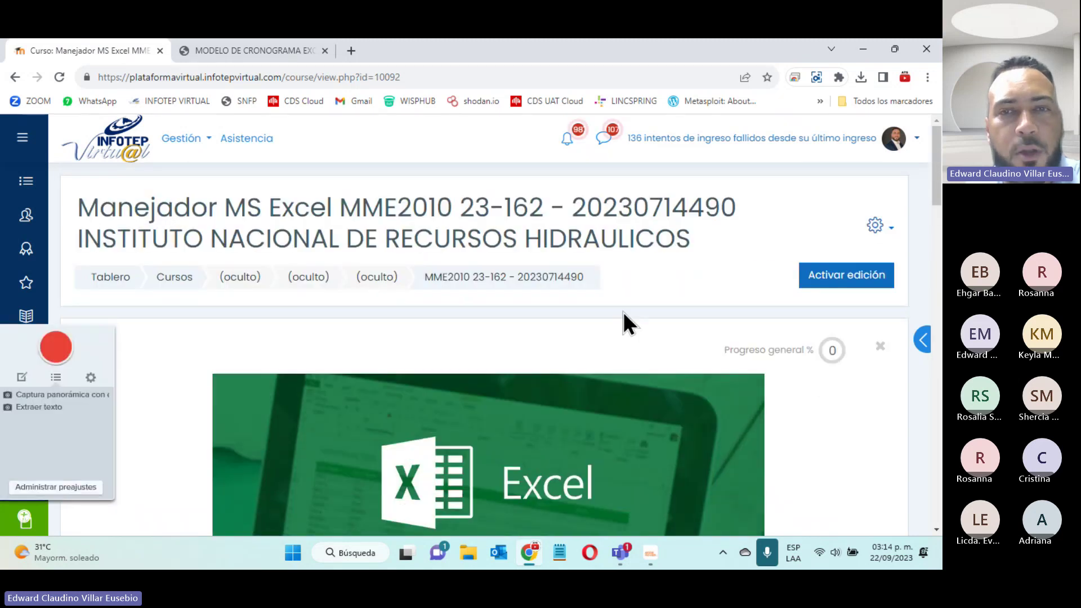
scroll(623, 309, down, 4)
scroll(623, 310, down, 6)
scroll(623, 311, down, 3)
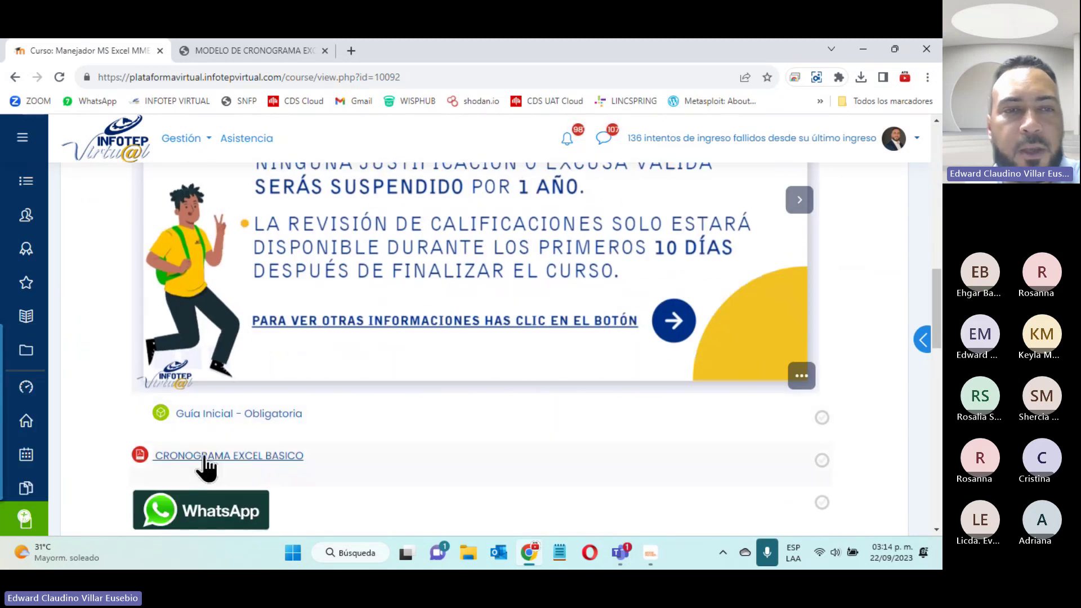
scroll(507, 406, down, 4)
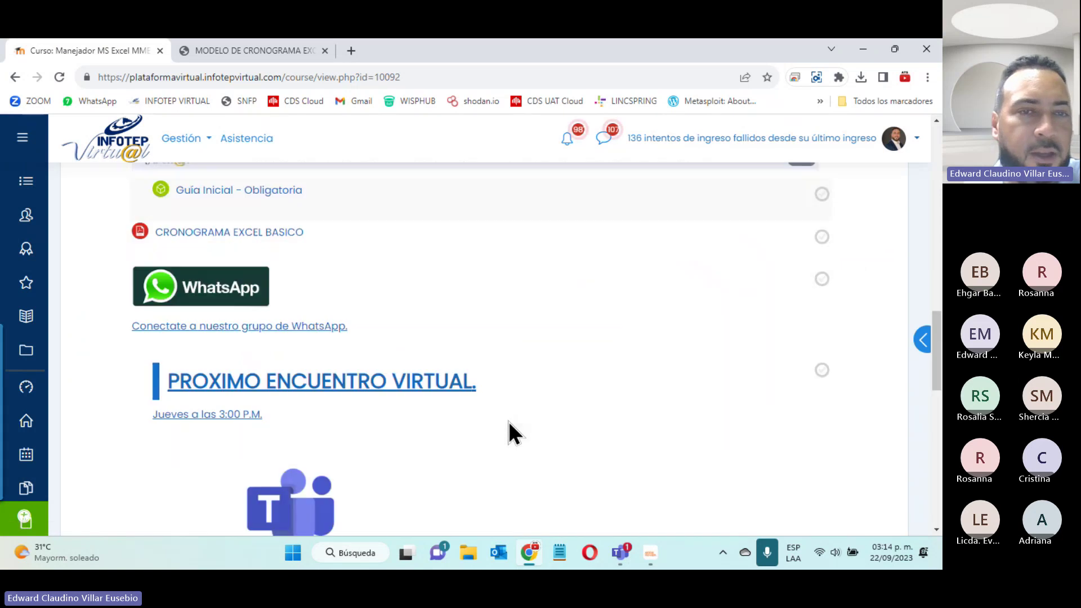
scroll(508, 421, down, 7)
scroll(508, 421, down, 2)
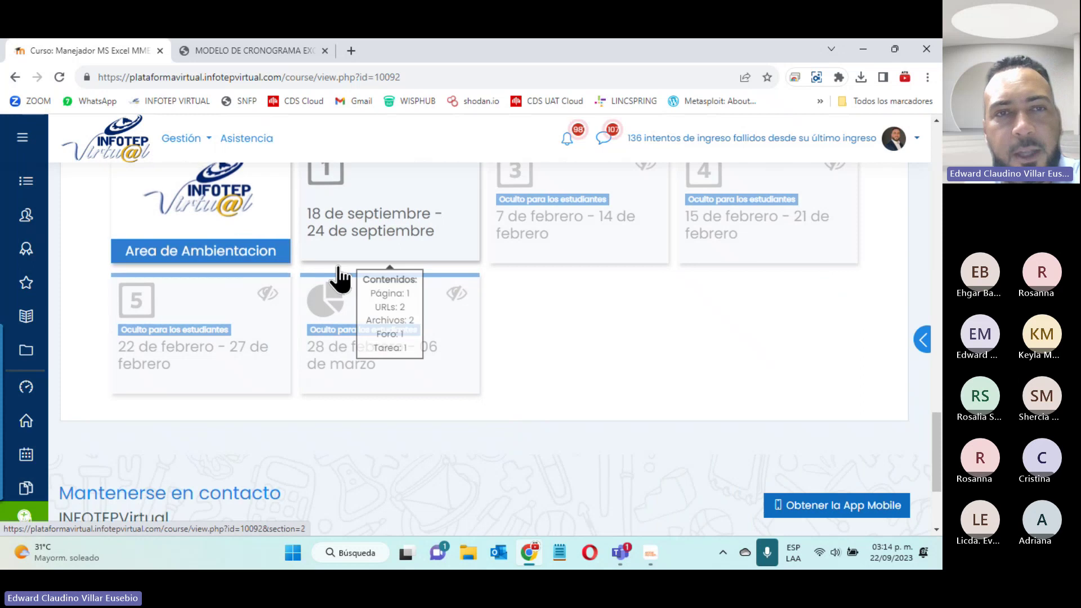
Highlight the Unidad 1 topics in the schedule PDF, then scroll page 2 to Unidad 4 and 5
click(254, 49)
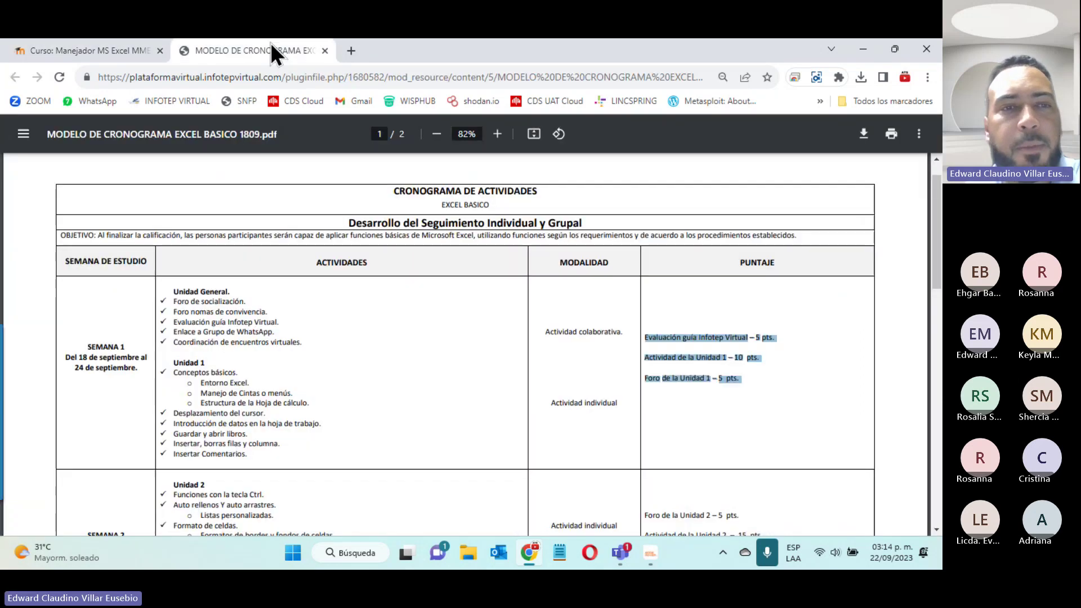
drag(173, 362, 282, 458)
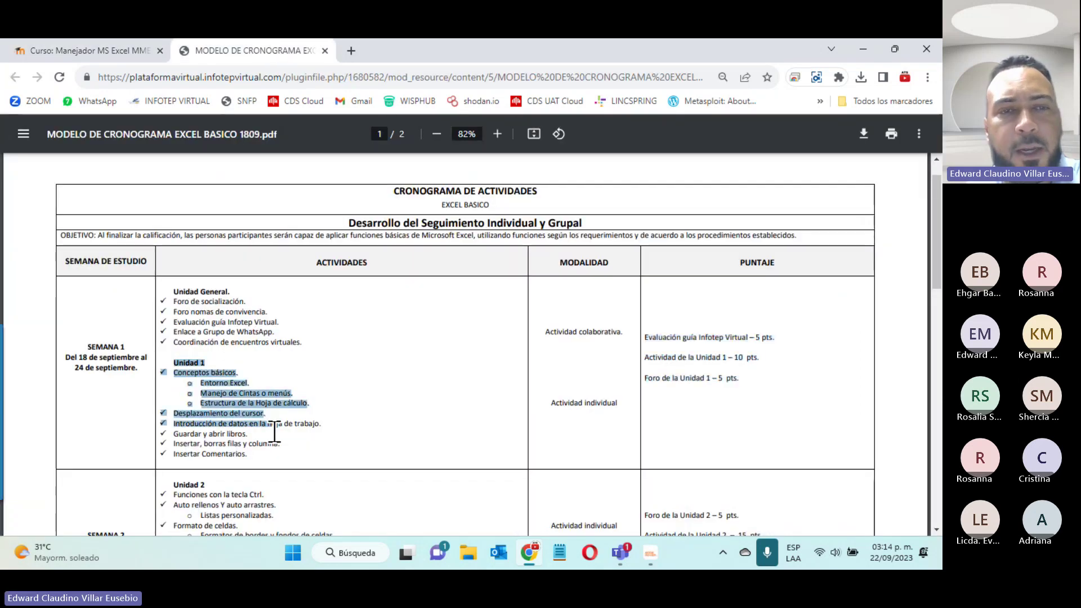
mouse_move(173, 362)
mouse_down()
mouse_move(219, 362)
mouse_move(268, 423)
mouse_move(250, 458)
mouse_up()
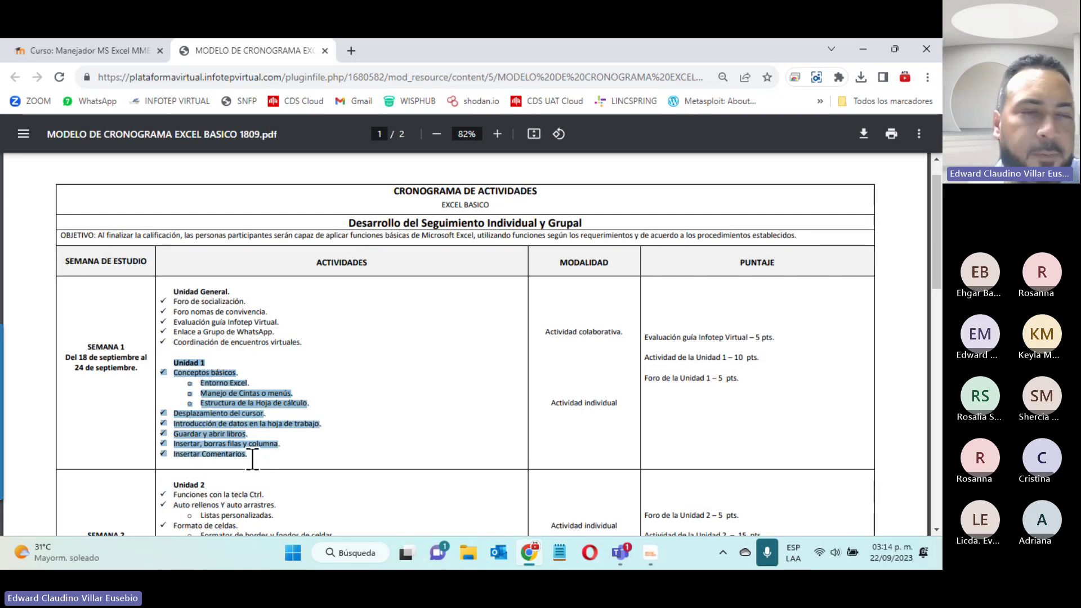
scroll(370, 374, down, 4)
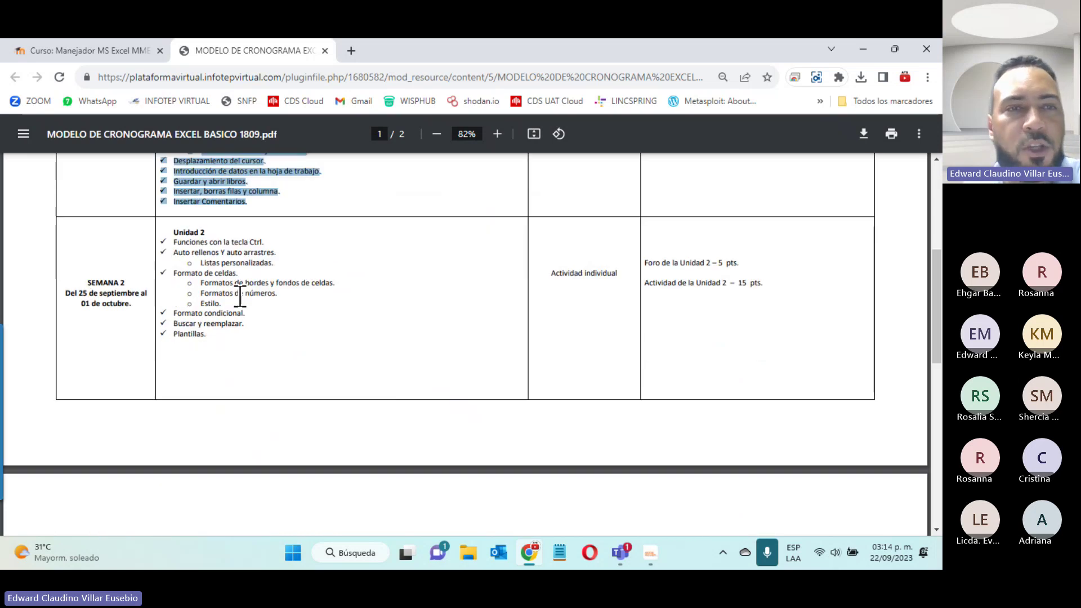
scroll(252, 304, down, 3)
scroll(252, 303, down, 1)
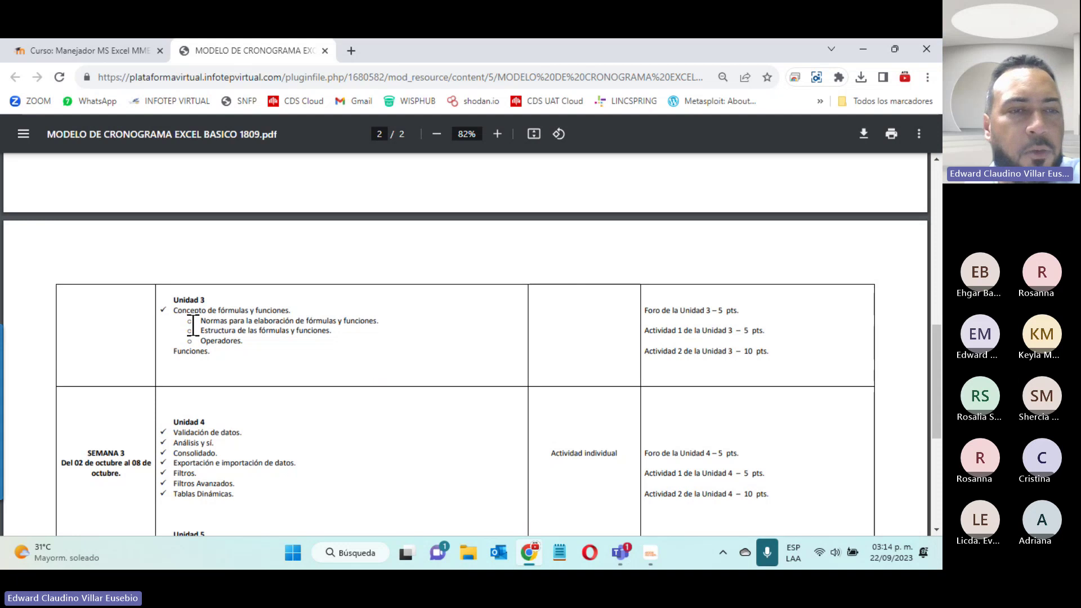
scroll(193, 372, down, 5)
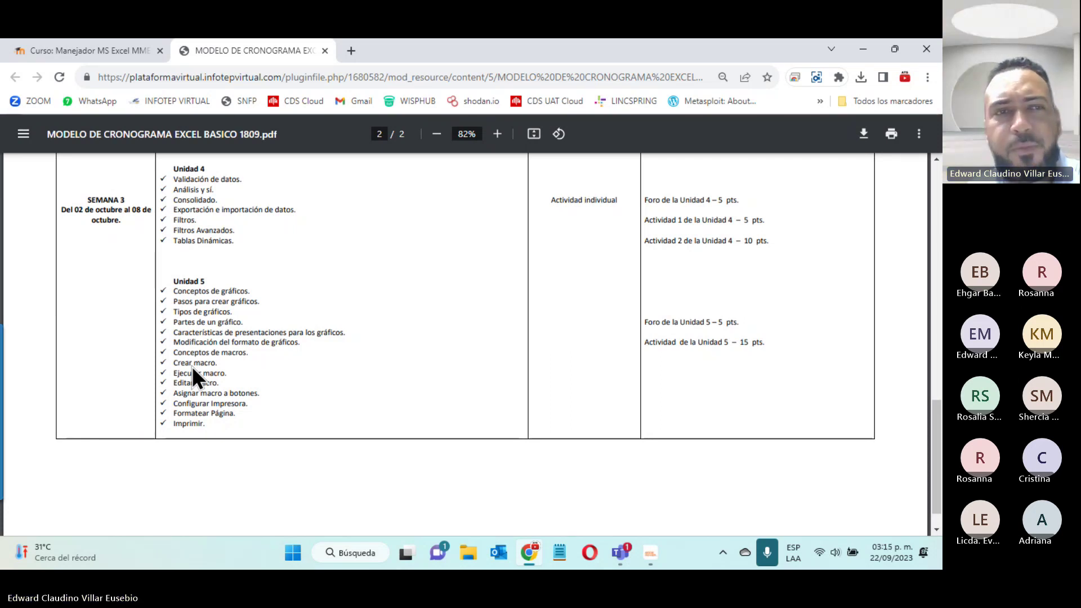
On the course page, open and dismiss the Windows calendar flyout, then scroll up to the WhatsApp link
click(120, 50)
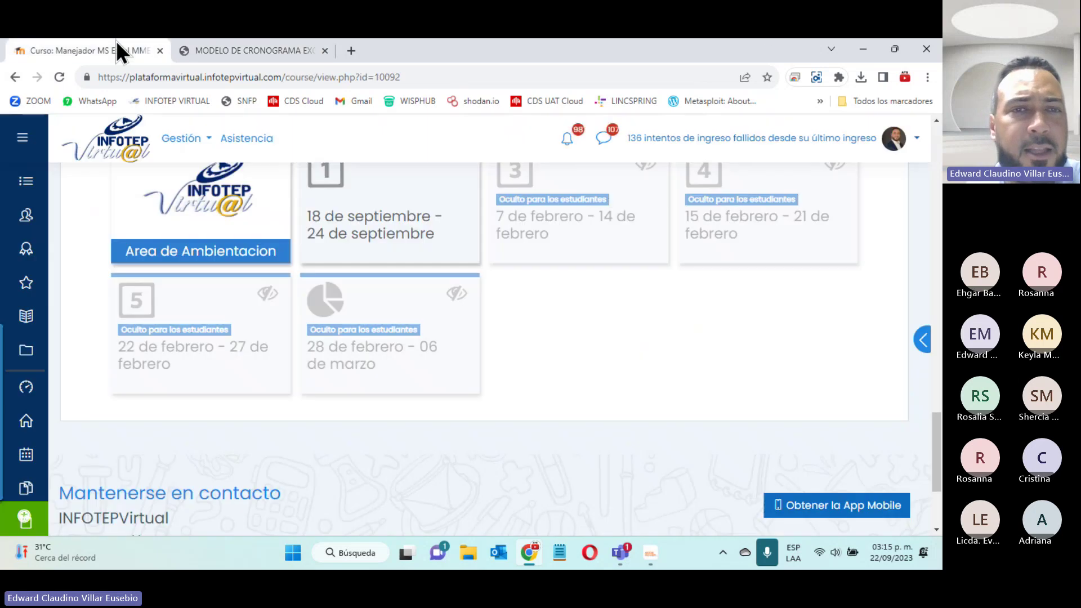
scroll(631, 403, up, 4)
scroll(630, 404, down, 4)
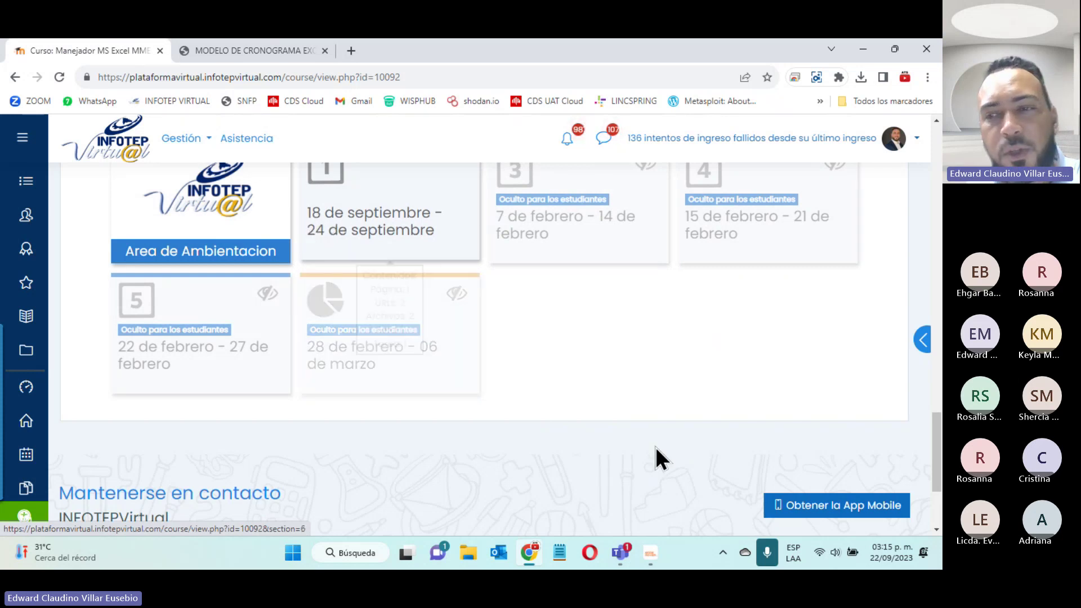
click(897, 557)
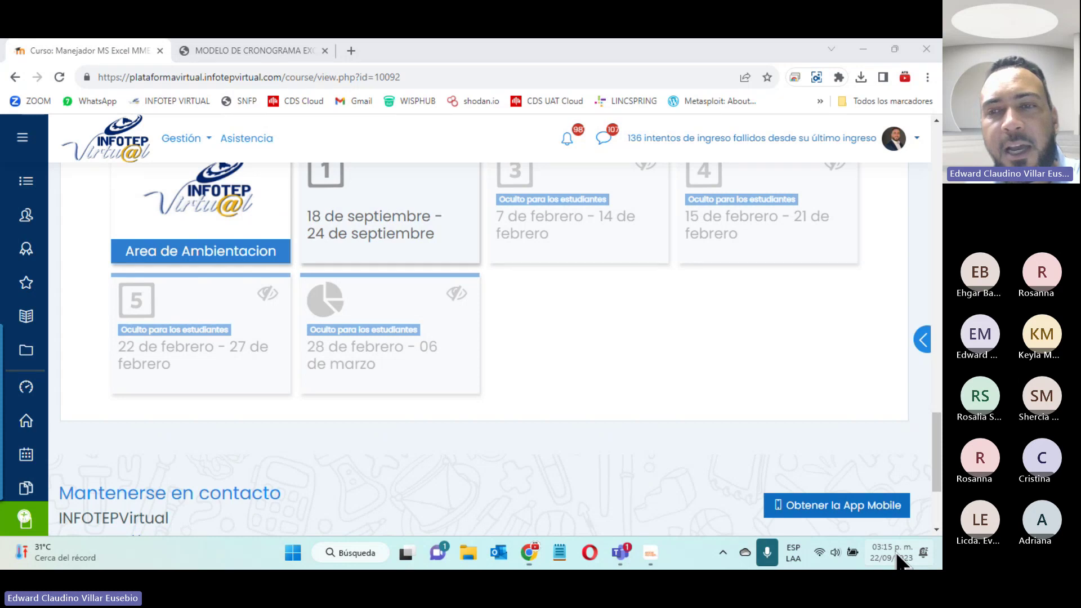
click(899, 559)
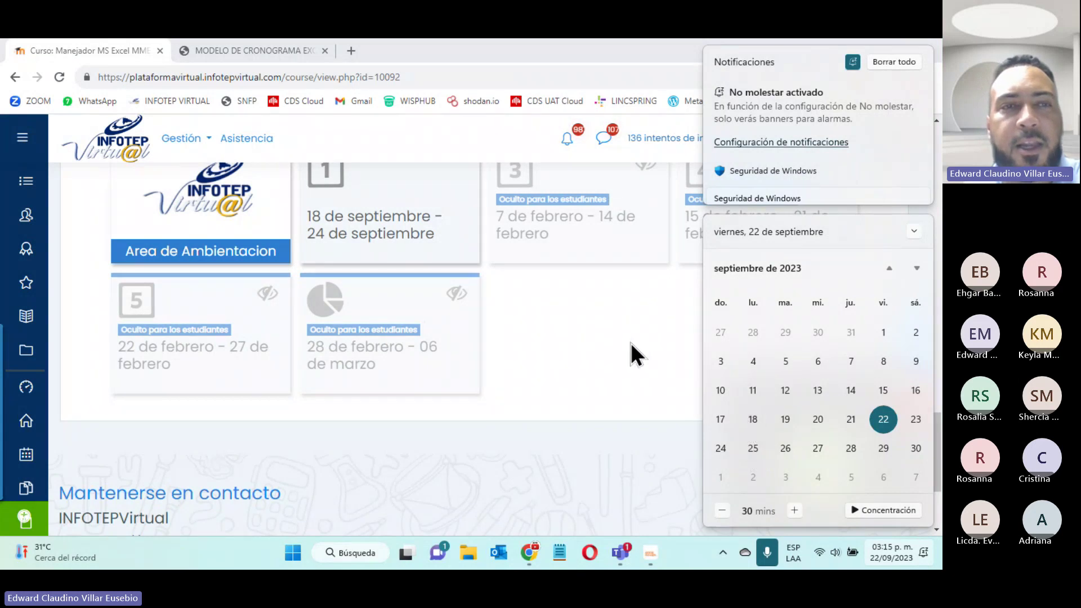
scroll(631, 342, up, 10)
scroll(242, 214, down, 10)
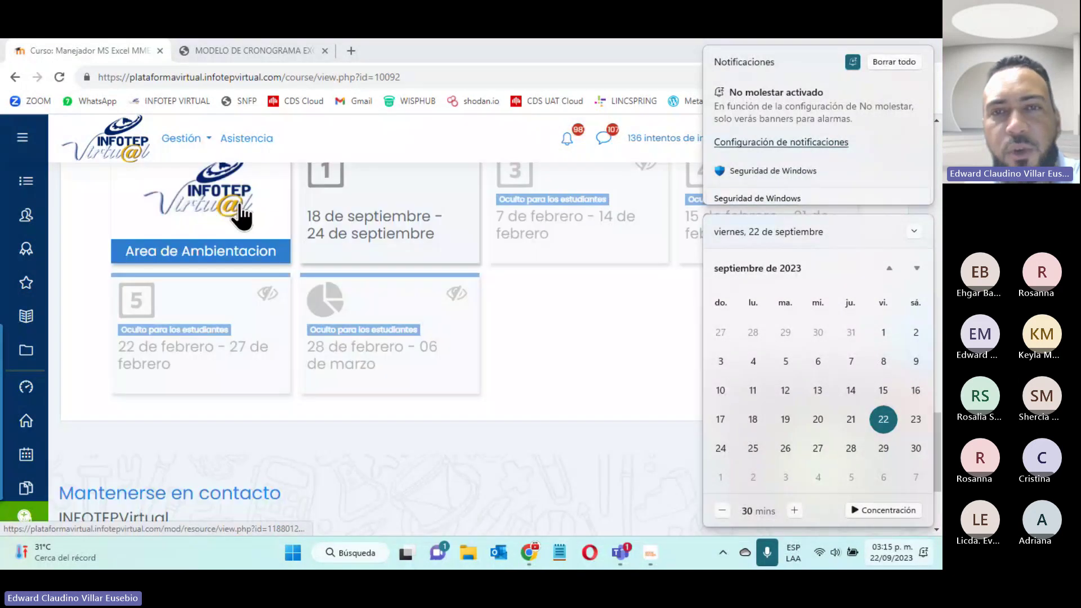
click(683, 402)
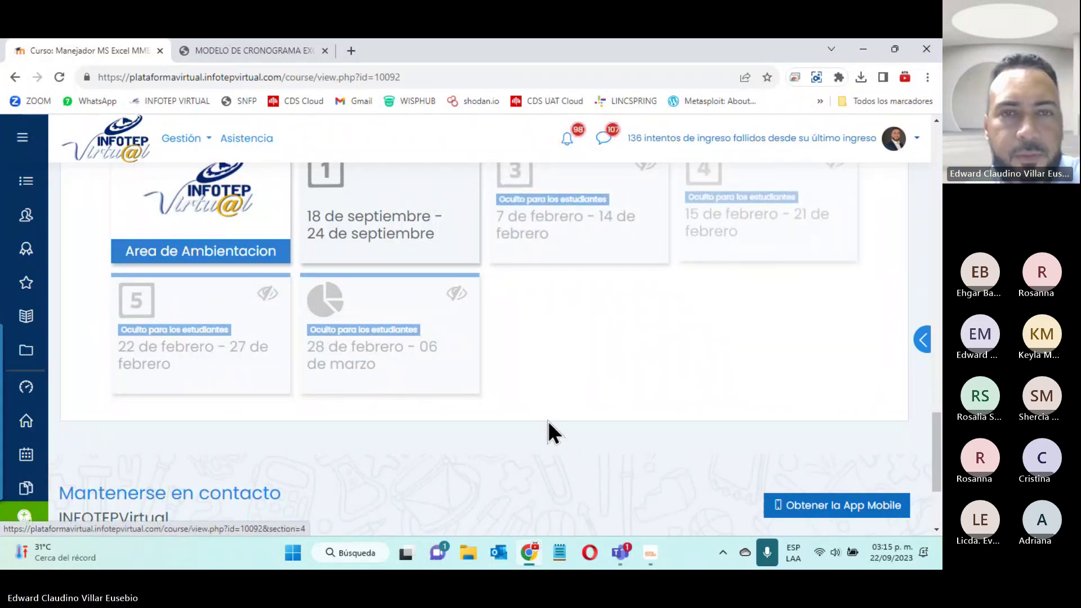
scroll(569, 404, up, 4)
Open the WhatsApp group image link with 'Abrir enlace en una pestaña nueva', view it, then close it
scroll(562, 298, up, 4)
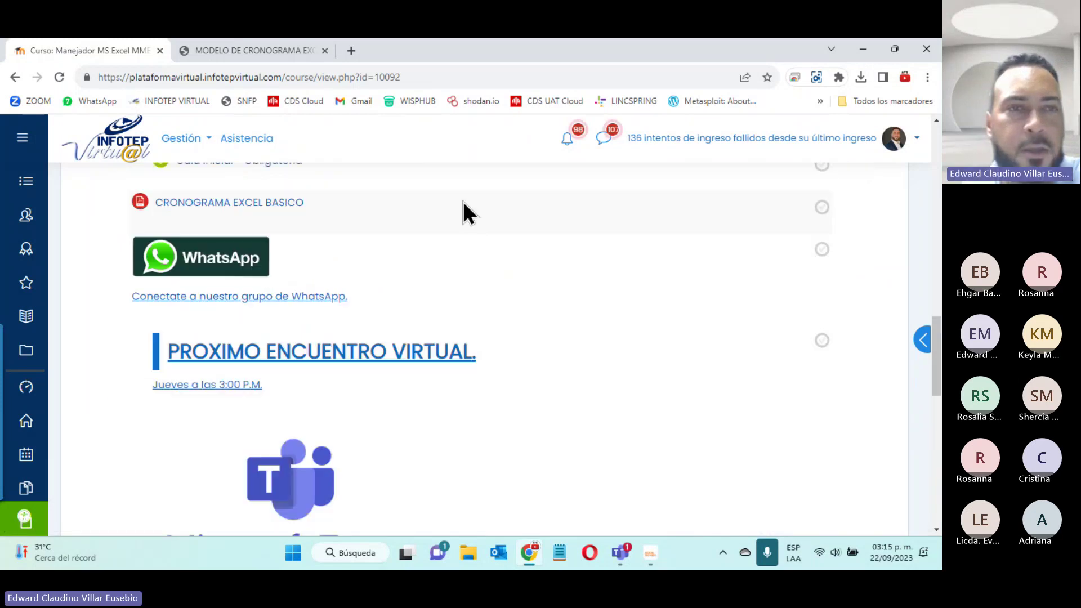
right_click(225, 265)
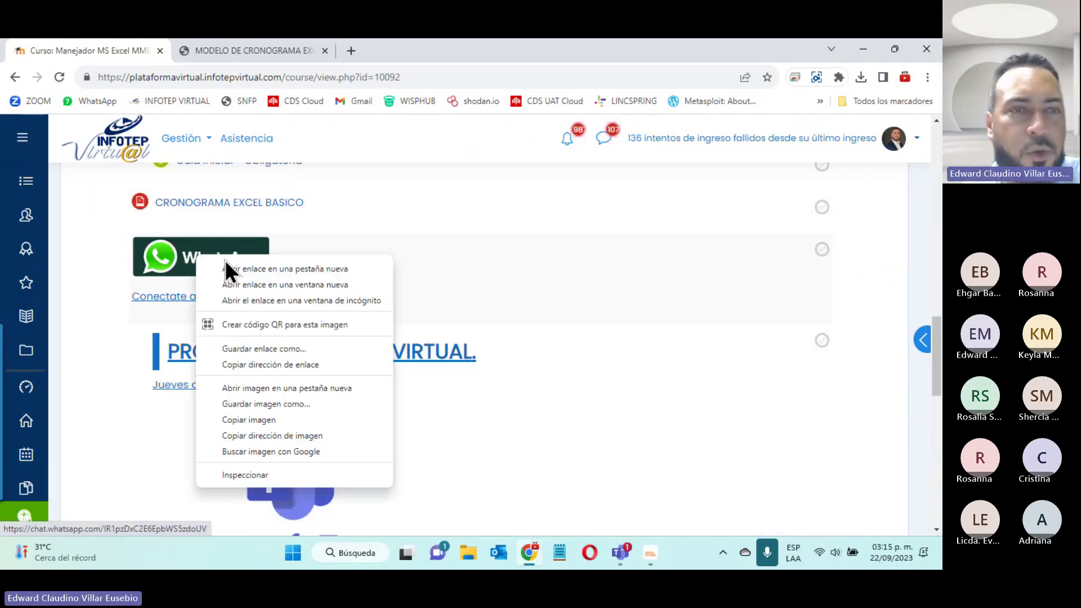
click(251, 268)
click(385, 50)
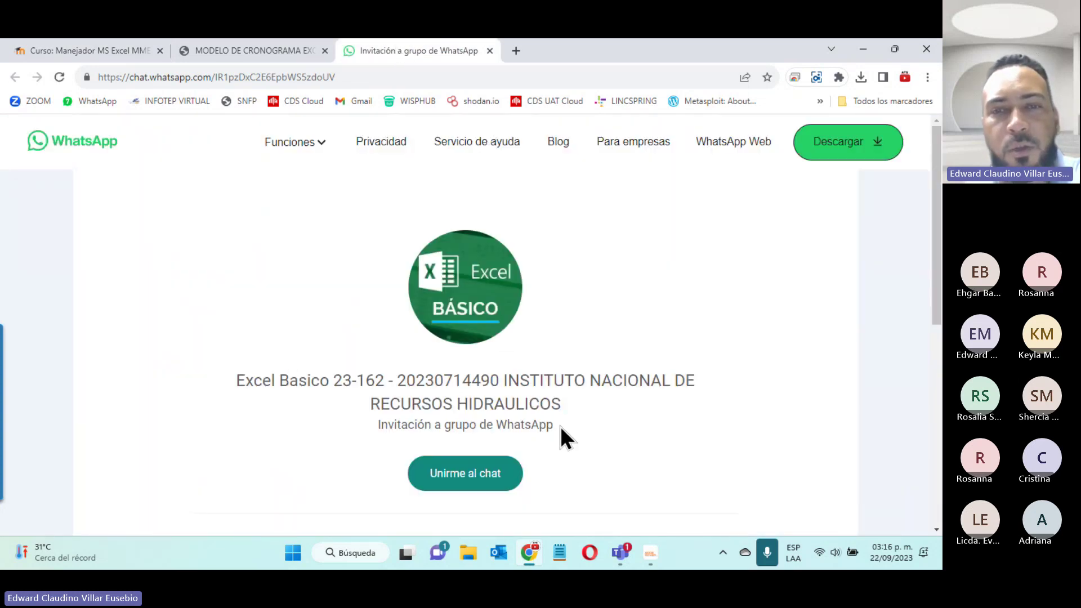
click(490, 51)
click(92, 50)
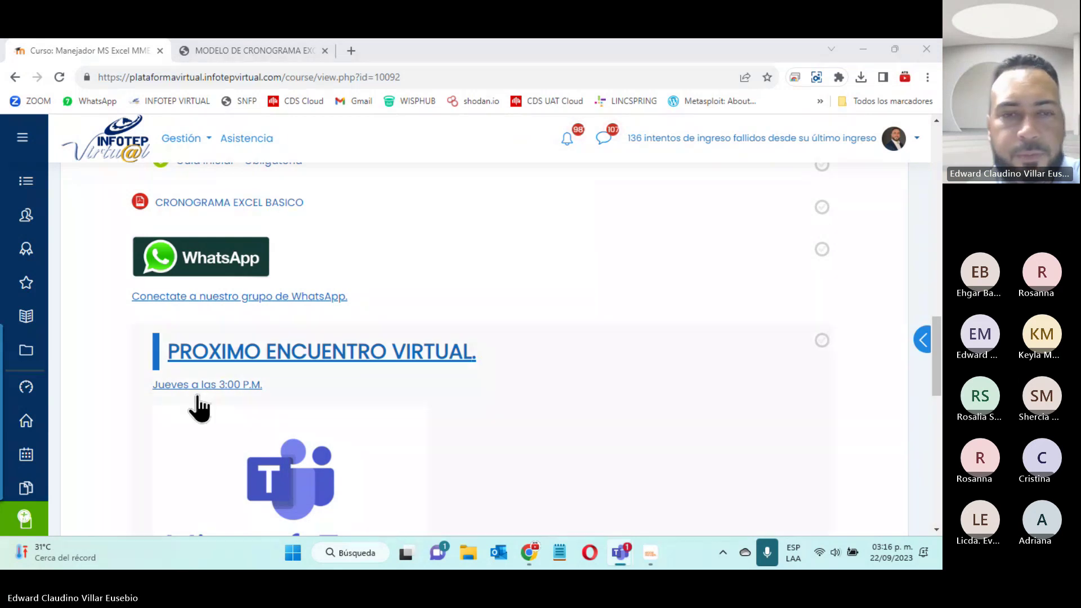
Open the Área de Ambientación card to show Bienvenida, Orientaciones Generales and Protocolo Participantes
scroll(464, 421, down, 10)
scroll(464, 422, up, 3)
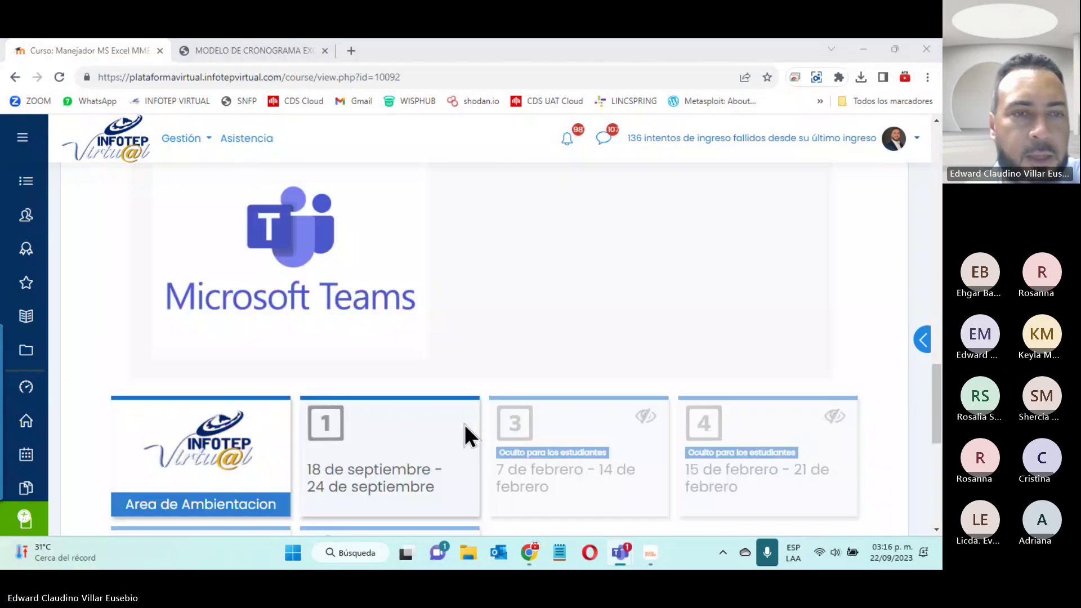
click(241, 469)
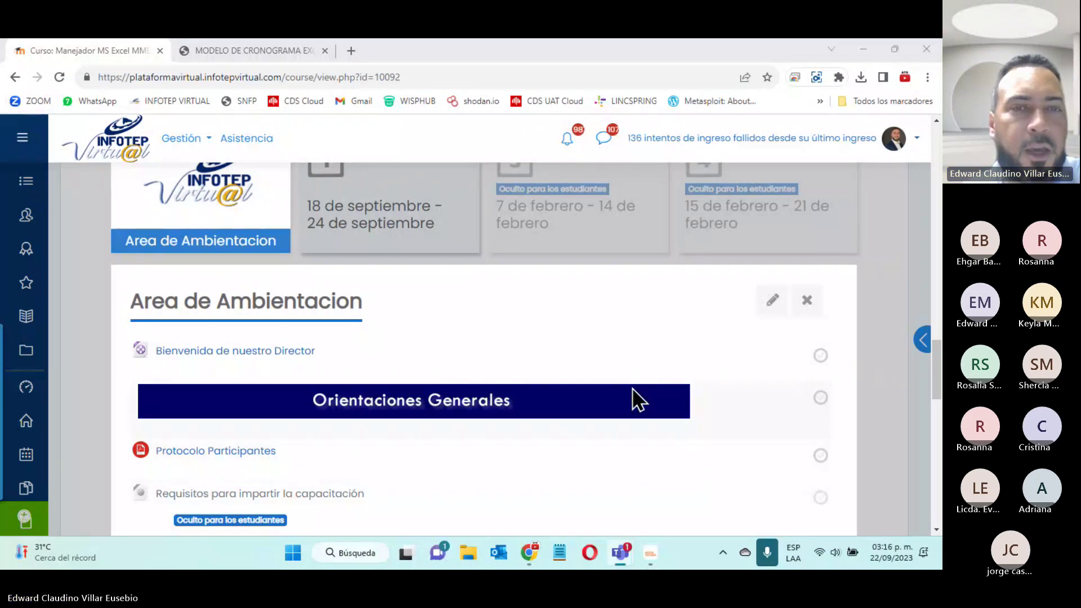
mouse_move(456, 450)
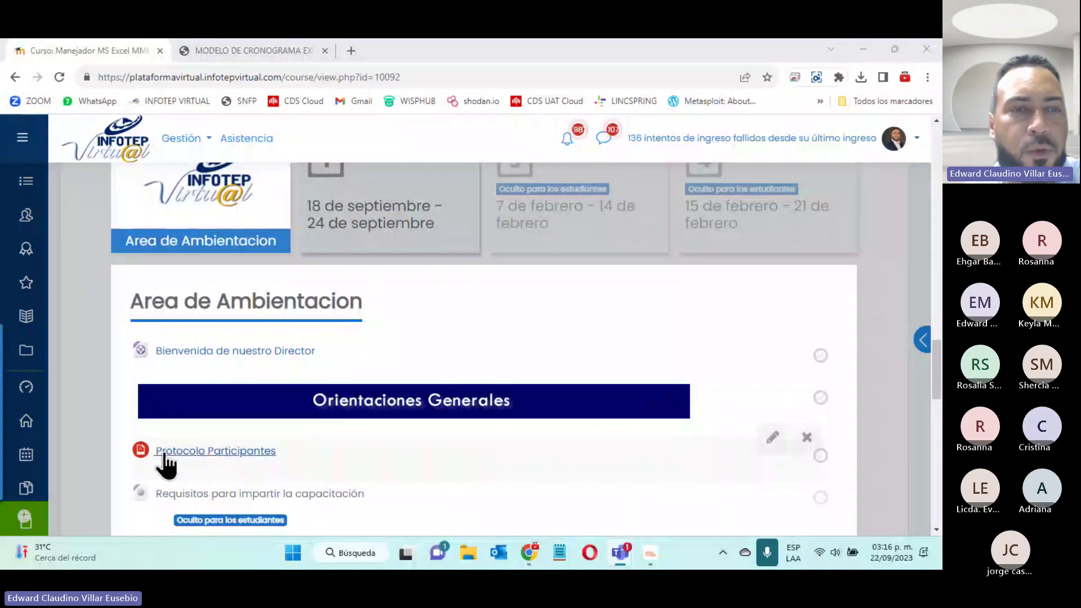
Open Protocolo Participantes in a new tab and scroll through it to page 2's rules 3–6
right_click(199, 454)
click(265, 338)
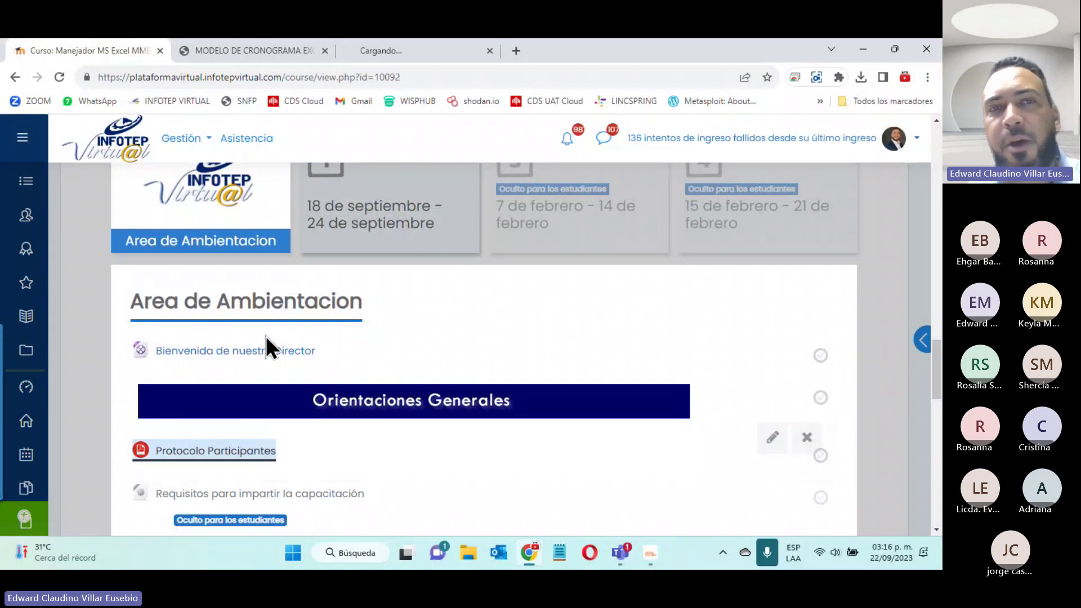
click(420, 50)
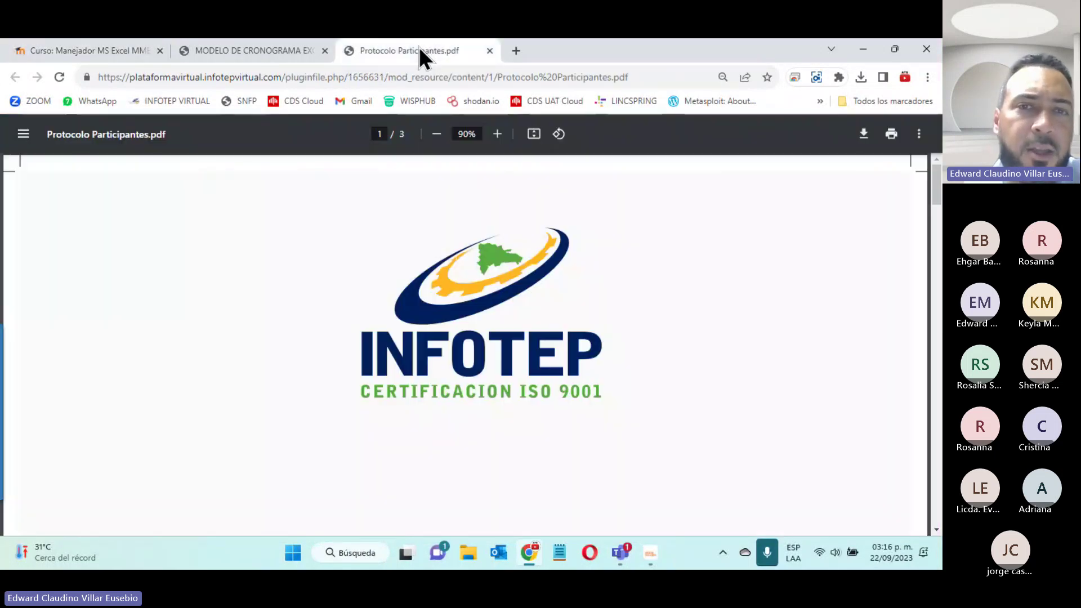
scroll(691, 315, down, 5)
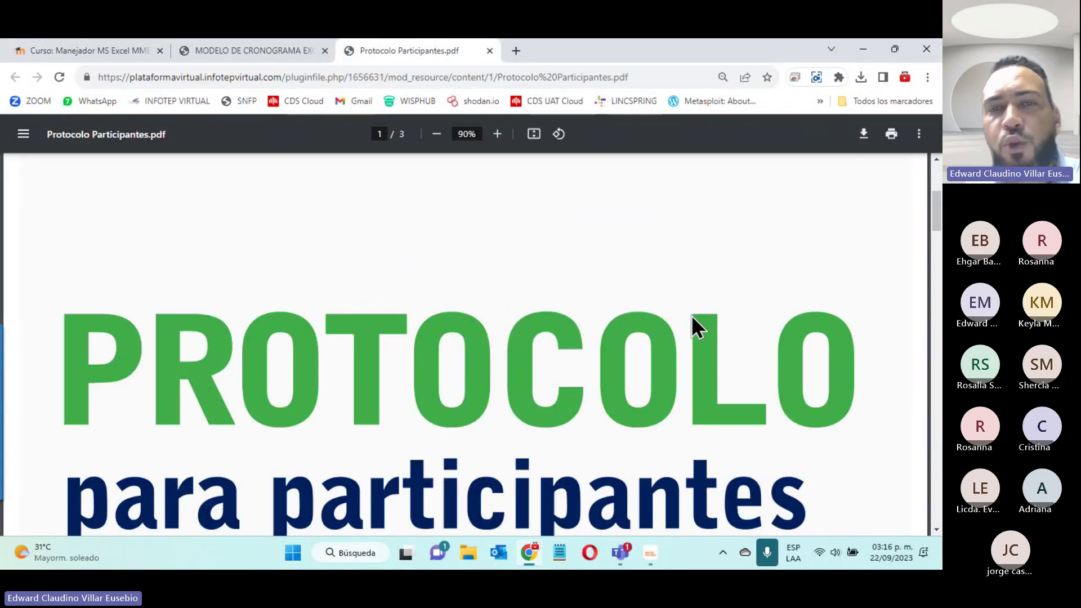
scroll(691, 315, down, 4)
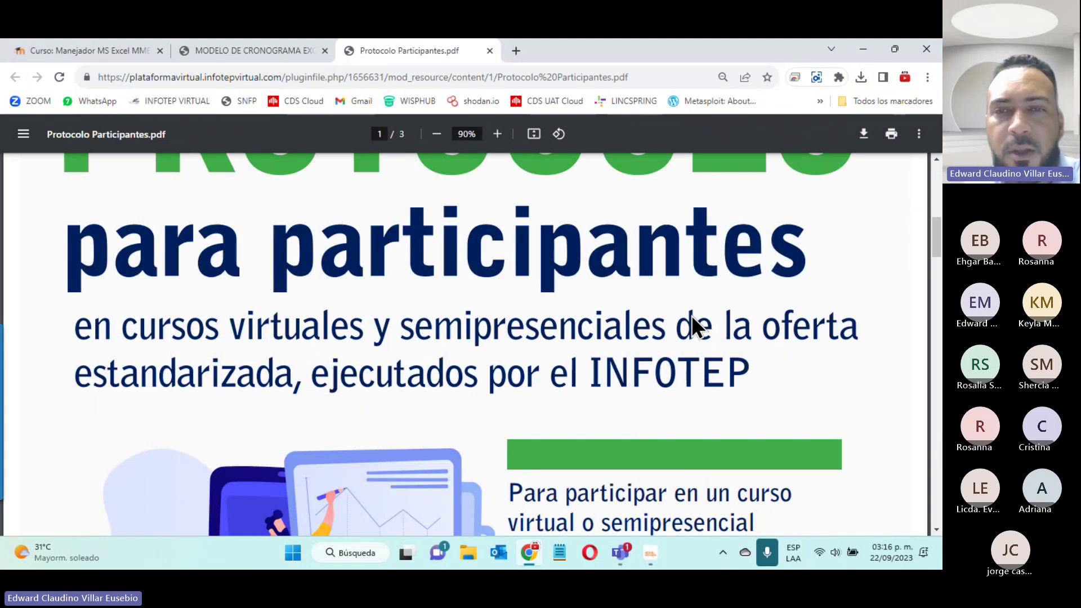
scroll(691, 316, down, 4)
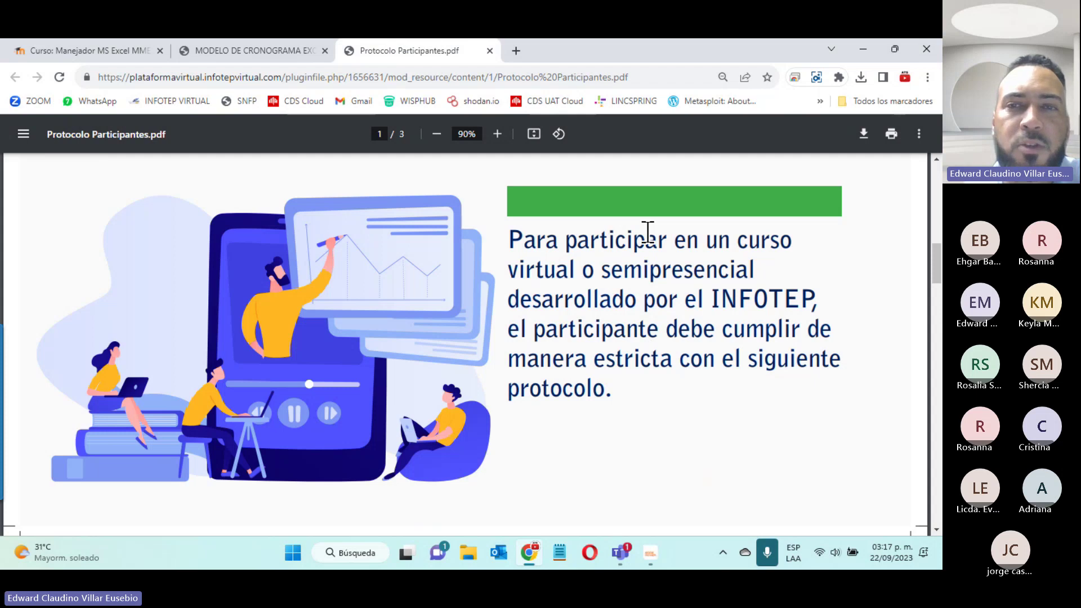
scroll(648, 231, down, 4)
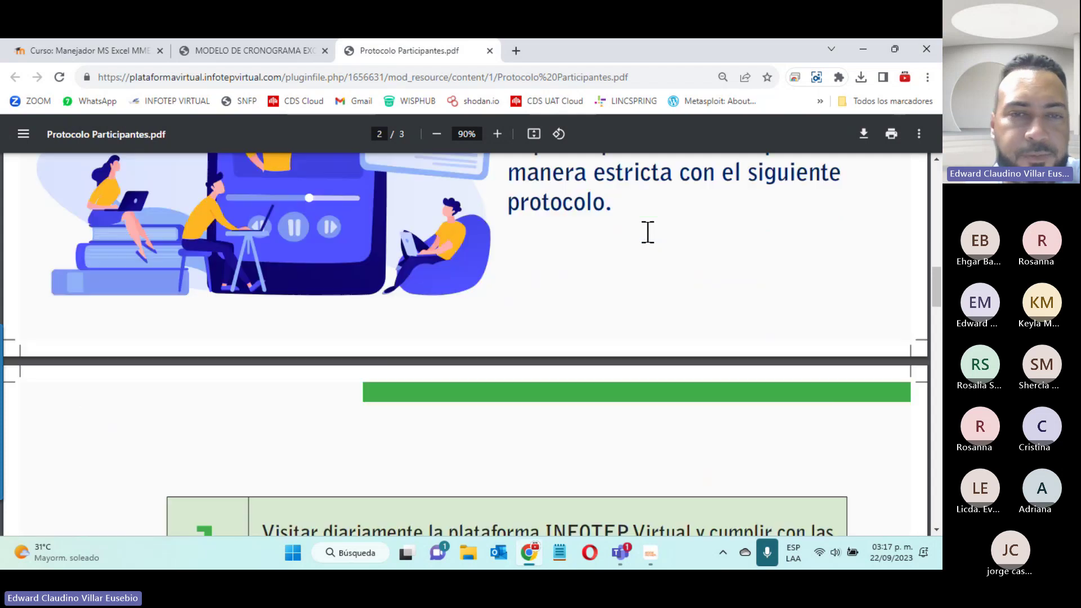
scroll(648, 231, down, 4)
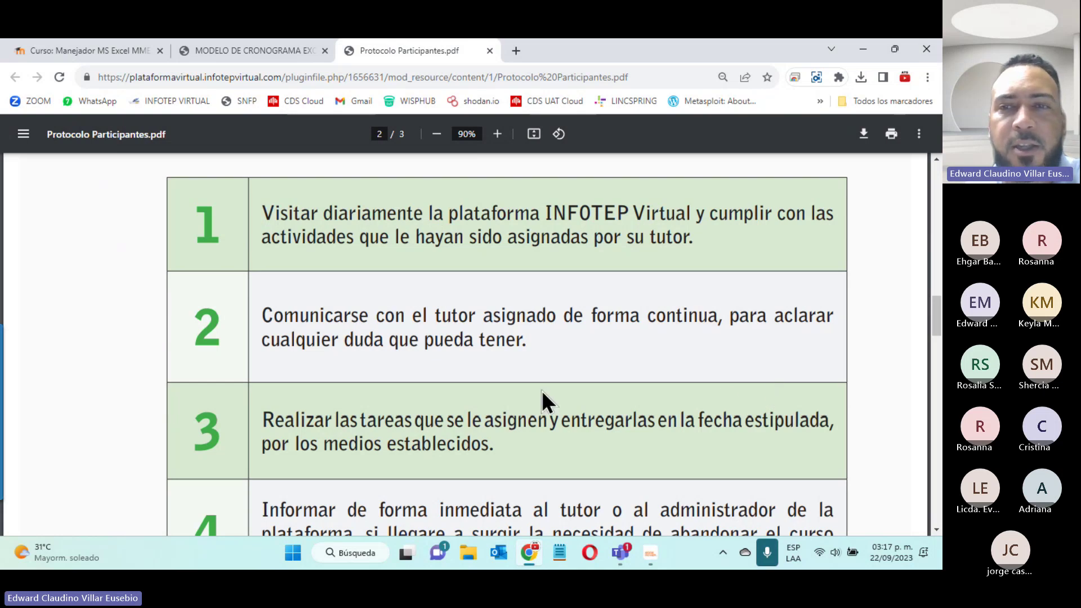
scroll(542, 390, down, 3)
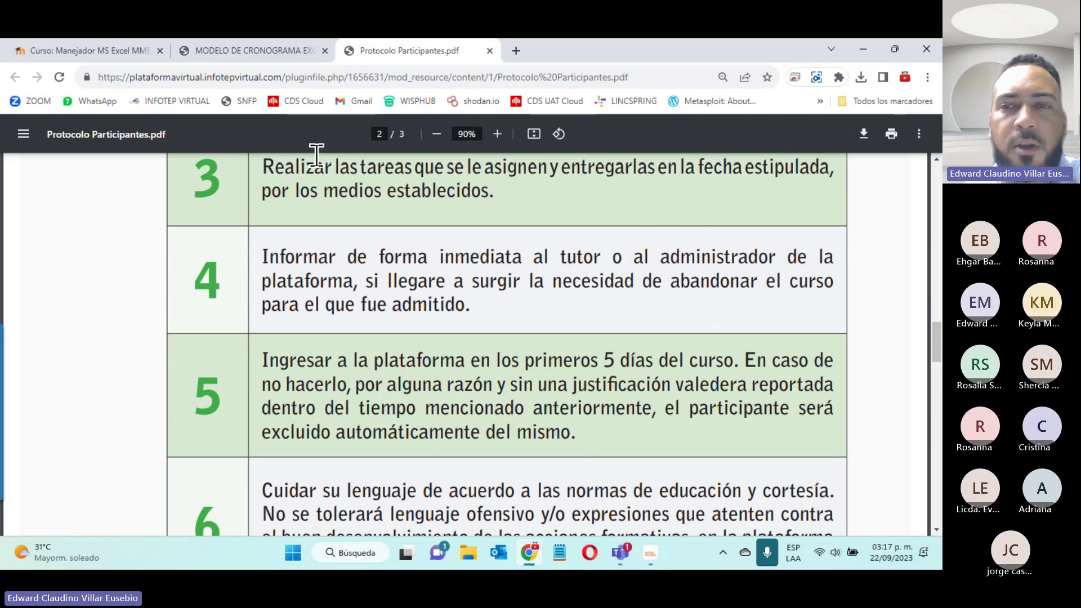
Close the Protocolo Participantes and MODELO DE CRONOGRAMA PDF tabs
click(489, 52)
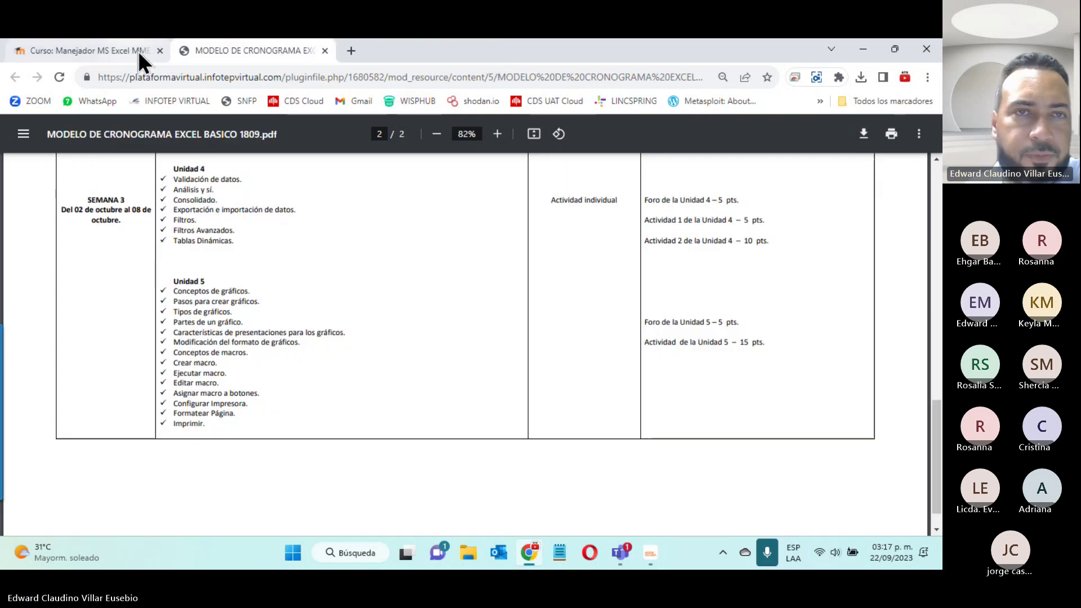
click(325, 51)
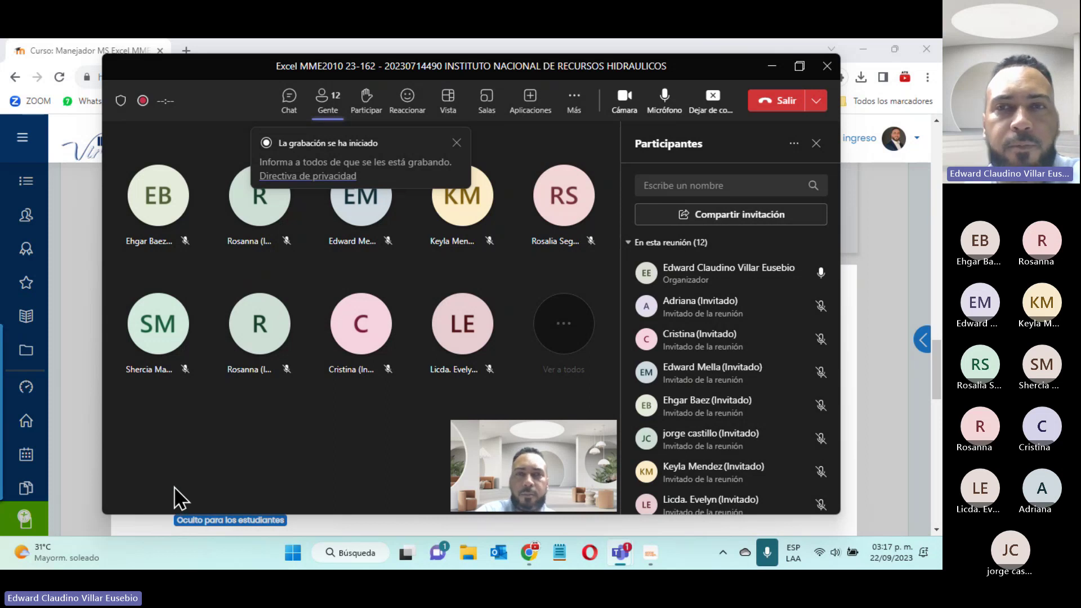
Bring the Teams meeting back up, scroll the Participantes list, then minimize the meeting again
click(772, 66)
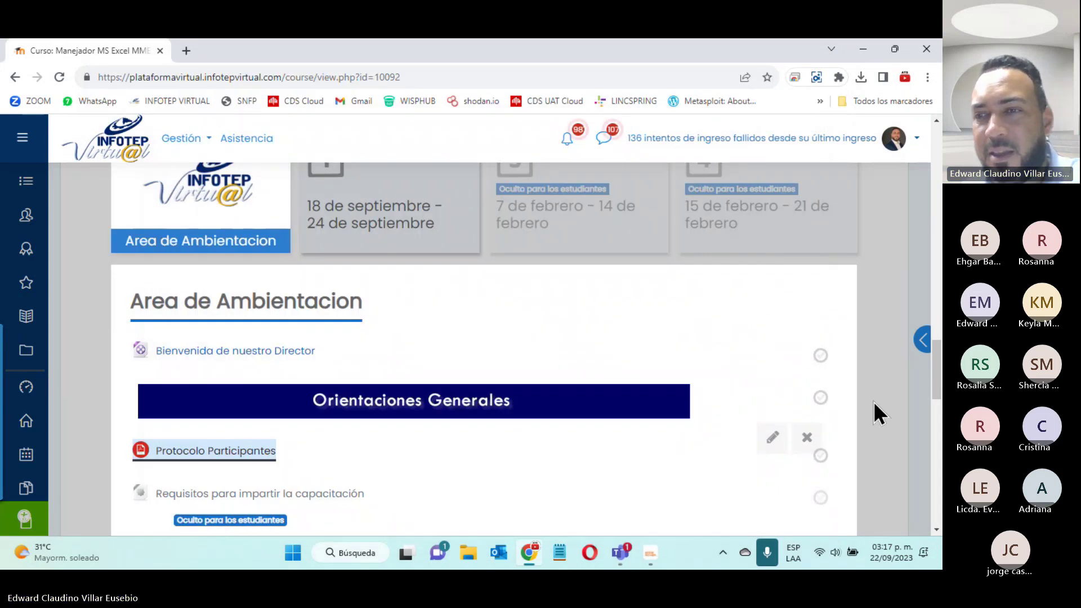
click(626, 545)
click(731, 421)
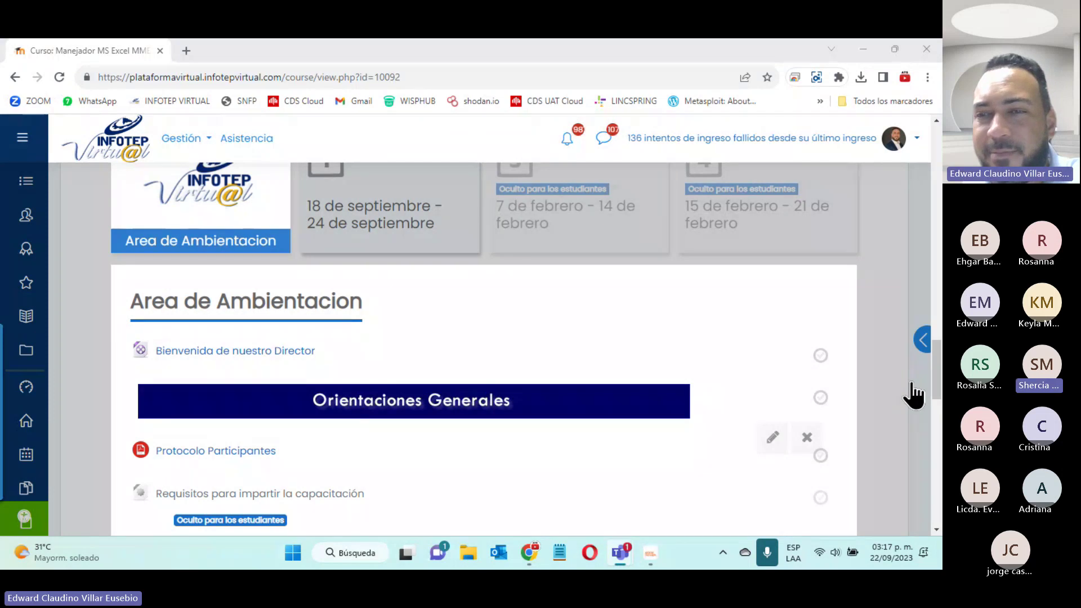
scroll(749, 405, down, 3)
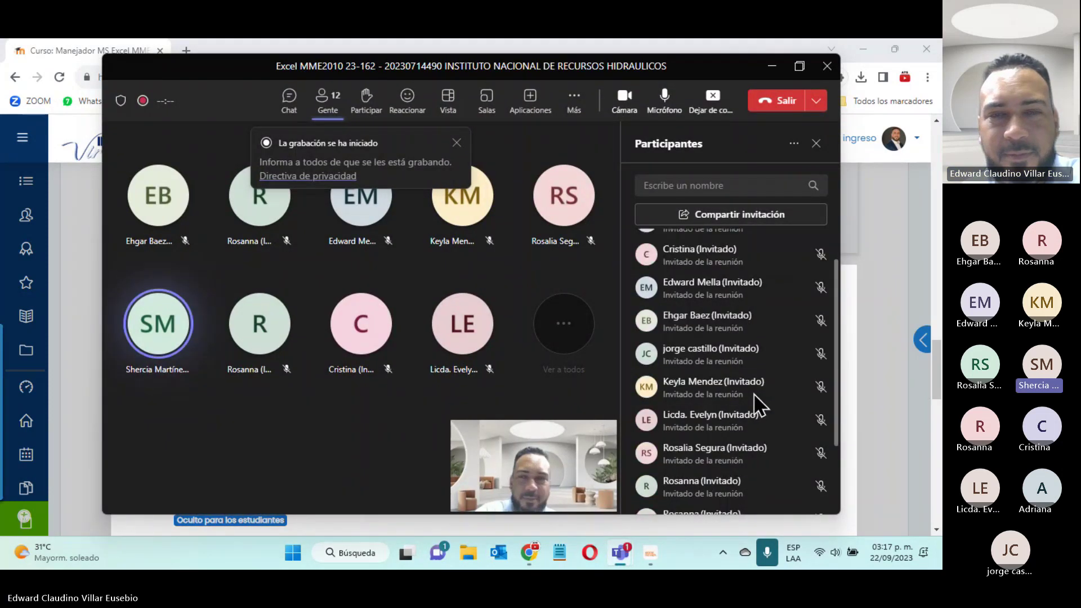
scroll(753, 397, down, 2)
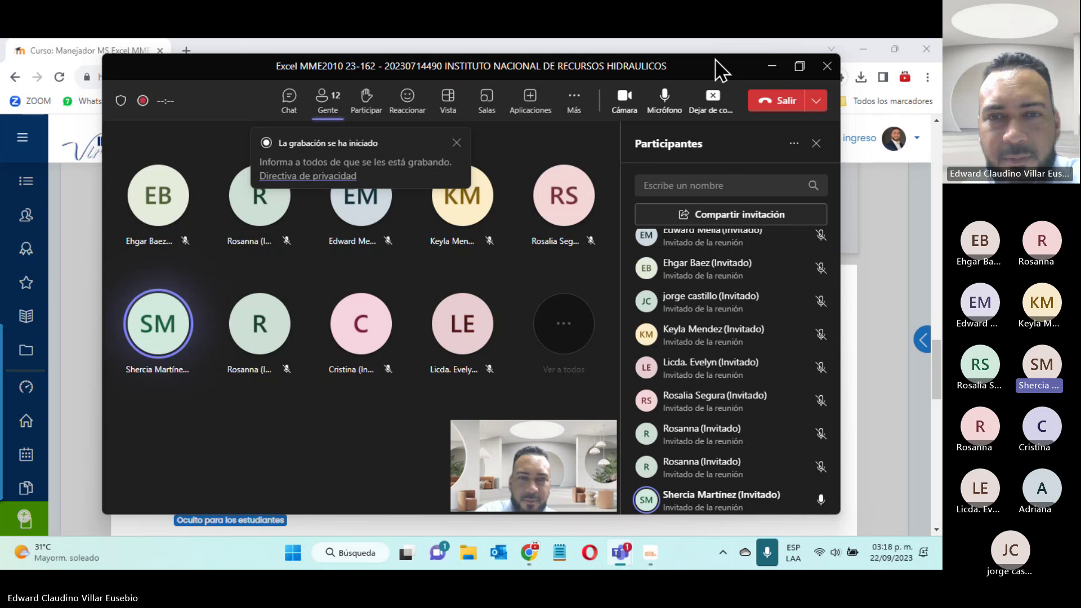
click(769, 67)
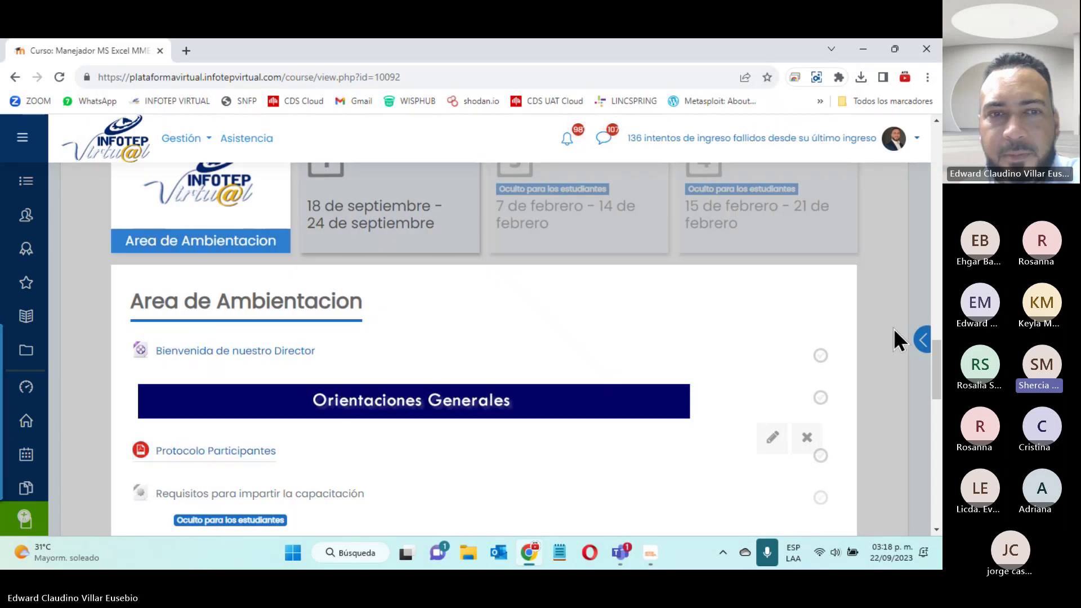
Scroll up to the WhatsApp and Próximo encuentro virtual links, then show the Teams window previews
scroll(527, 360, up, 5)
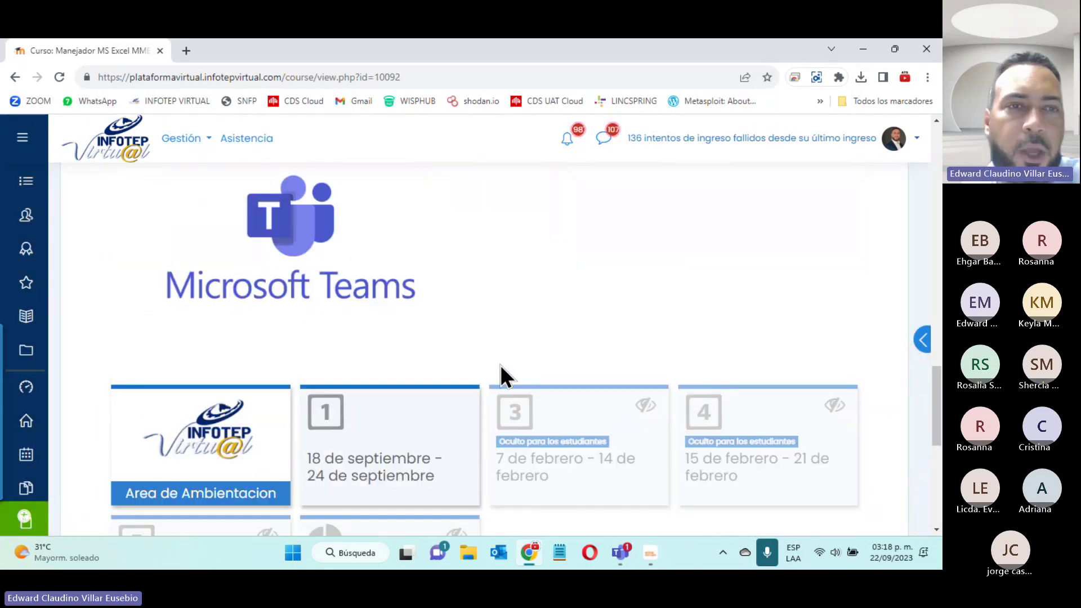
scroll(209, 428, up, 5)
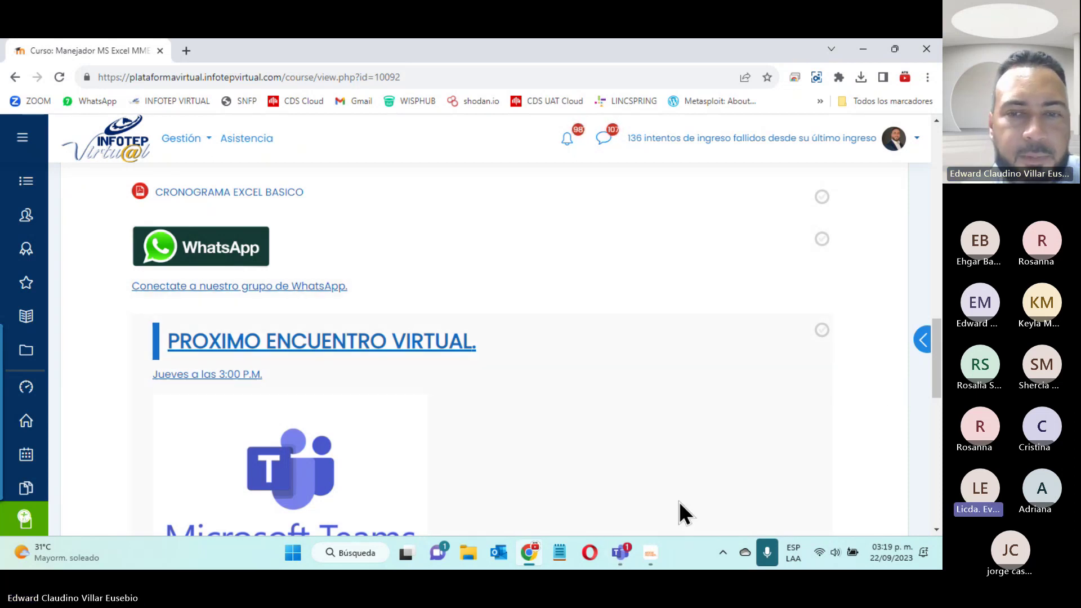
click(622, 552)
mouse_move(620, 553)
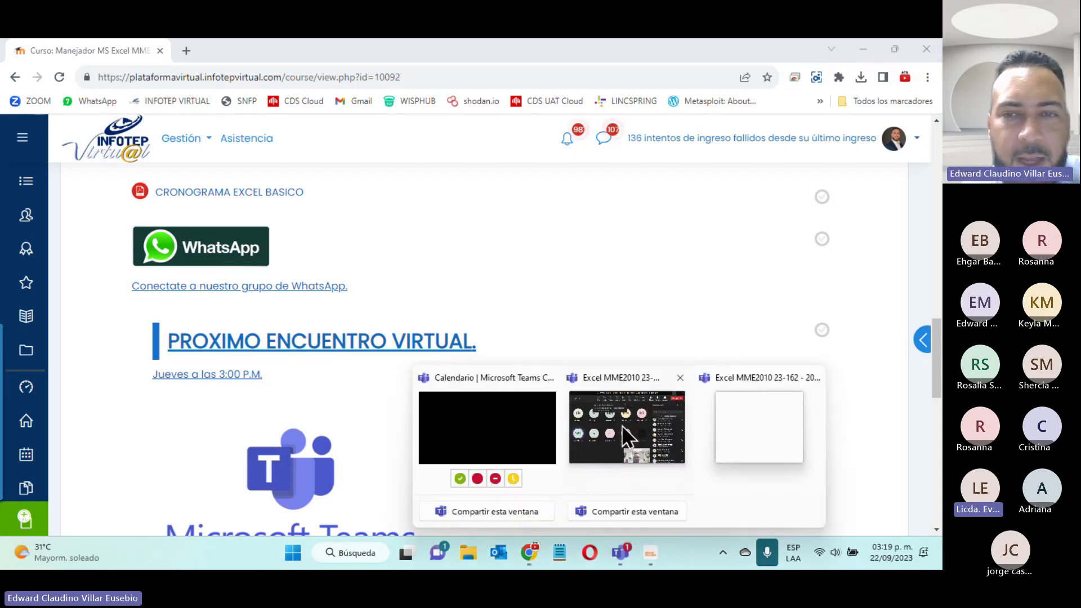
Open the Excel MME2010 Teams meeting to see the speaker on camera, then minimize it
click(622, 425)
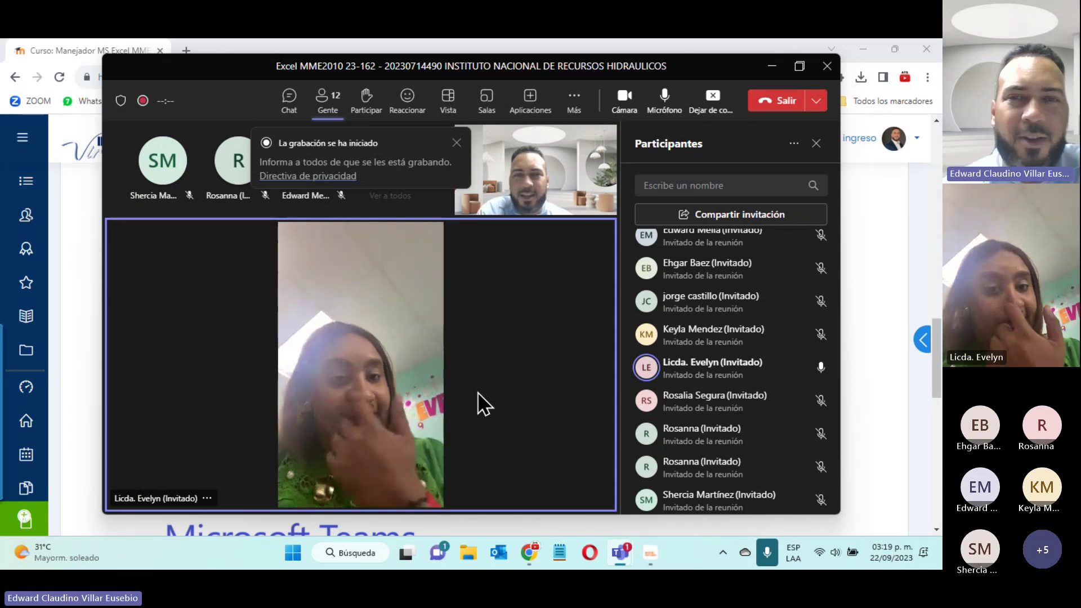
click(778, 72)
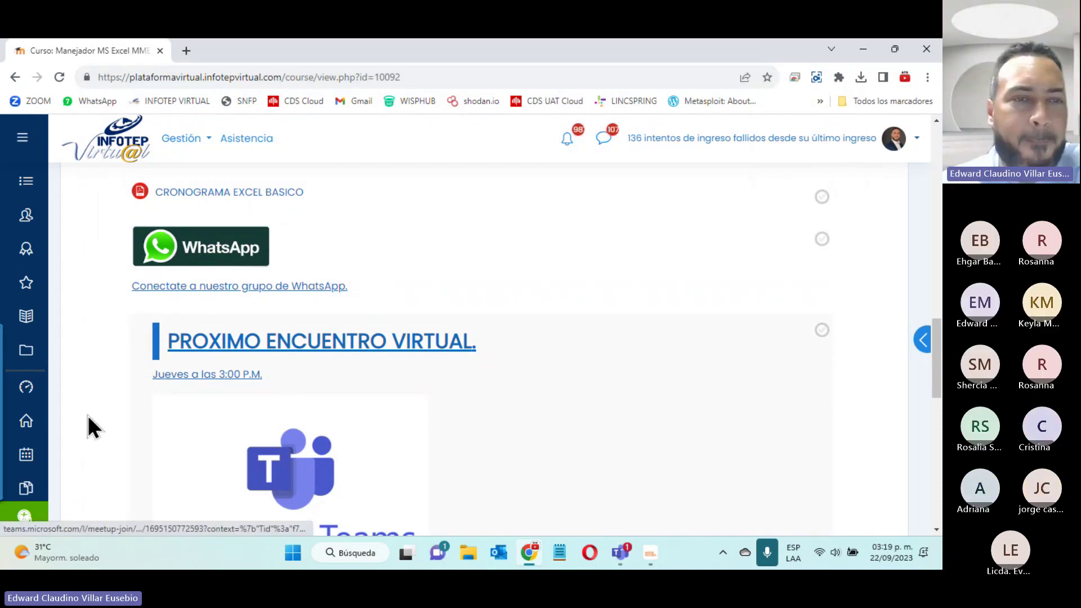
Scroll down to the Foro de Socializacion link and open it in a new browser tab
scroll(112, 389, down, 5)
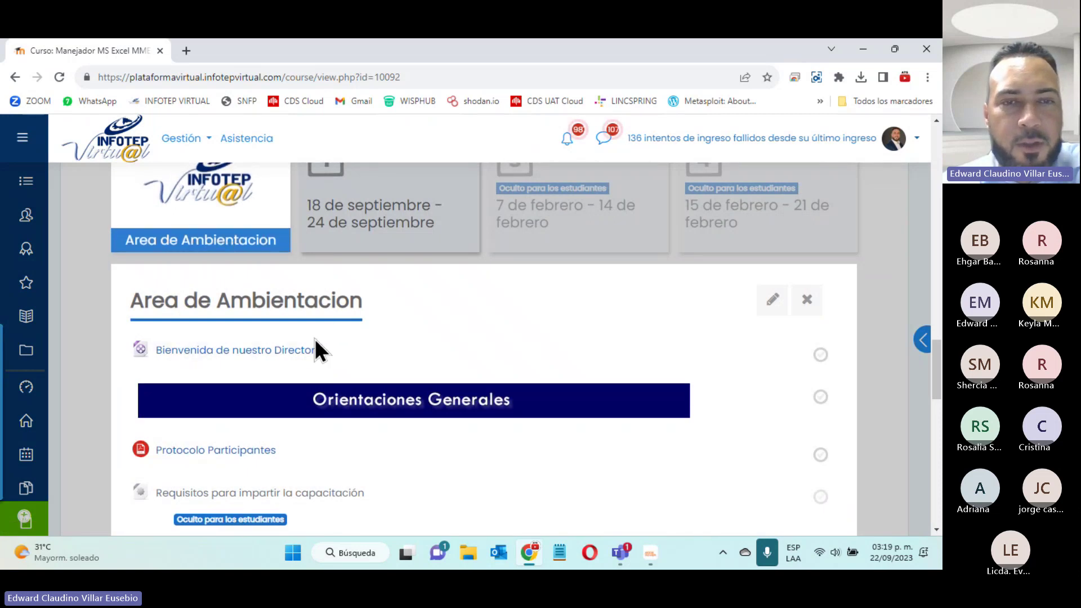
scroll(315, 339, down, 5)
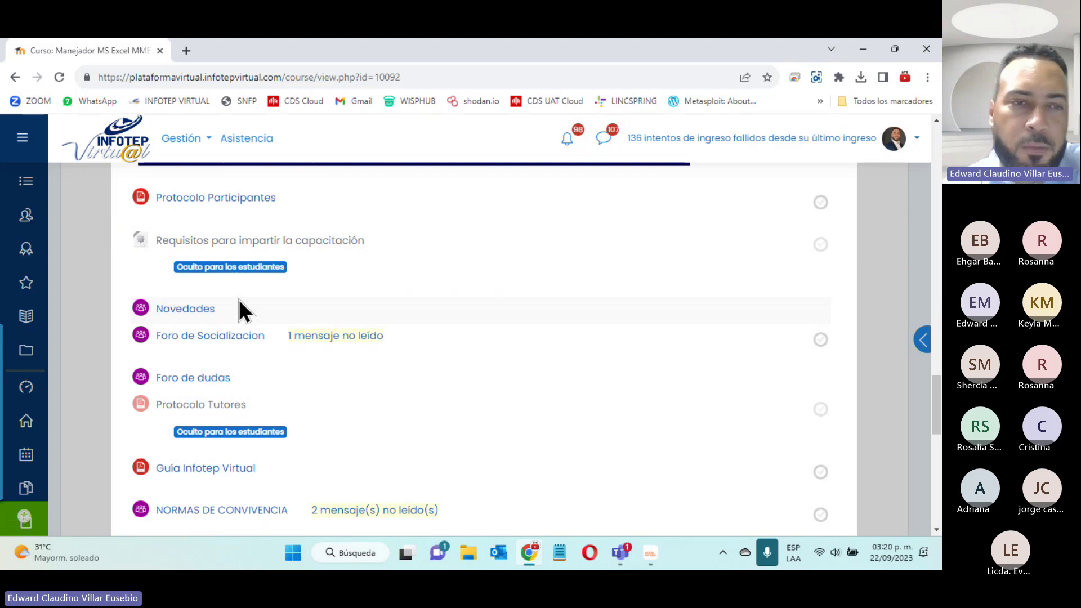
right_click(200, 341)
click(233, 362)
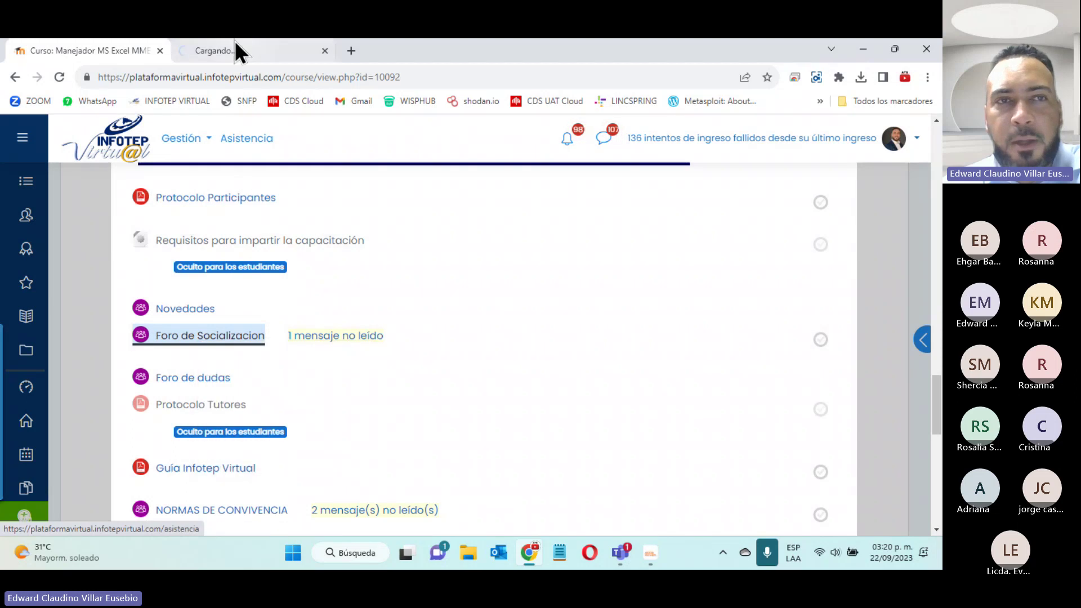
Switch to the Foro de Socializacion tab and browse its Saludos and SOCIALIZACION threads
click(242, 48)
scroll(434, 245, down, 5)
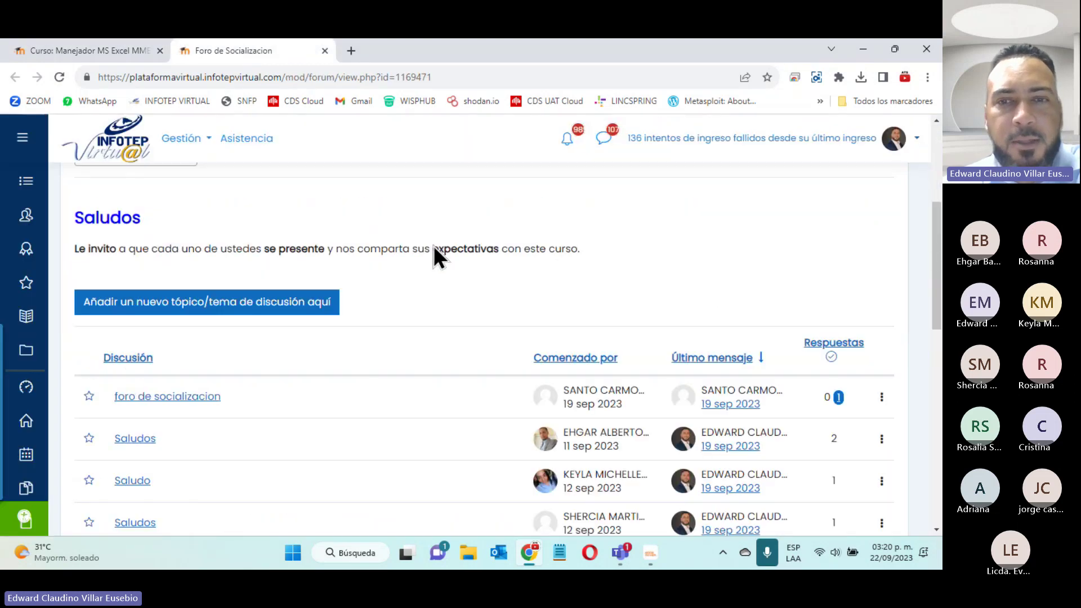
scroll(628, 295, down, 5)
scroll(629, 295, down, 5)
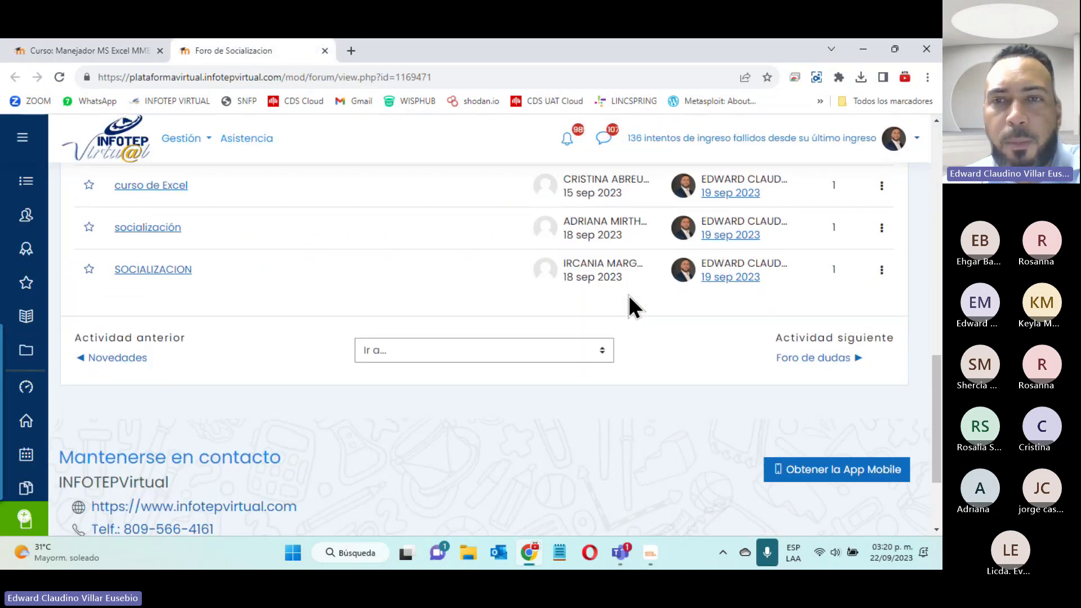
scroll(628, 295, up, 2)
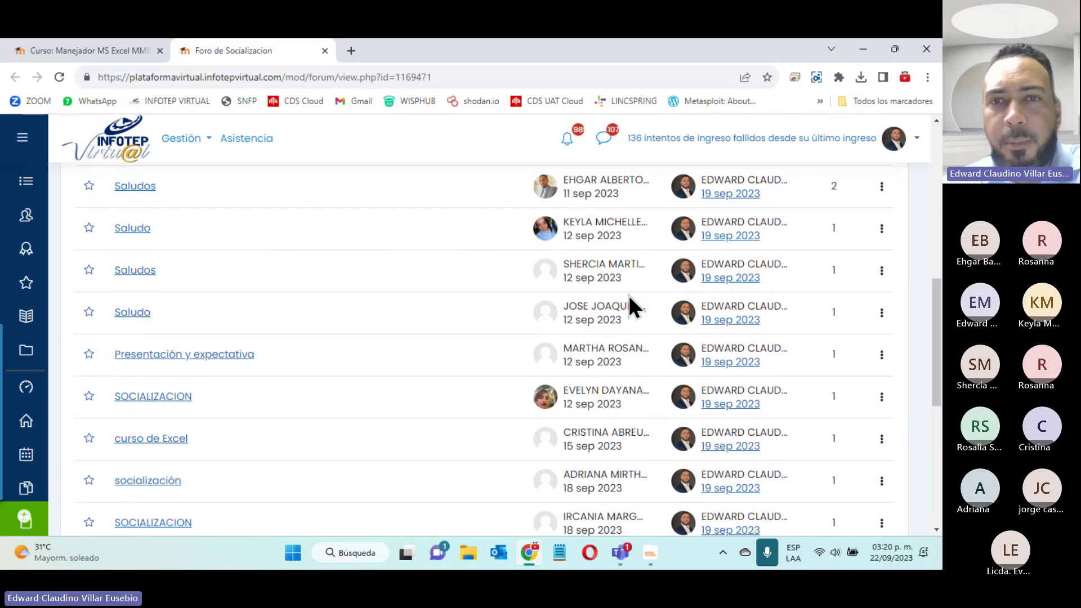
scroll(629, 295, up, 4)
scroll(629, 295, down, 4)
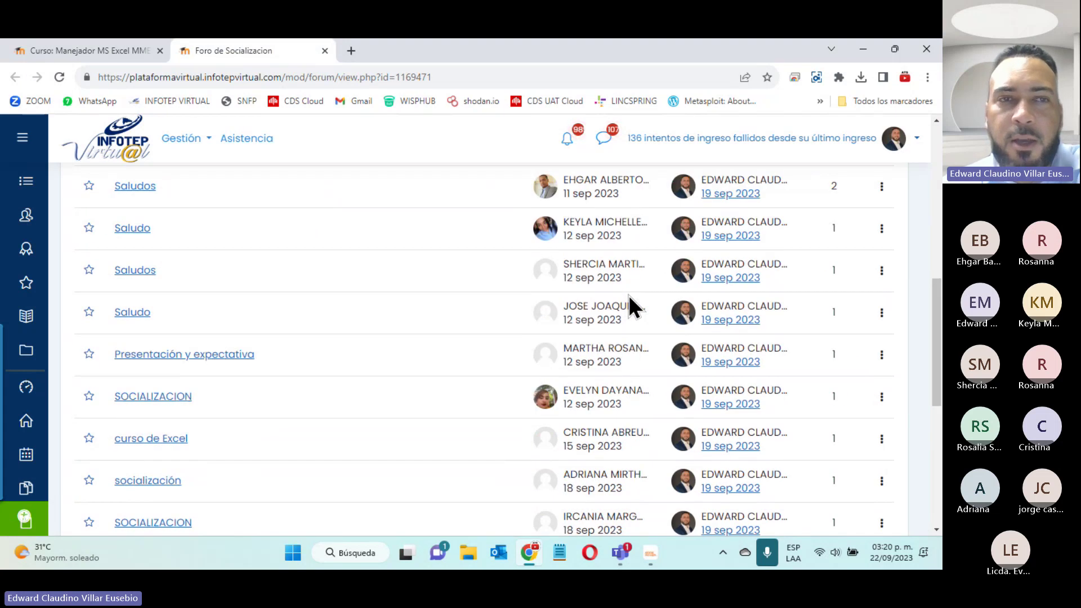
scroll(586, 299, up, 1)
scroll(591, 299, up, 3)
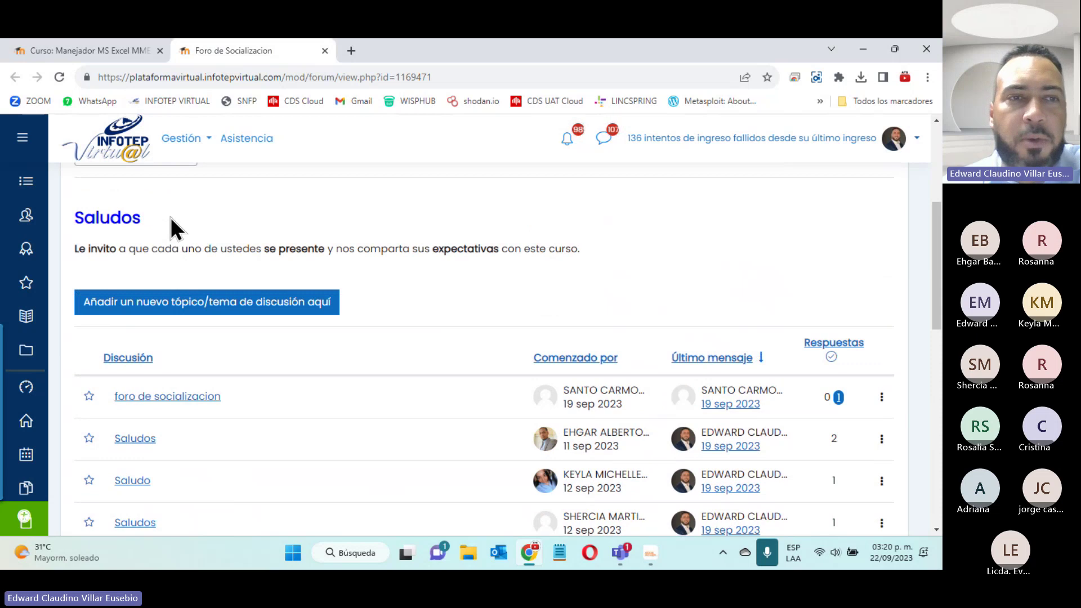
Start a new discussion topic in Saludos and place the cursor in the Asunto field
click(116, 302)
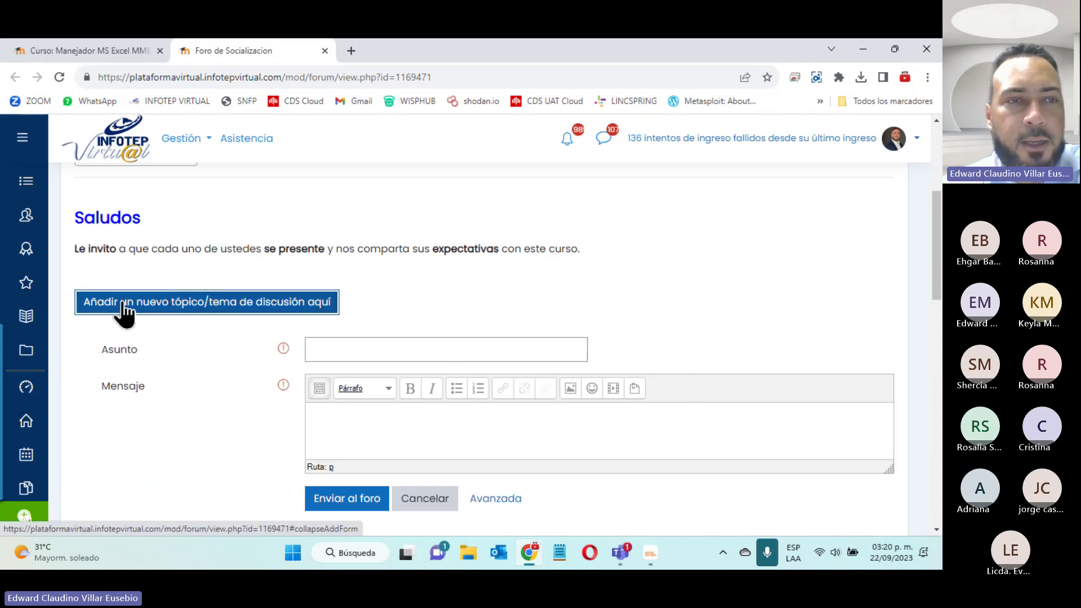
click(384, 352)
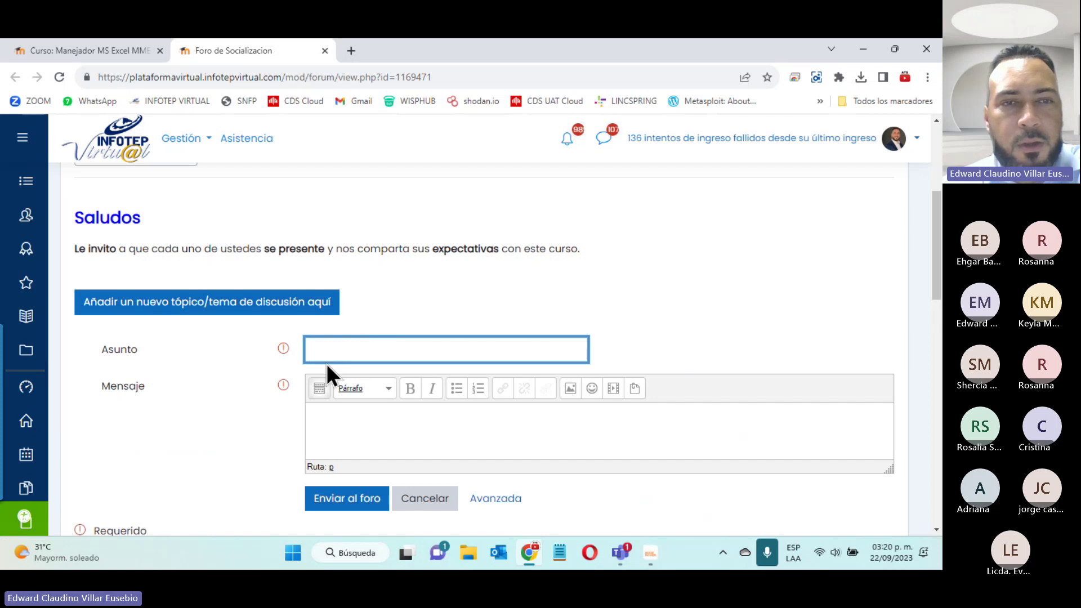
scroll(335, 350, down, 9)
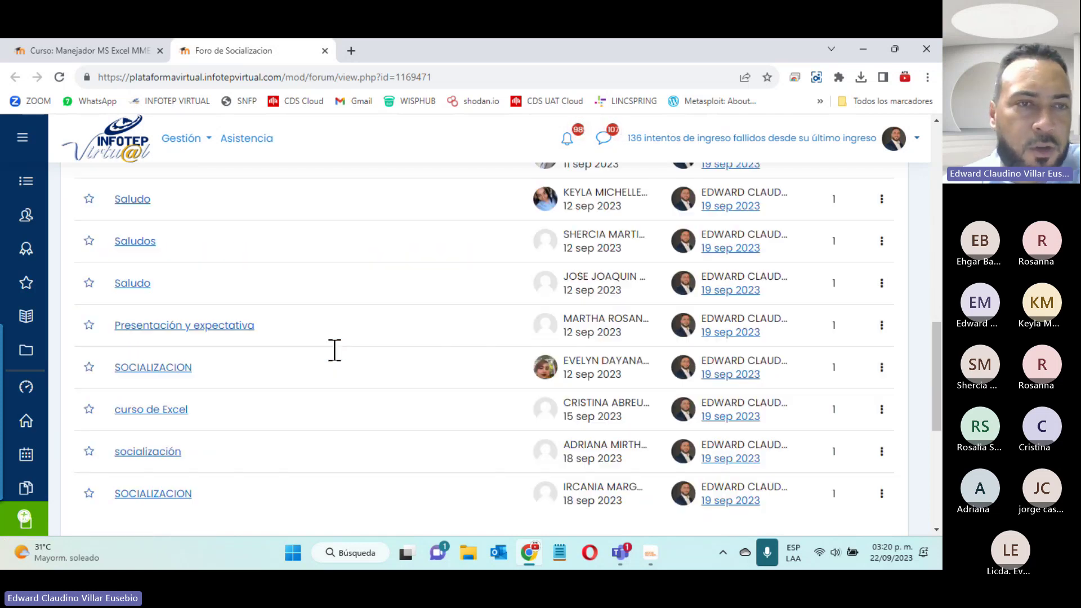
scroll(335, 350, up, 5)
scroll(334, 350, up, 7)
scroll(335, 350, down, 4)
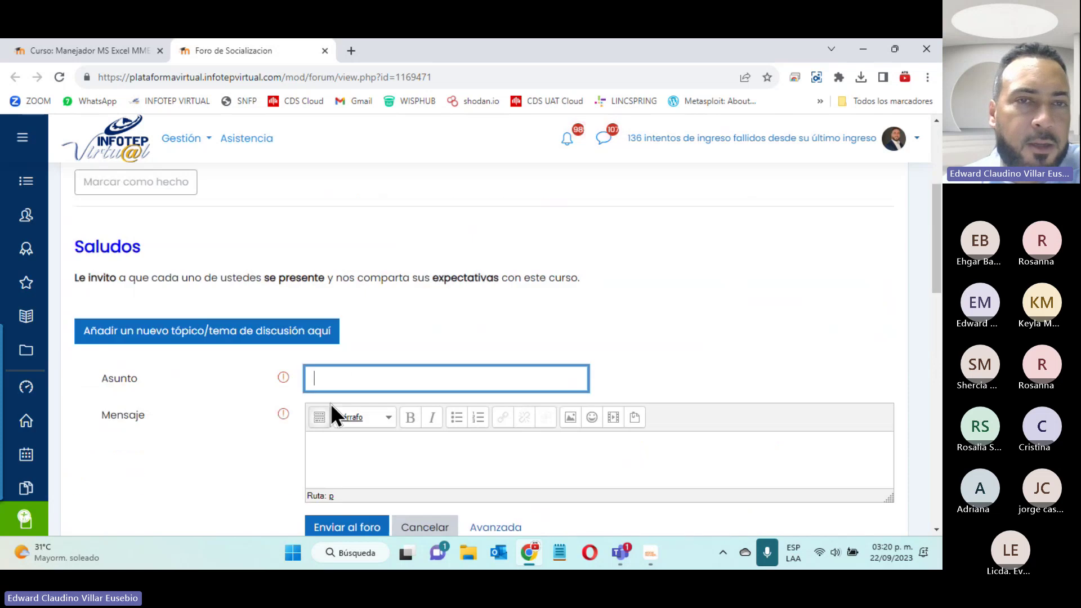
scroll(401, 329, down, 5)
scroll(401, 329, up, 4)
scroll(205, 179, up, 1)
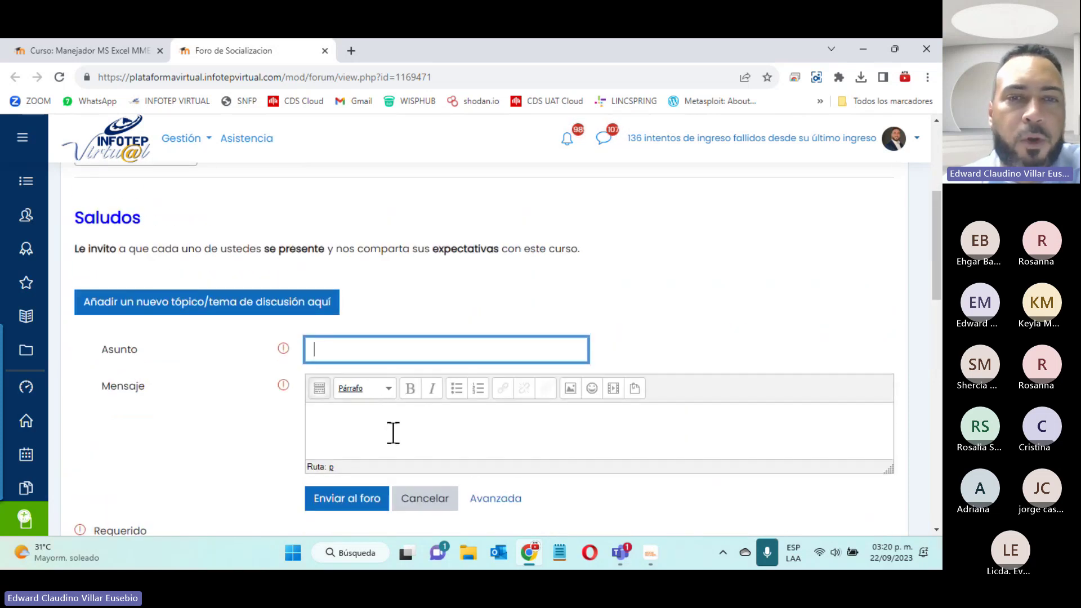
Move into the Mensaje editor, leave it empty, and scroll down to the thread list
click(373, 423)
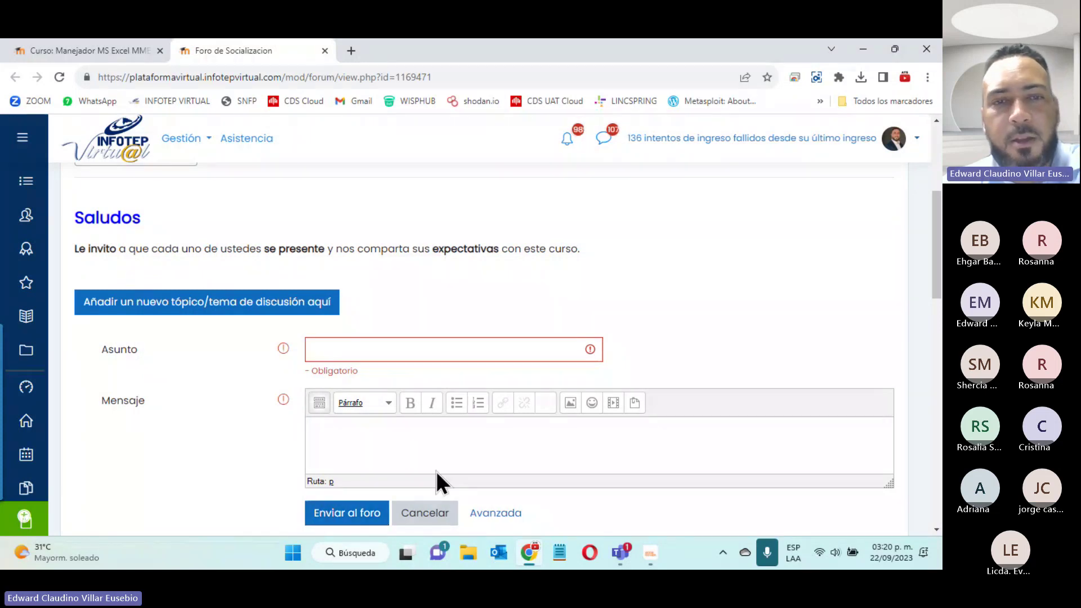
scroll(219, 372, down, 4)
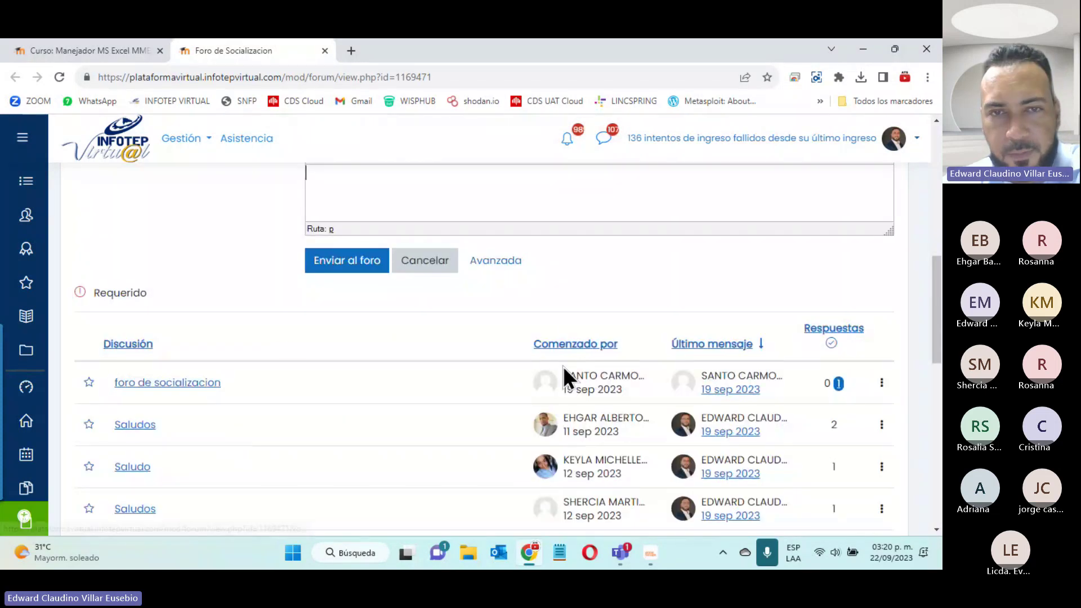
scroll(401, 223, down, 3)
scroll(400, 221, down, 1)
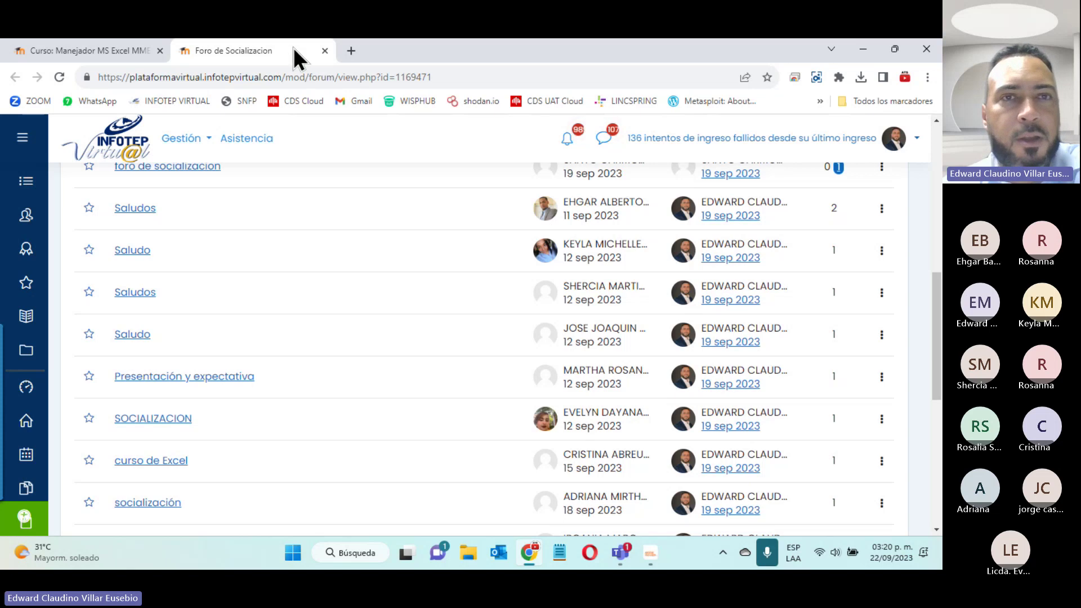
Close the forum tab and return to the course page
click(325, 51)
scroll(634, 329, down, 2)
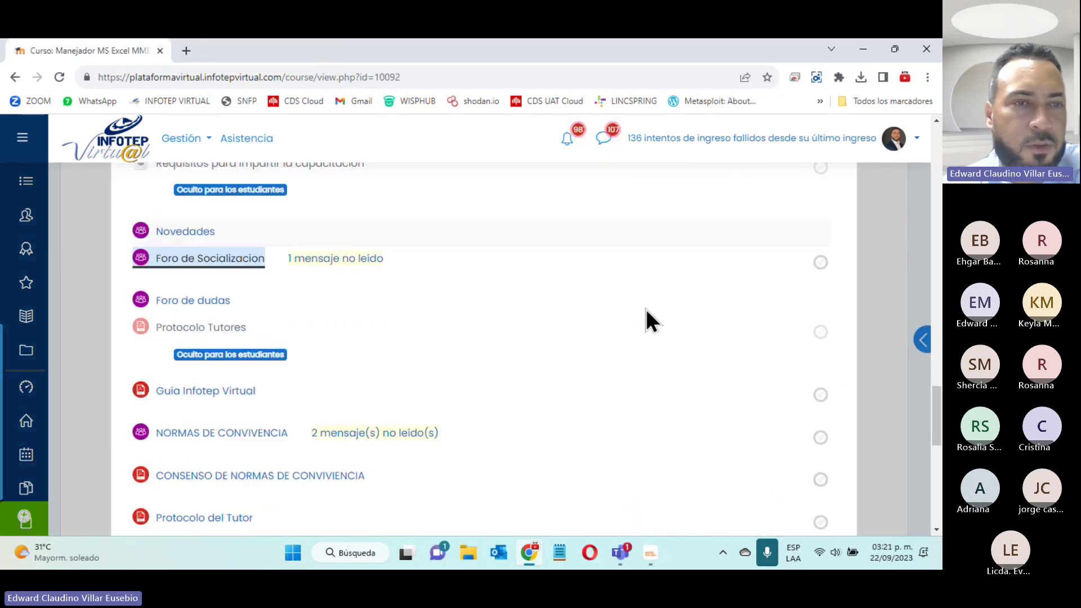
scroll(646, 315, down, 3)
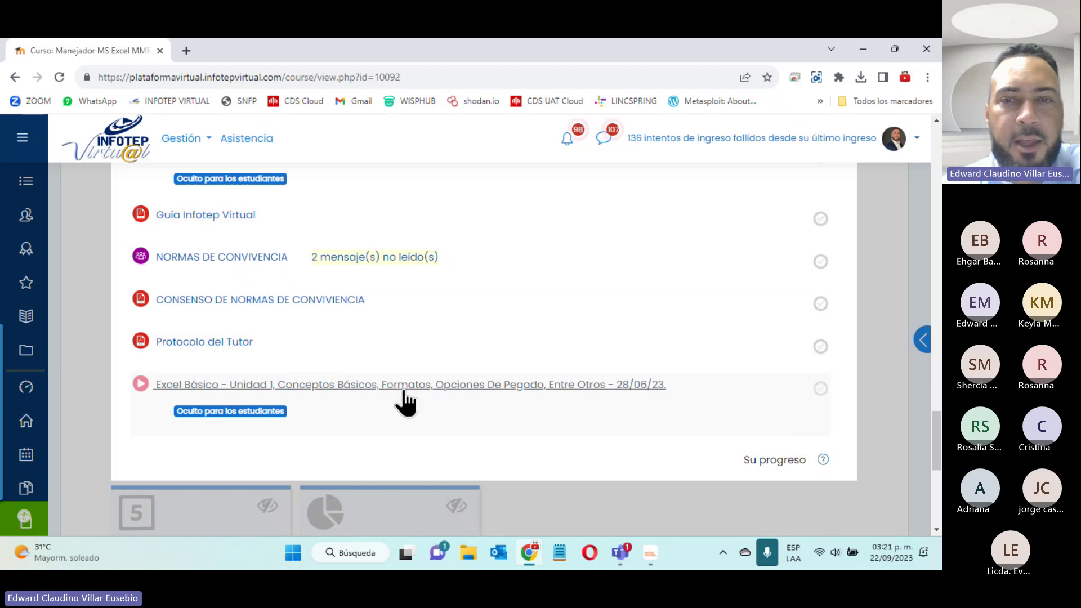
scroll(404, 397, up, 5)
scroll(404, 394, up, 5)
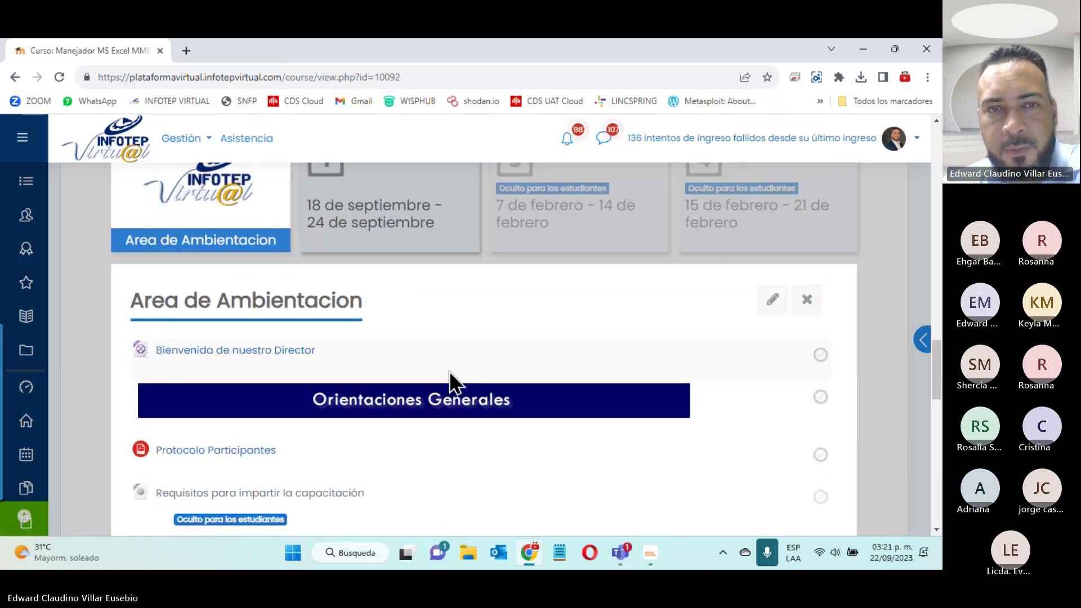
Show the 18 de septiembre Unidad 1 section and open Instrucción de la Unidad I in a new tab
click(404, 211)
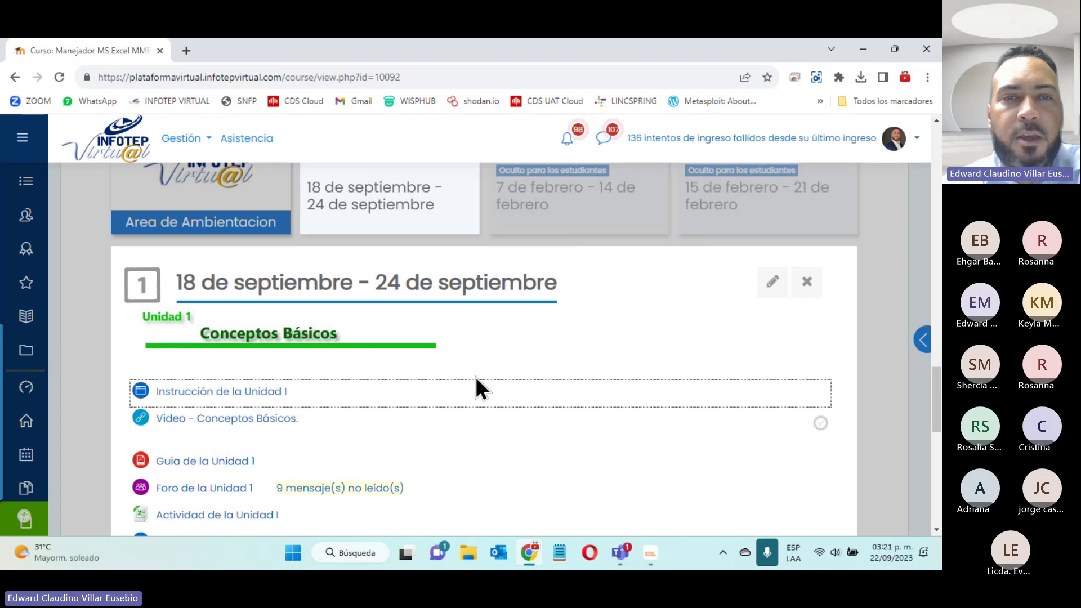
scroll(472, 398, down, 3)
scroll(471, 394, up, 3)
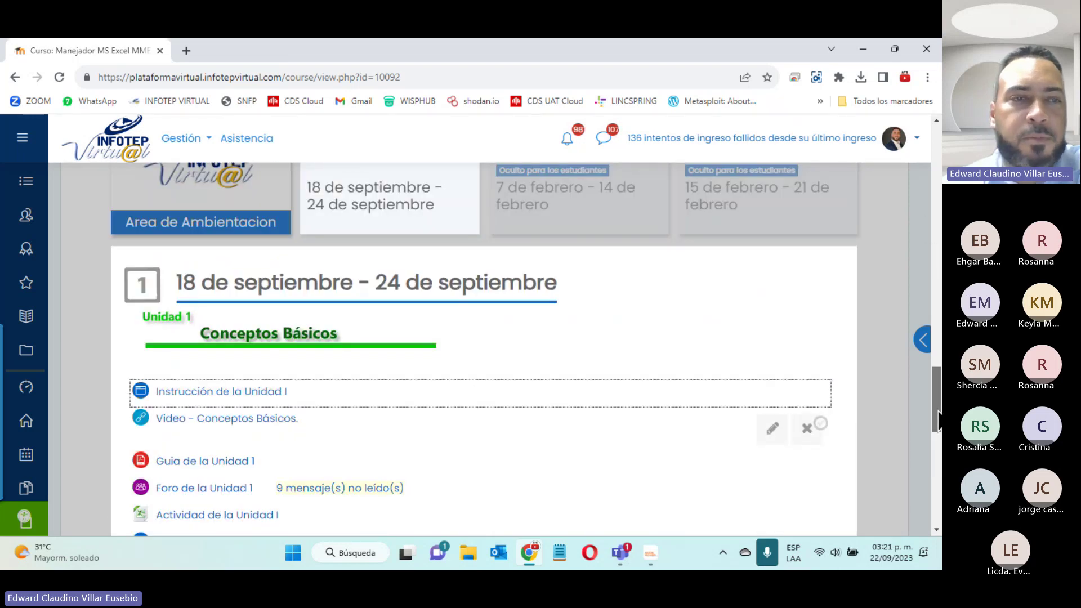
drag(938, 423, 938, 436)
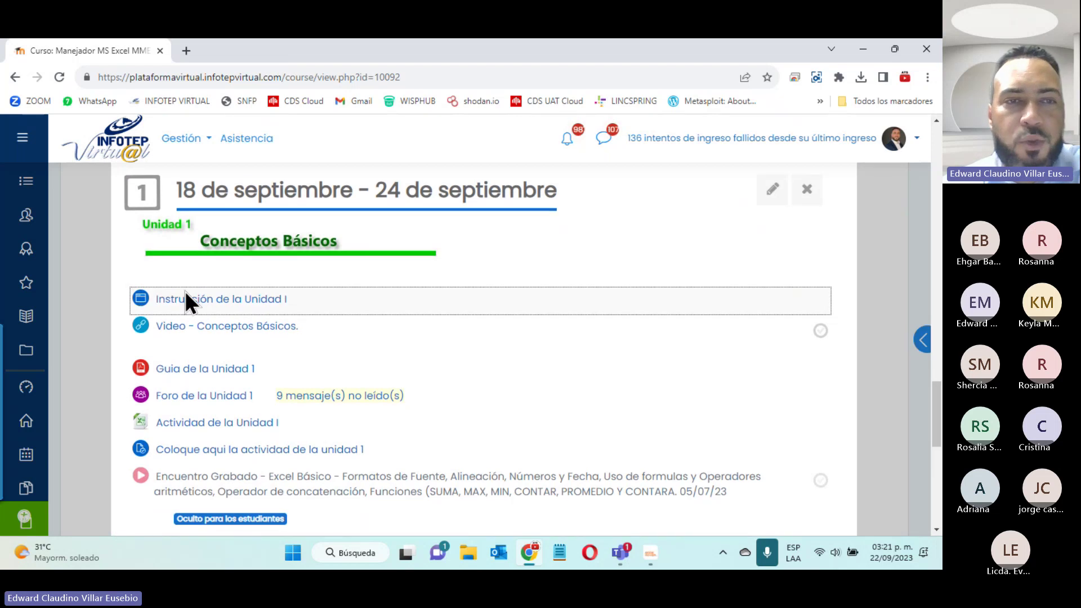
click(204, 298)
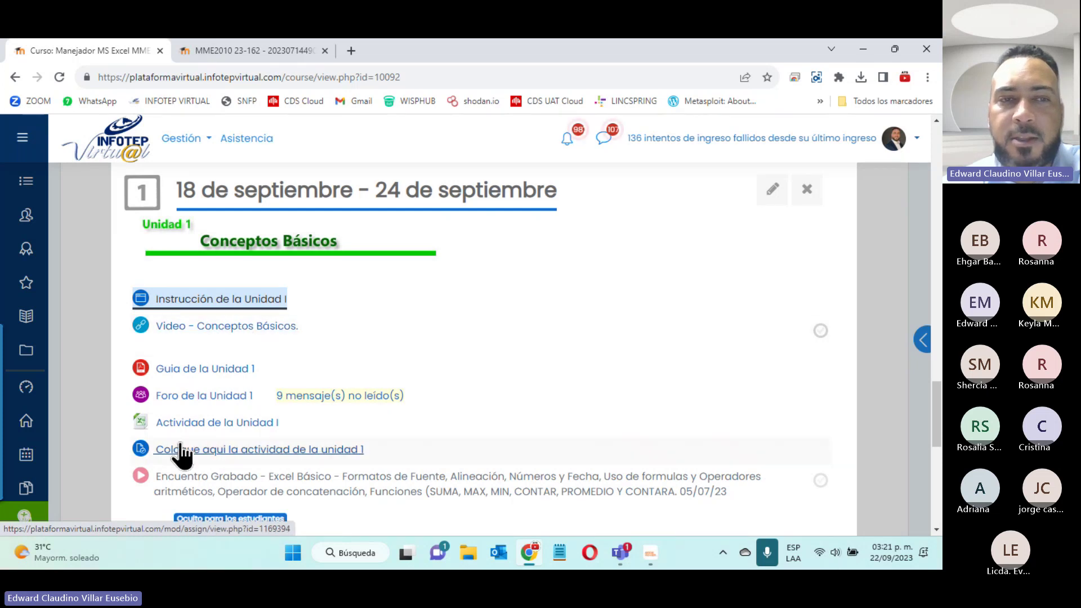
Open 'Video - Conceptos Básicos' and the 'Guia de la Unidad 1' PDF each in a new tab
right_click(178, 330)
click(235, 340)
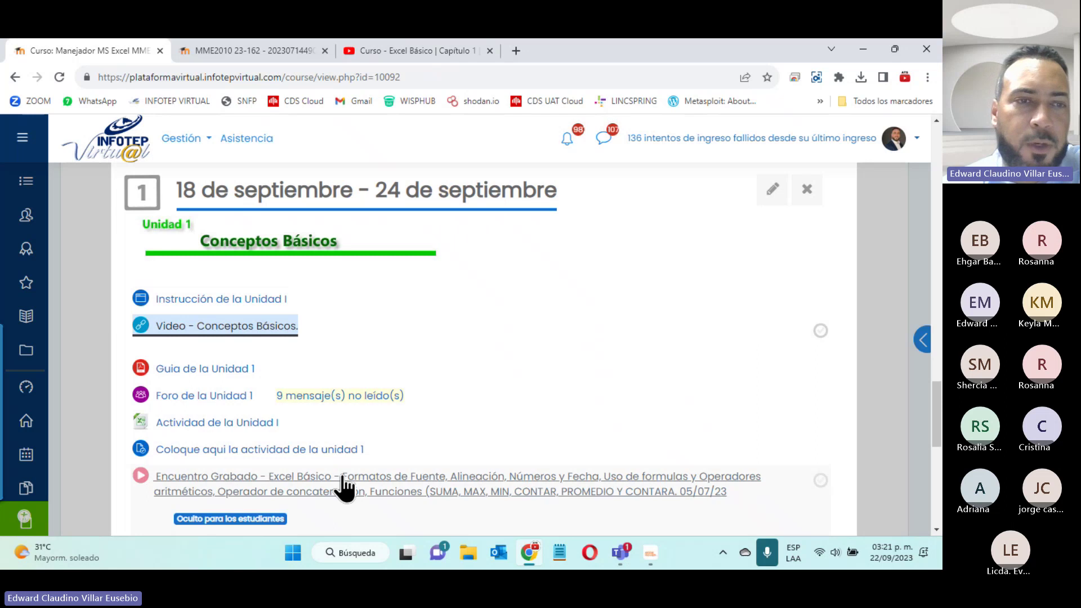
right_click(197, 368)
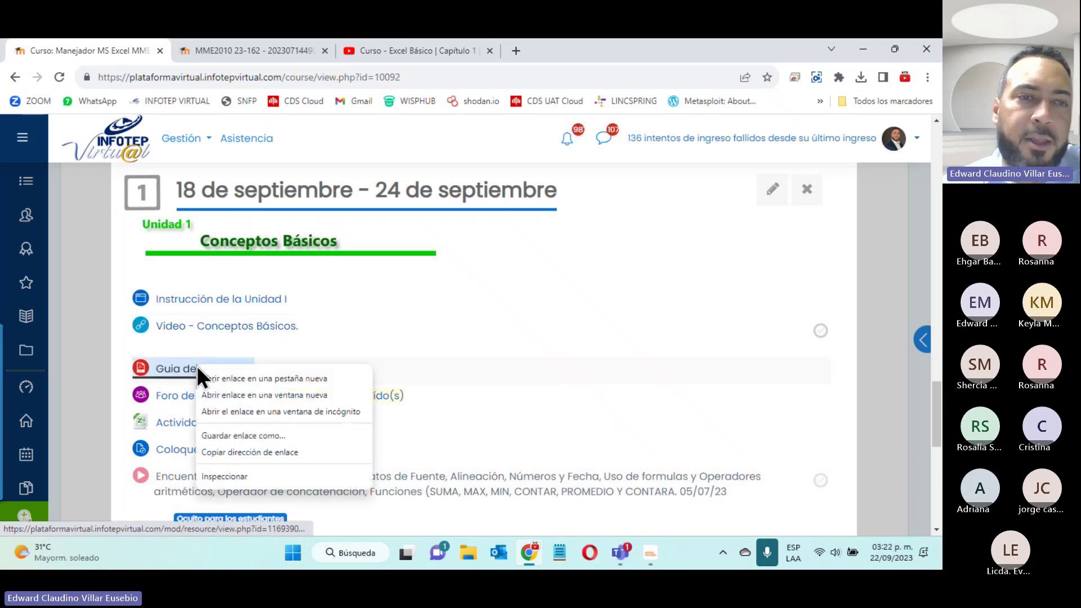
click(230, 374)
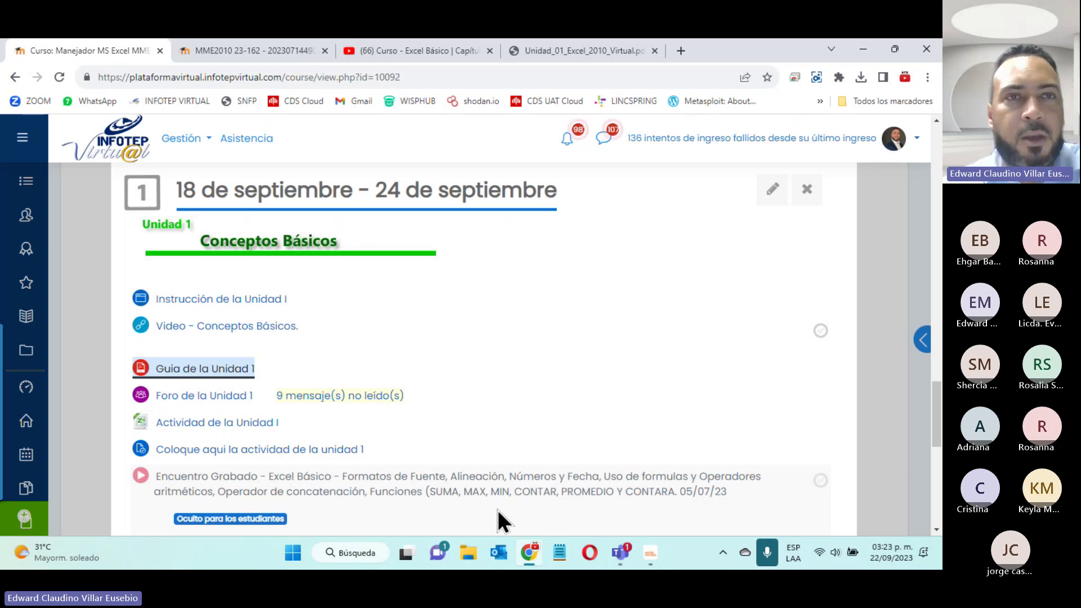
Switch to the Instrucción de la Unidad I tab, review the Excel introduction and highlight 'Lotus 123'
click(199, 47)
scroll(415, 328, down, 4)
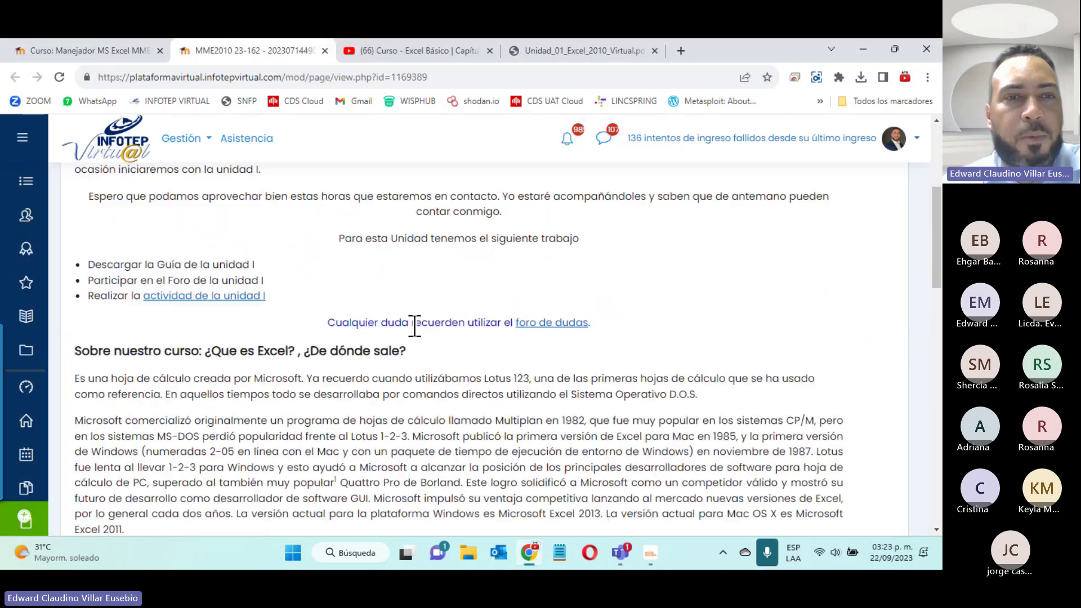
scroll(291, 352, up, 2)
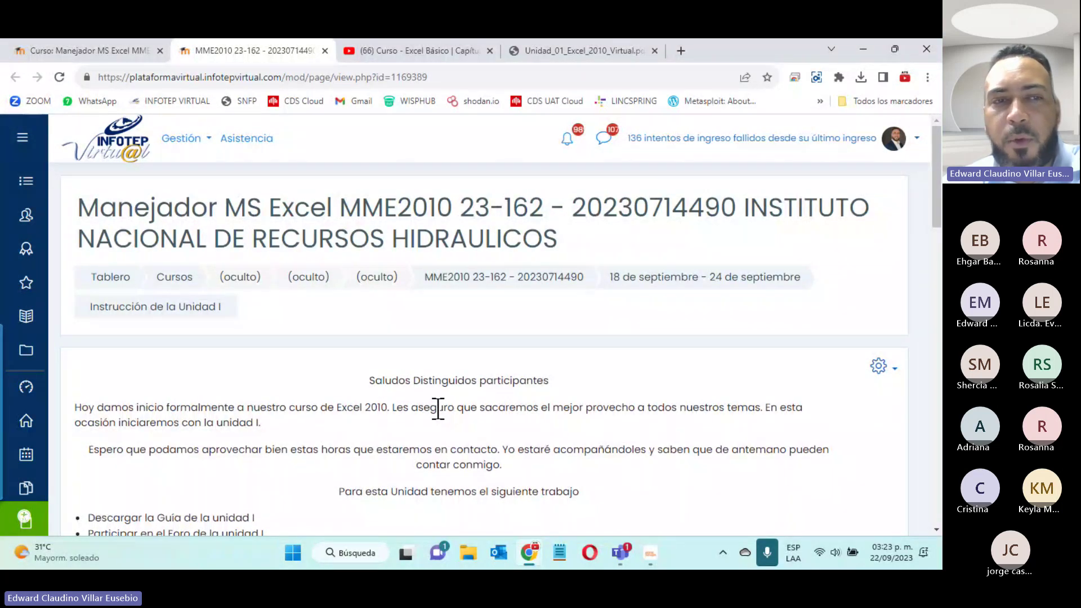
drag(936, 202, 917, 276)
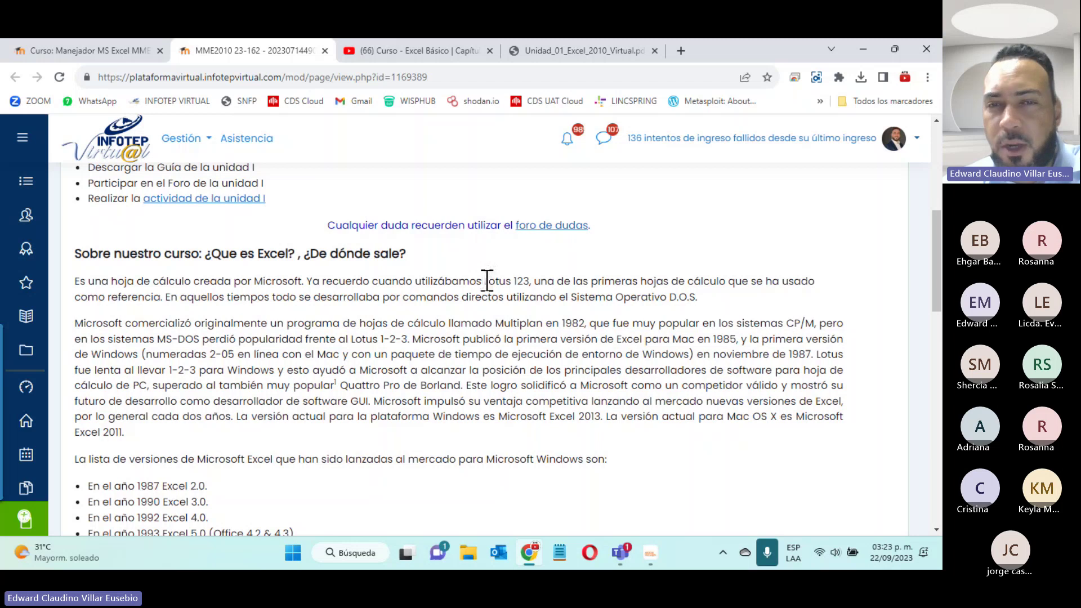
drag(487, 281, 531, 281)
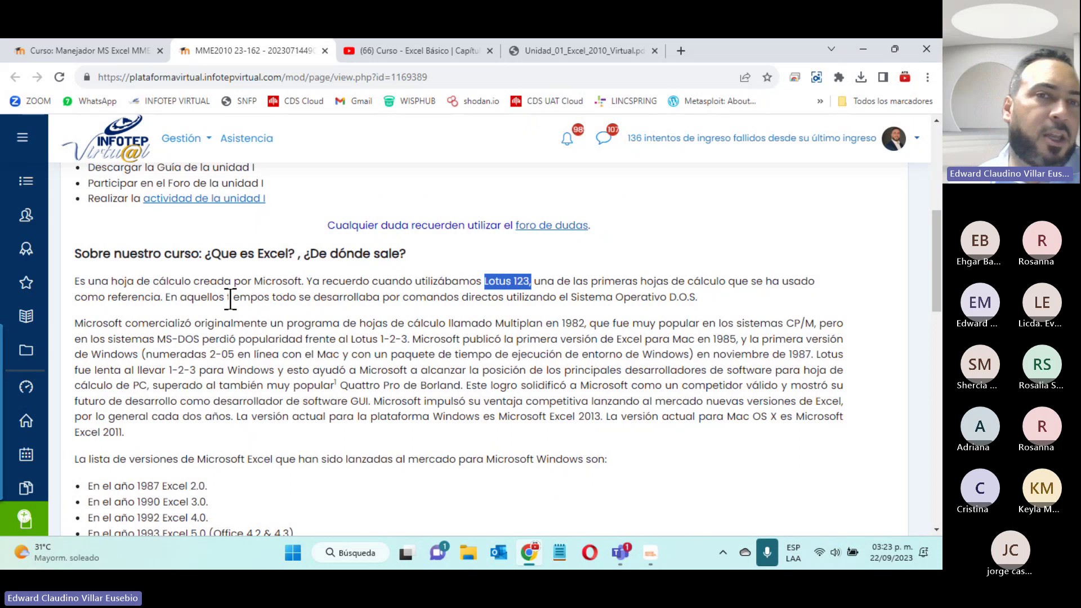
In a new Chrome tab, launch Hojas de cálculo (Google Sheets) from the Google apps grid
click(681, 50)
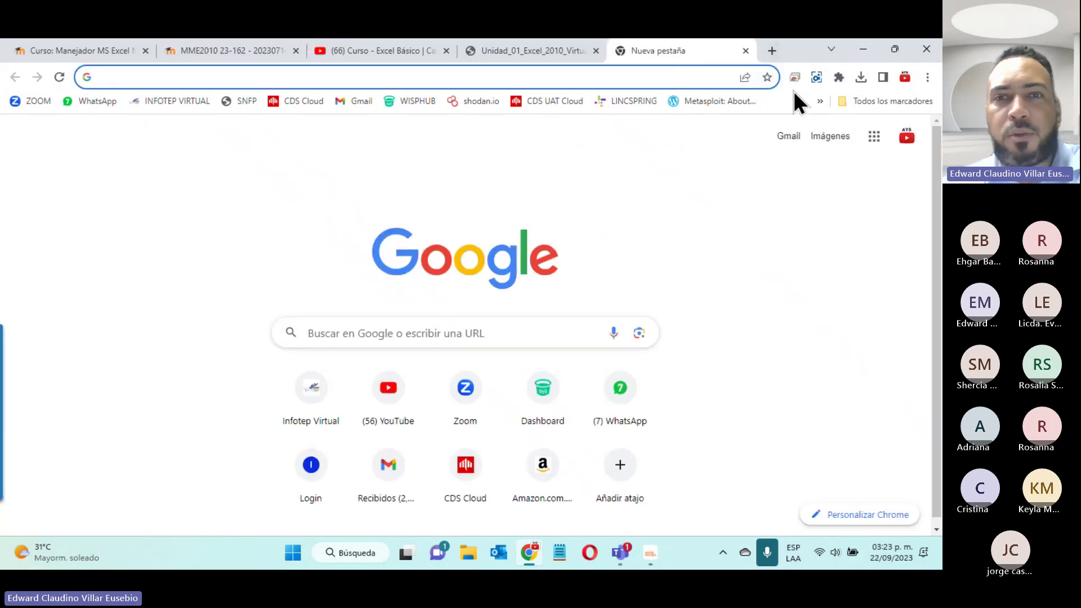
click(874, 137)
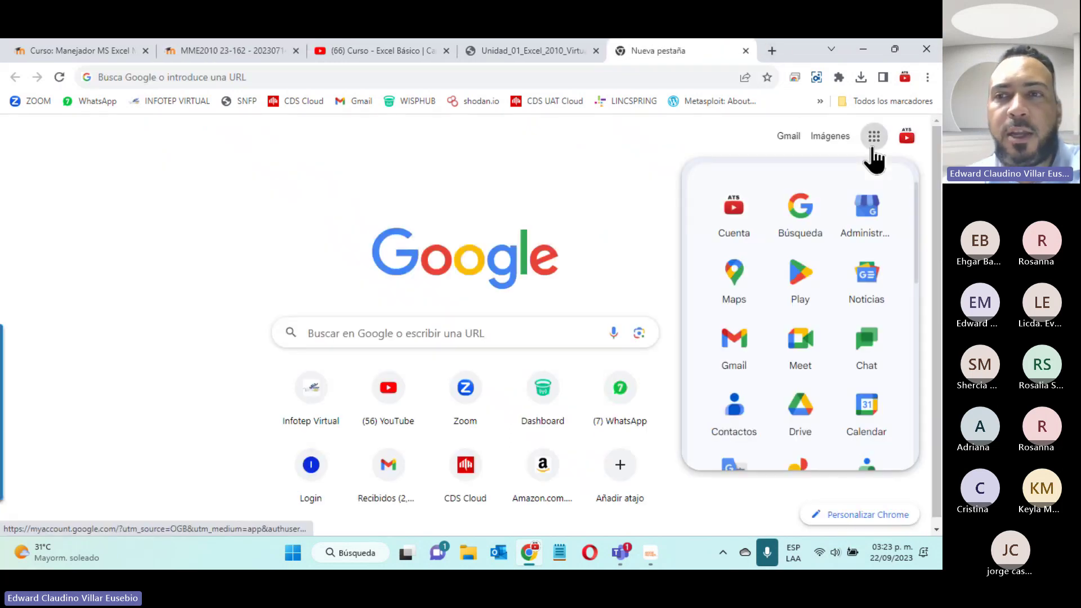
scroll(830, 225, down, 5)
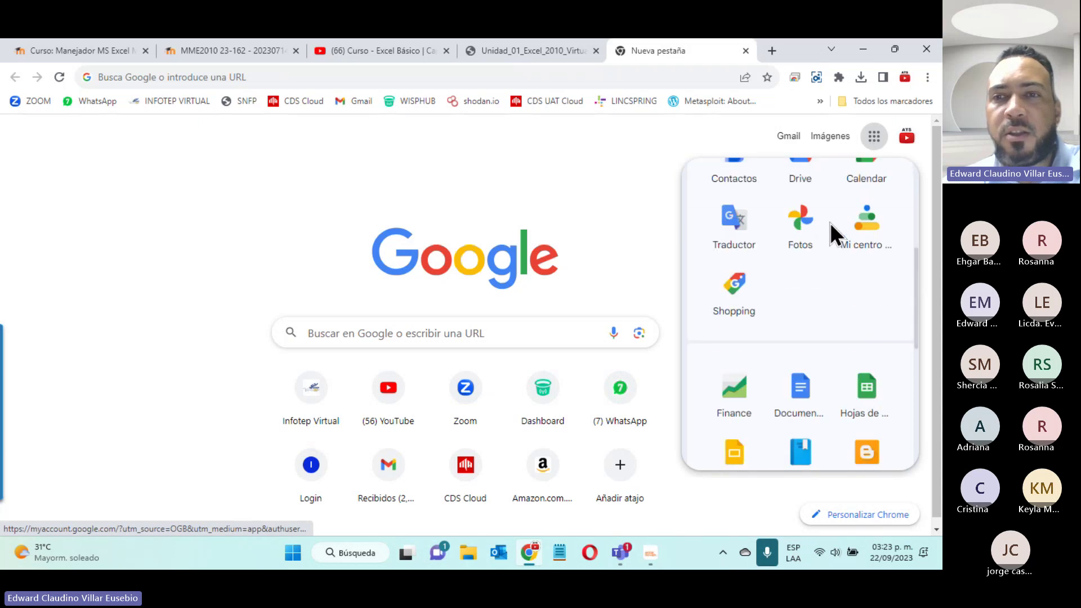
scroll(830, 225, down, 5)
scroll(780, 260, up, 5)
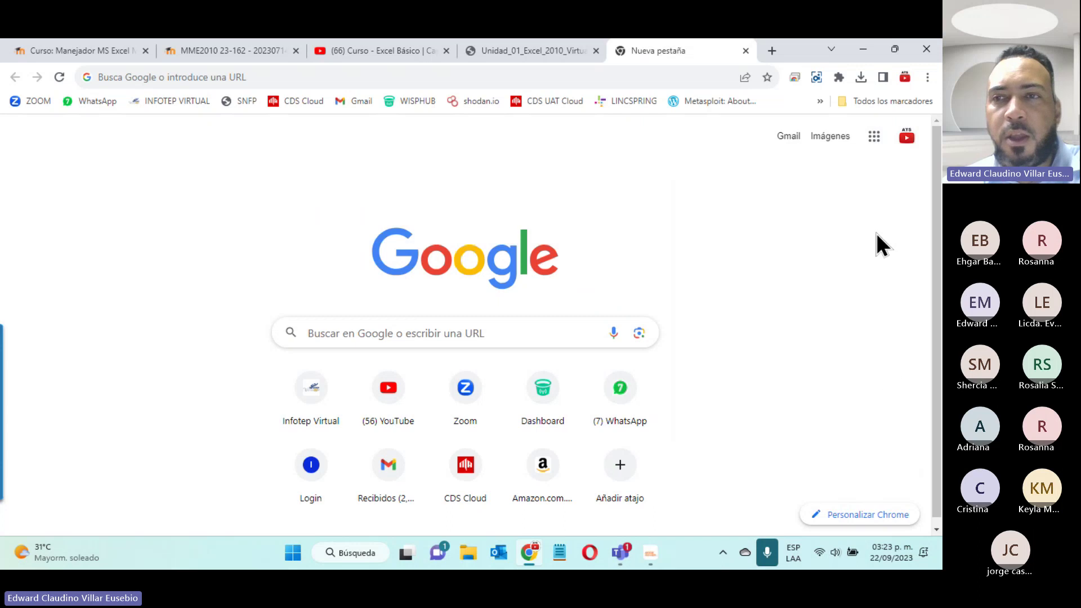
click(874, 137)
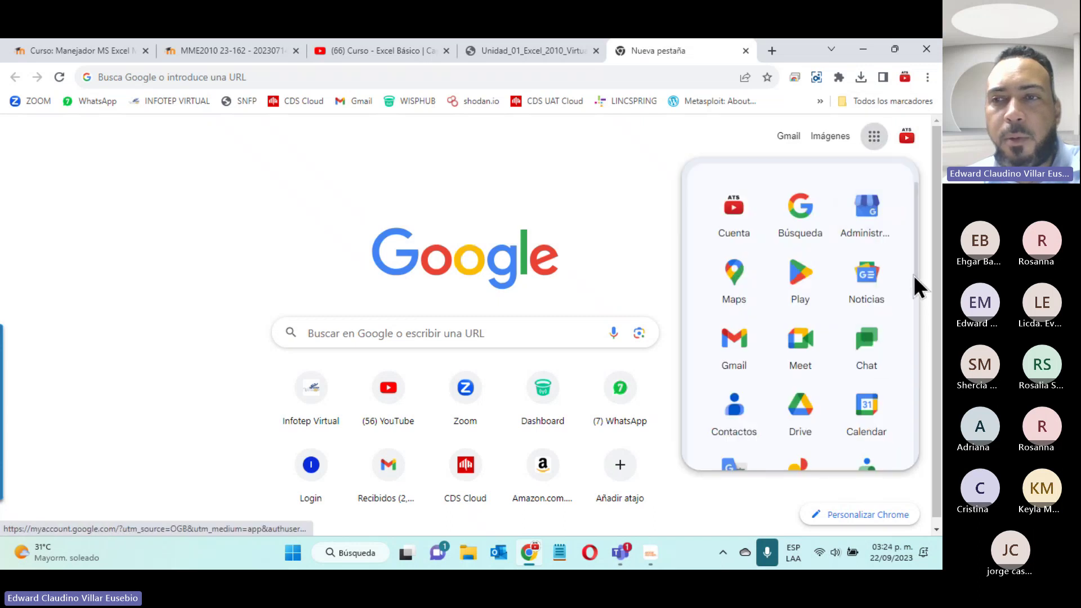
scroll(918, 282, down, 2)
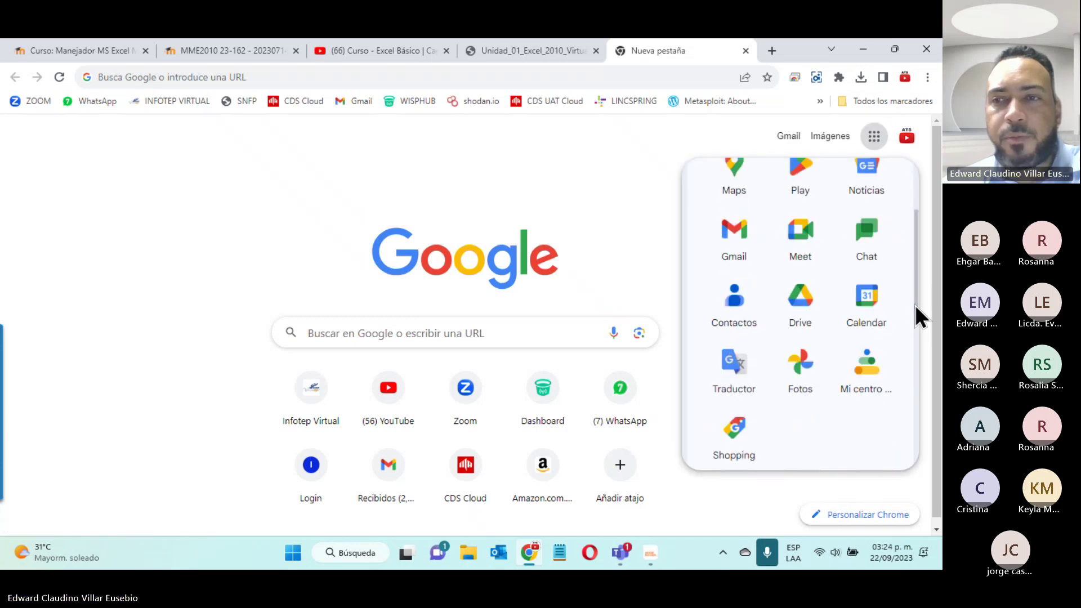
scroll(918, 316, down, 4)
scroll(905, 372, down, 1)
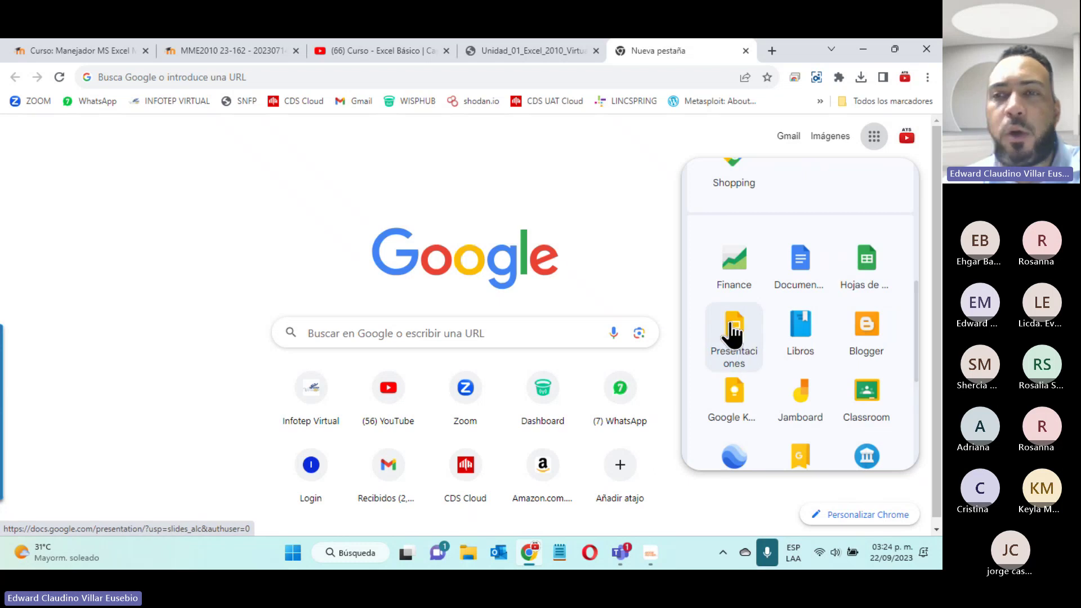
click(864, 273)
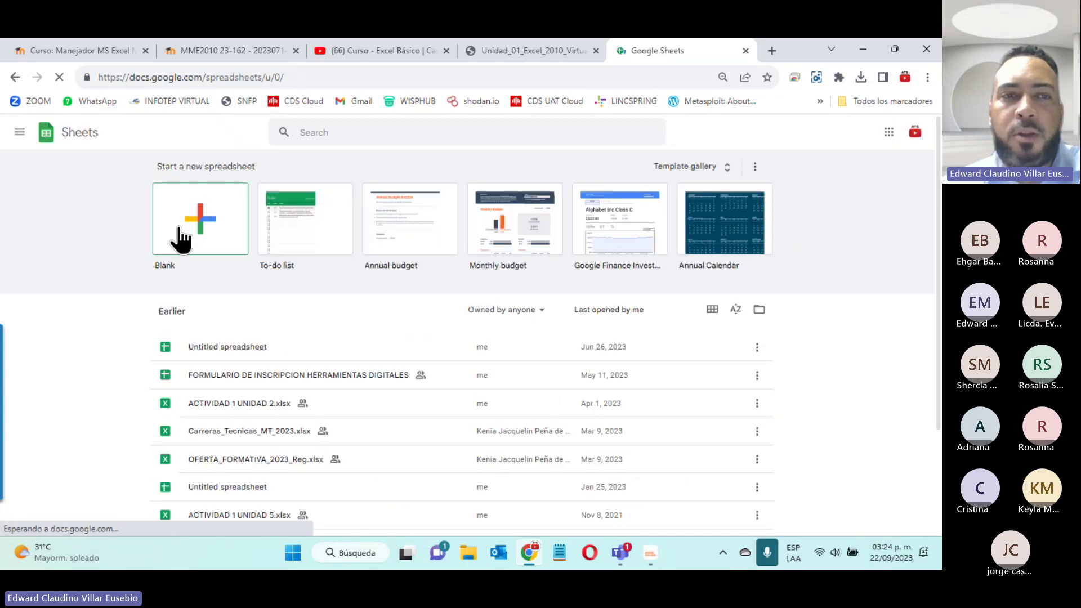
Start a blank Untitled spreadsheet and click through a few empty cells of Sheet1
click(206, 208)
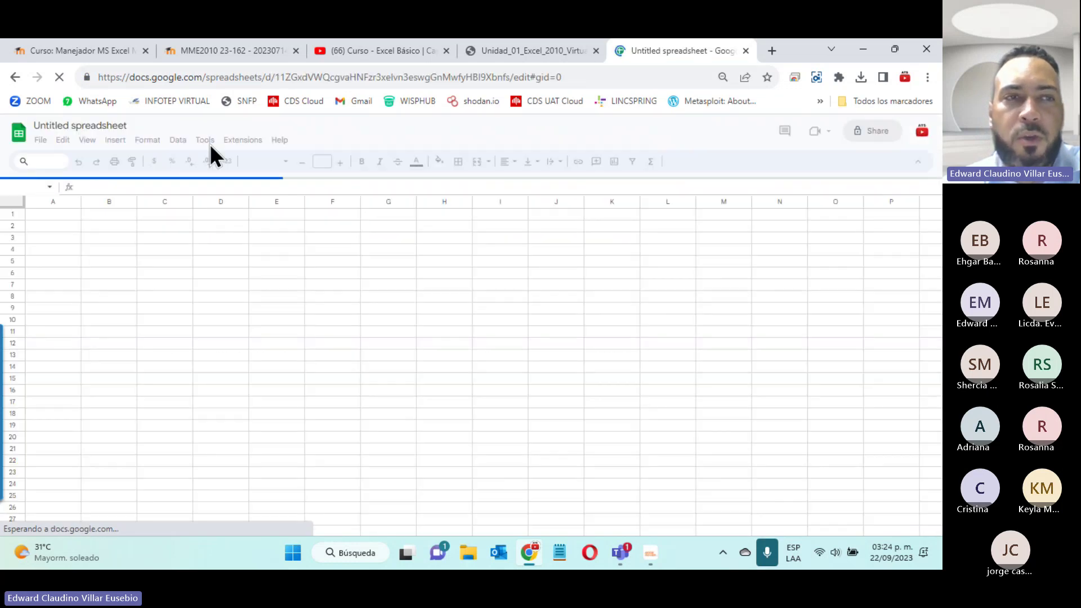
click(290, 261)
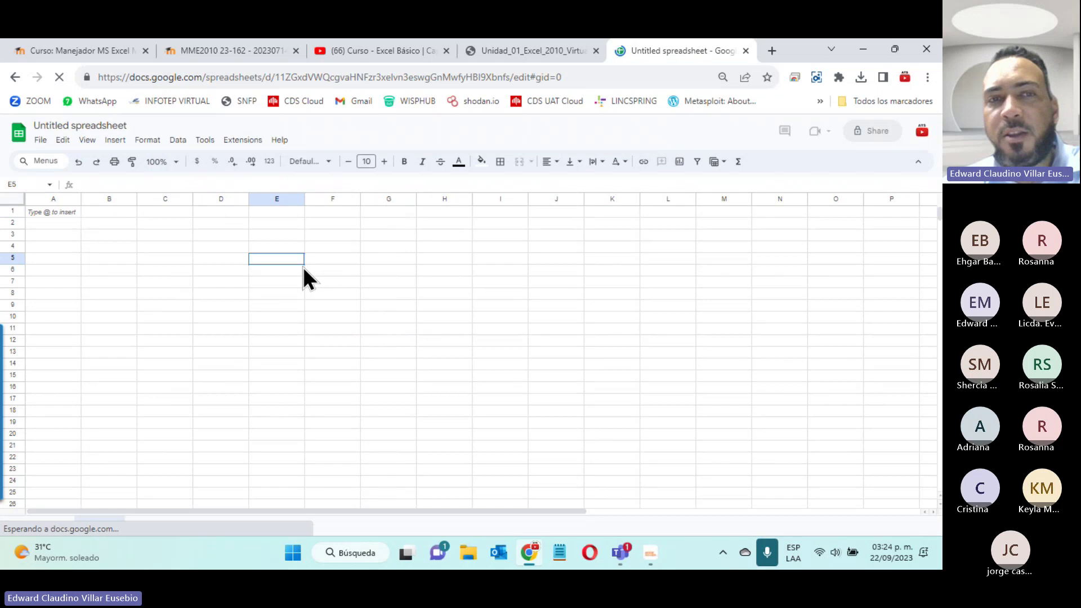
click(434, 258)
click(541, 328)
click(373, 376)
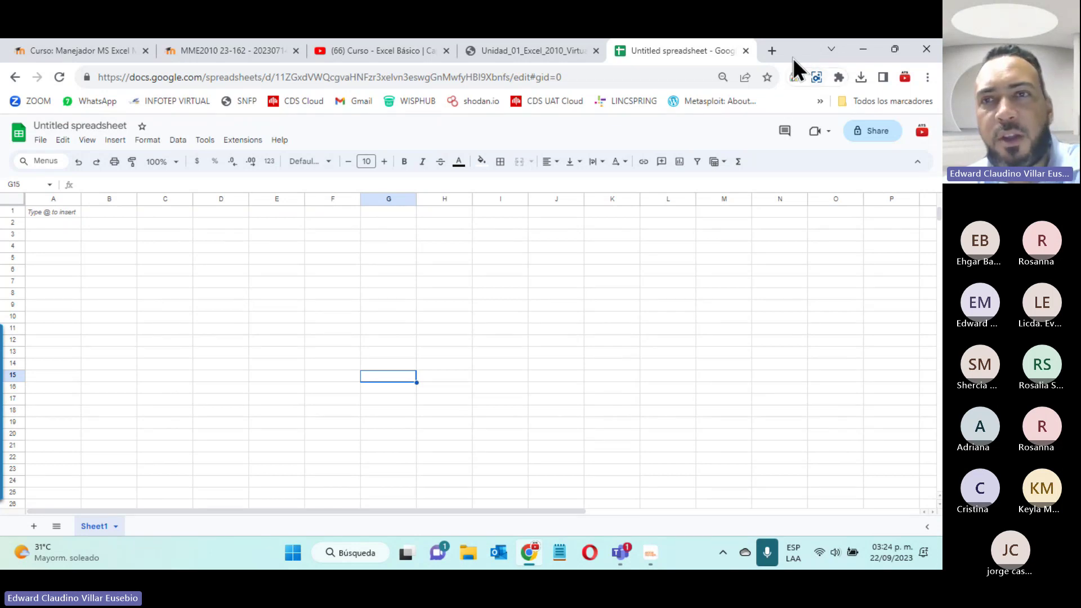
Close the Untitled spreadsheet and scroll down the Unidad I instructions page
click(746, 51)
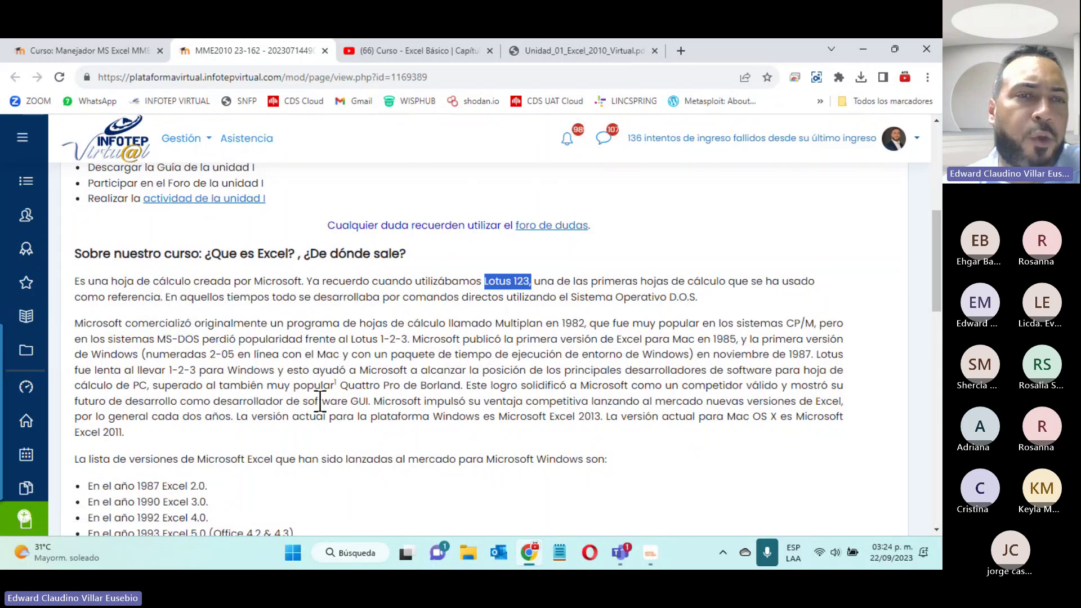
scroll(287, 384, down, 5)
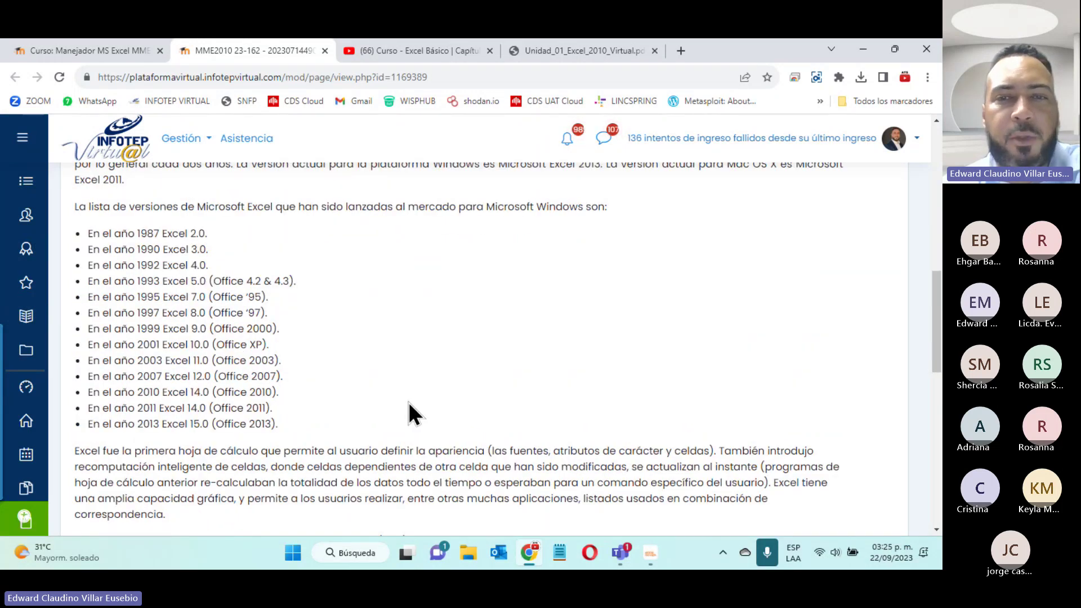
scroll(415, 416, down, 5)
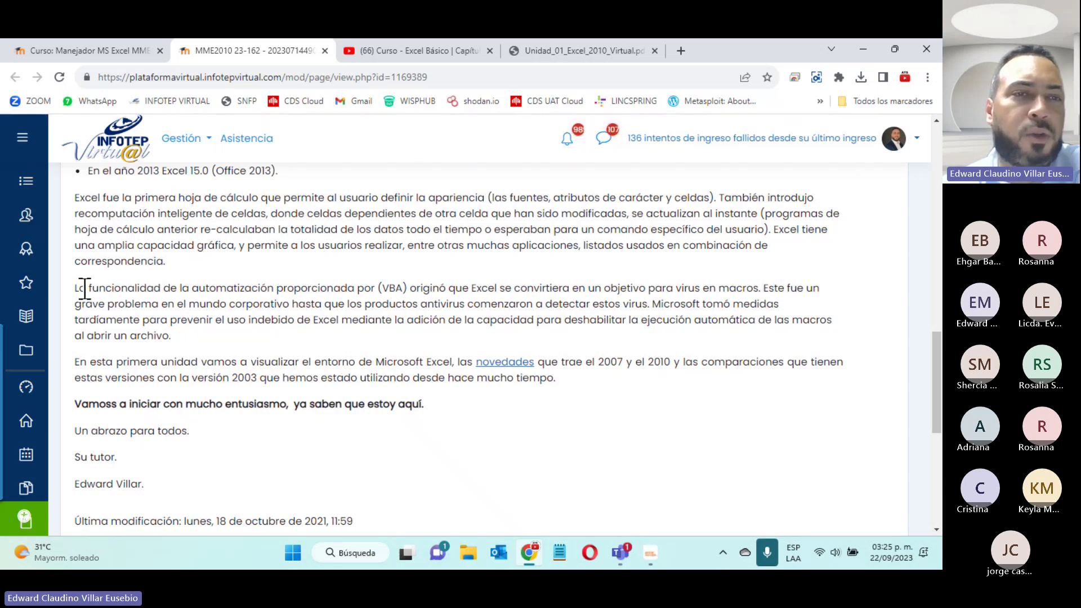
Highlight the phrase about automation, then read on to the VBA macro viruses paragraph
drag(85, 288, 349, 291)
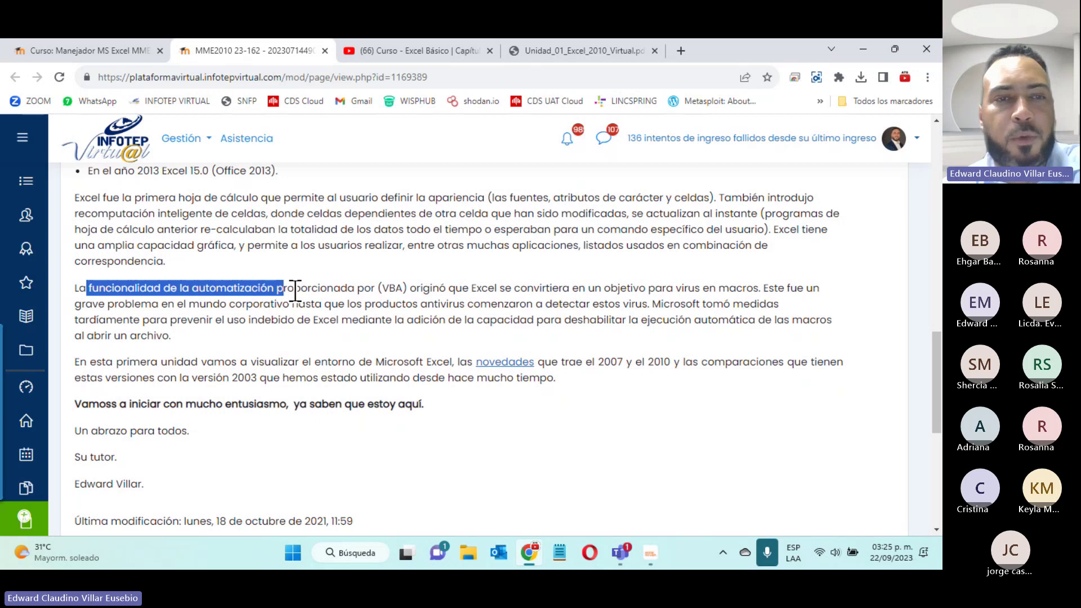
scroll(357, 432, down, 3)
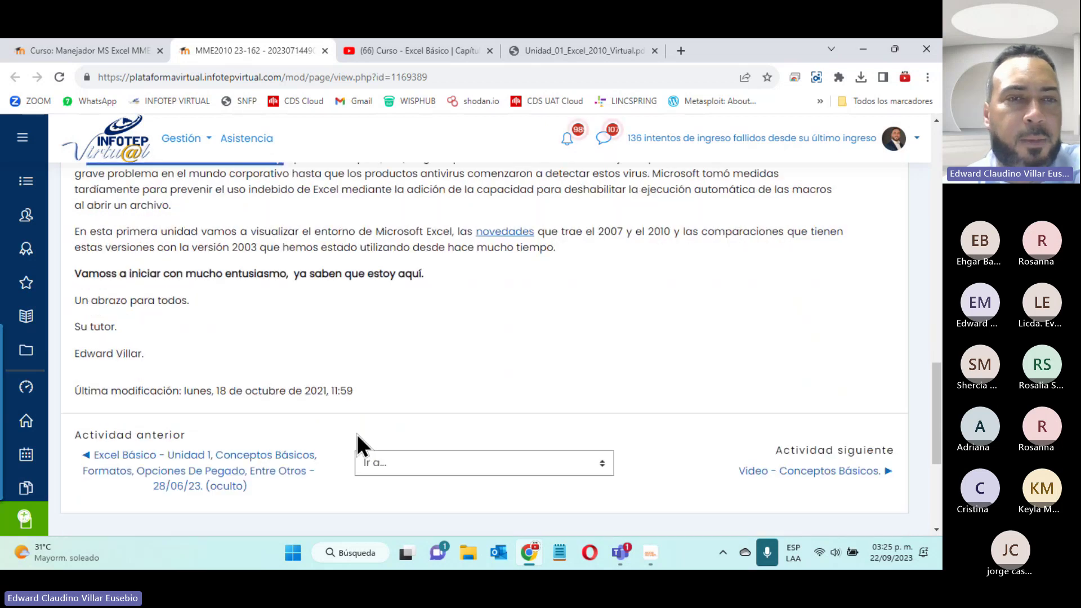
scroll(356, 434, down, 1)
scroll(340, 438, up, 3)
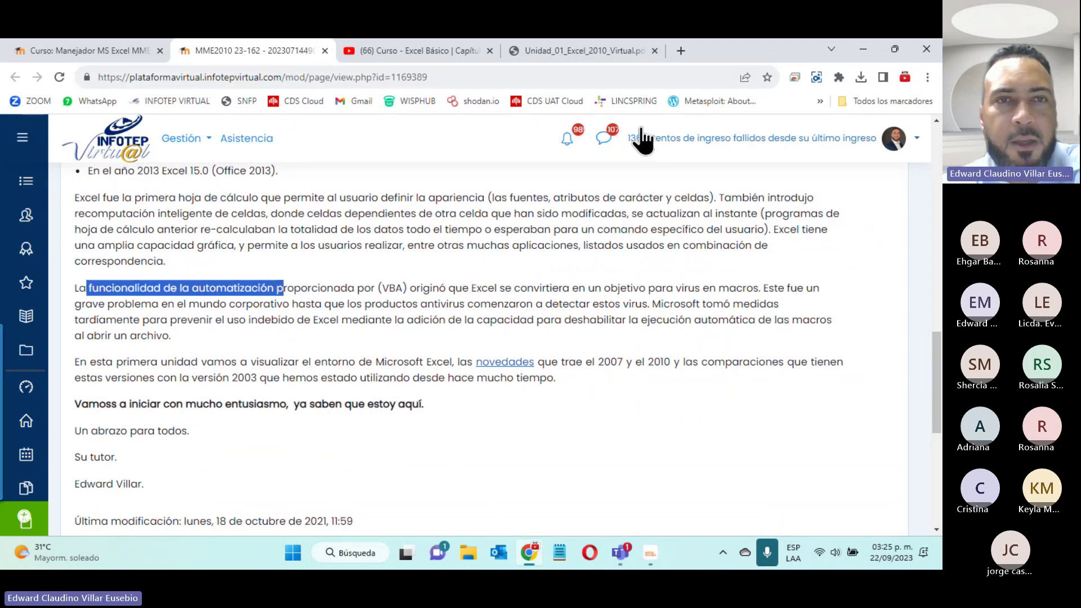
Play the Capítulo 1 Conceptos Básicos lesson muted from further along, check the playlist, then return to the course
click(325, 51)
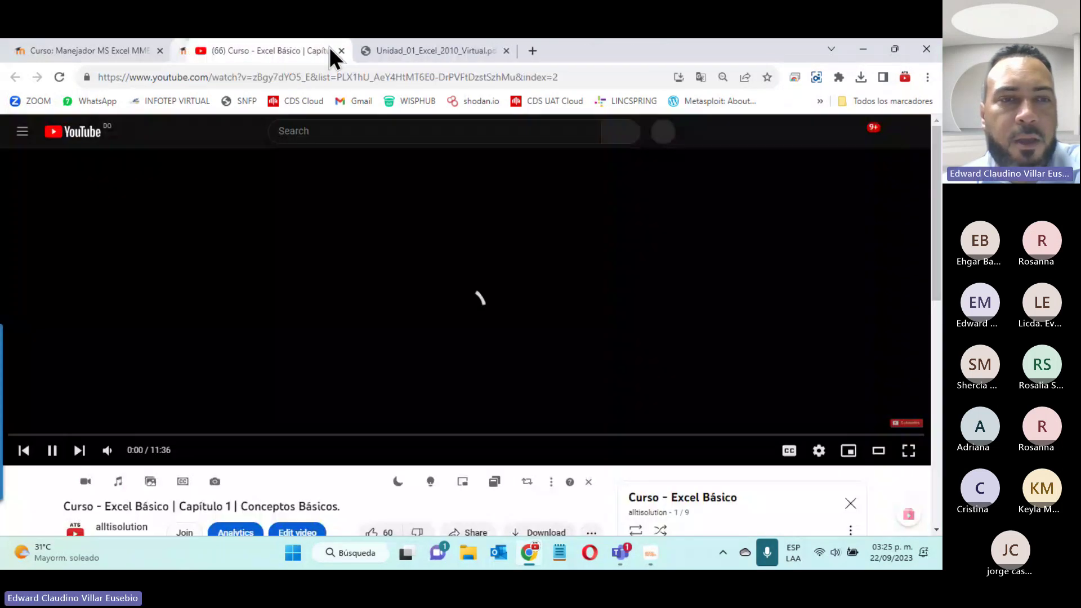
click(34, 435)
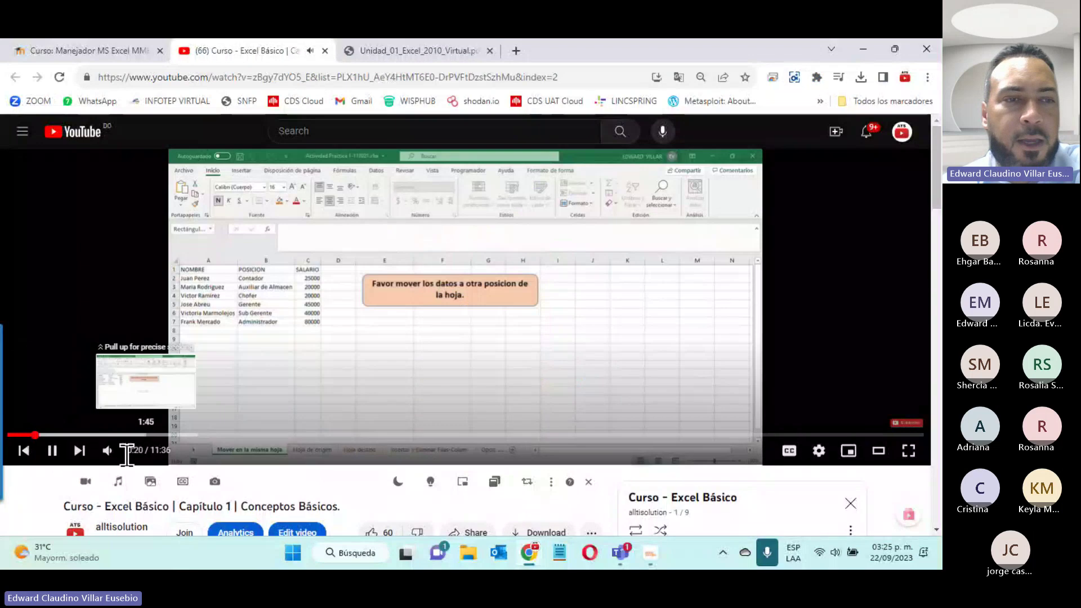
click(107, 450)
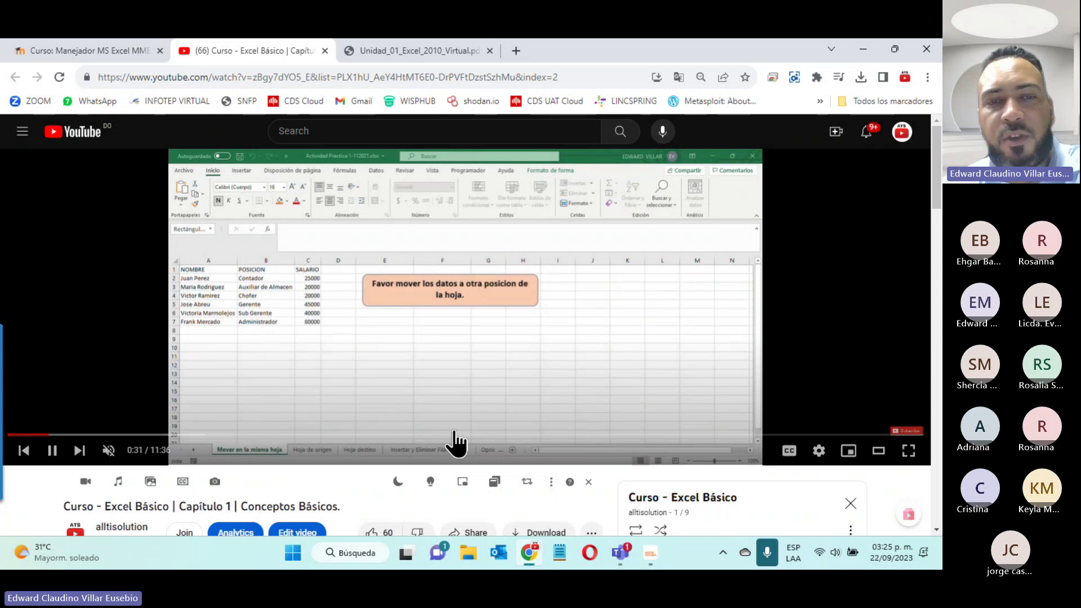
scroll(530, 363, down, 5)
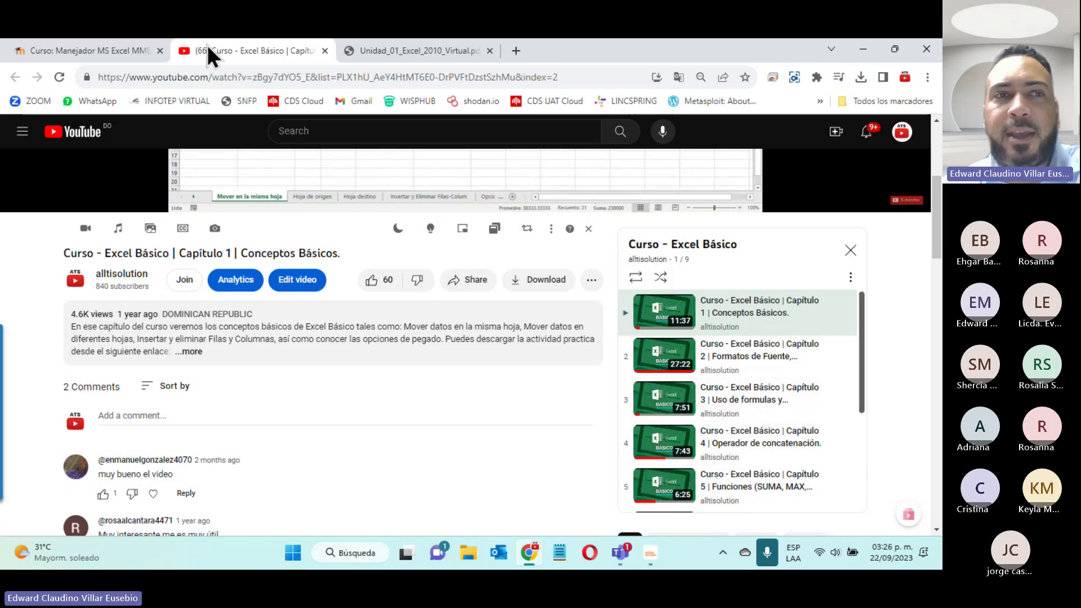
click(69, 52)
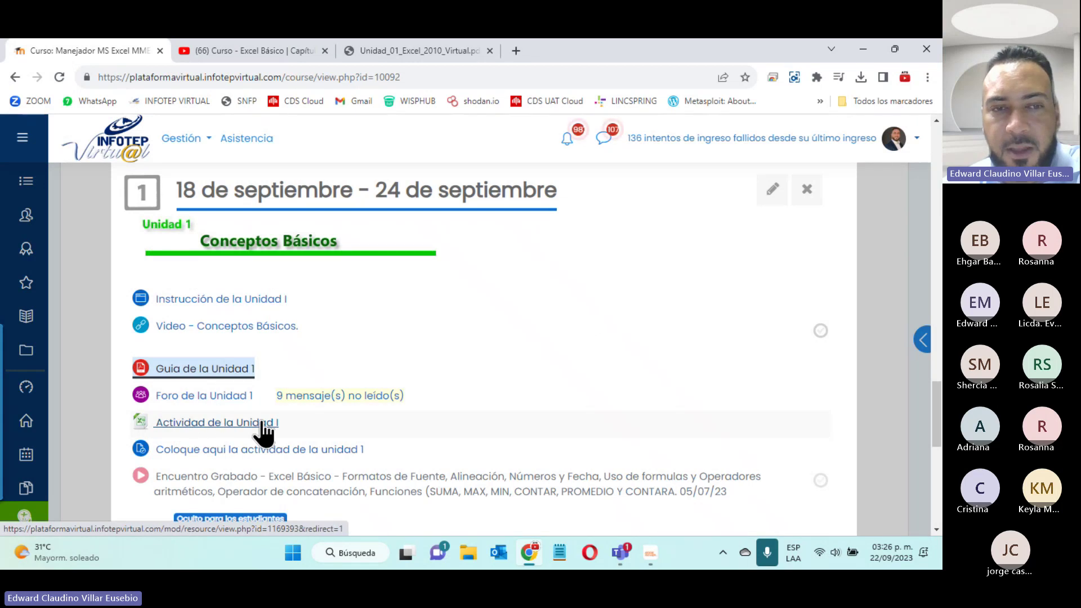
Download Actividad de la Unidad I and open it in Excel on the Mover en la misma hoja sheet
click(231, 422)
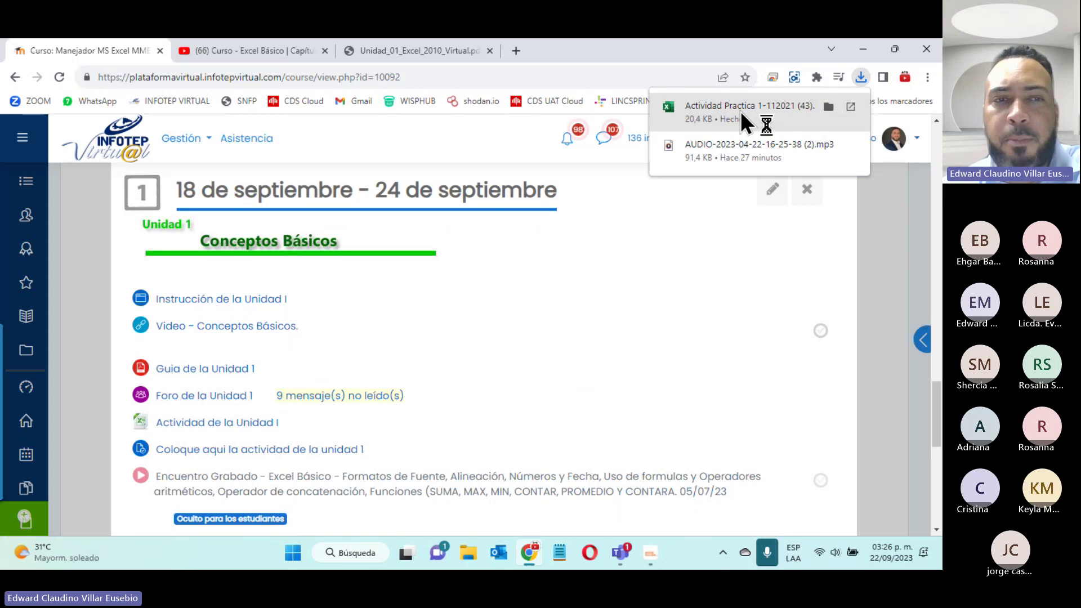
click(741, 110)
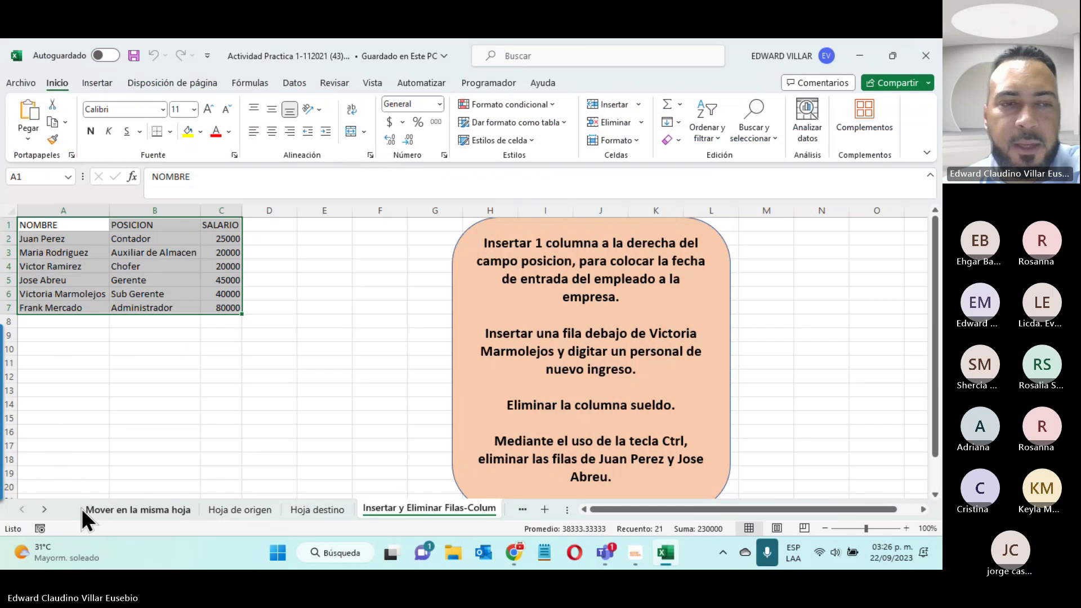
click(97, 511)
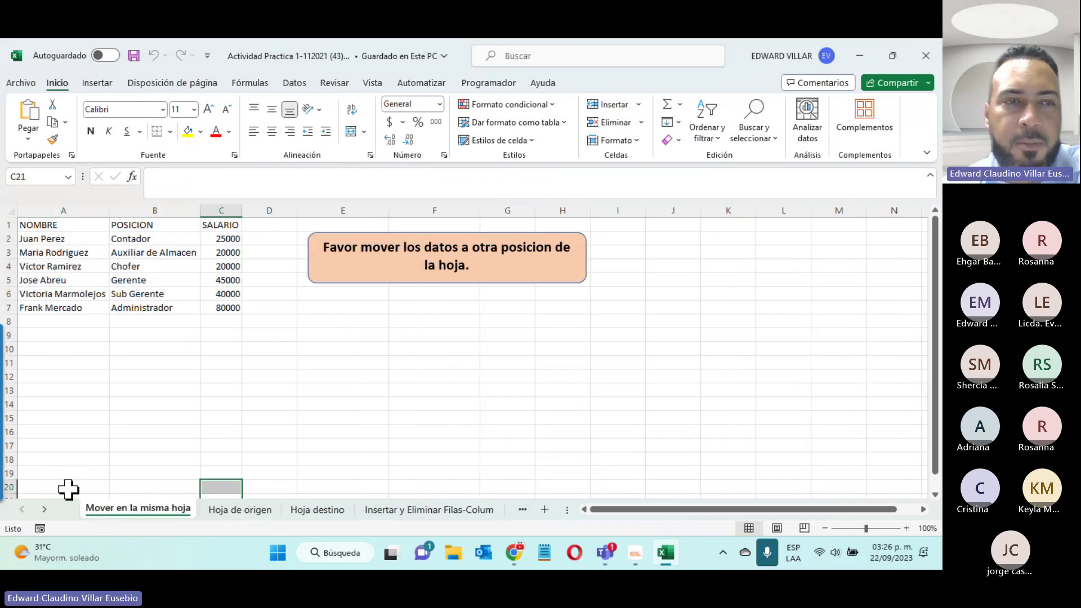
click(100, 268)
Select the employee data A1:C7 and the orange instruction box, then minimize Excel
drag(66, 229, 219, 307)
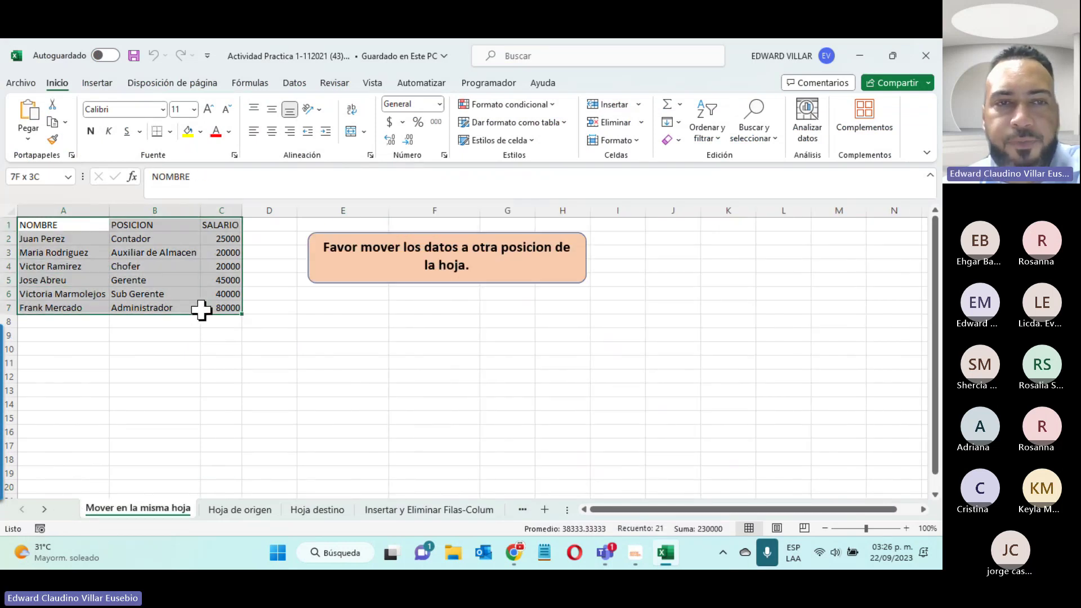
click(384, 281)
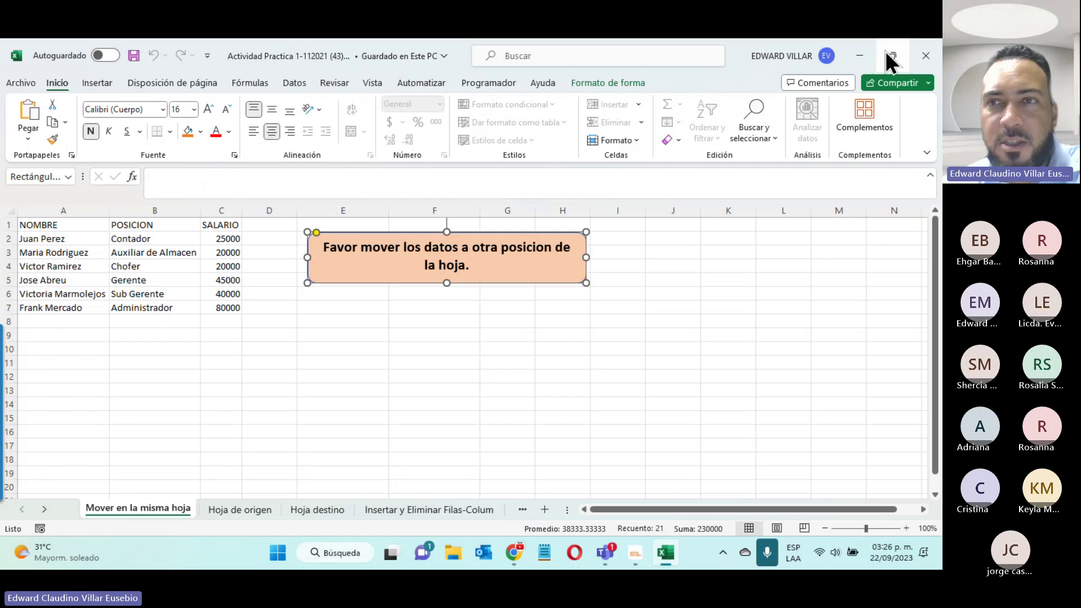
click(861, 52)
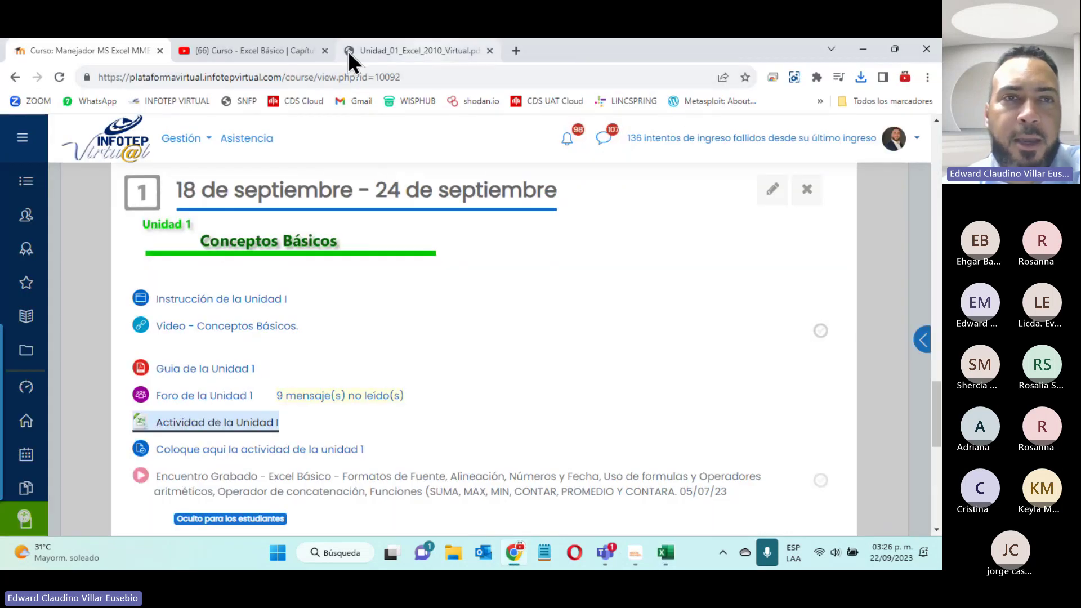
Skip the lesson video past 1:45 and 2:12 to the part on moving data to another sheet
click(303, 54)
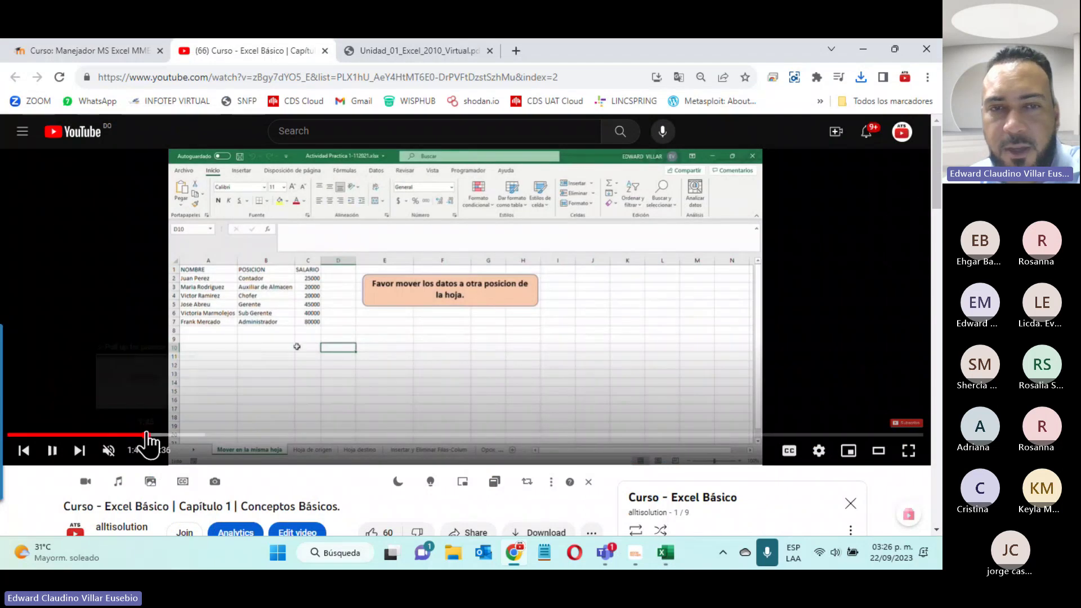
click(146, 435)
click(179, 434)
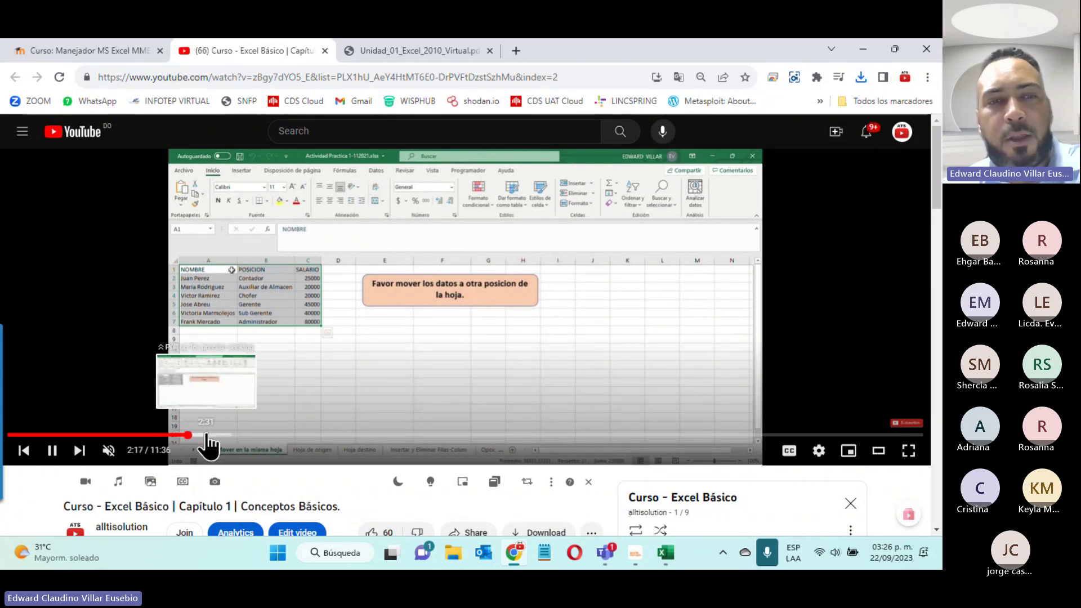
click(207, 436)
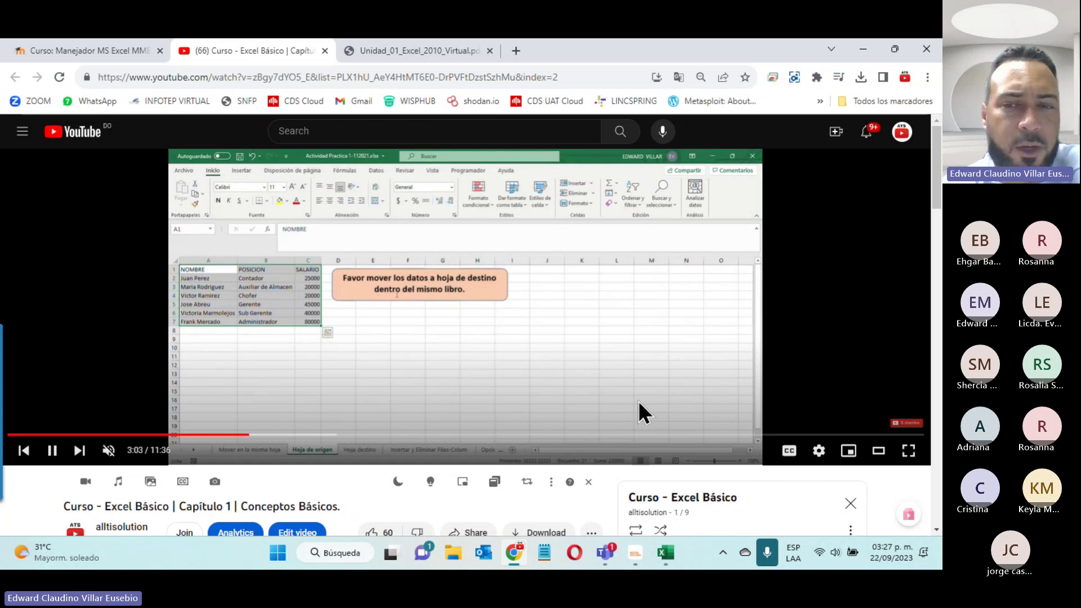
Scroll the lesson page and briefly glance at the INFOTEP Virtual course tab
scroll(630, 366, down, 5)
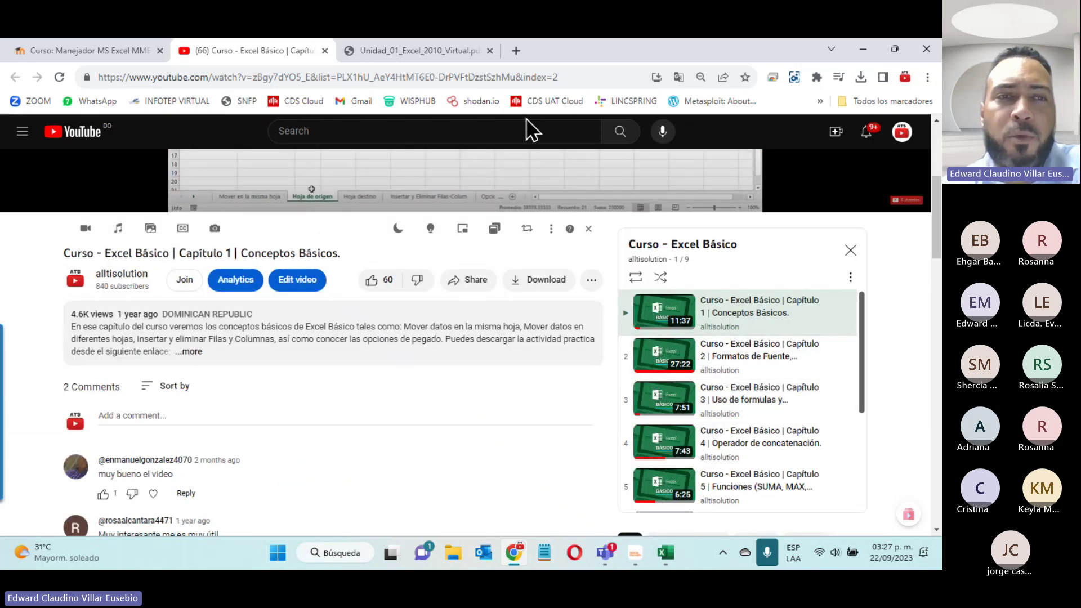
click(49, 46)
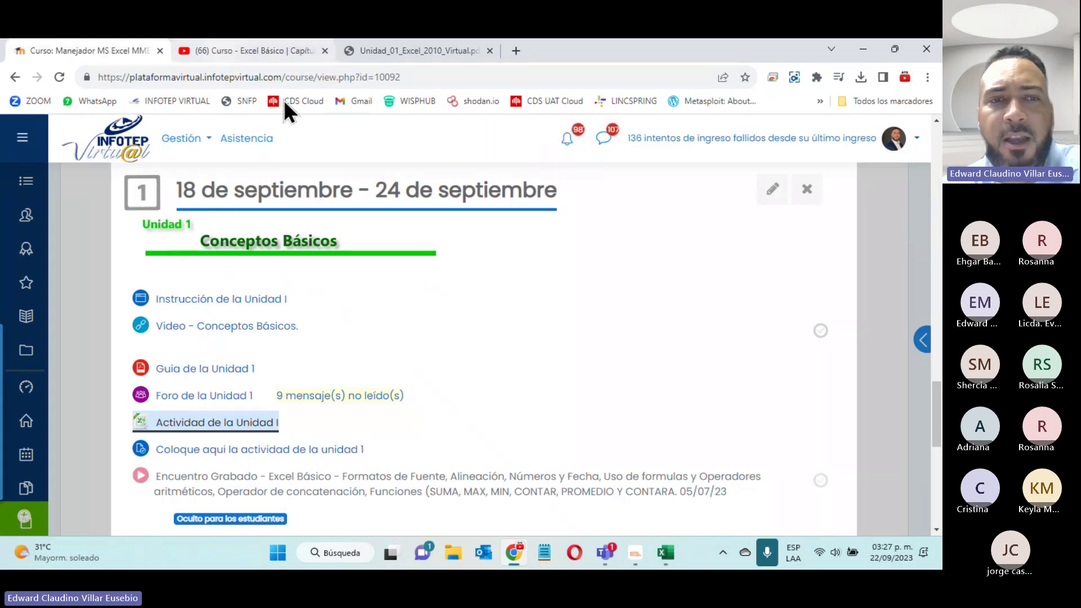
click(220, 50)
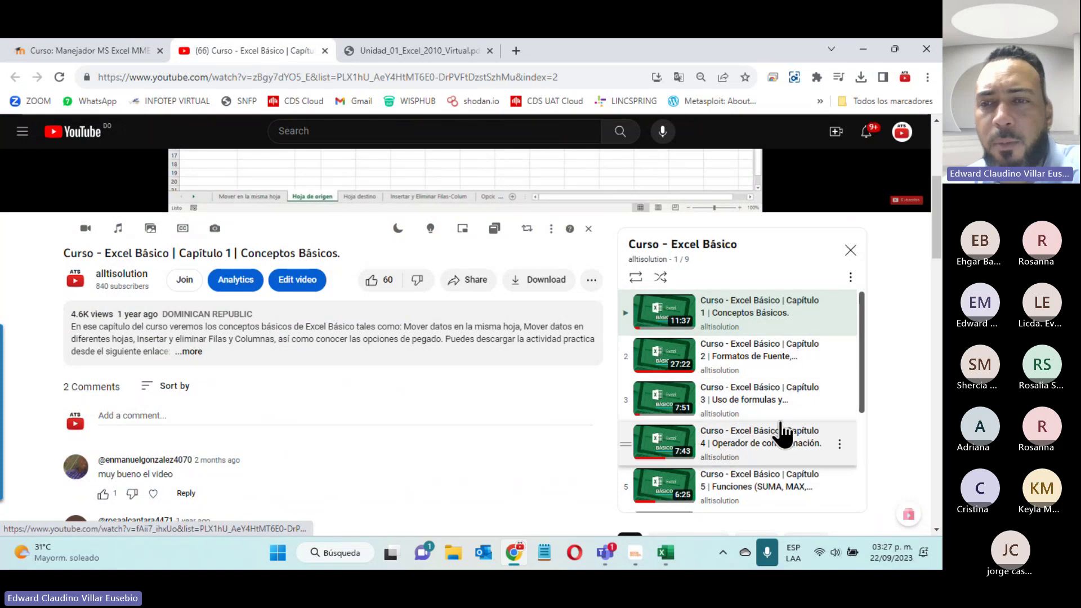
Expand the Capítulo 1 video's full description, then view the Unidad_01_Excel_2010_Virtual.pdf guide
scroll(777, 428, down, 3)
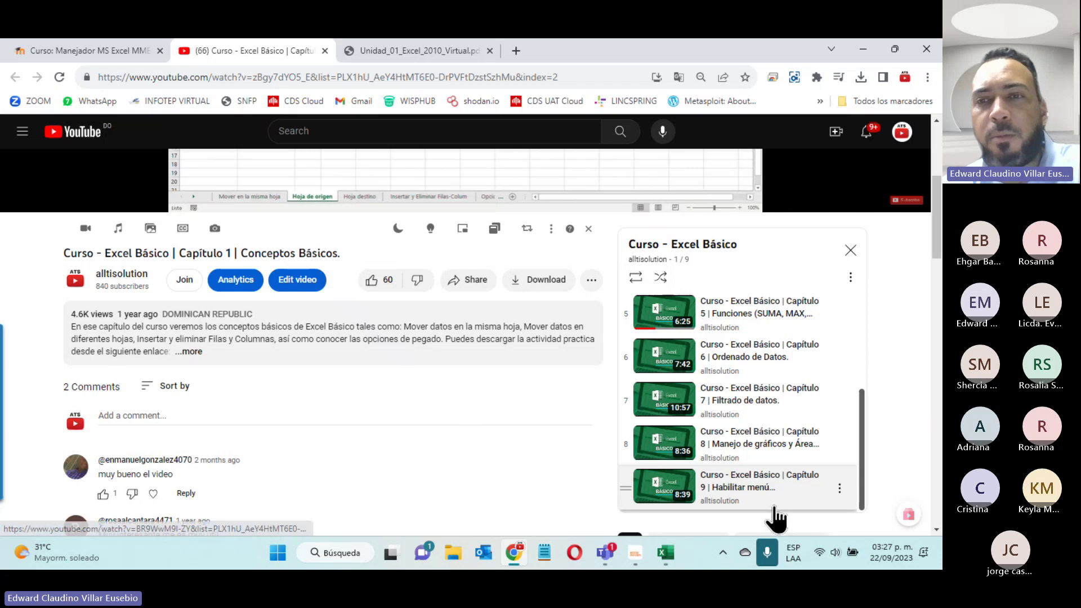
scroll(766, 439, up, 3)
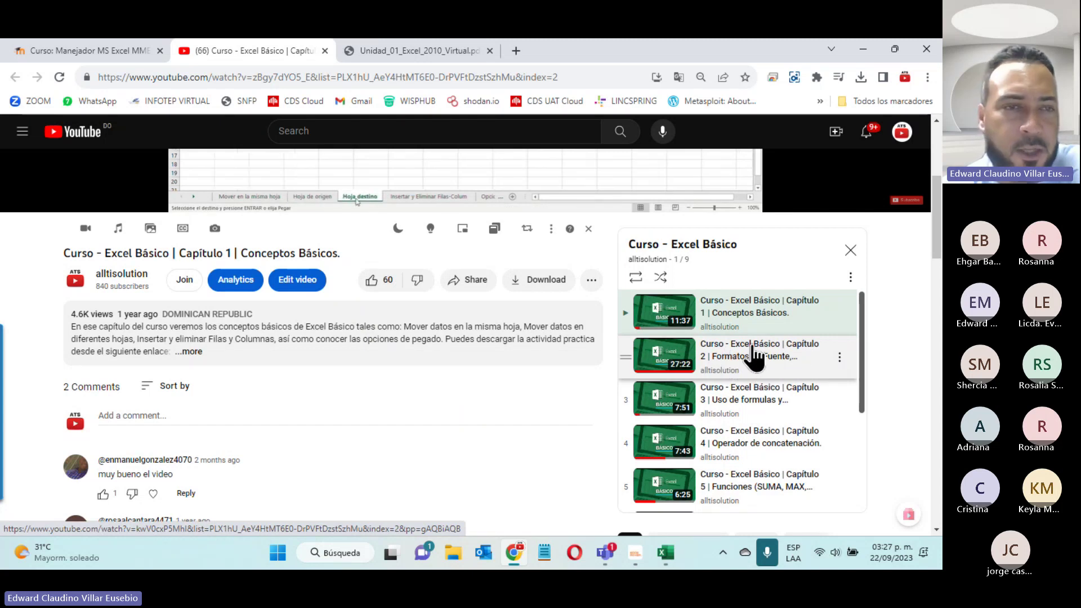
click(191, 352)
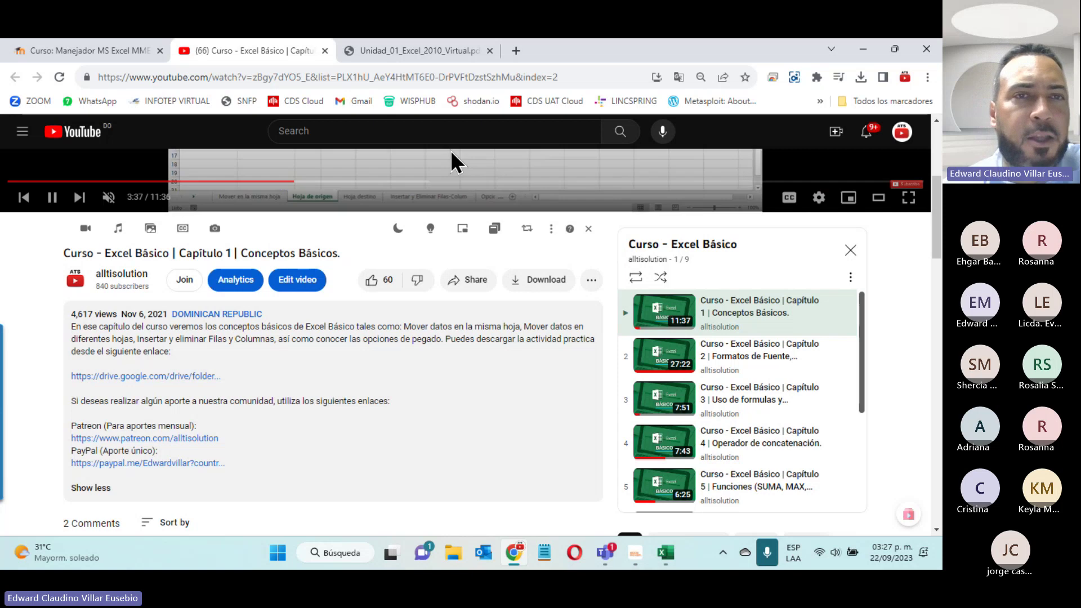
click(379, 49)
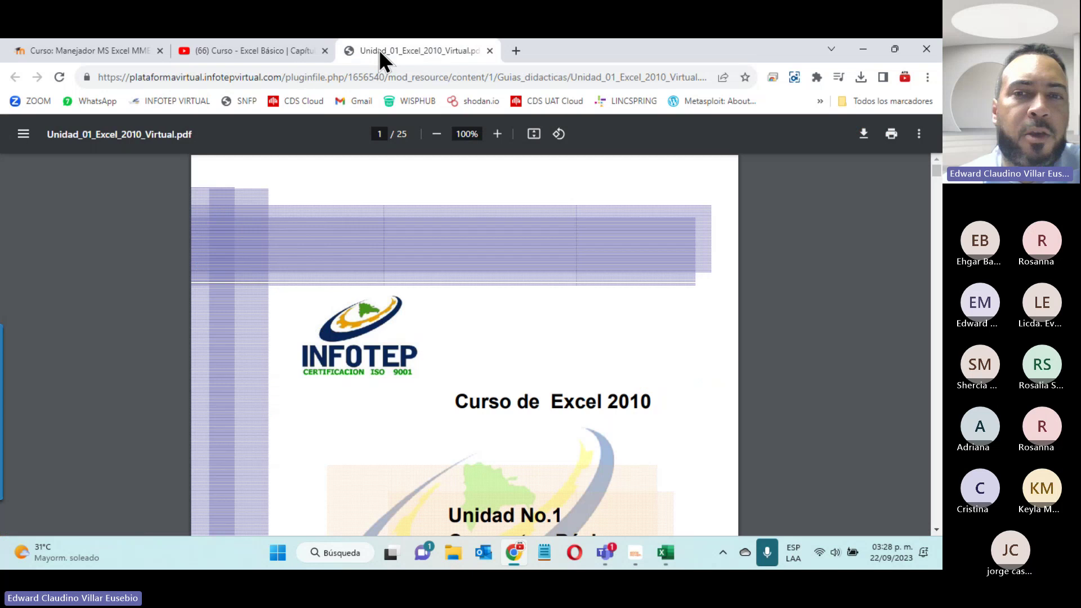
Zoom the Unit 1 guide to 125% and start scrolling through its pages
click(498, 135)
scroll(502, 255, down, 5)
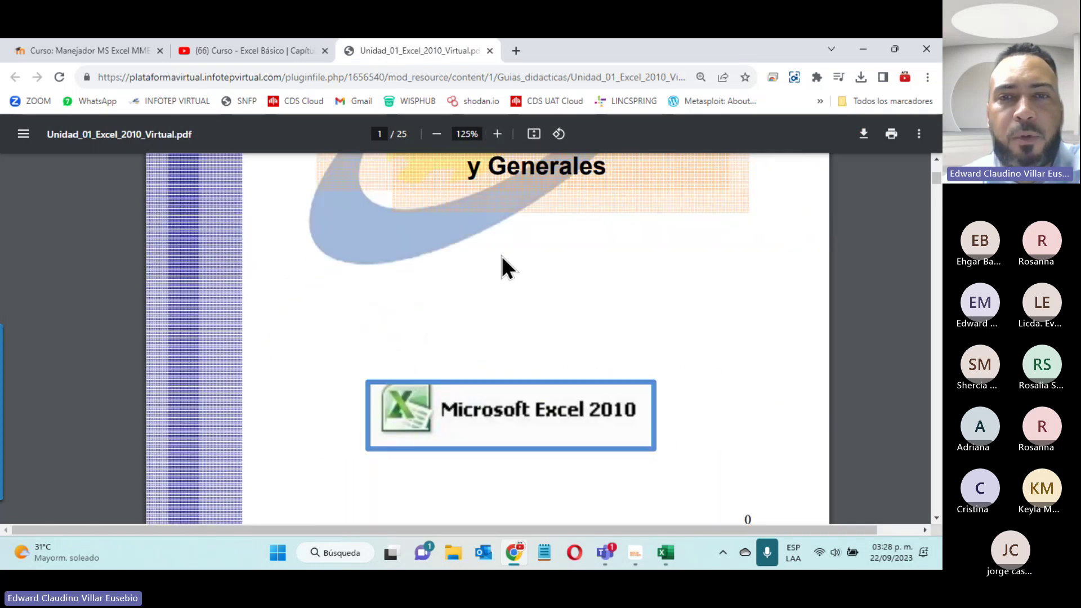
scroll(501, 256, down, 5)
scroll(502, 262, down, 4)
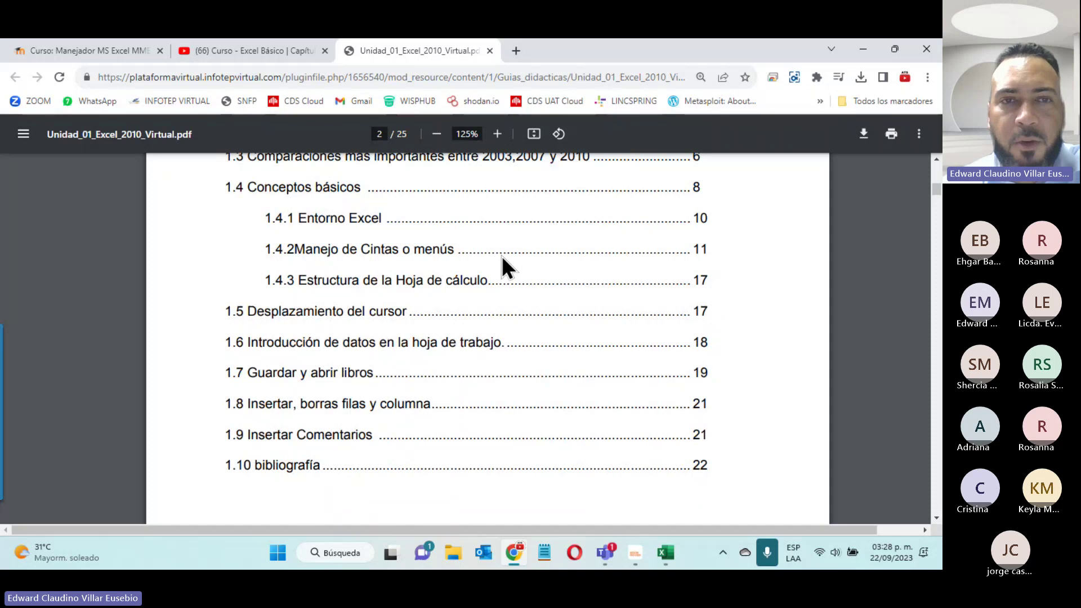
scroll(501, 256, up, 4)
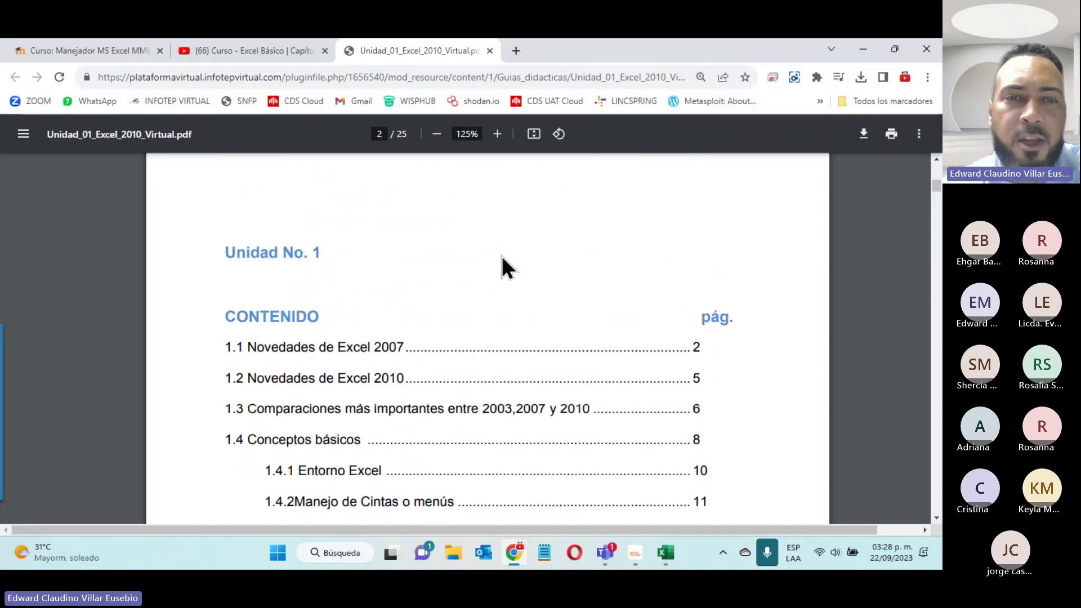
Scroll down to page 12's 1.4.1 Entorno de Excel diagram and zoom back to 100%
scroll(502, 261, down, 4)
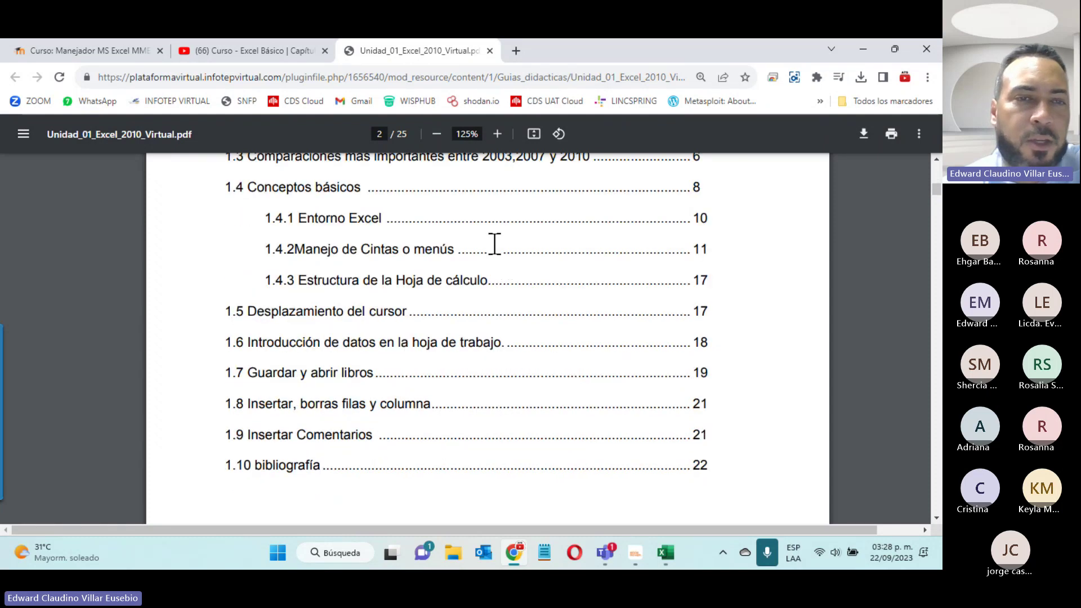
scroll(451, 377, down, 4)
scroll(451, 376, down, 6)
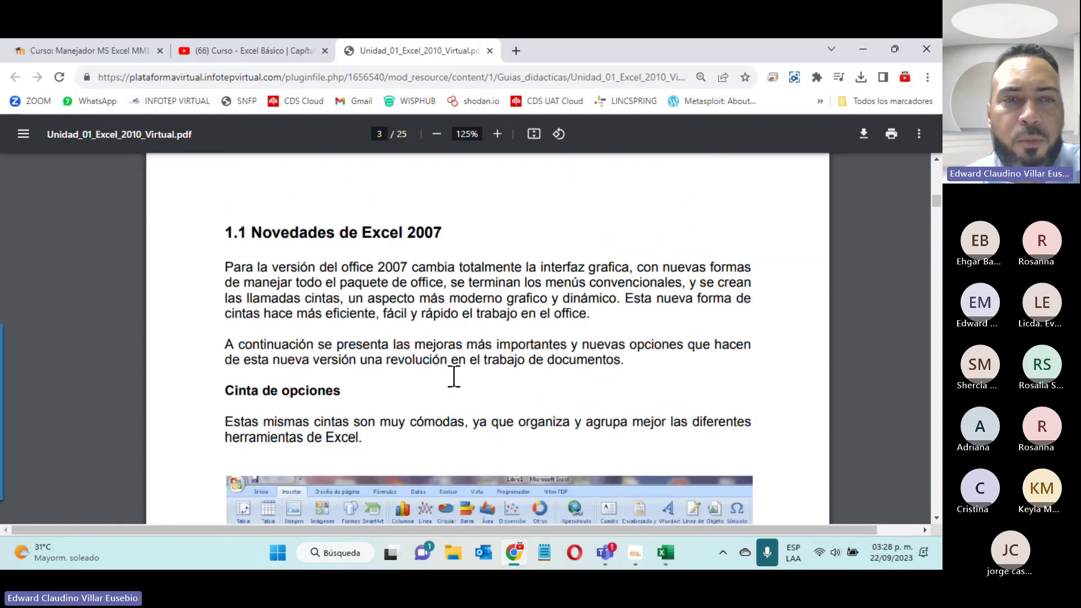
scroll(454, 376, down, 8)
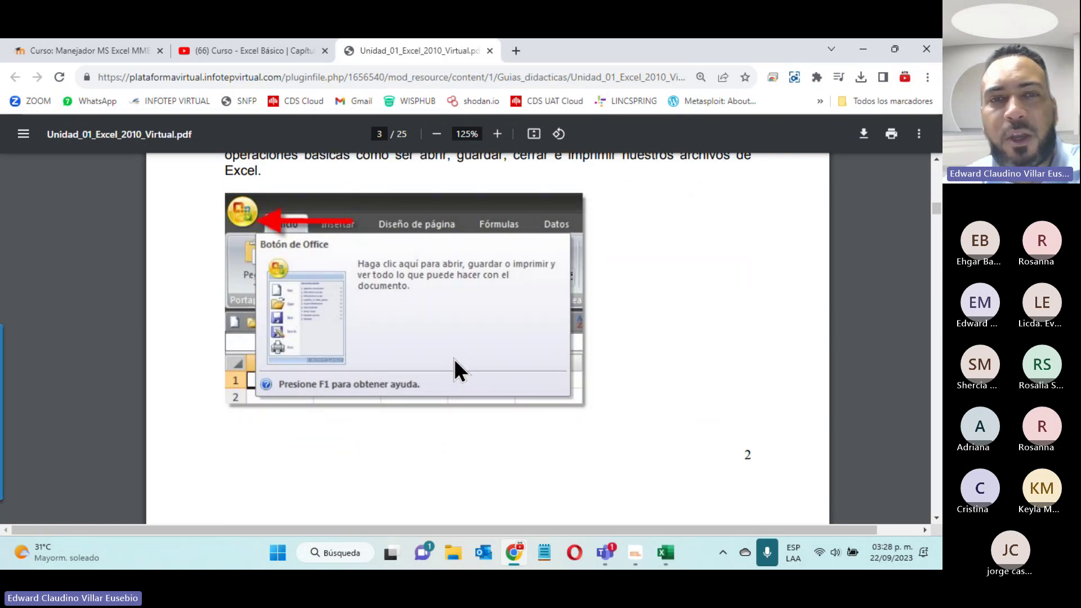
scroll(454, 361, down, 6)
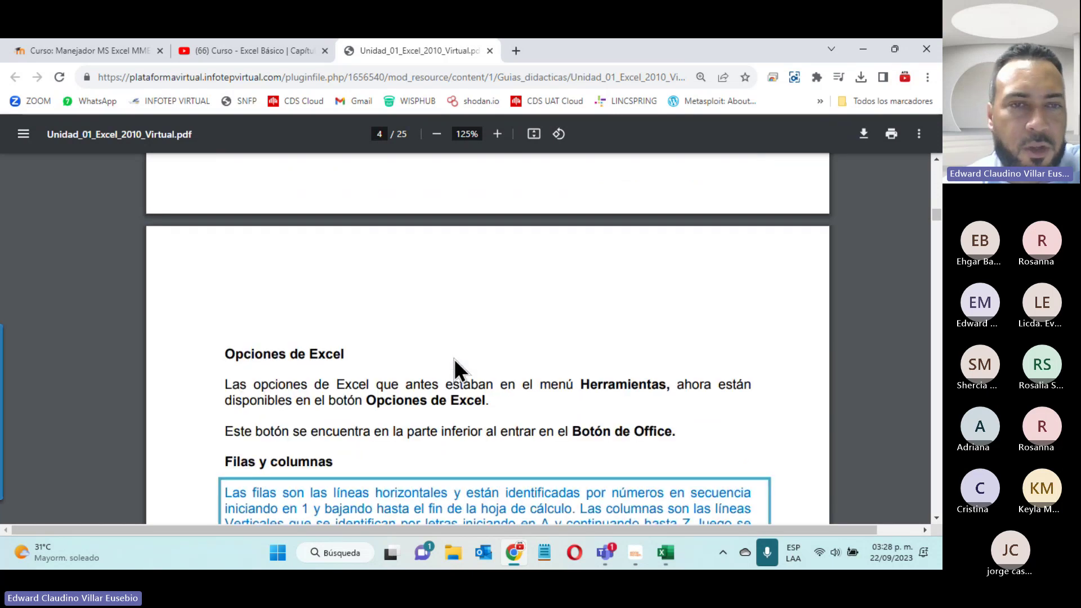
scroll(454, 360, down, 3)
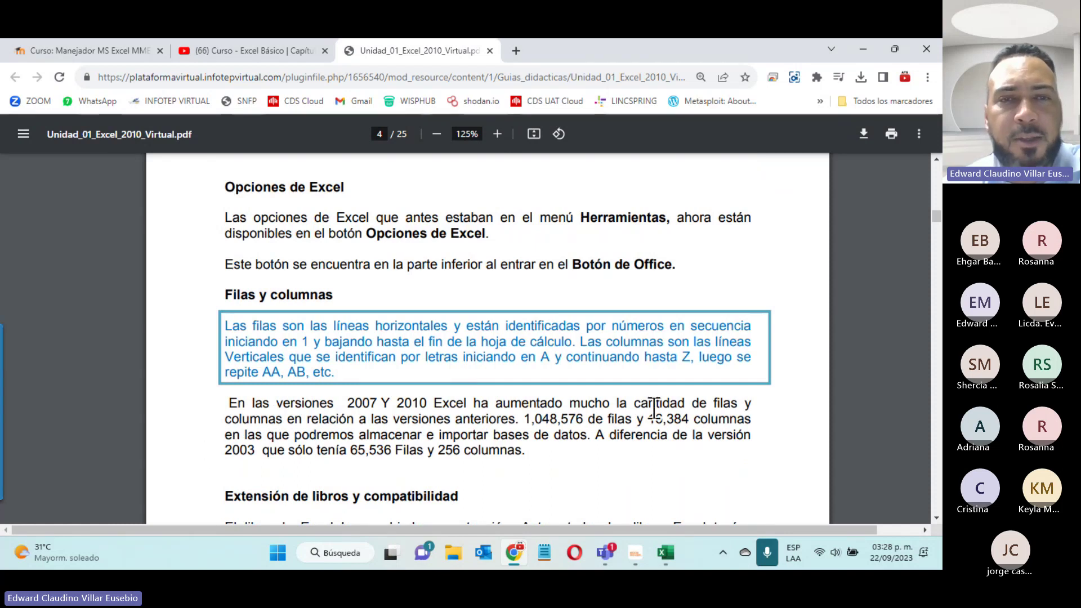
scroll(653, 410, down, 5)
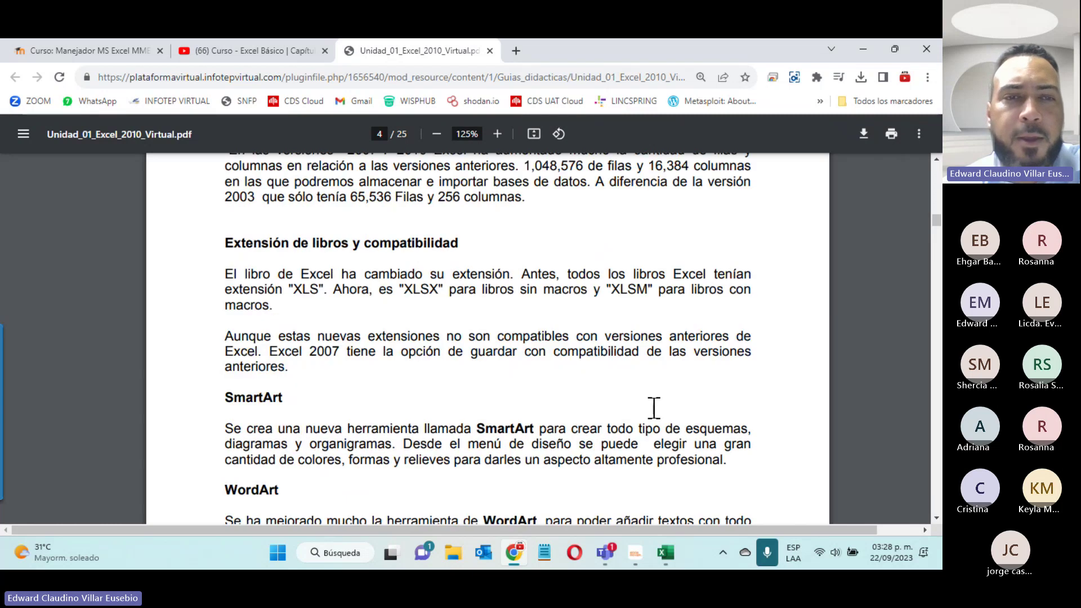
scroll(654, 408, down, 8)
scroll(654, 408, down, 3)
scroll(654, 408, down, 3)
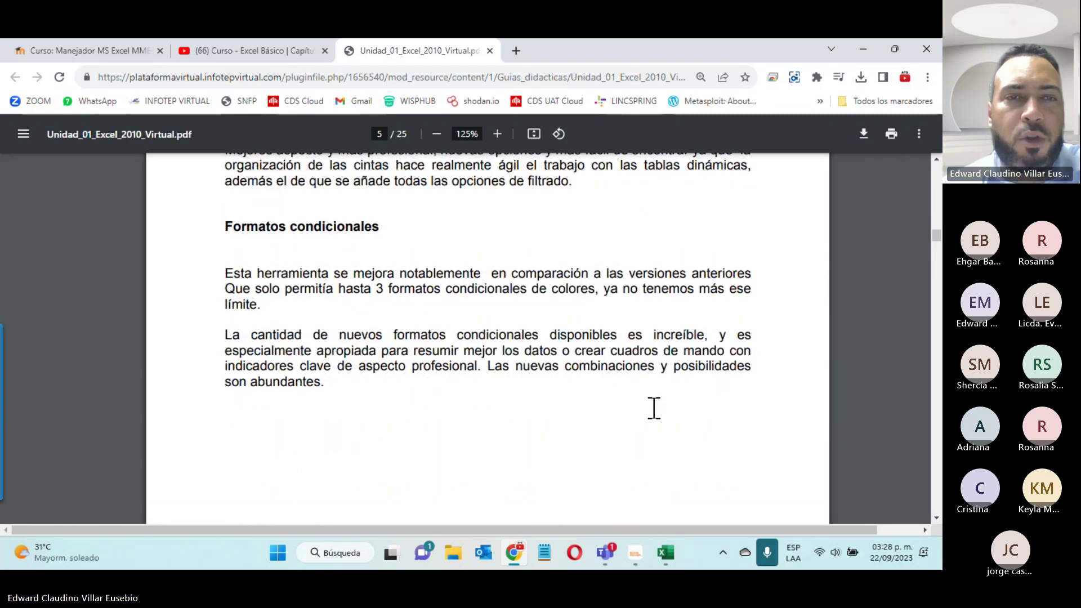
scroll(654, 408, down, 6)
scroll(654, 408, down, 5)
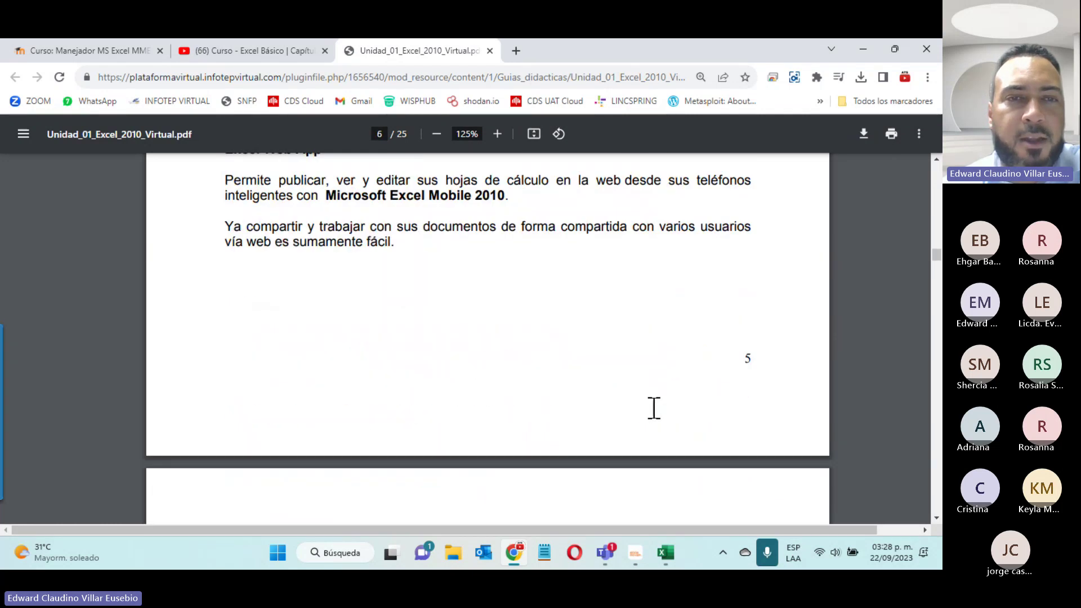
scroll(654, 408, down, 5)
scroll(654, 408, down, 5)
scroll(654, 409, down, 5)
scroll(653, 408, down, 5)
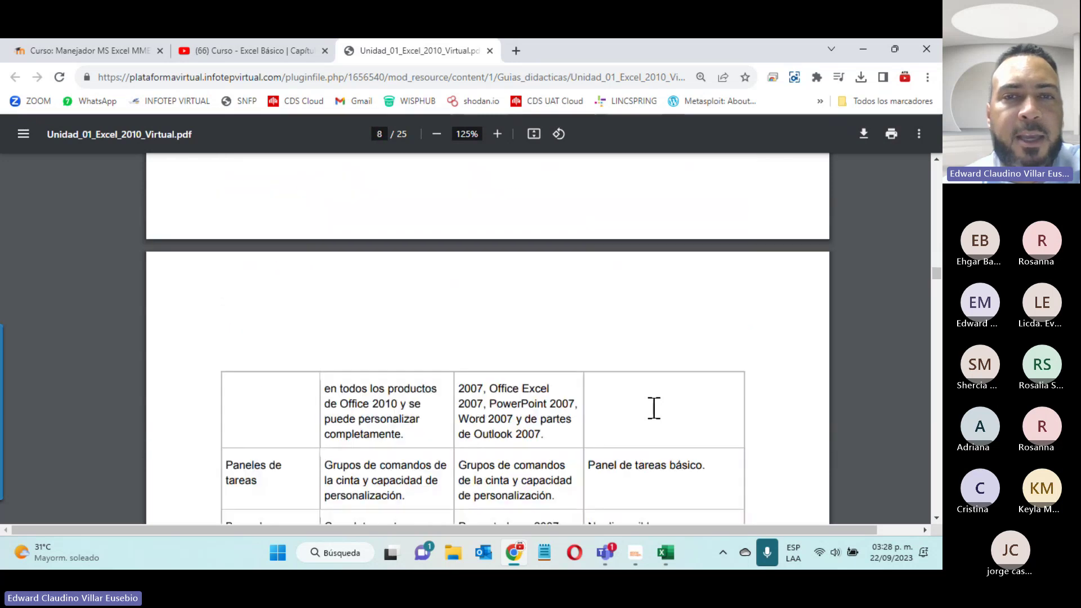
scroll(654, 408, down, 3)
scroll(654, 408, down, 3)
scroll(654, 410, down, 5)
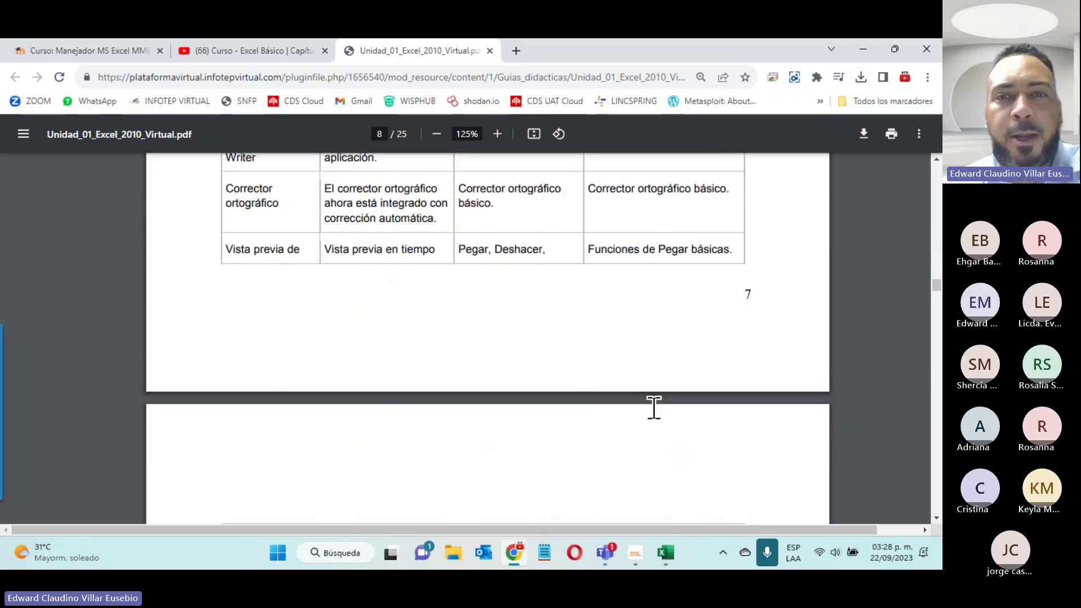
scroll(654, 408, down, 5)
scroll(653, 408, down, 4)
scroll(654, 408, down, 5)
scroll(653, 408, down, 4)
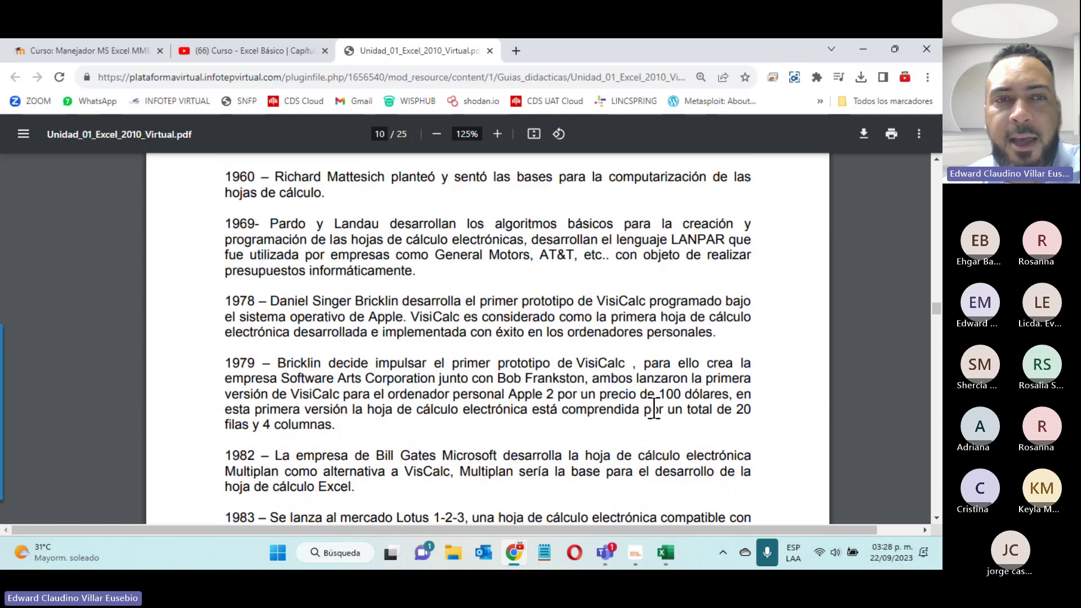
scroll(654, 408, down, 7)
scroll(654, 408, down, 3)
scroll(654, 408, down, 5)
scroll(654, 409, down, 2)
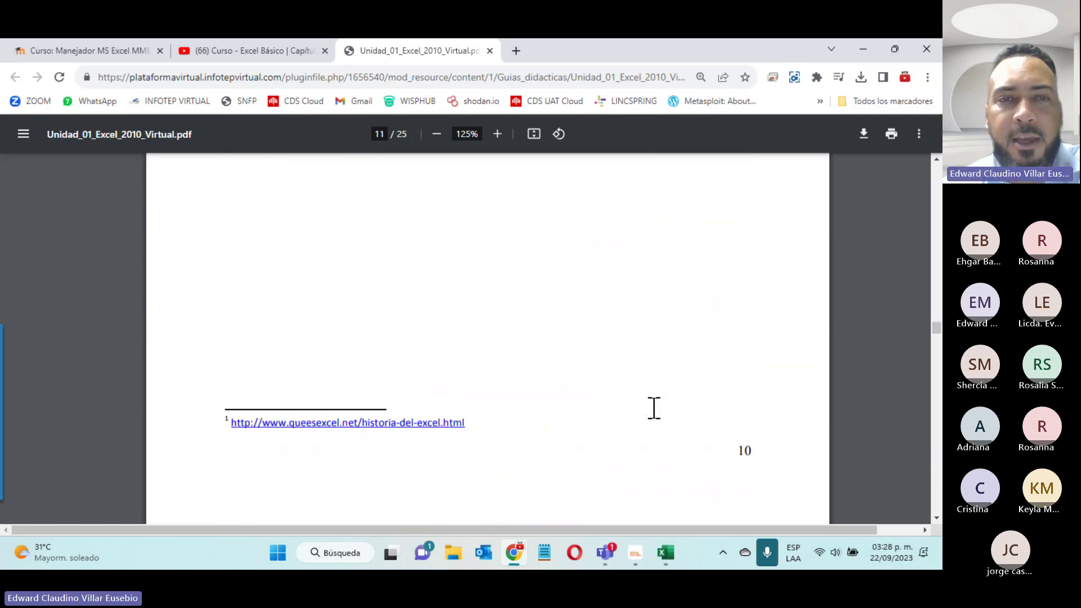
scroll(654, 408, down, 4)
scroll(654, 408, down, 5)
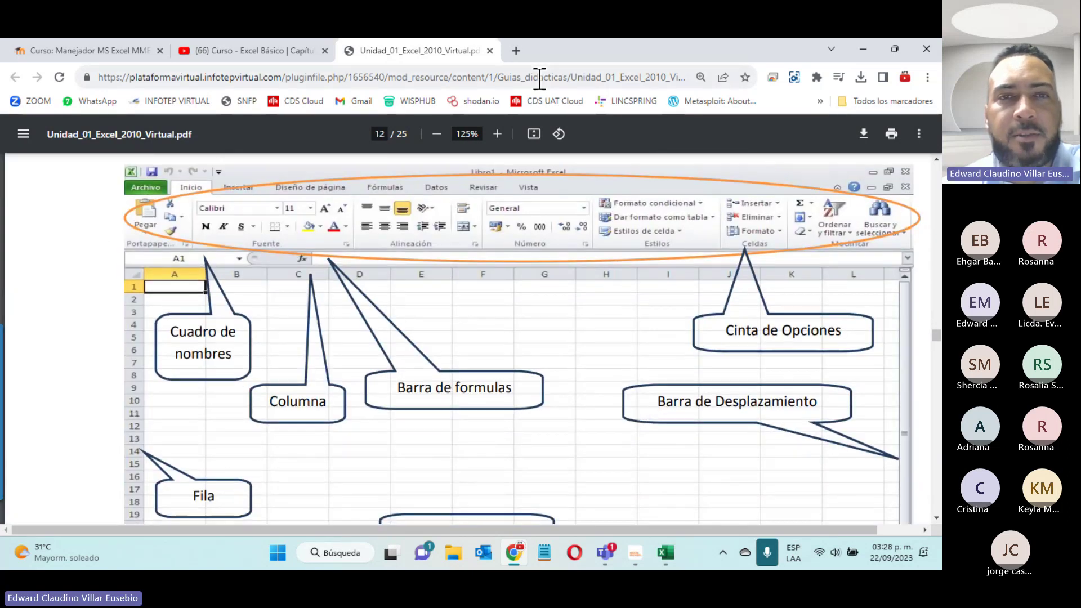
click(435, 135)
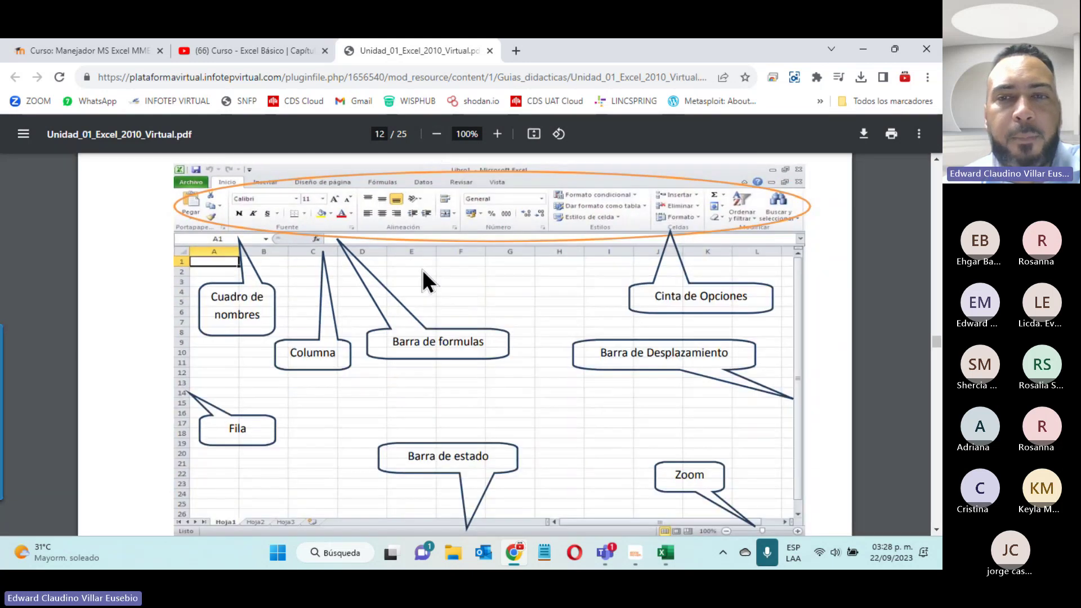
scroll(425, 295, up, 5)
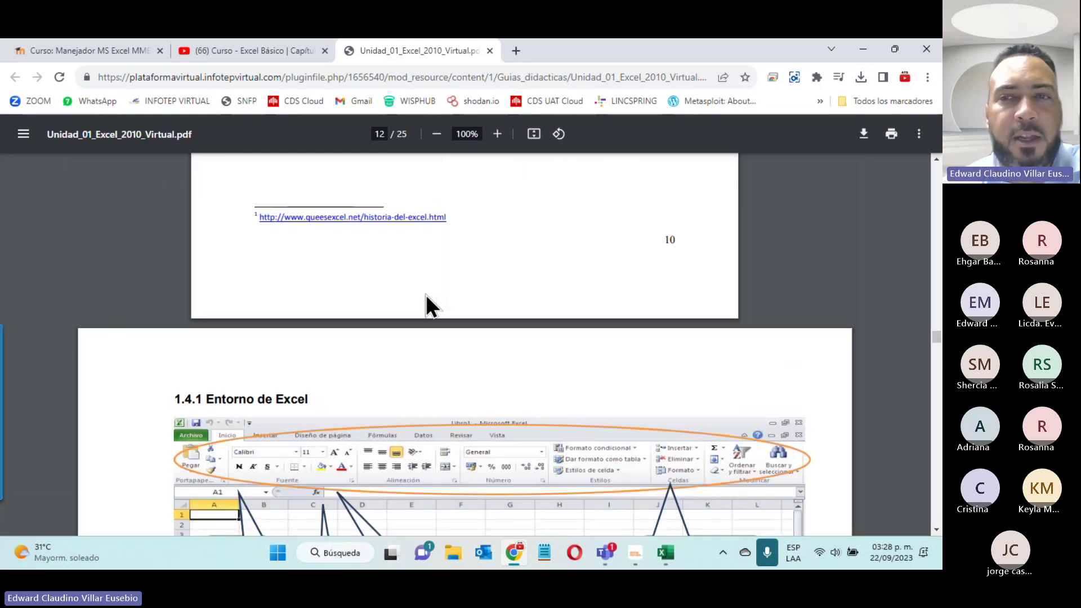
scroll(425, 296, down, 5)
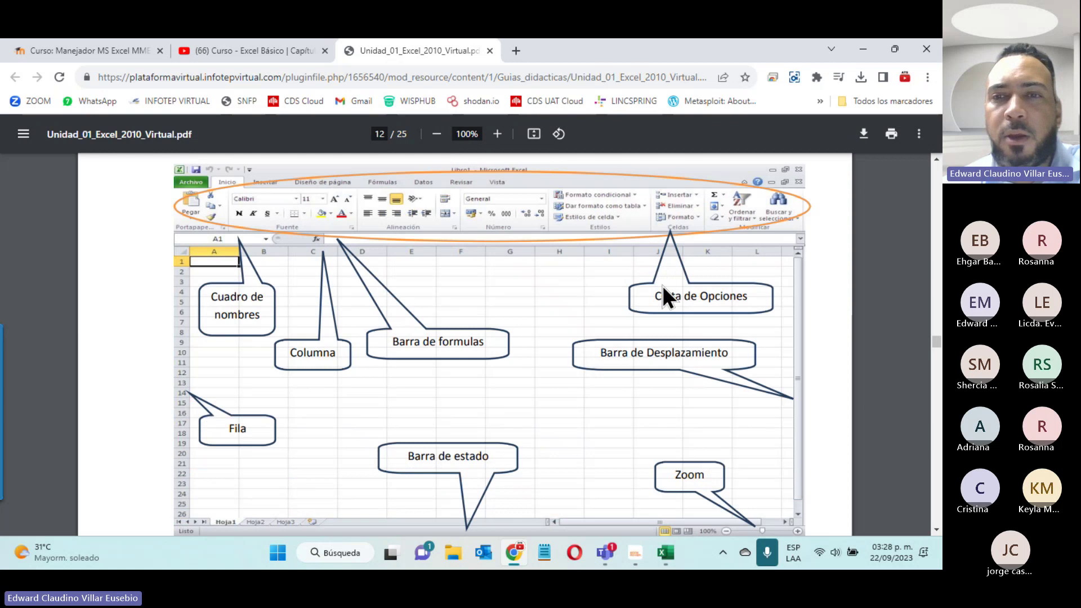
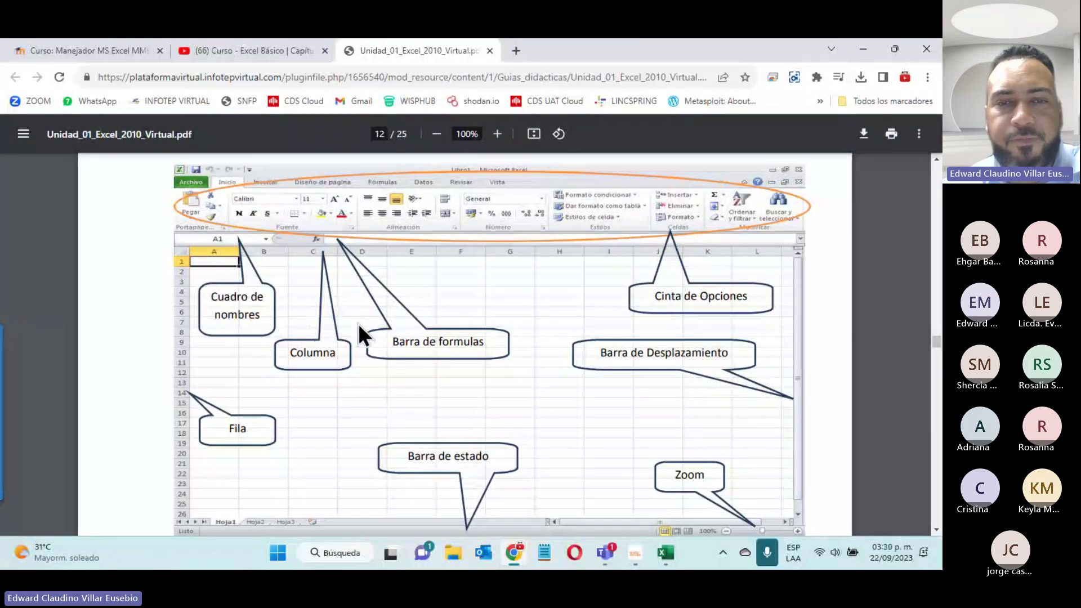
Scroll the Unidad 1 Excel guide from page 12 to page 16, Pestaña Diseño de Pagina
scroll(503, 374, down, 4)
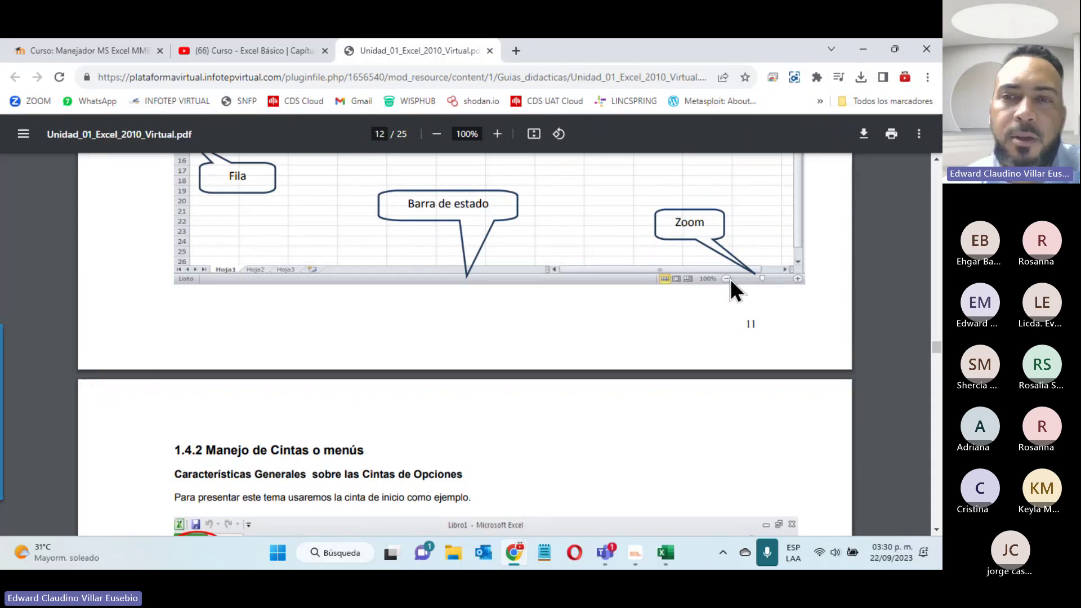
scroll(610, 251, up, 4)
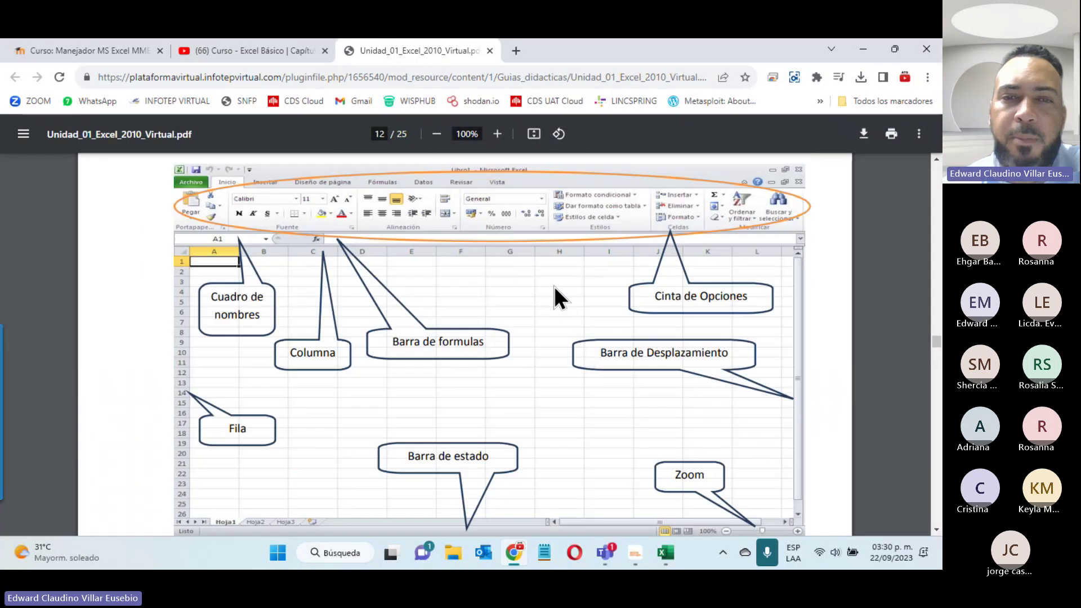
scroll(554, 287, up, 2)
scroll(554, 286, down, 2)
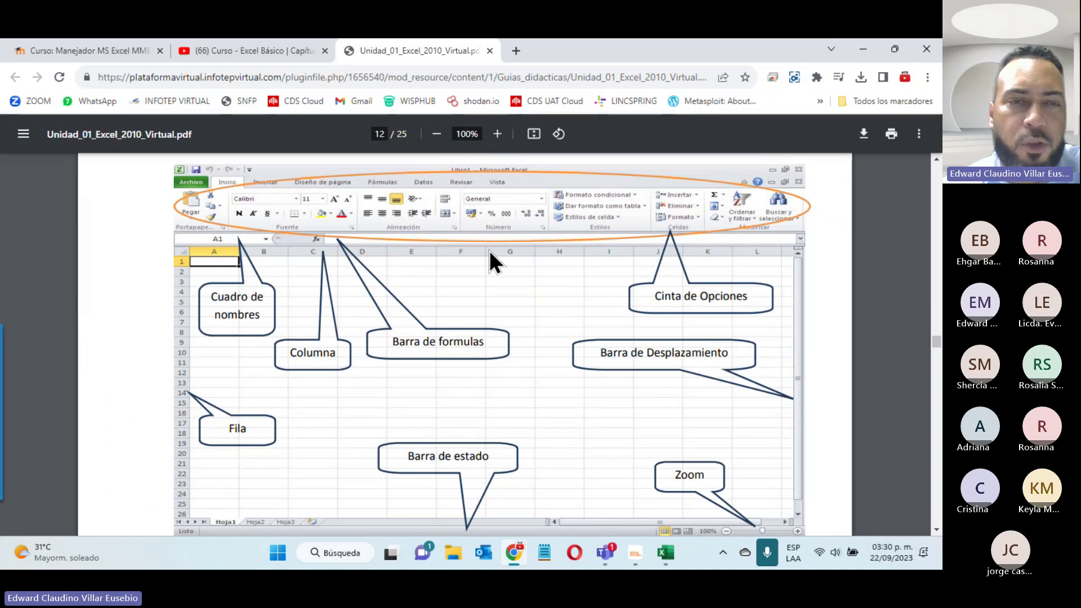
scroll(489, 250, down, 1)
scroll(489, 250, down, 4)
scroll(489, 250, down, 4)
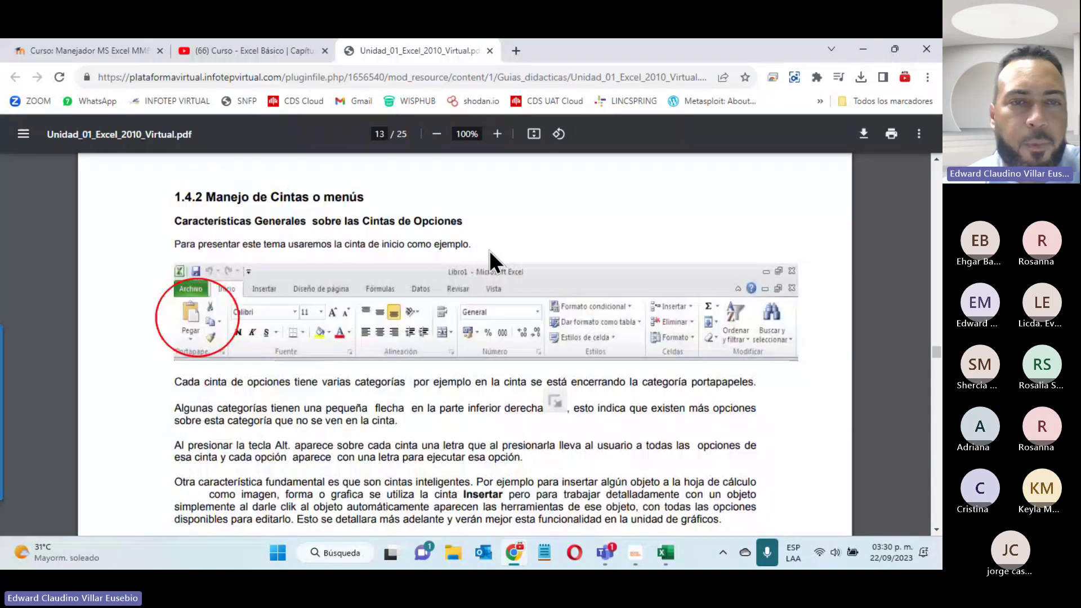
scroll(489, 250, down, 4)
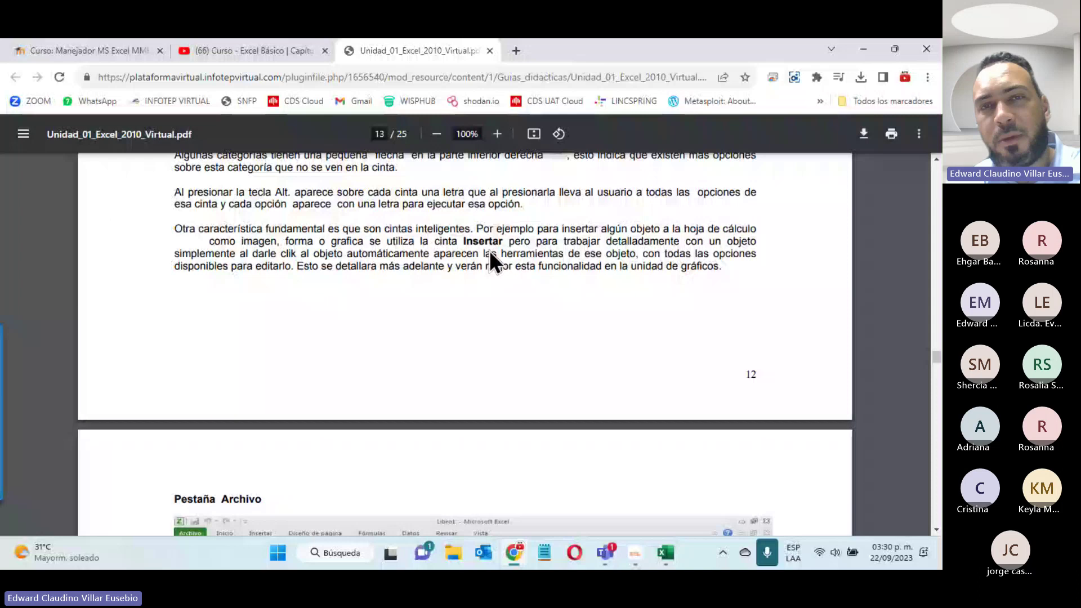
scroll(488, 251, down, 20)
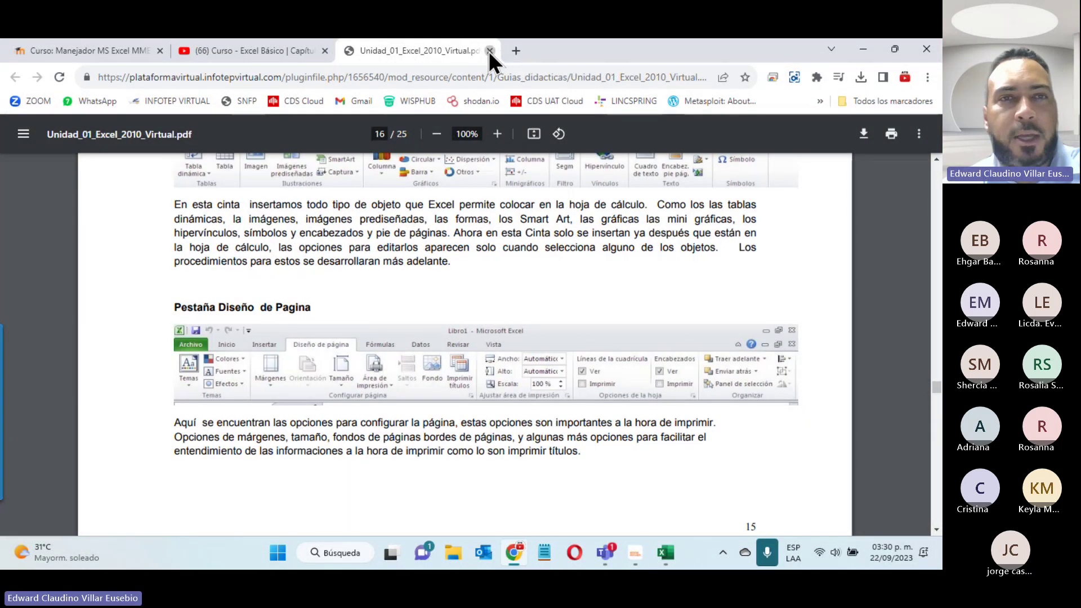
Close the PDF guide and bring the Teams class meeting with its 12 participants forward
click(489, 51)
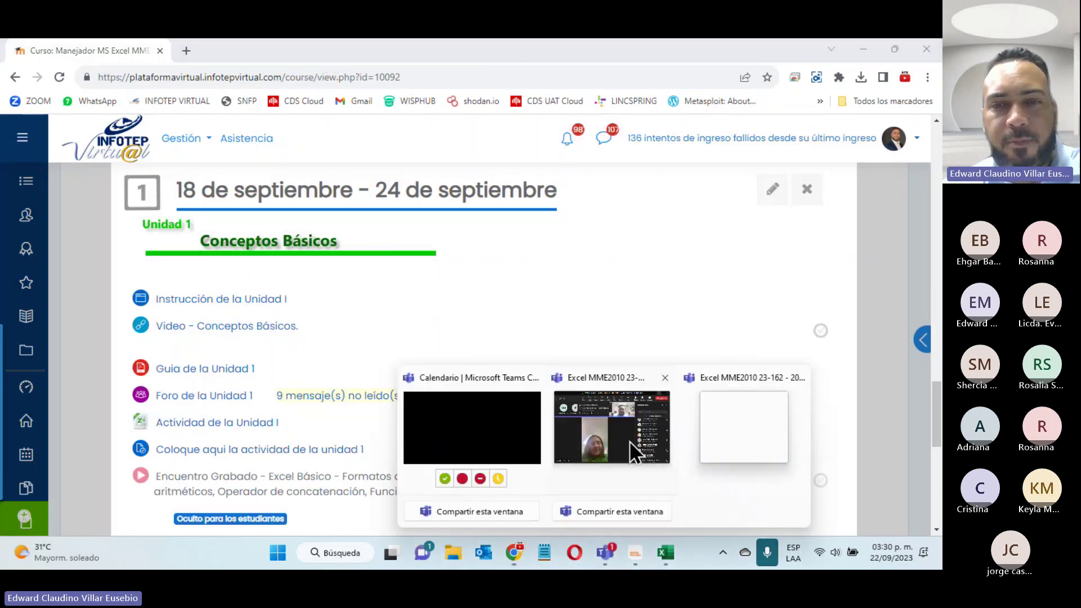
click(629, 441)
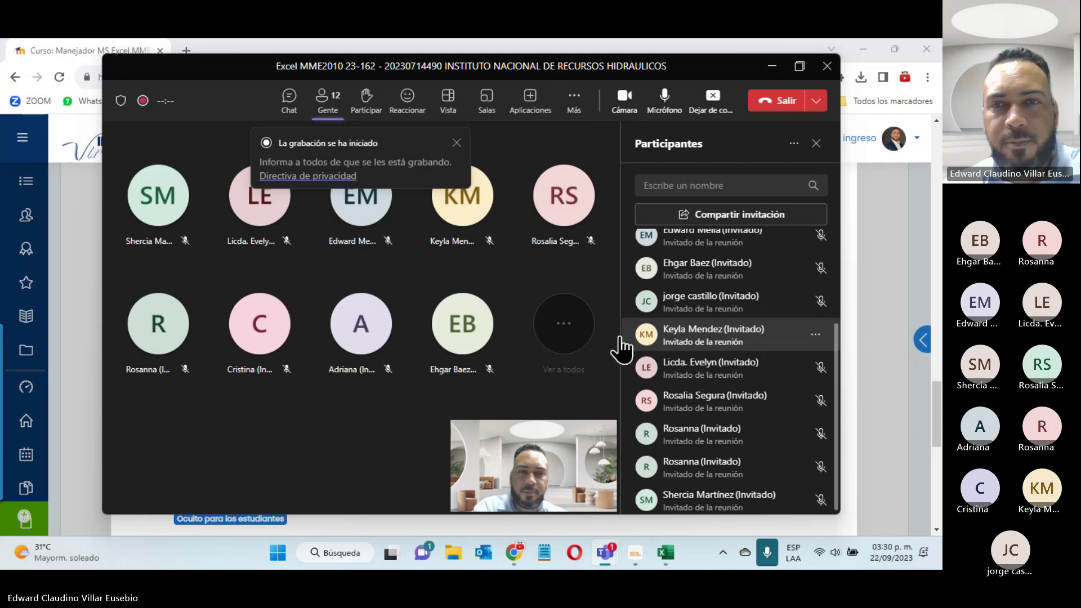
scroll(723, 354, up, 3)
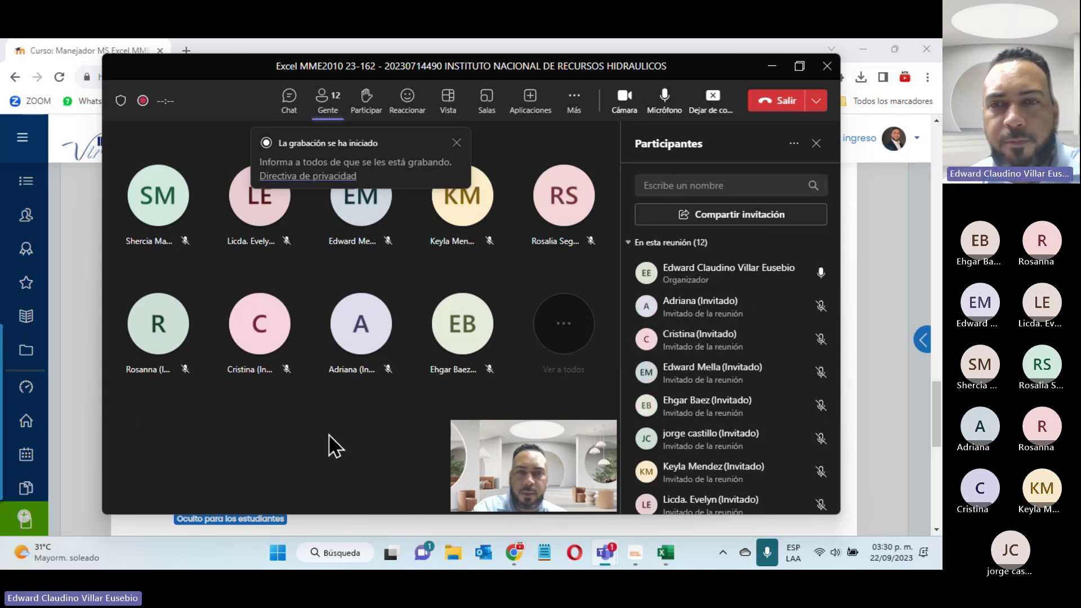
Minimize the meeting and open 'Foro de la Unidad 1' in a new browser tab
click(771, 67)
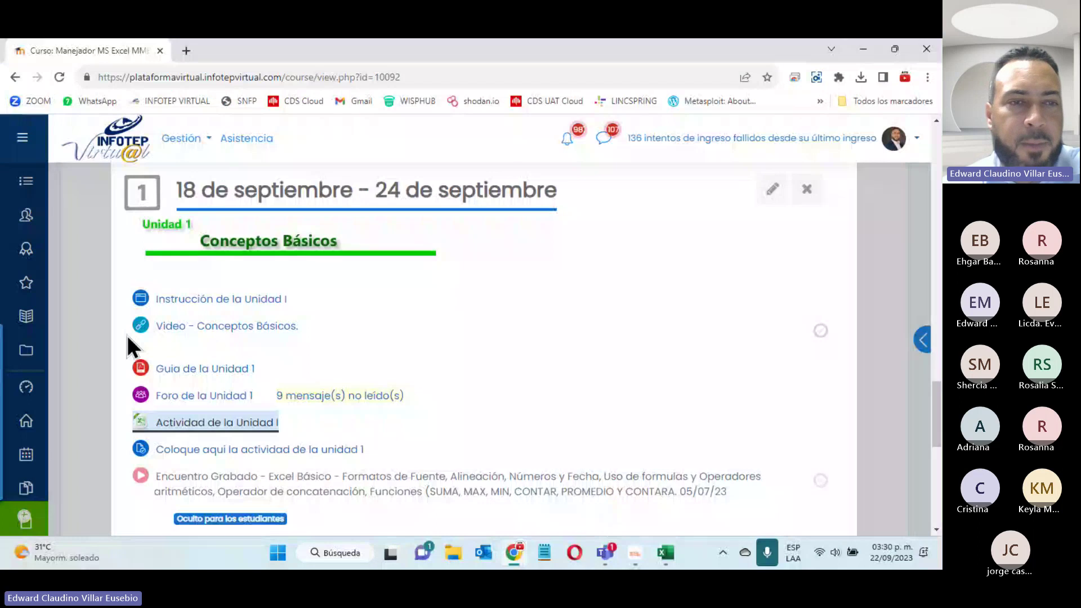
right_click(194, 396)
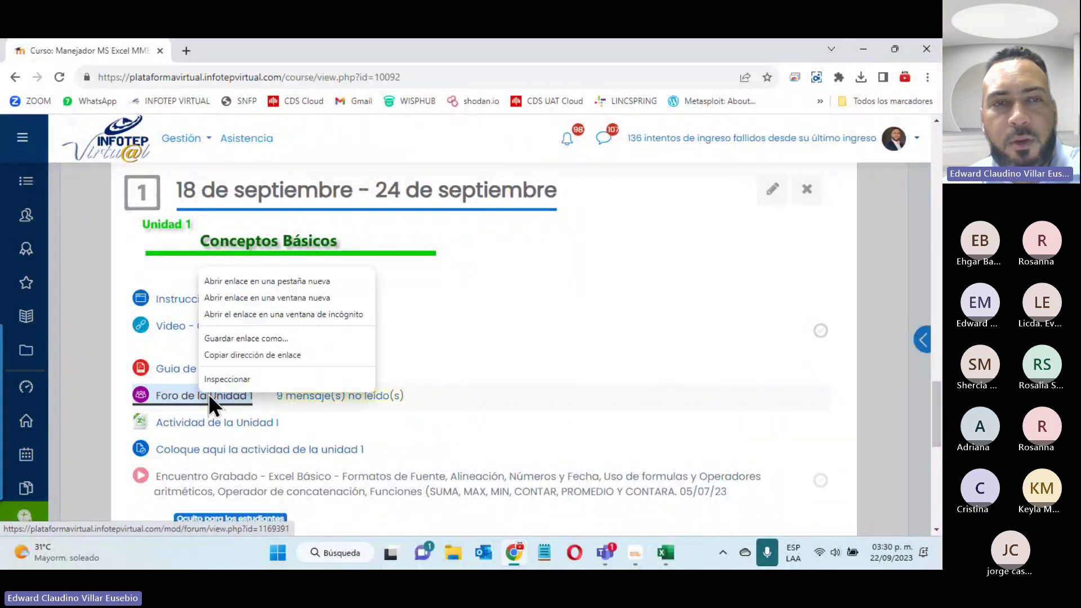
click(241, 282)
click(211, 52)
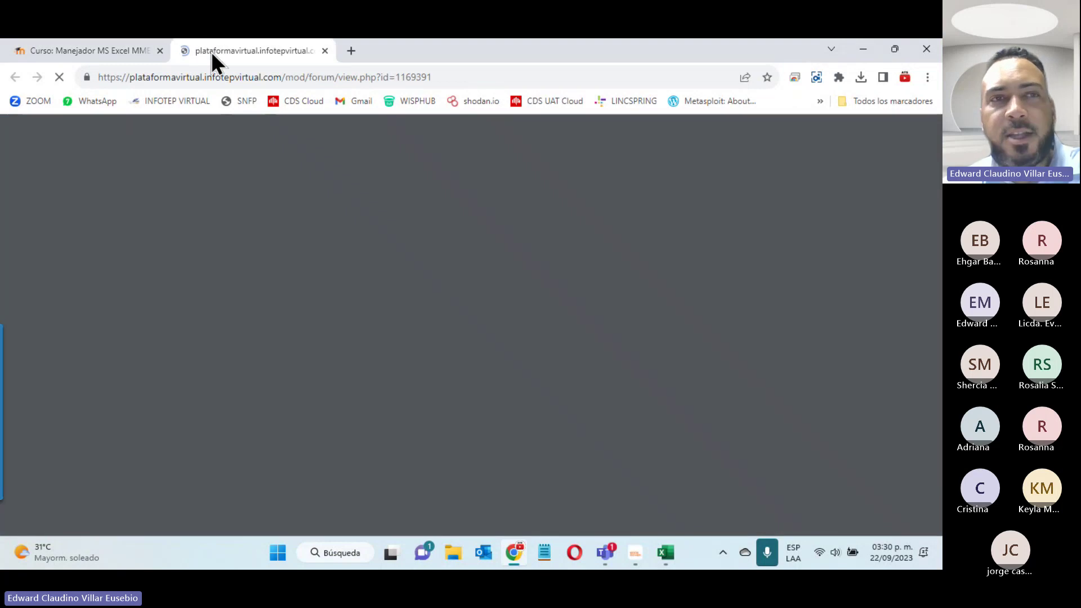
scroll(332, 290, down, 4)
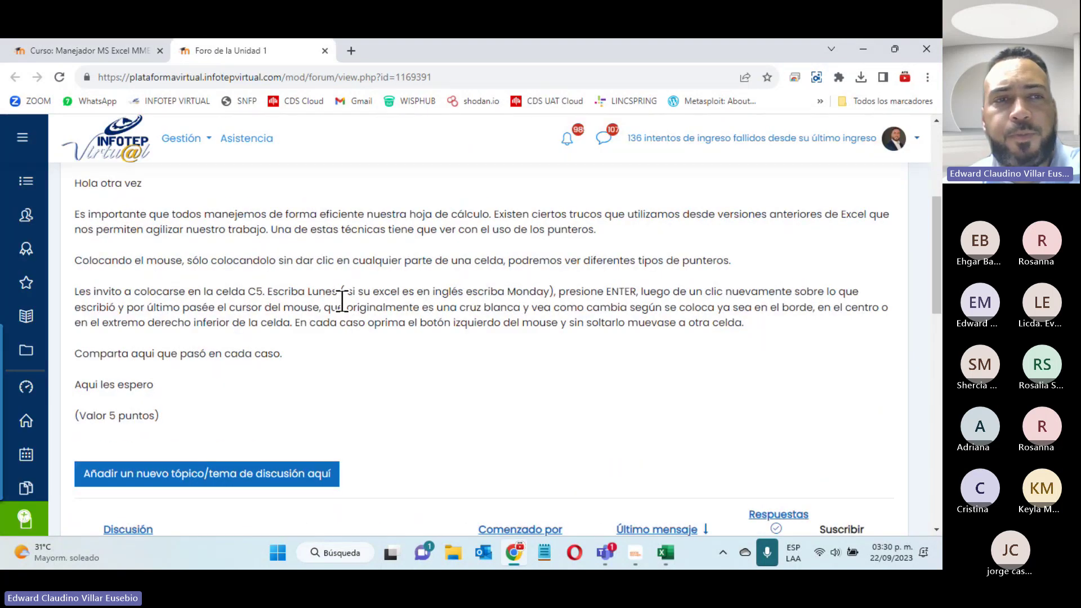
Highlight the forum's opening instruction paragraph while reading it
drag(75, 214, 613, 253)
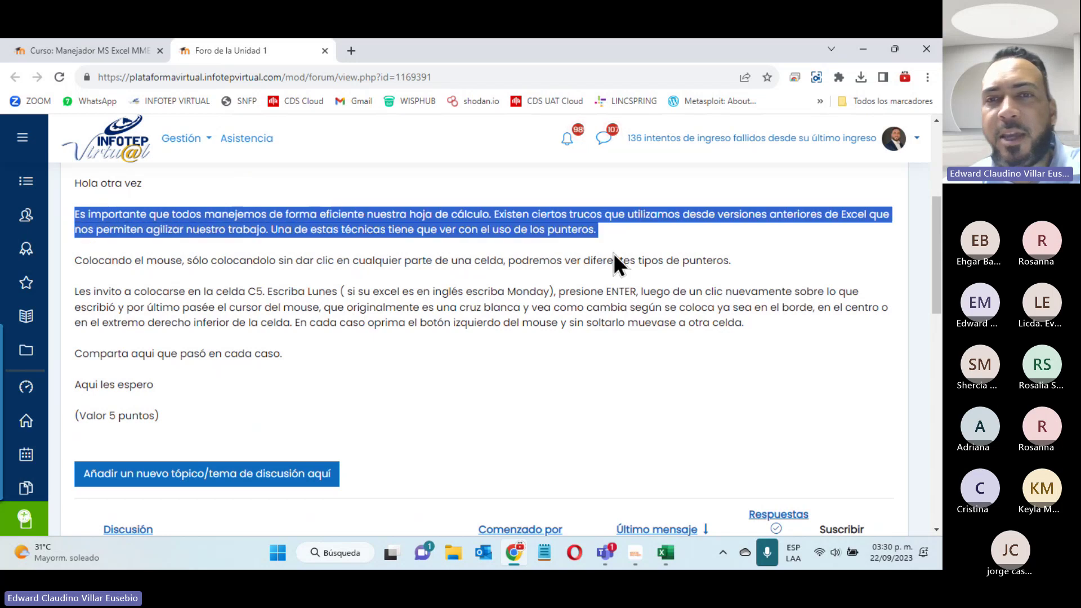
drag(74, 214, 563, 214)
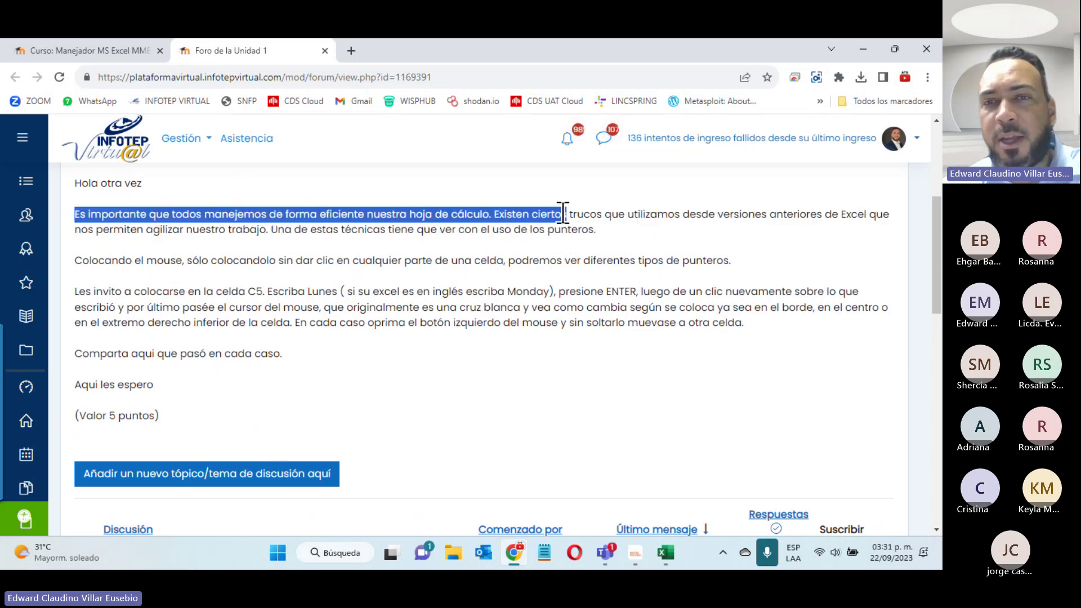
mouse_move(563, 214)
mouse_down()
mouse_move(370, 229)
mouse_move(476, 217)
mouse_move(596, 229)
mouse_up()
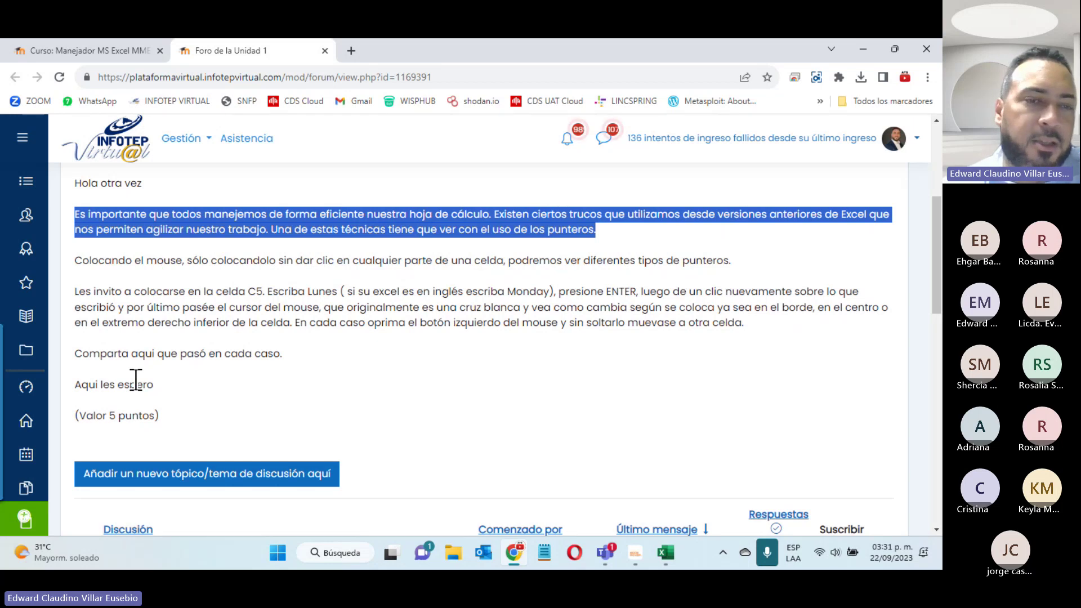
scroll(426, 388, down, 5)
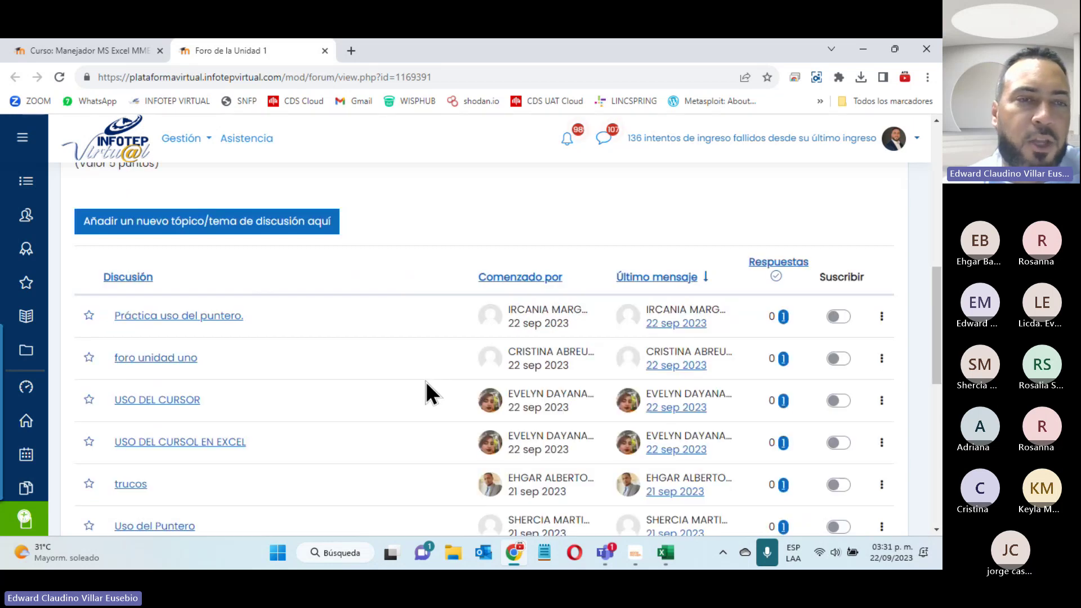
Start a new discussion topic in the forum, then cancel it
click(149, 226)
click(383, 268)
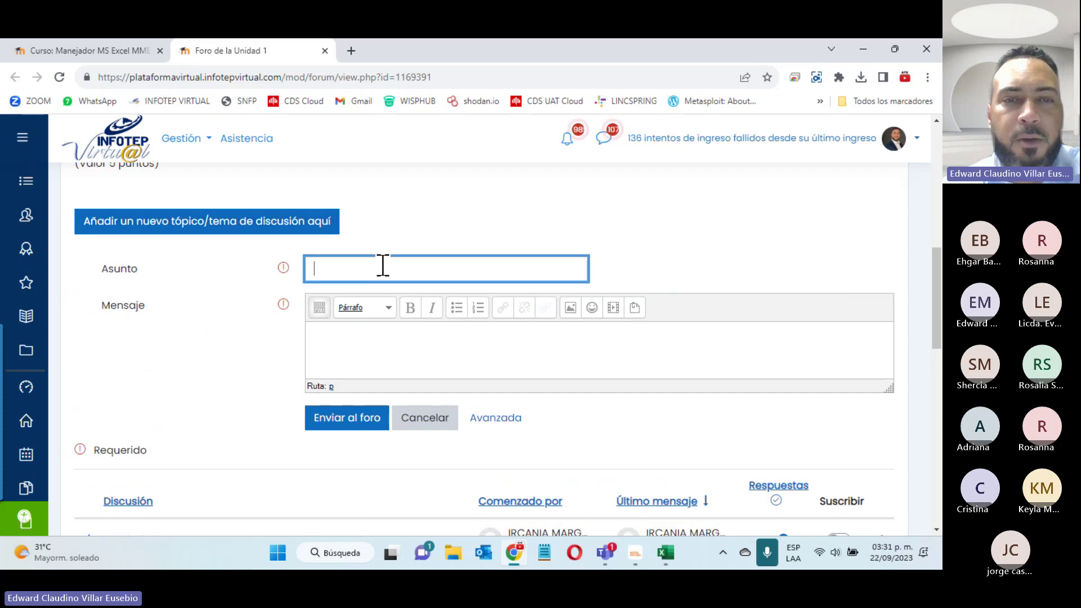
click(410, 419)
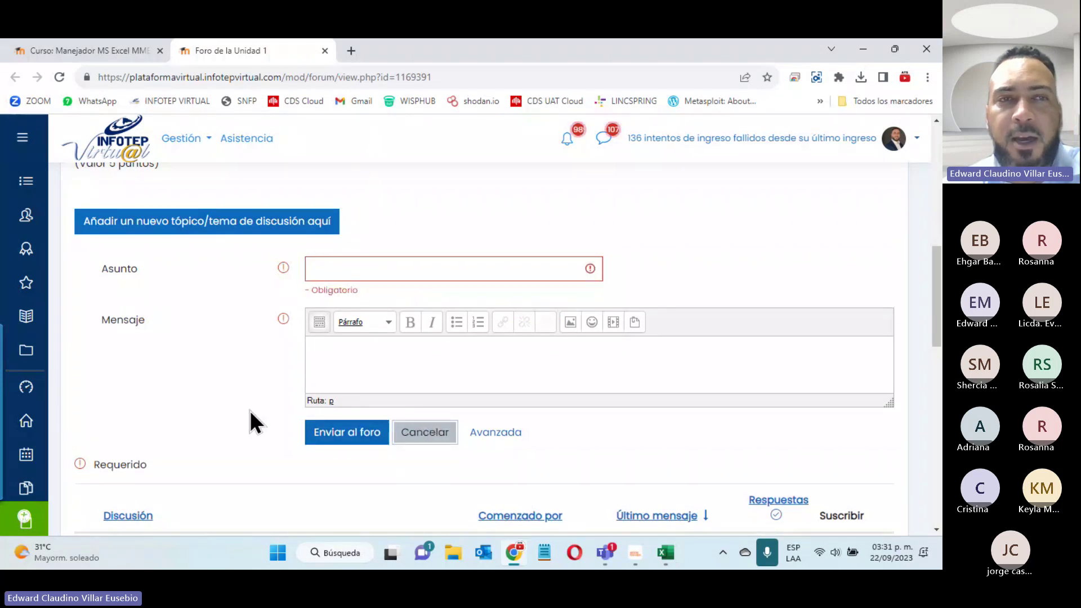
click(411, 450)
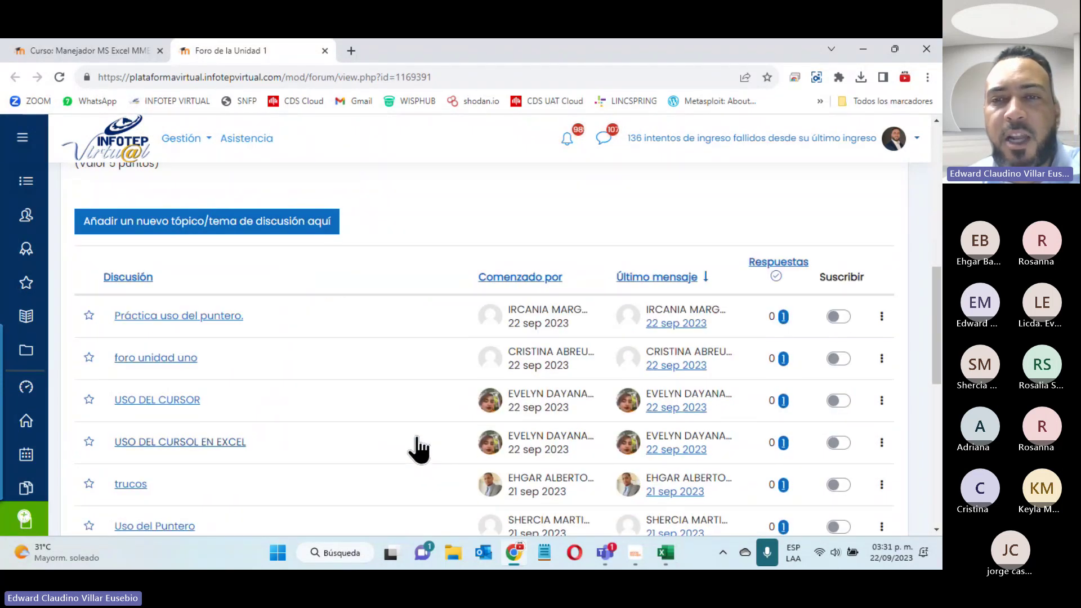
Scroll through the students' posted topics on the forum page
scroll(633, 309, down, 1)
scroll(592, 485, down, 3)
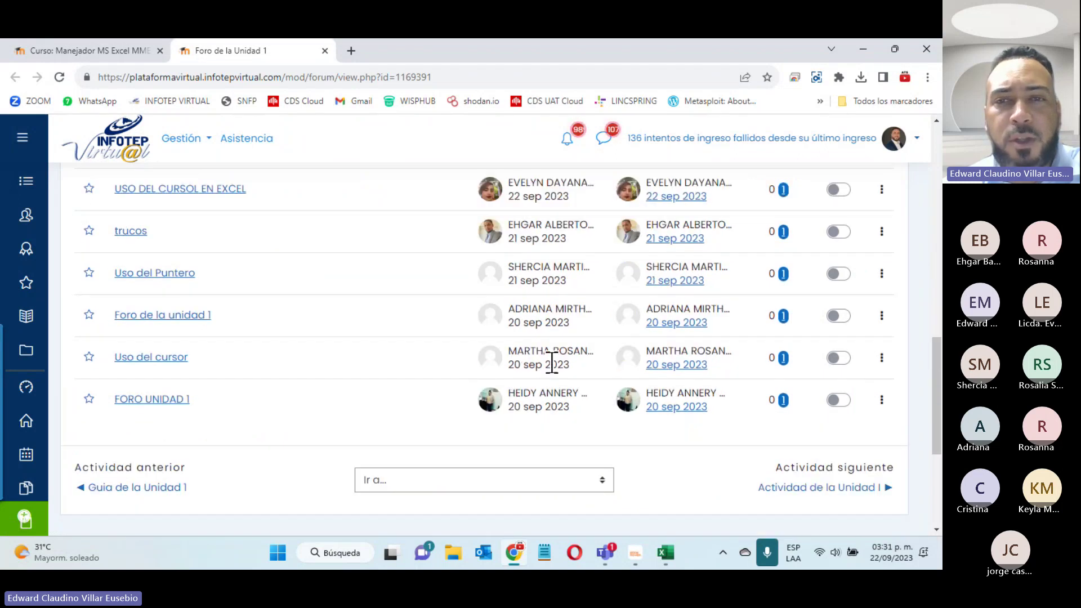
scroll(546, 366, up, 5)
scroll(543, 371, down, 5)
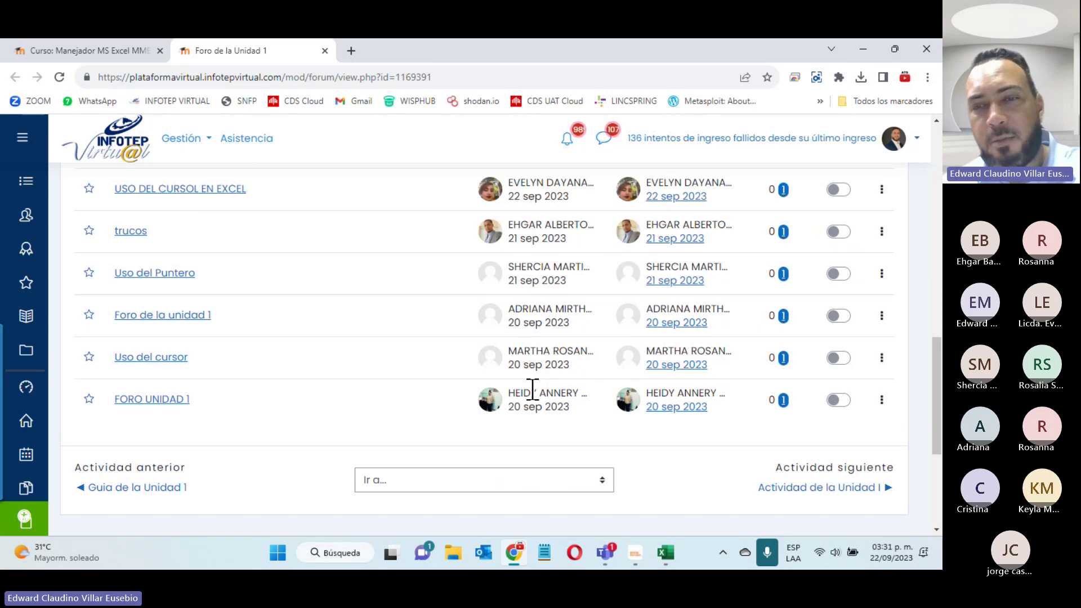
scroll(350, 358, up, 5)
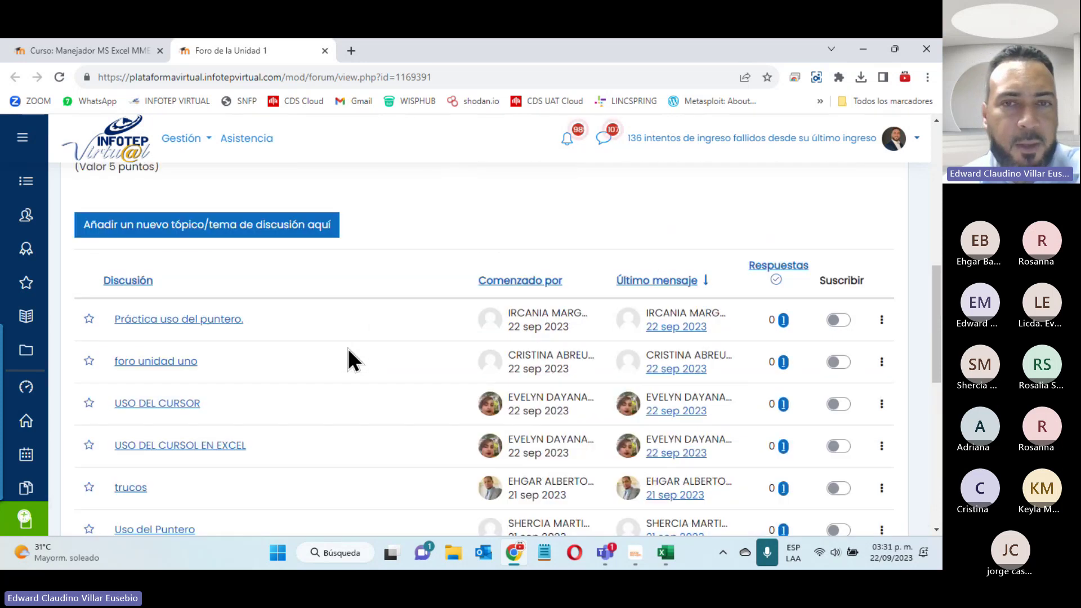
scroll(350, 357, up, 3)
scroll(394, 346, up, 5)
scroll(419, 341, down, 8)
scroll(417, 340, up, 3)
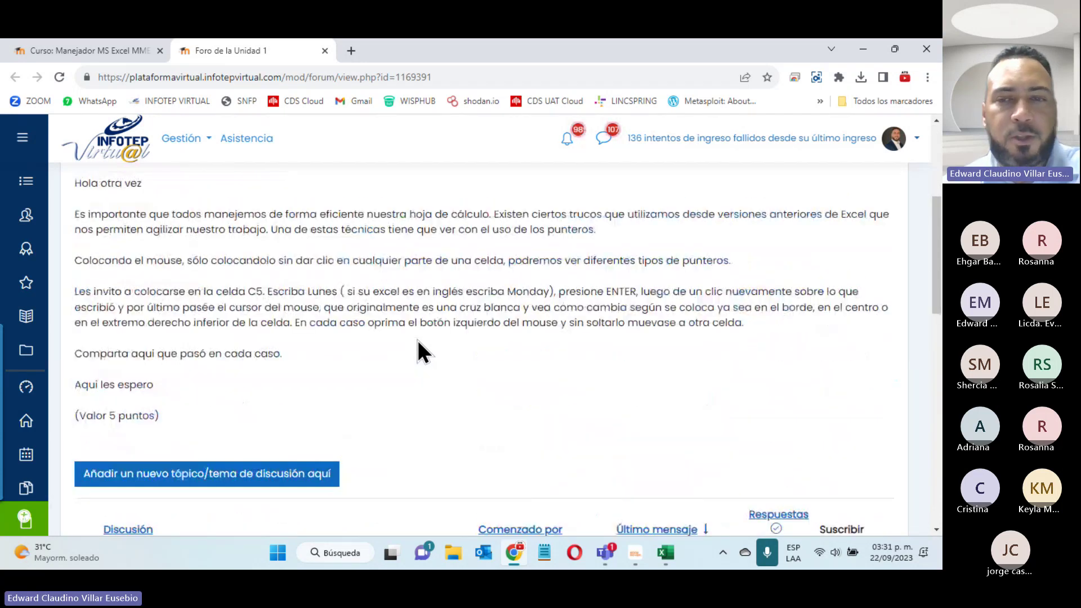
Add a new sheet to the practice workbook and enter Lunes and Enero side by side in row 5
click(666, 553)
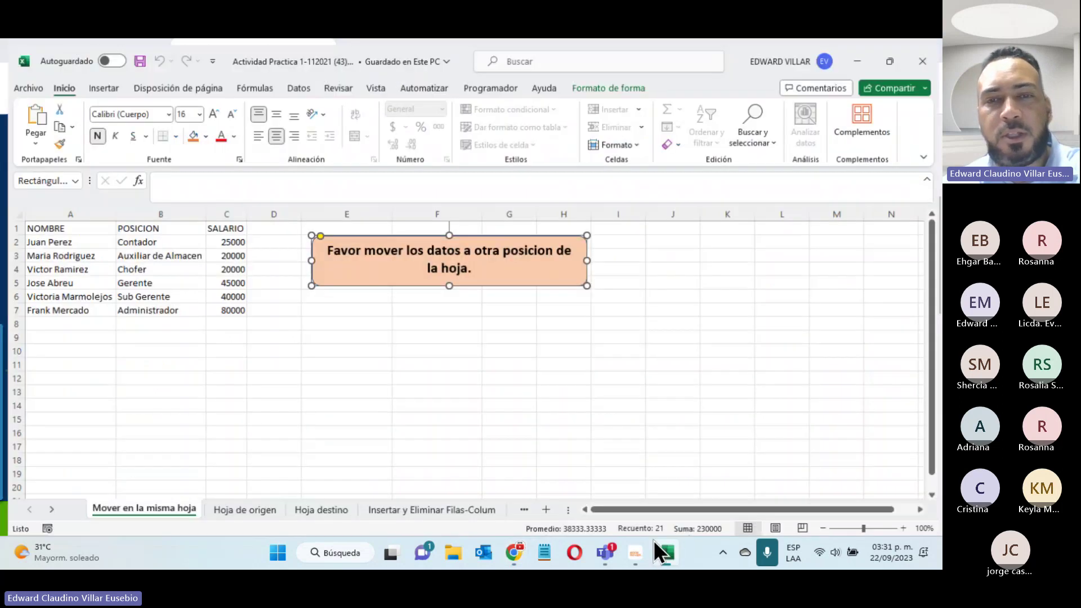
click(544, 509)
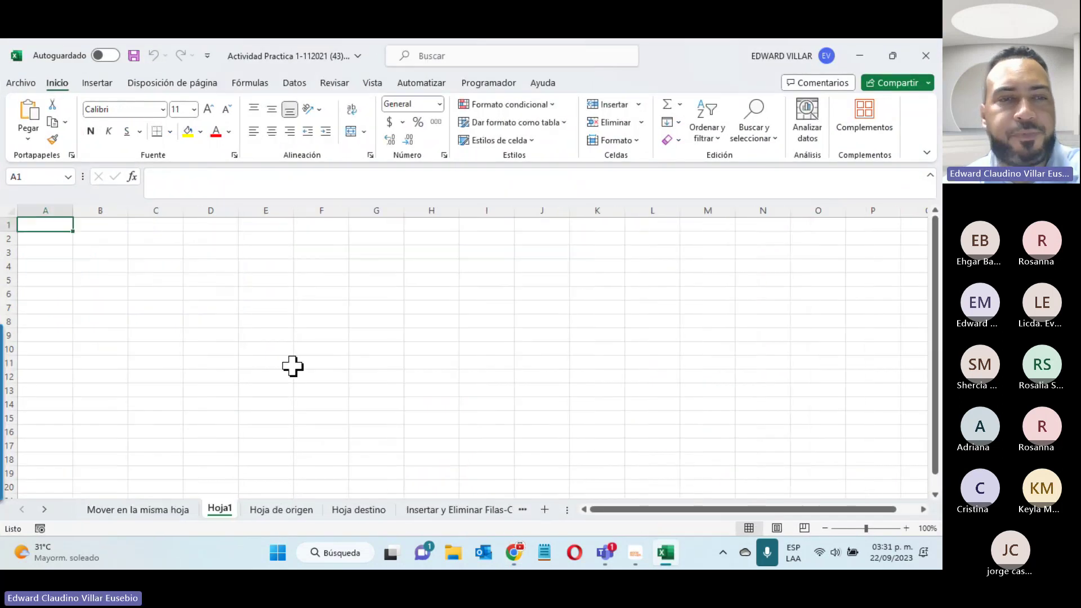
click(143, 280)
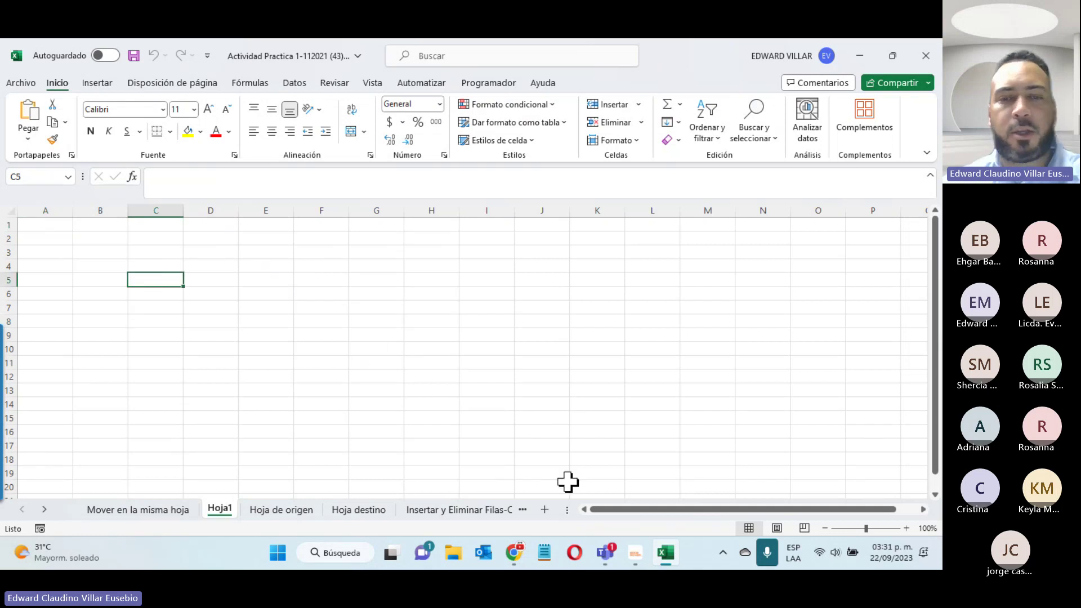
text(Lunes)
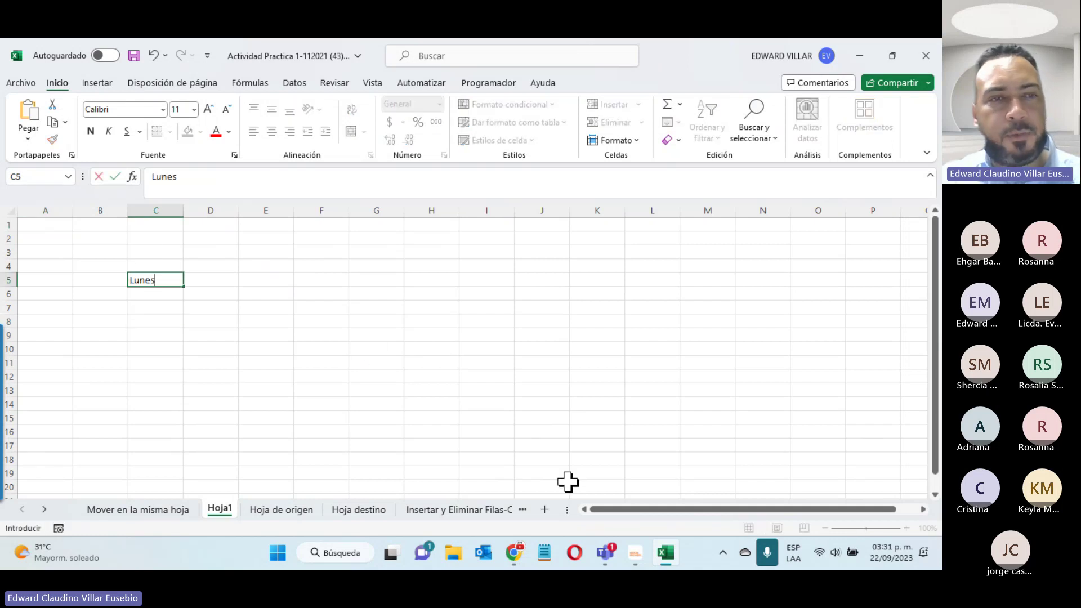
key(Tab)
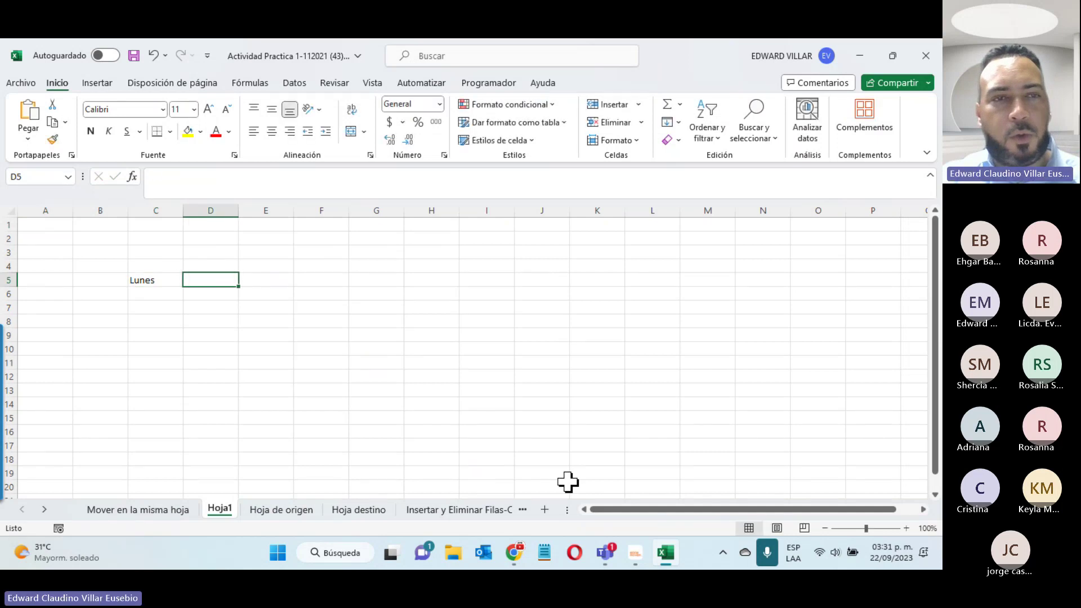
text(Enero)
key(Right)
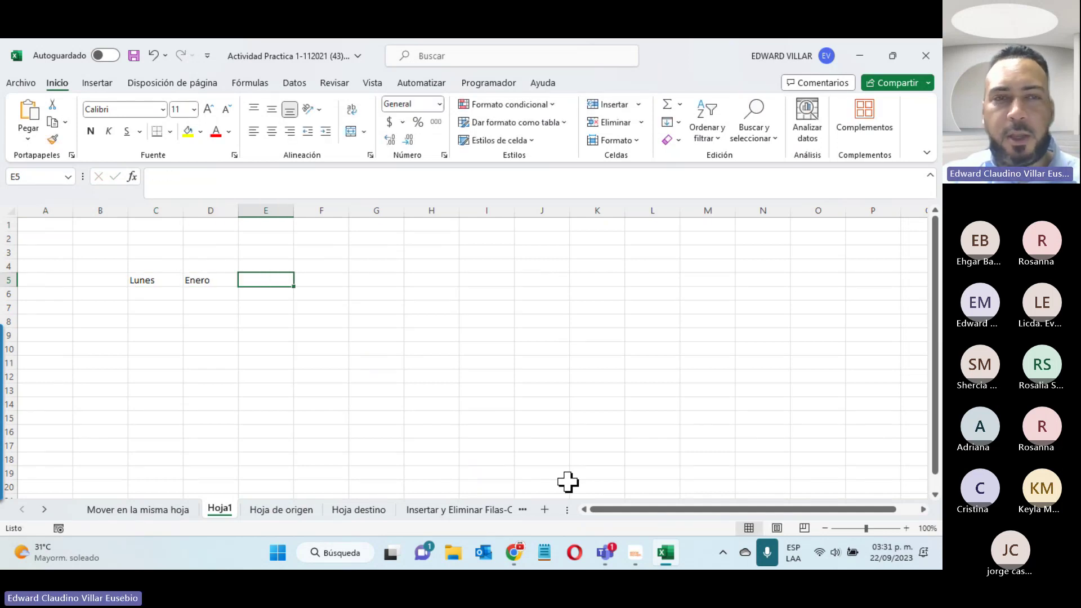
Enter 1 in both E5 and E6
text(1)
key(Return)
text(1)
key(Return)
key(Up)
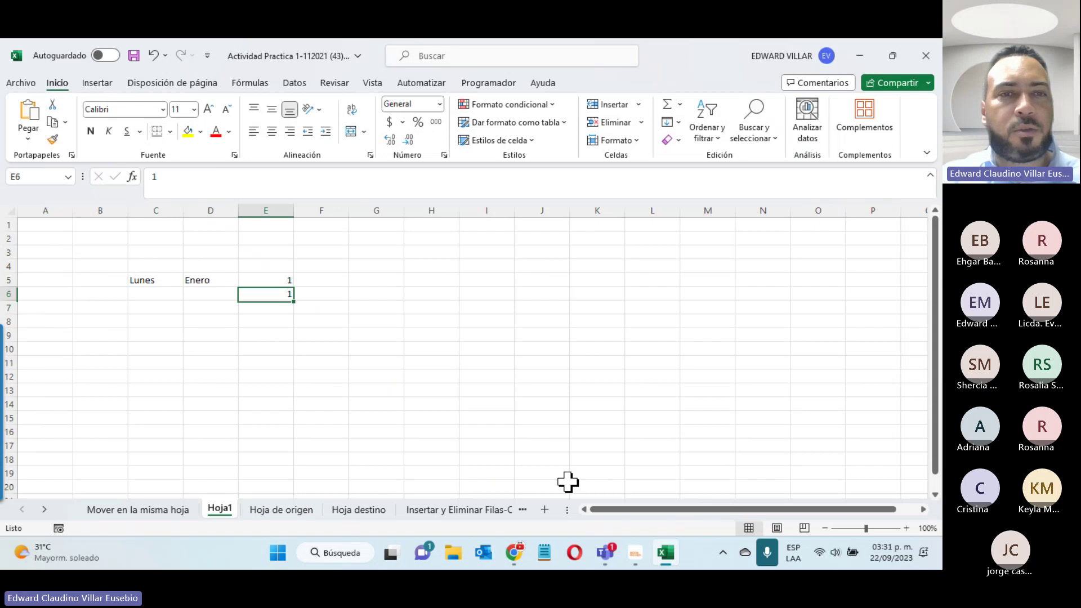
key(Up)
key(Right)
Enter 1 and 2 in F5:F6 and 0 and 5 in G5:G6, then check the Lunes and Enero cells
text(1)
key(Return)
text(2)
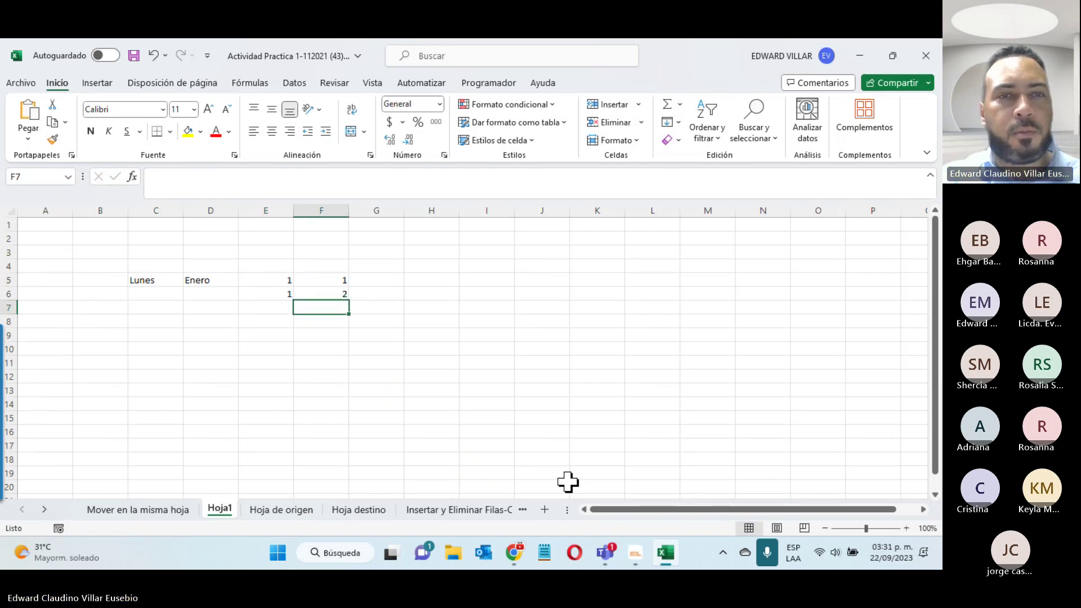
key(Return)
key(Up)
key(Up)
key(Right)
text(0)
key(Return)
text(5)
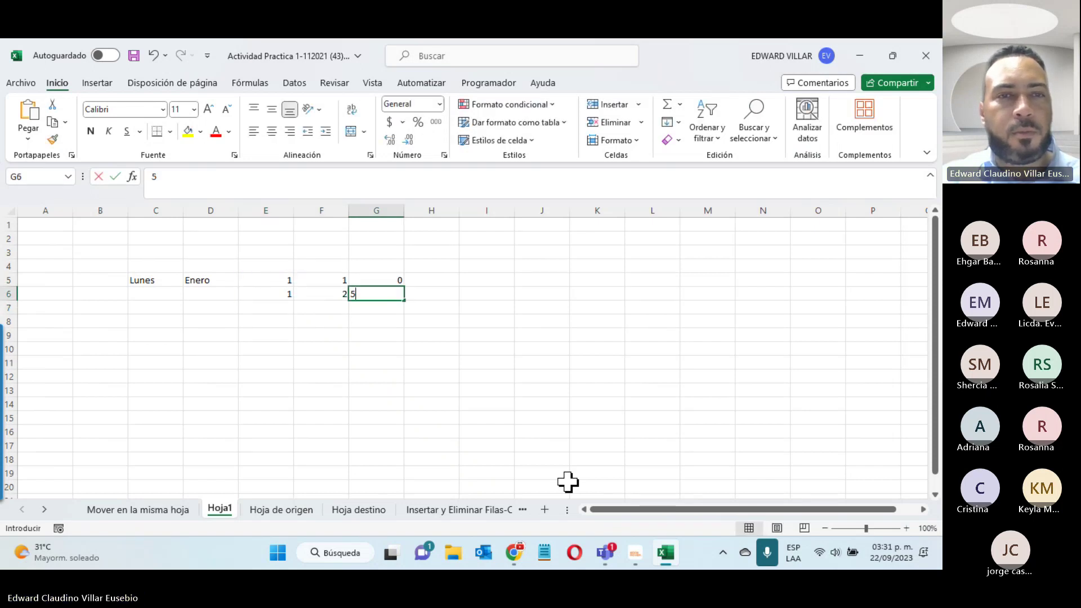
key(Return)
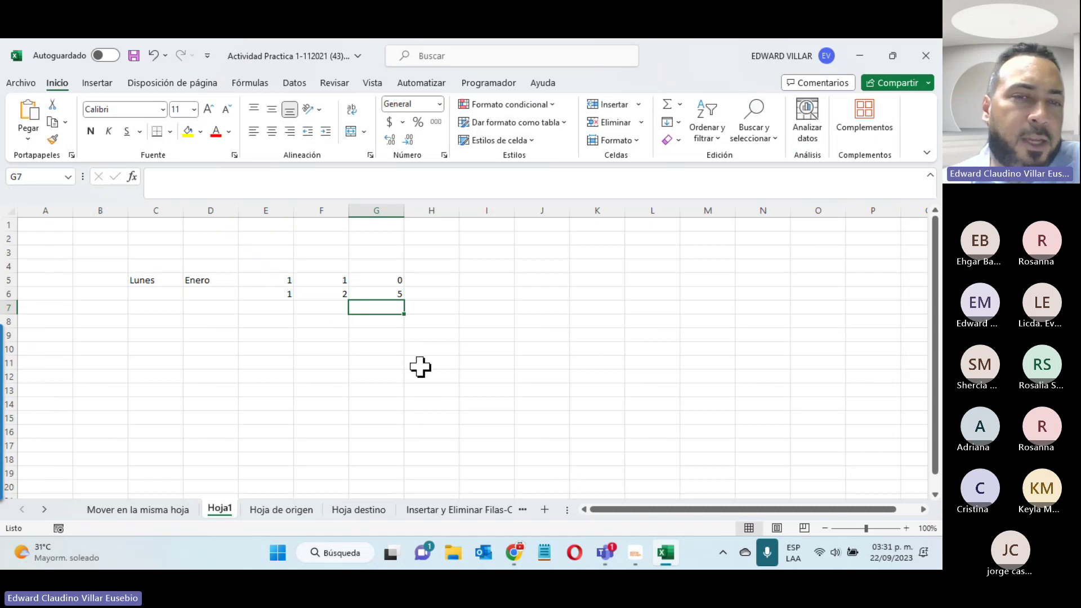
click(140, 280)
click(217, 279)
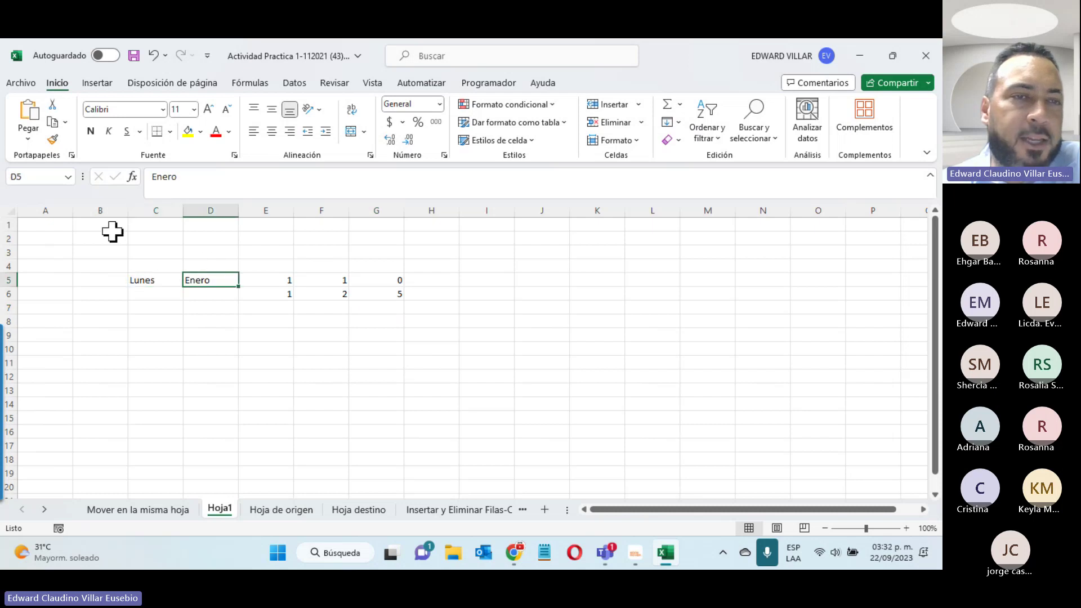
click(136, 256)
Drag the sample block from C3:H10 to E6:J13 so Lunes lands in E8, then zoom in
drag(136, 260, 456, 352)
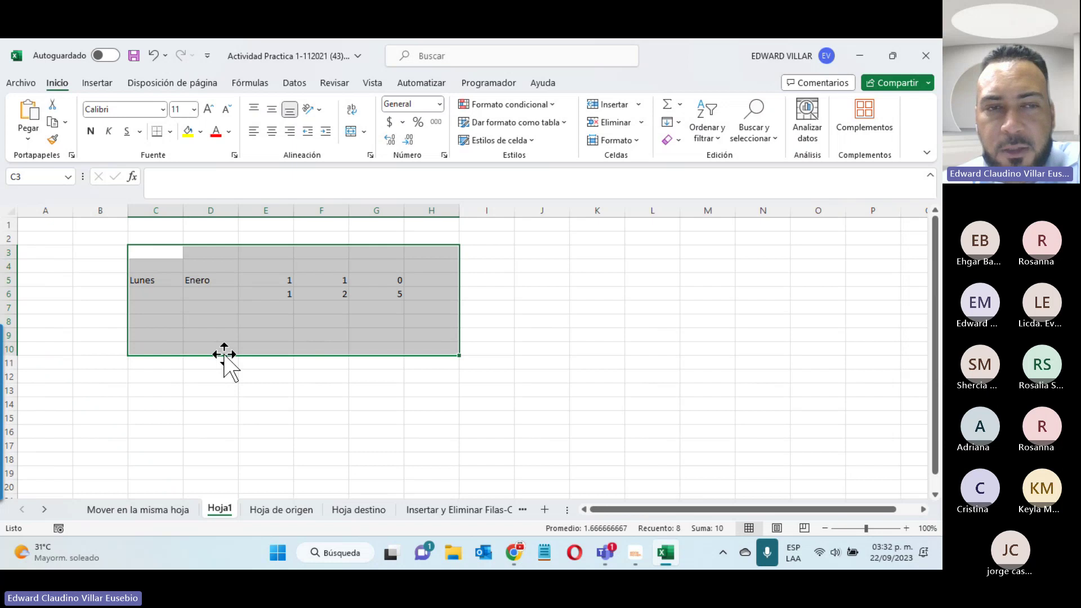
mouse_move(224, 354)
mouse_down()
mouse_move(538, 394)
mouse_move(509, 385)
mouse_move(179, 456)
mouse_move(294, 388)
mouse_up()
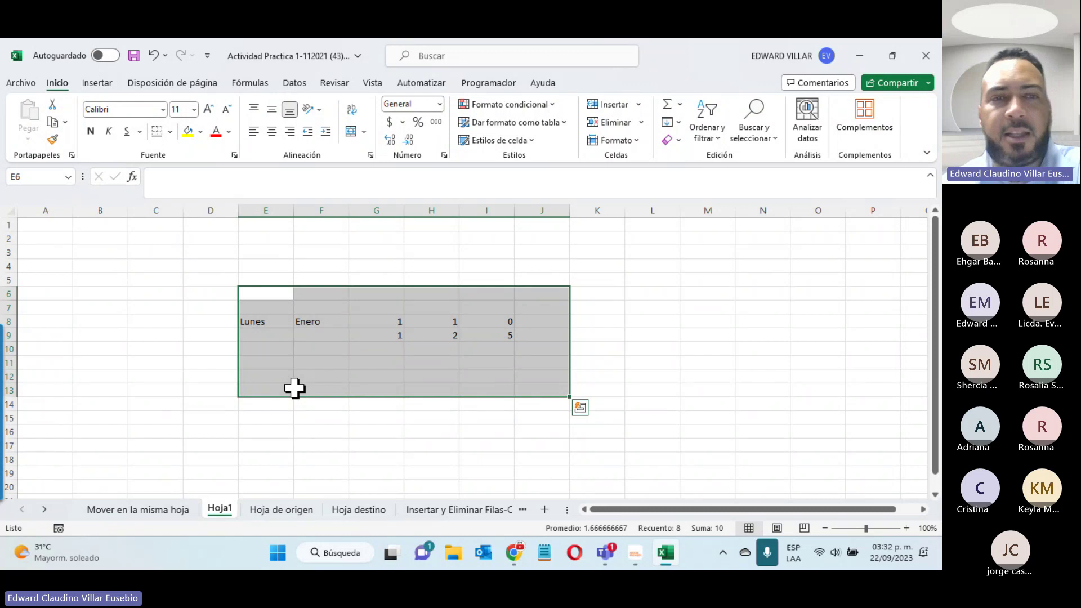
click(276, 324)
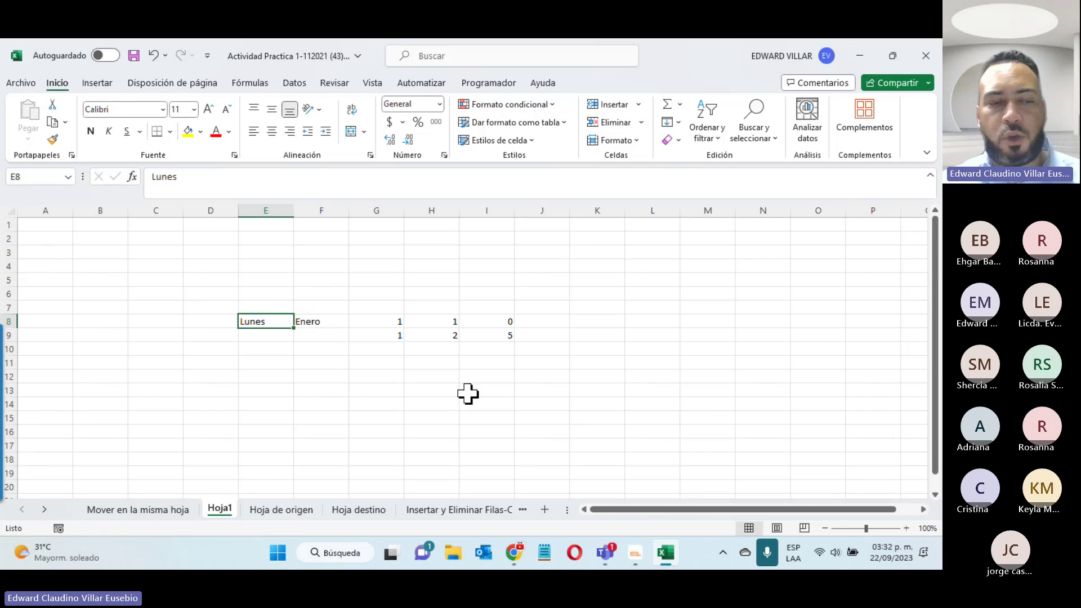
key(super+plus)
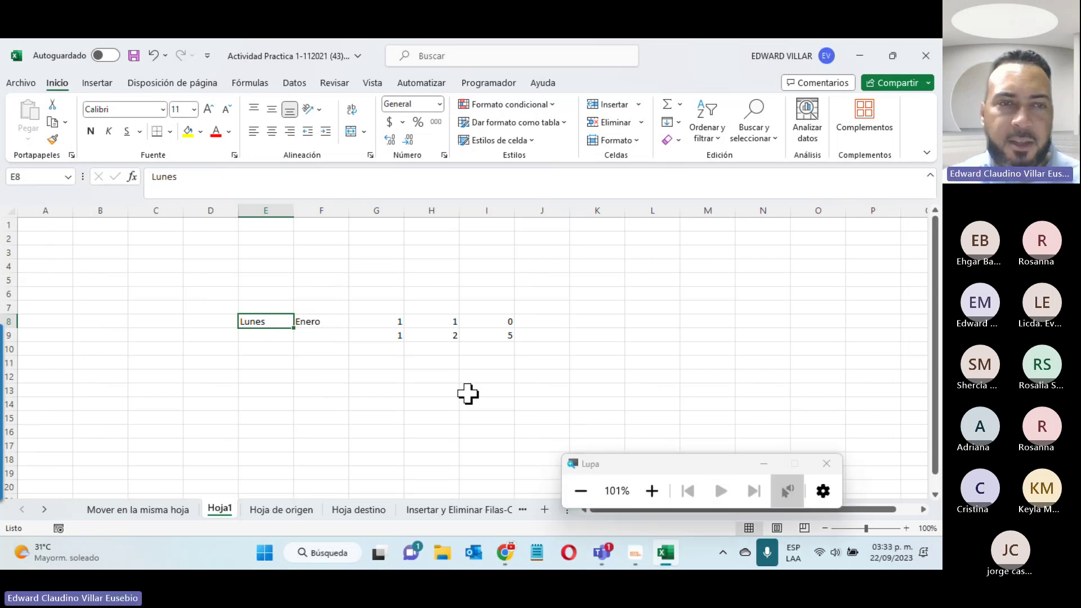
key(super+plus)
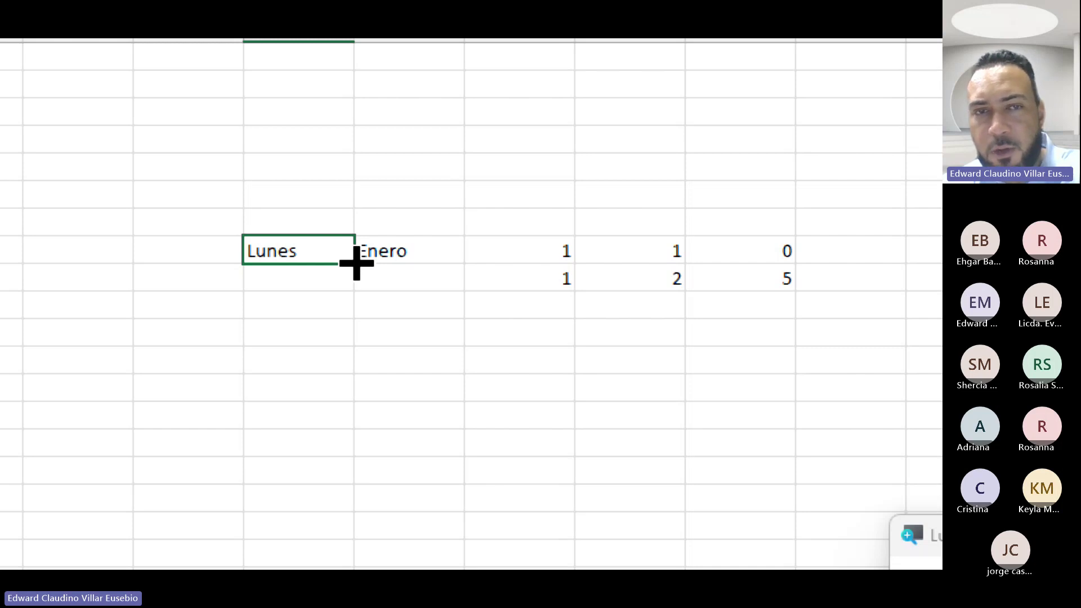
Autofill Martes through Domingo and Lunes again down column E below Lunes
mouse_move(356, 263)
mouse_down()
mouse_move(329, 494)
mouse_move(329, 459)
mouse_up()
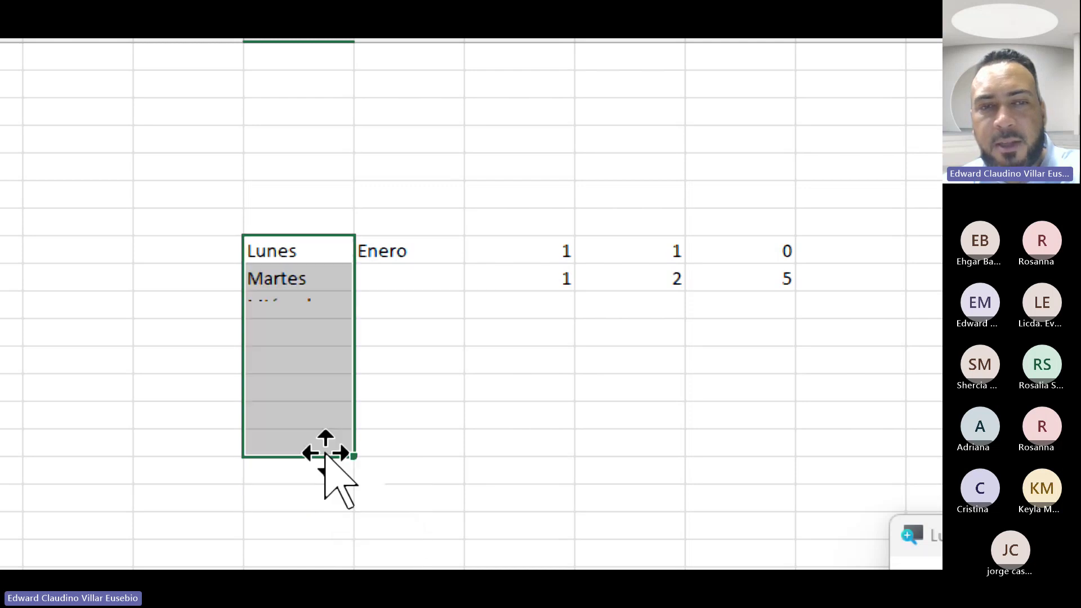
scroll(248, 468, down, 1)
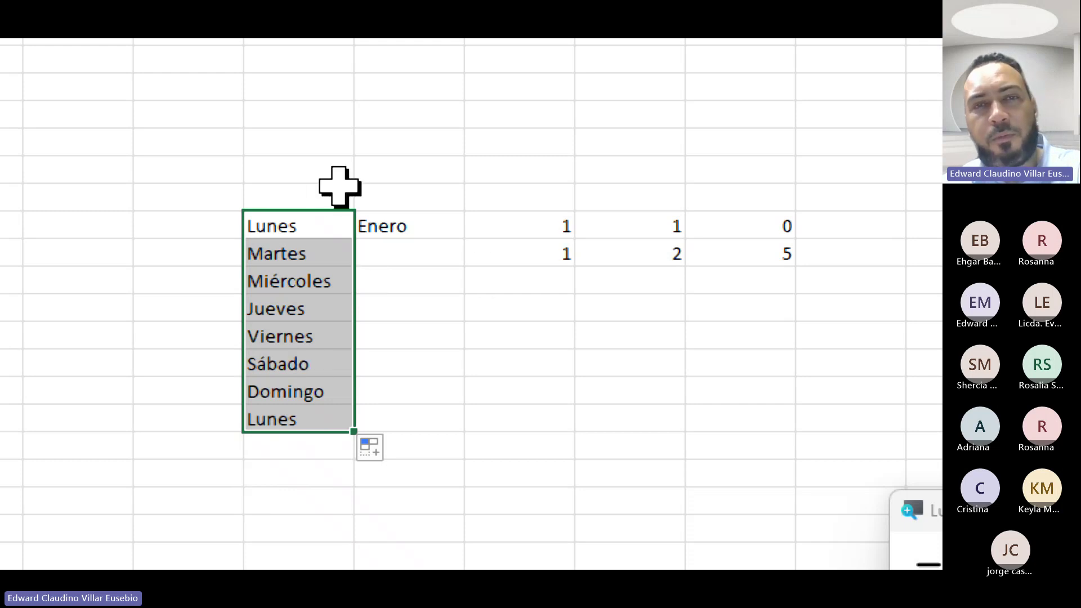
click(424, 228)
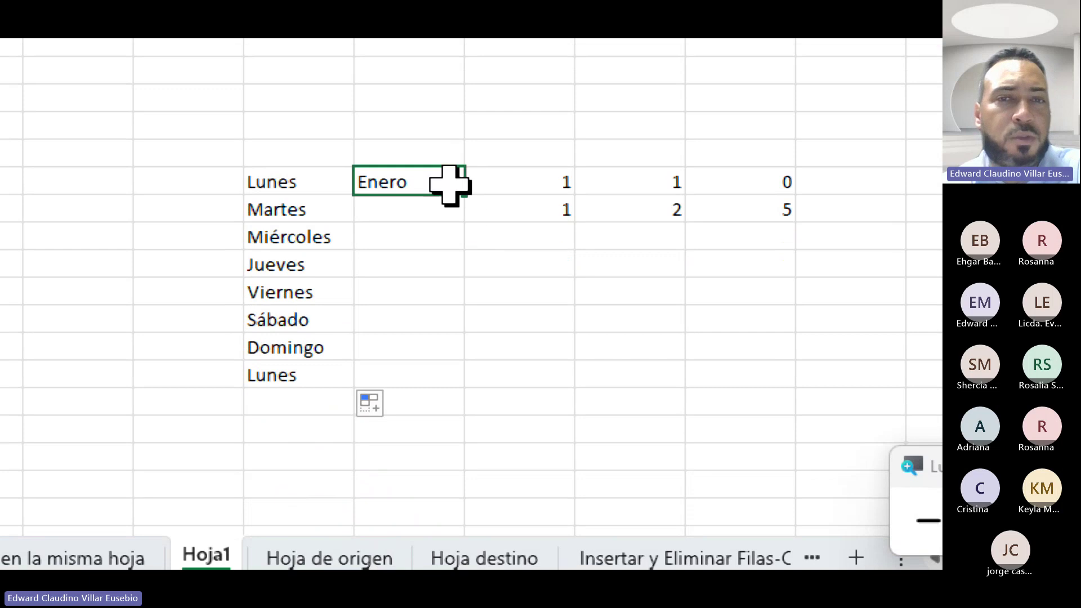
Autofill Febrero through Diciembre down column F below Enero
drag(467, 194, 413, 497)
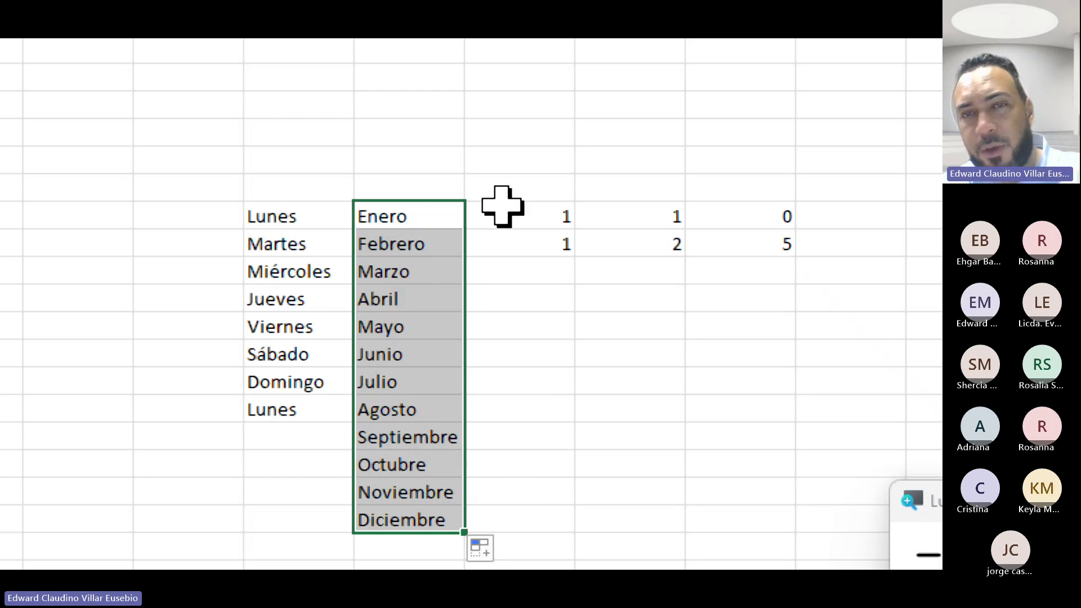
drag(528, 217, 534, 243)
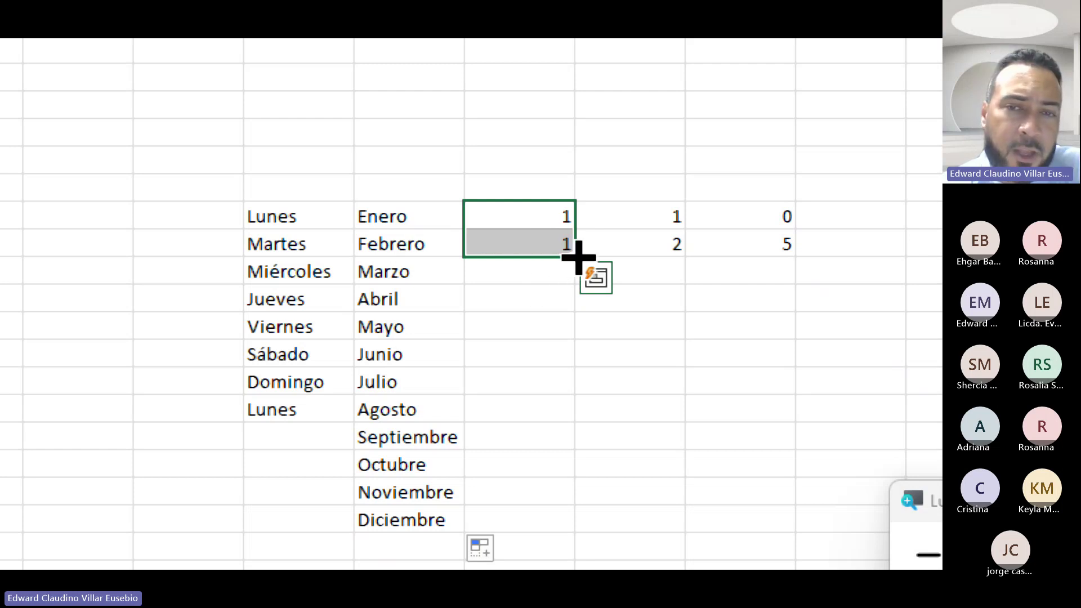
Fill columns G to I down to row 19: repeated 1s, 1 to 12, and 0 to 55 by fives
drag(579, 257, 575, 526)
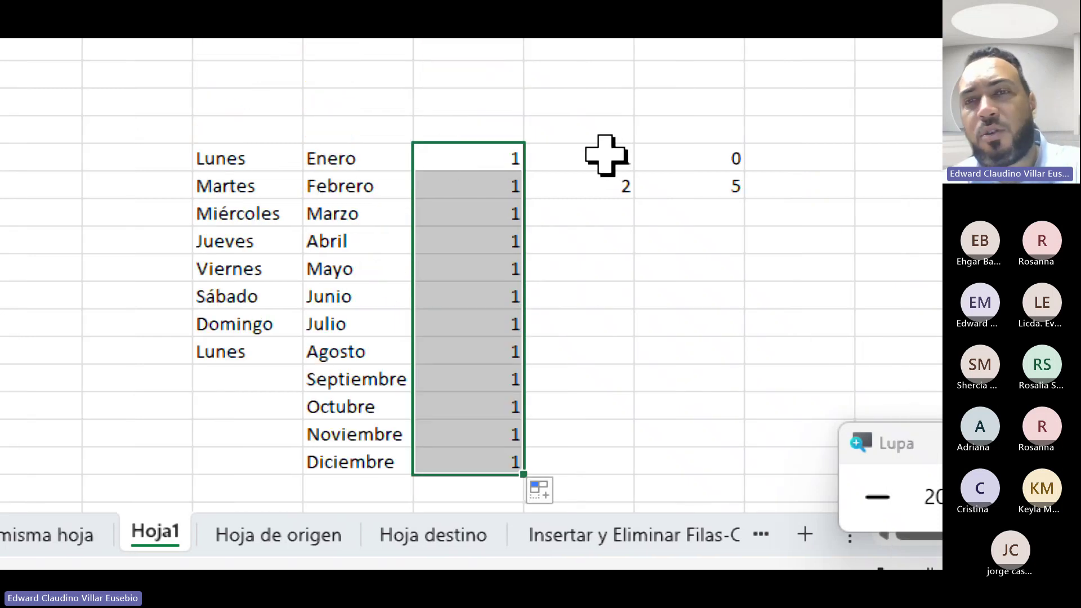
drag(605, 155, 586, 192)
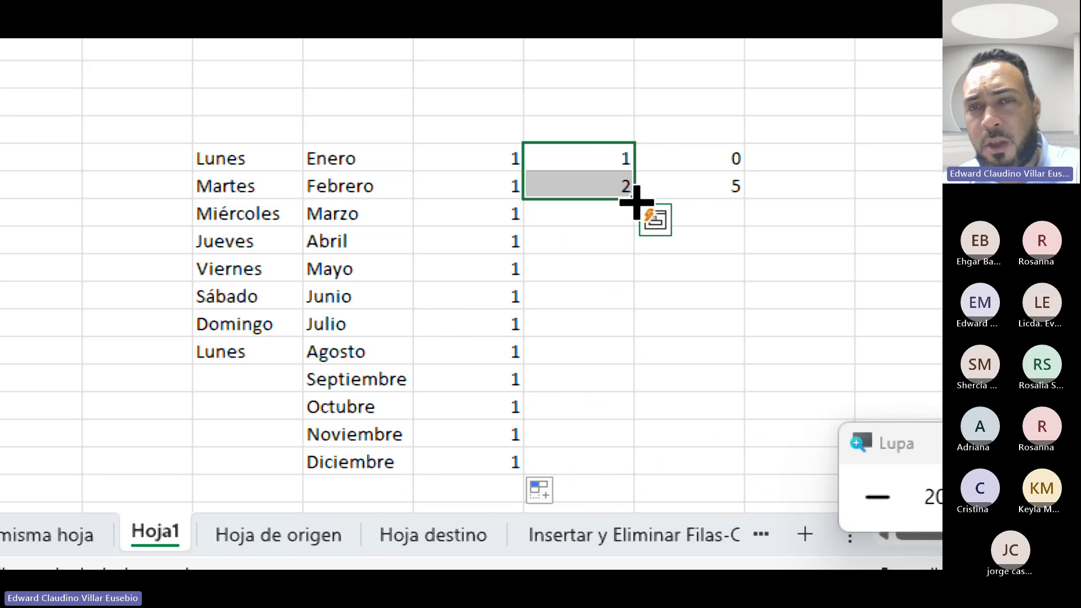
drag(635, 199, 604, 473)
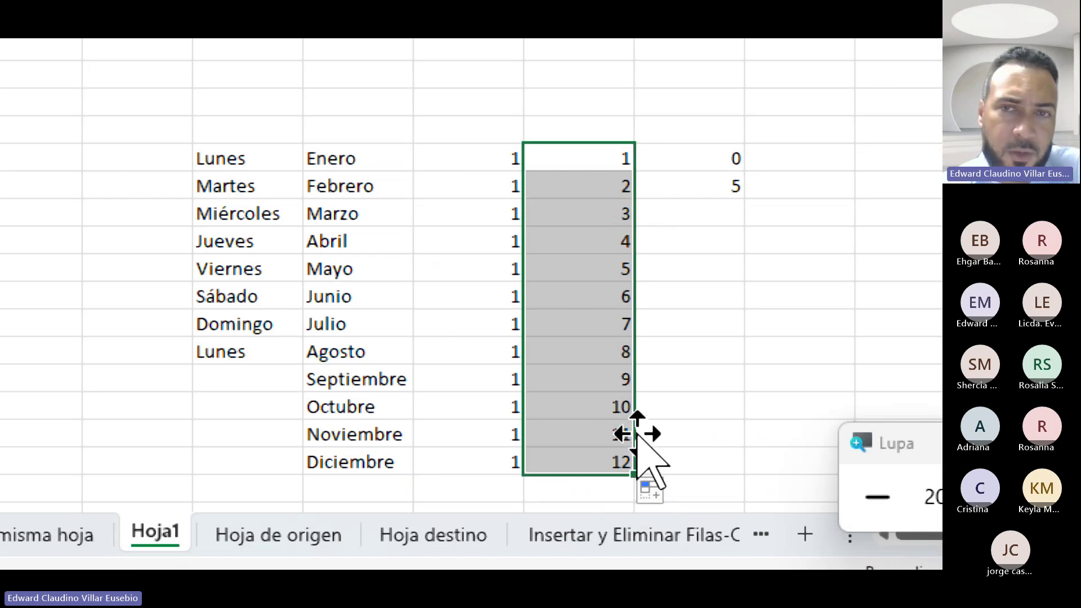
drag(698, 159, 666, 487)
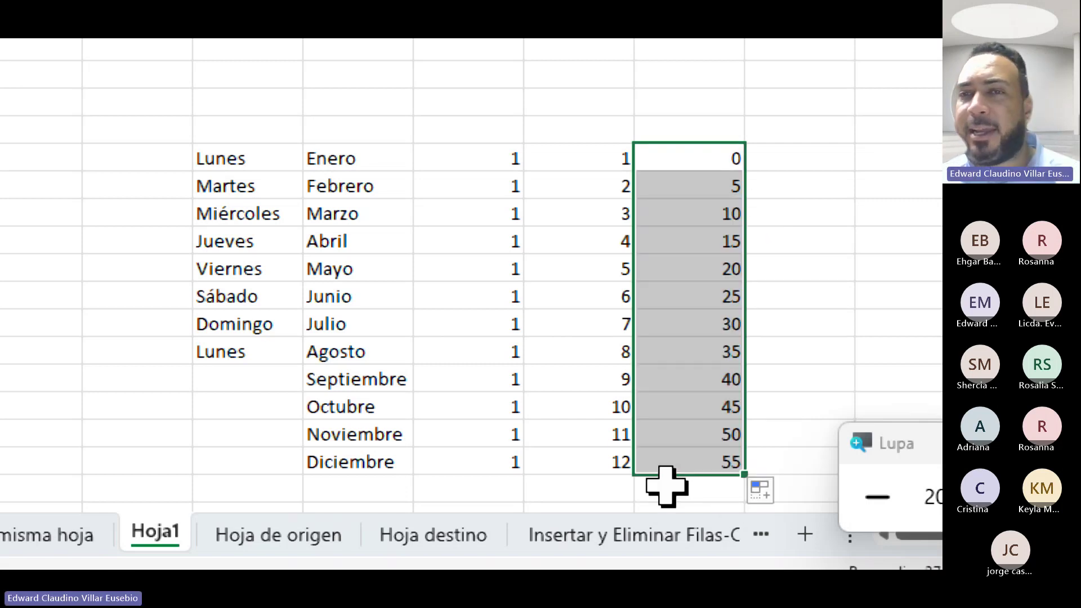
drag(677, 158, 676, 183)
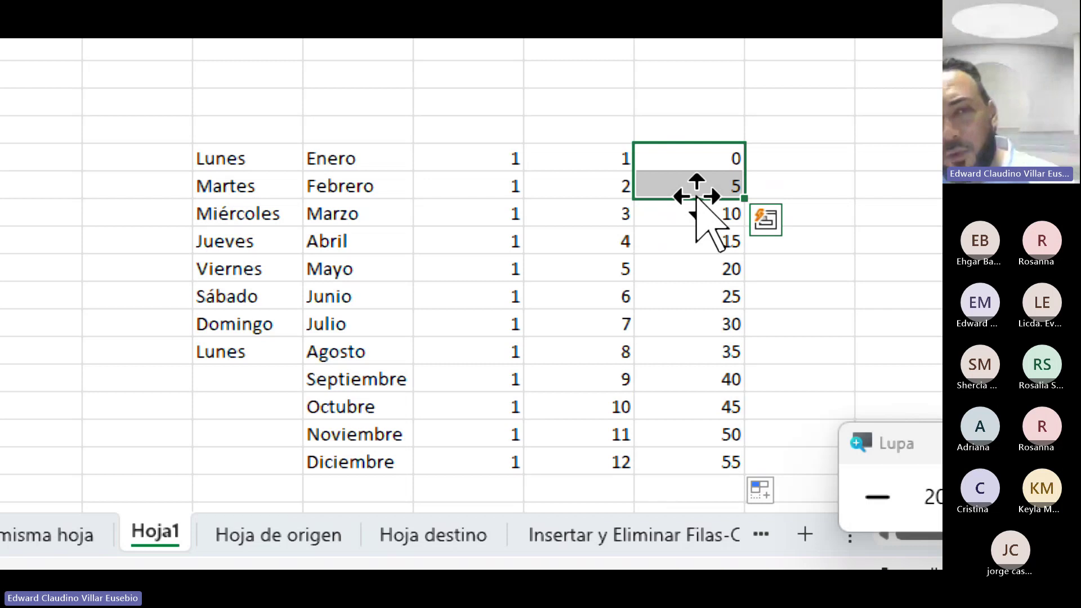
key(super+minus)
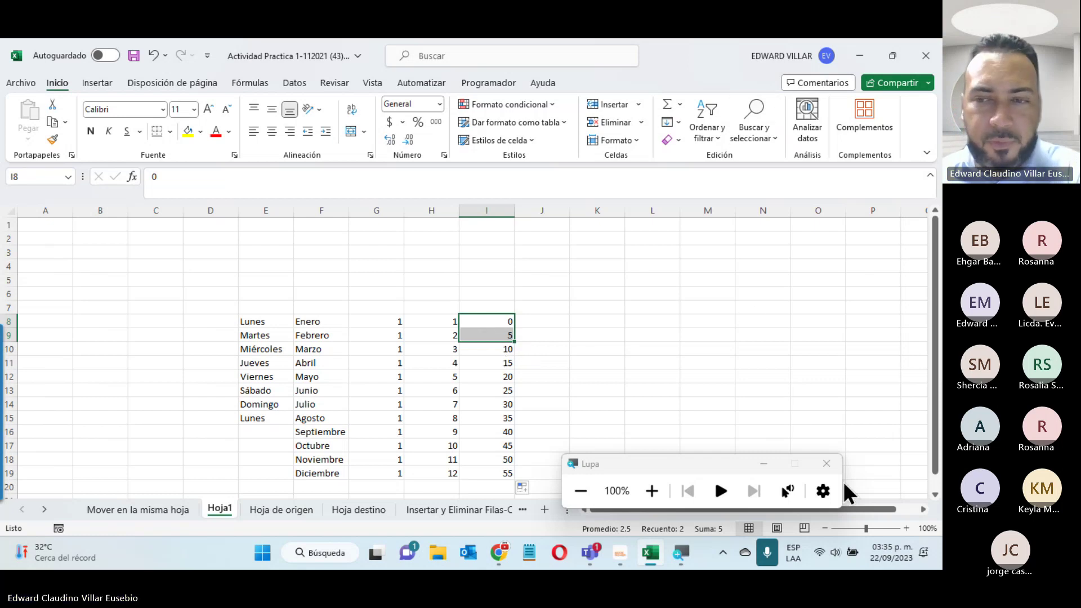
On 'Mover en la misma hoja', move the A1:C7 employee table to H9, then undo the move
click(826, 463)
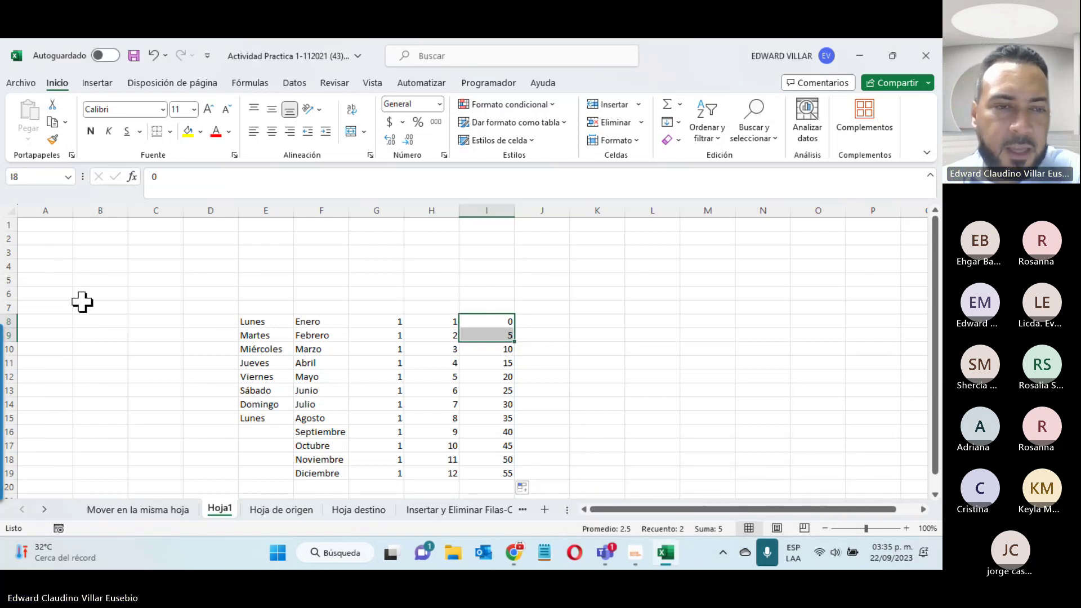
click(121, 511)
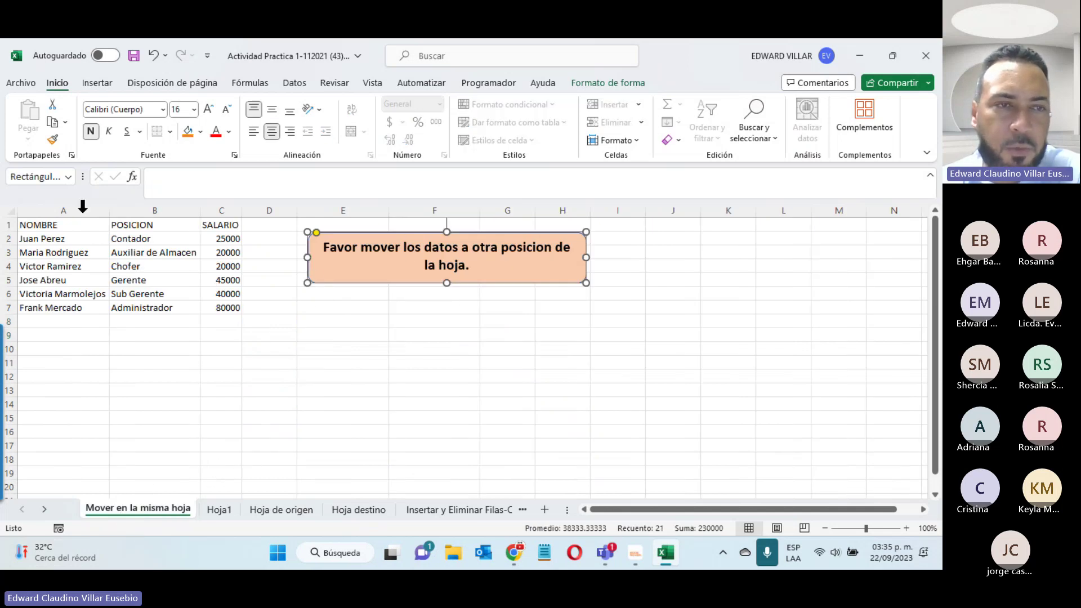
click(37, 228)
drag(37, 229, 224, 309)
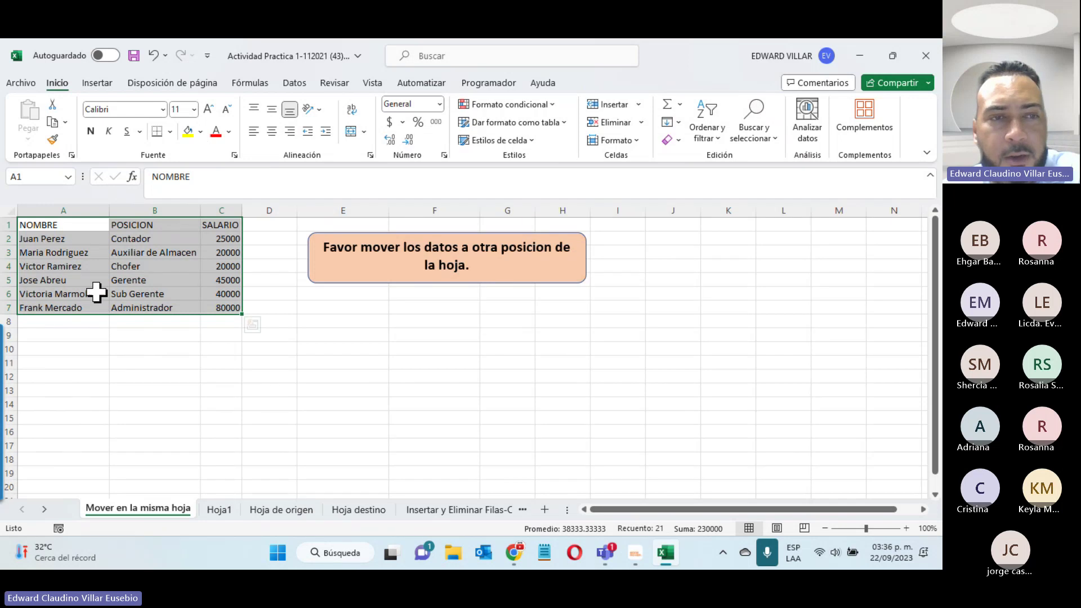
drag(111, 316, 625, 415)
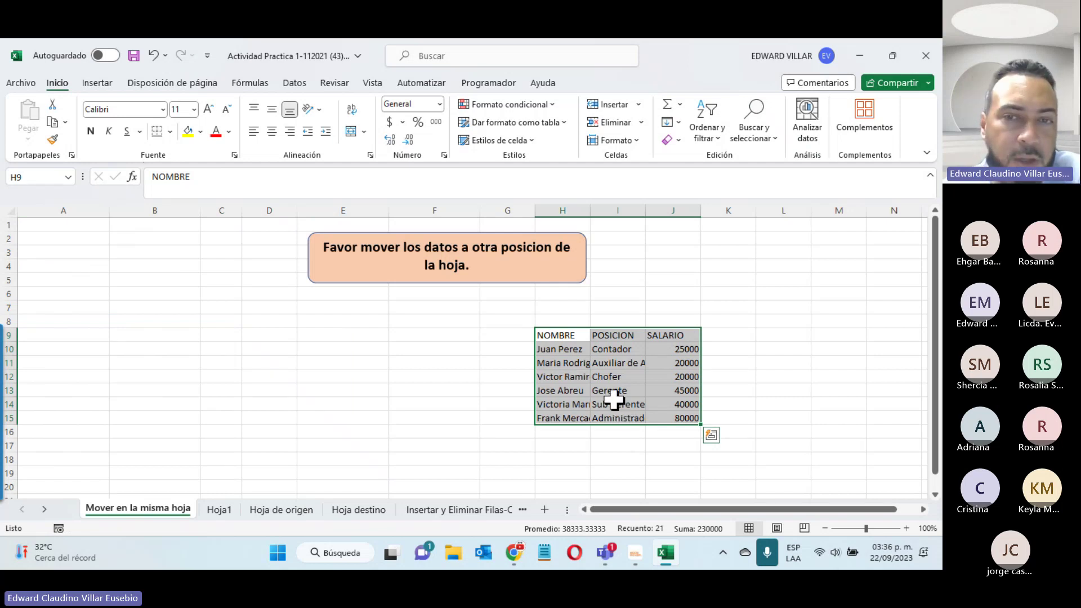
click(585, 366)
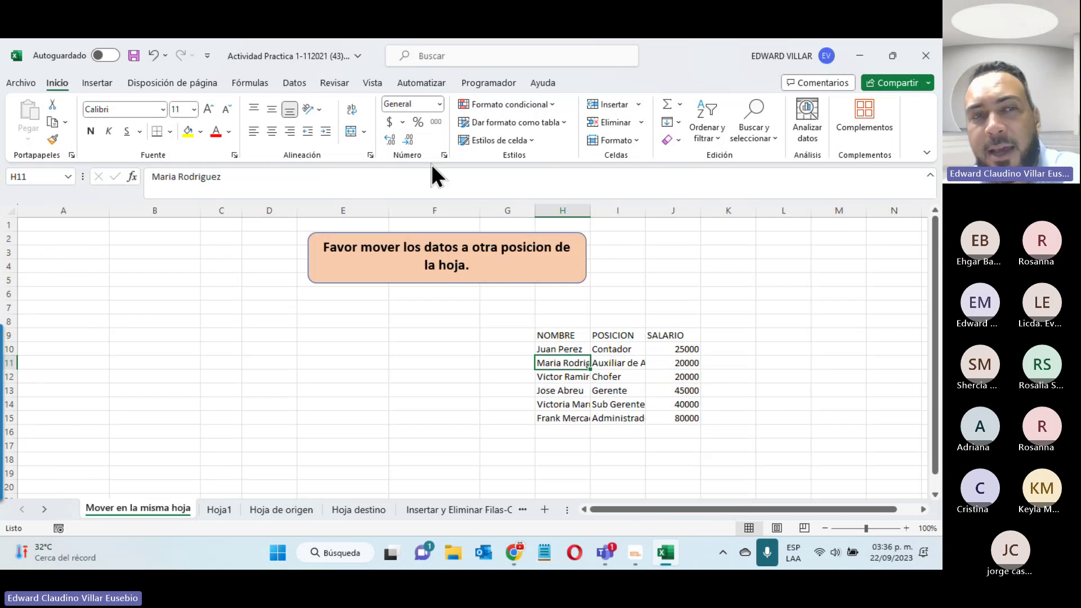
key(ctrl+z)
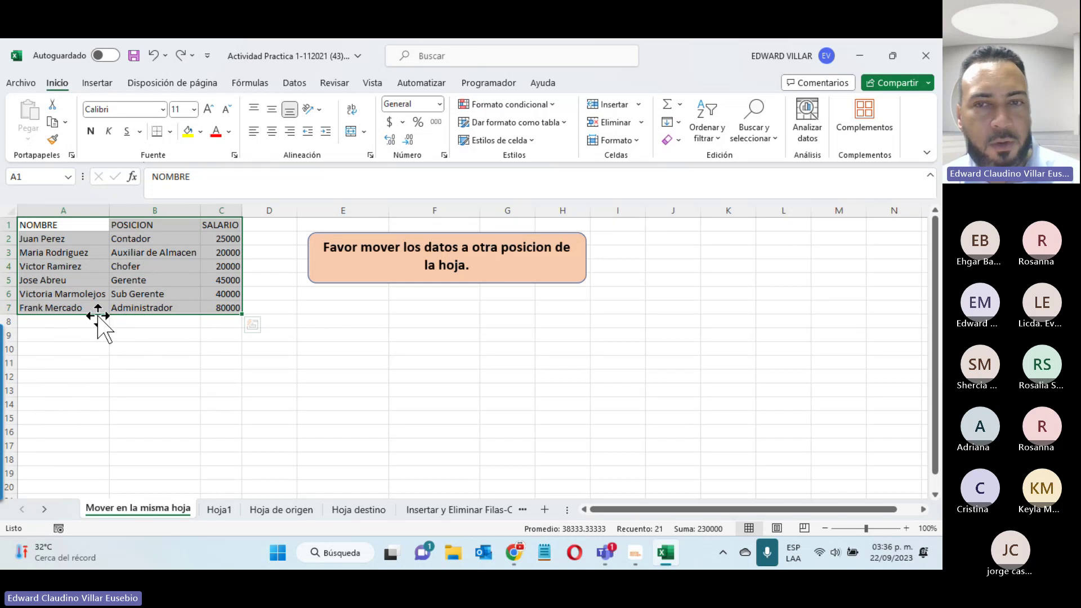
Move the employee table down to G9:I15, then narrow column I and undo that change
mouse_move(102, 314)
mouse_down()
mouse_move(420, 390)
mouse_move(530, 428)
mouse_up()
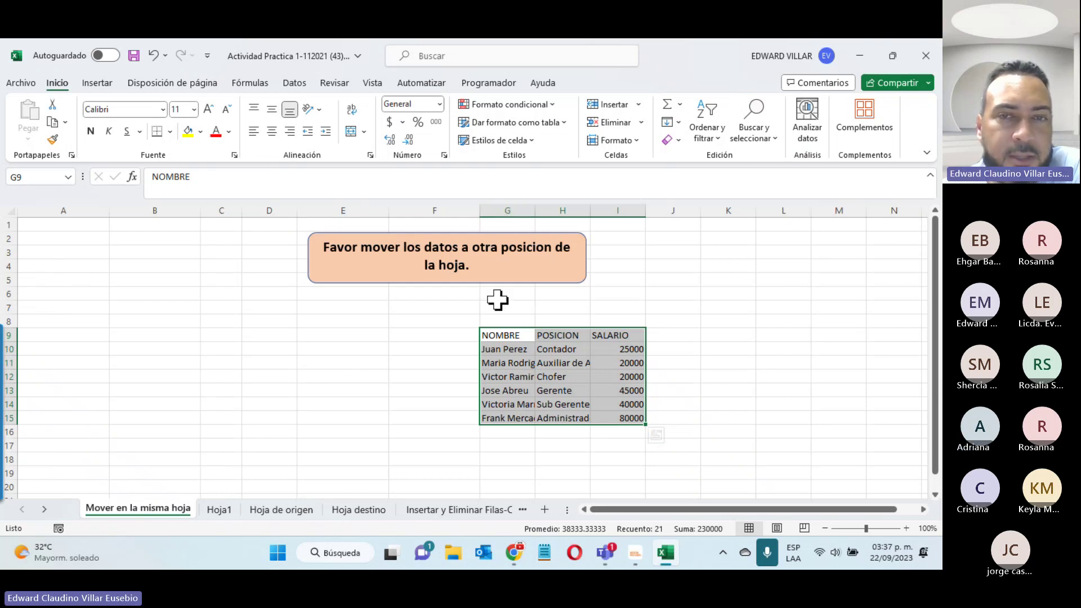
mouse_move(502, 226)
mouse_down()
mouse_move(563, 307)
mouse_move(603, 416)
mouse_up()
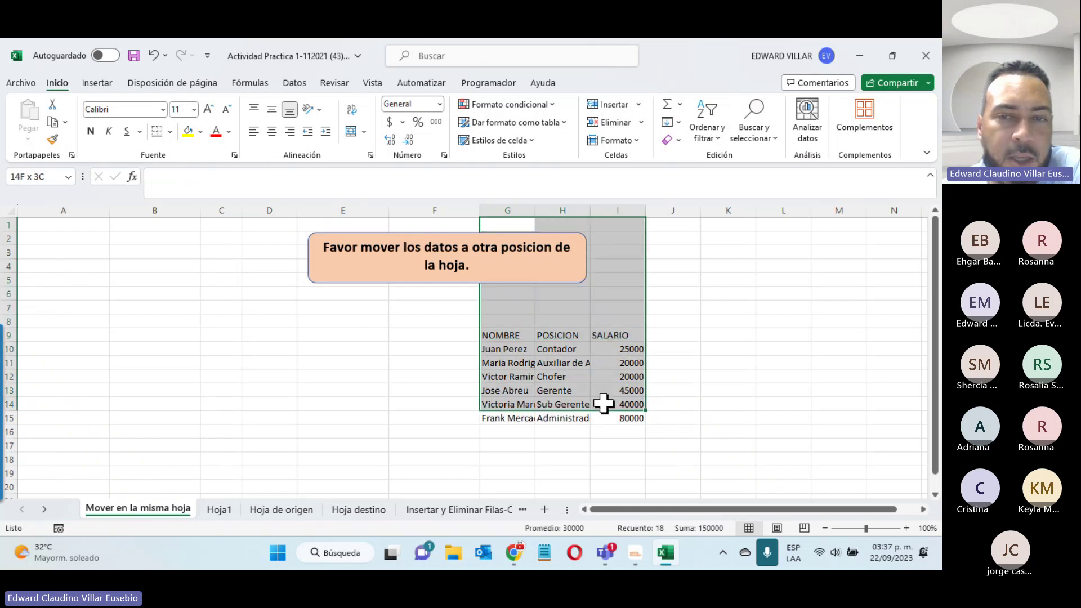
drag(645, 210, 632, 210)
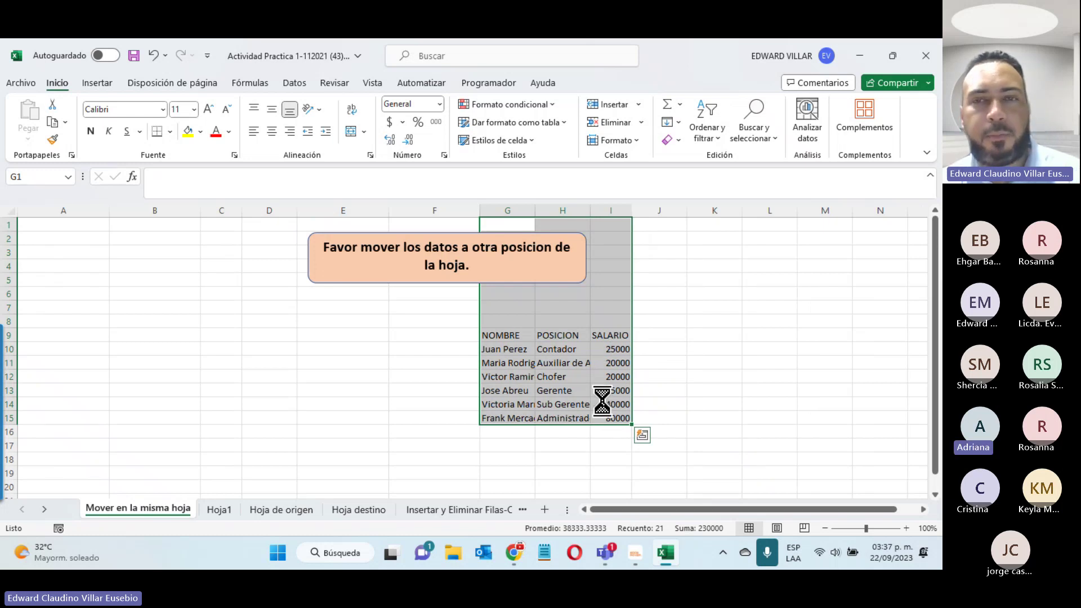
key(ctrl+z)
Select the table's columns, then bring Chrome's 'Foro de la Unidad 1' page back to the front
drag(507, 211, 617, 210)
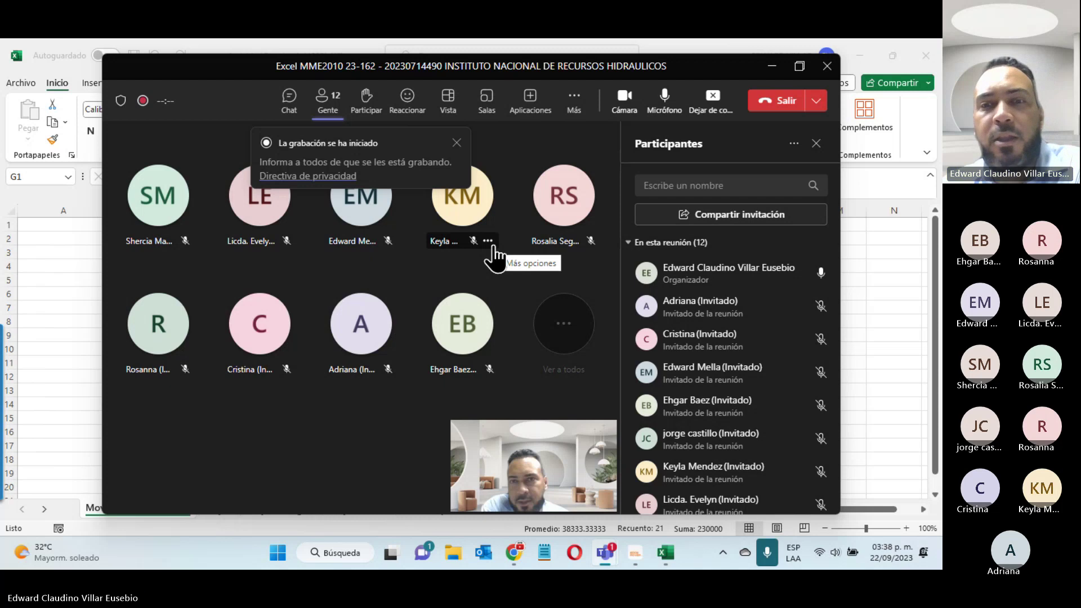
click(770, 68)
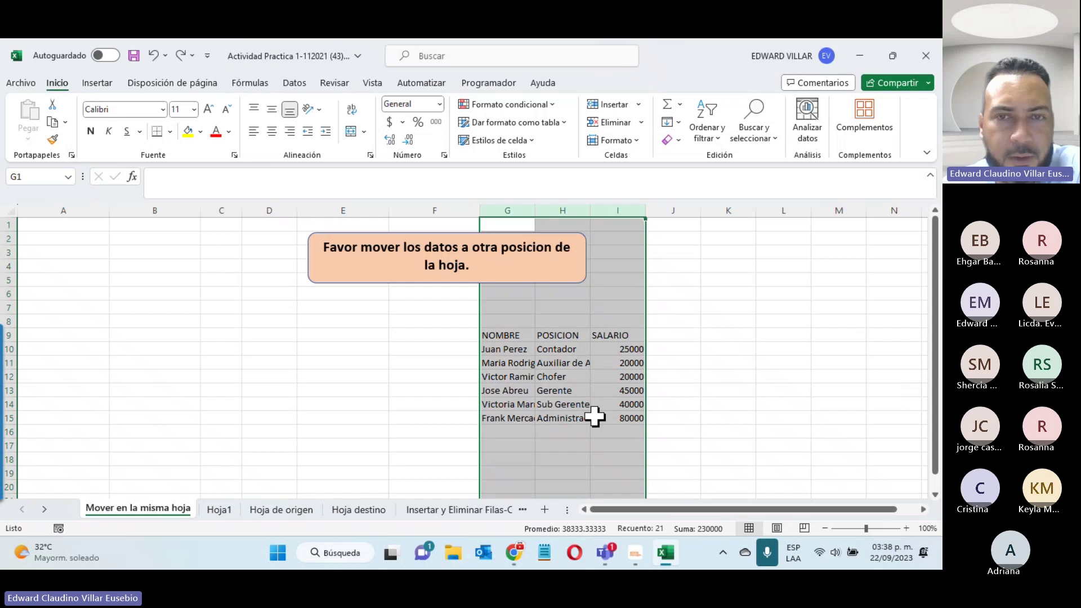
click(513, 554)
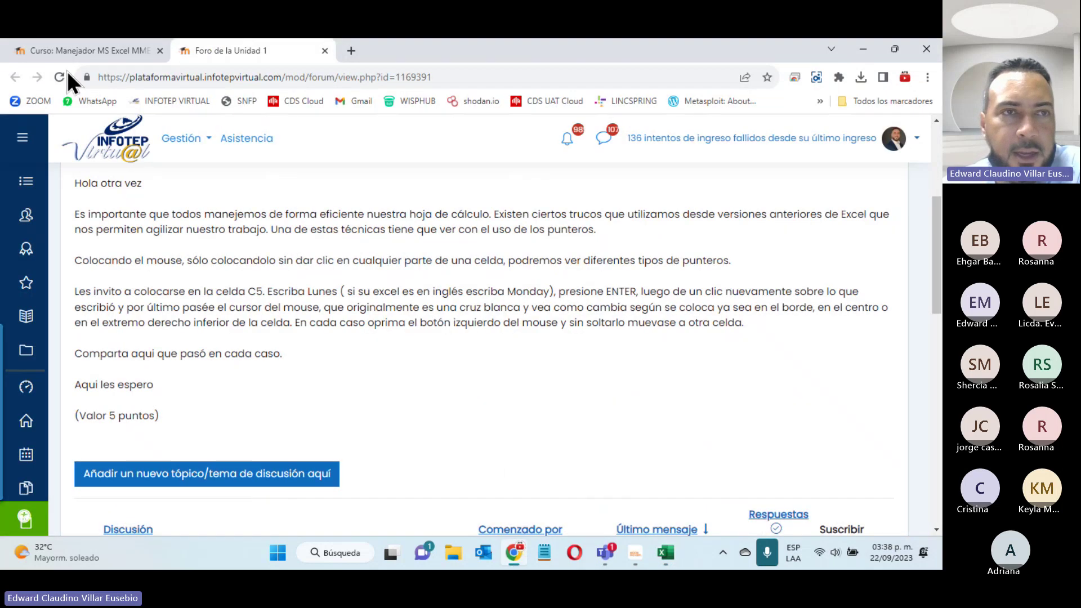
Review the Unit 1 course section in Infotep Virtual, then minimize Chrome to return to Excel
click(63, 45)
mouse_move(439, 484)
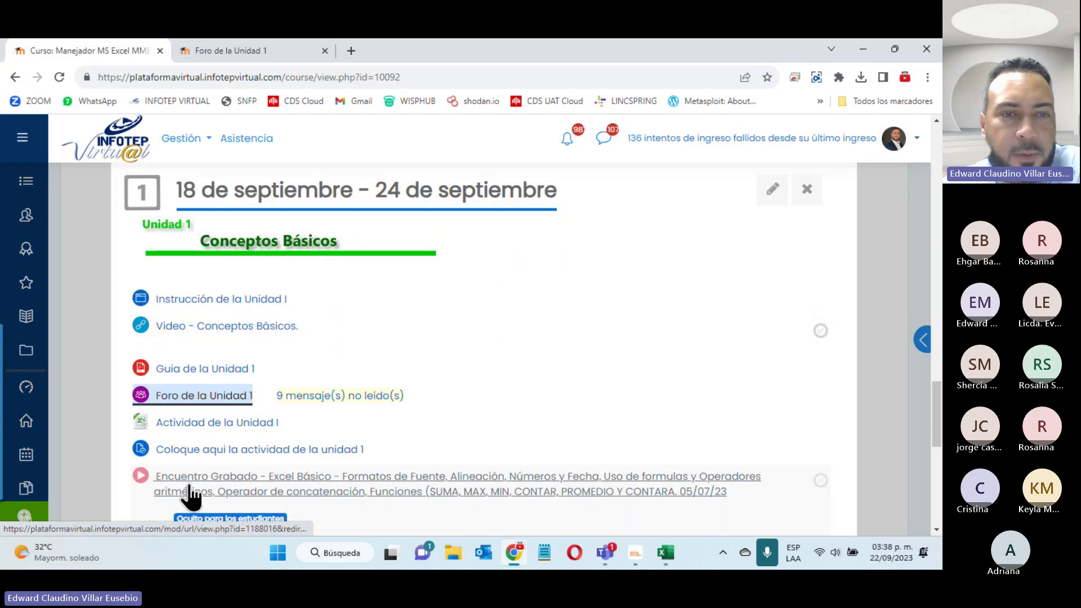
scroll(221, 478, down, 1)
scroll(221, 475, down, 2)
scroll(244, 403, up, 3)
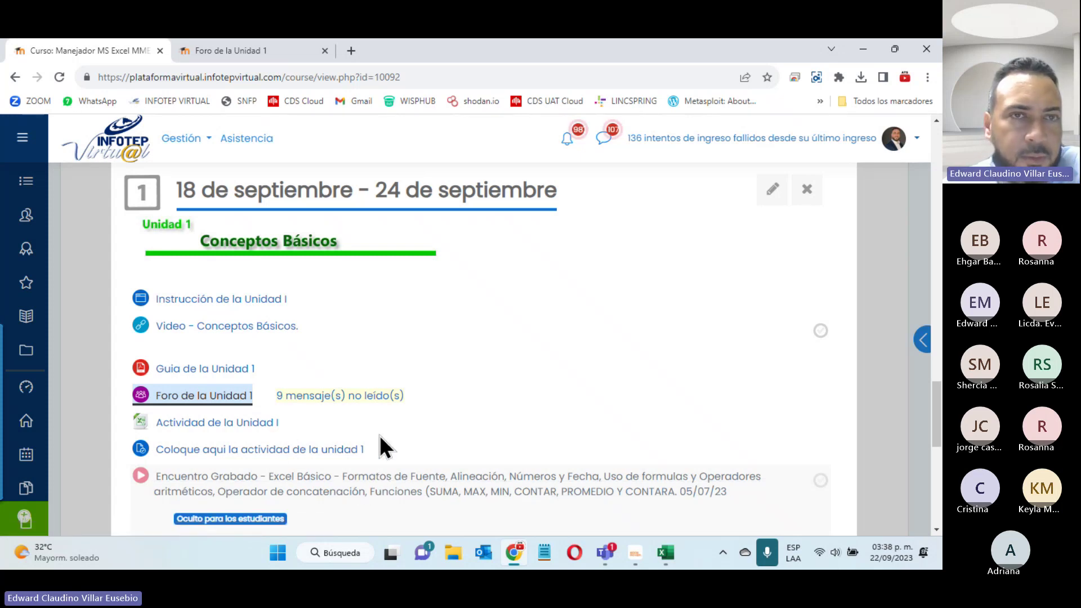
click(255, 44)
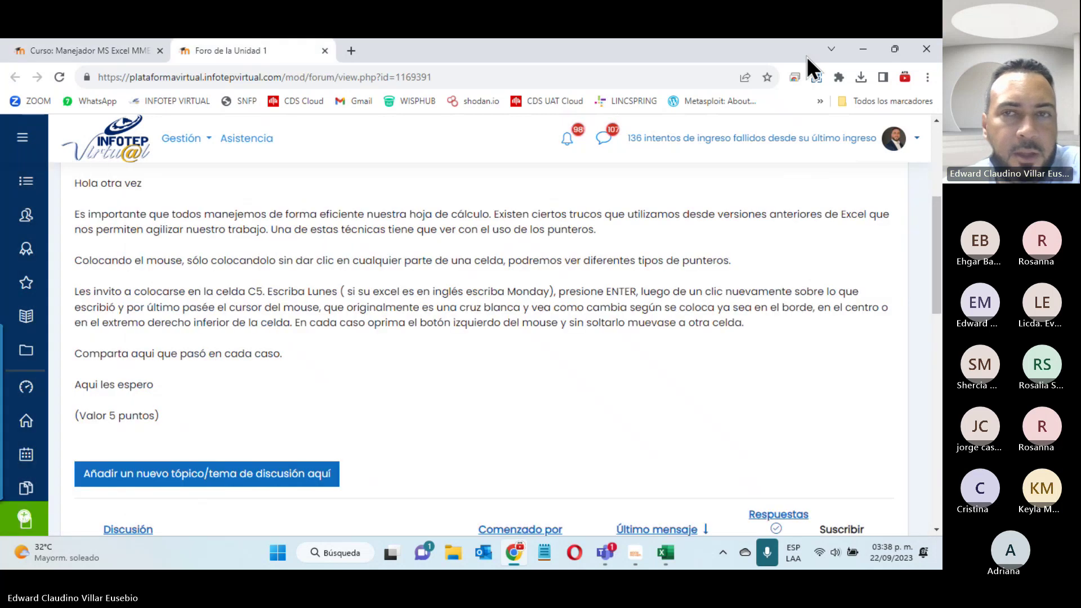
click(863, 44)
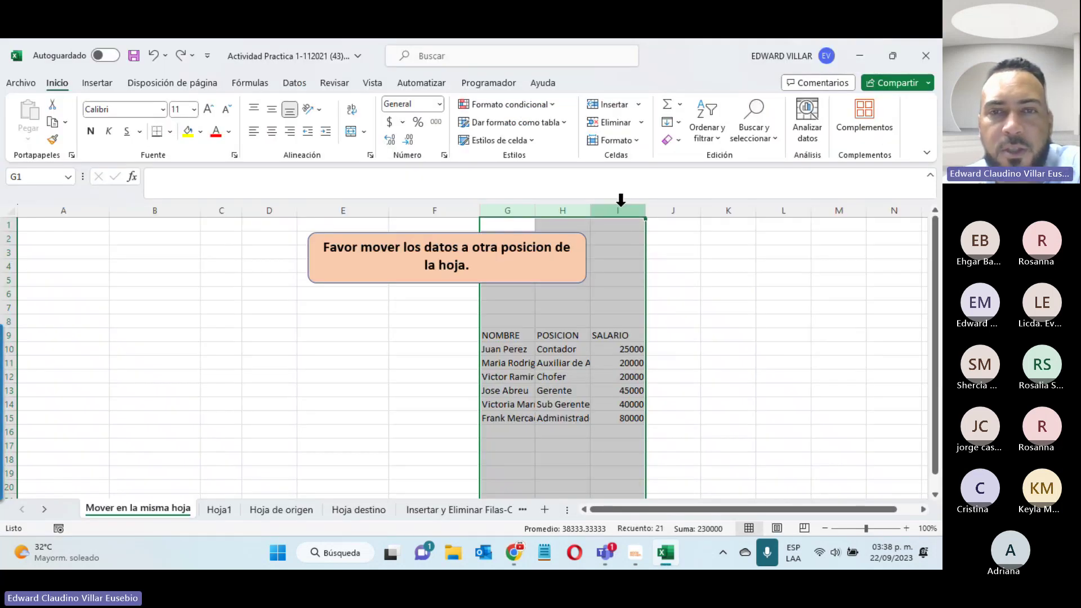
AutoFit columns G through I so the full employee names and positions show
click(508, 210)
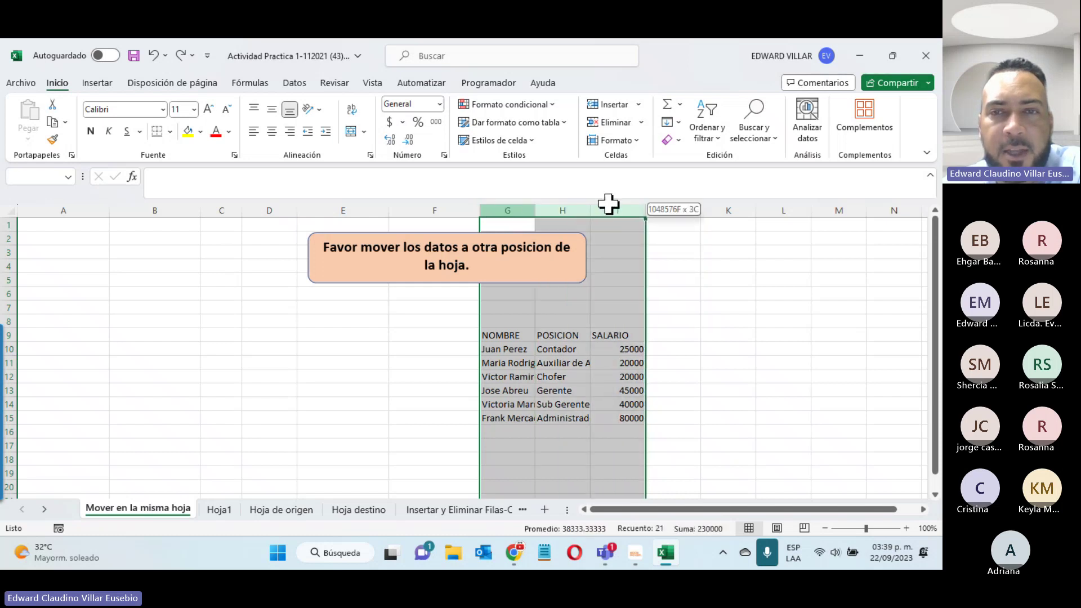
drag(507, 206, 632, 204)
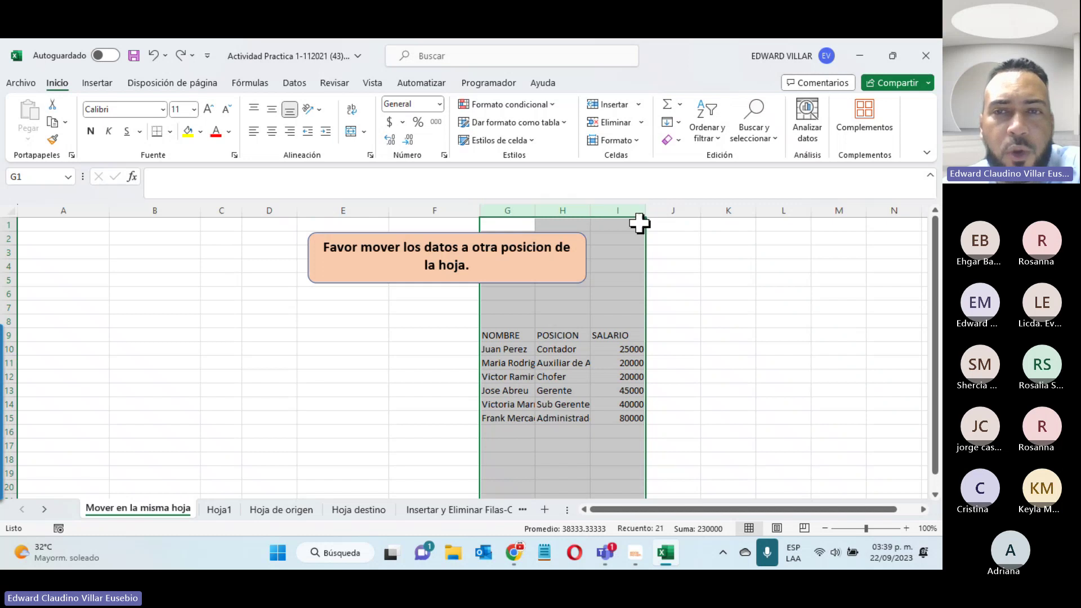
double_click(645, 204)
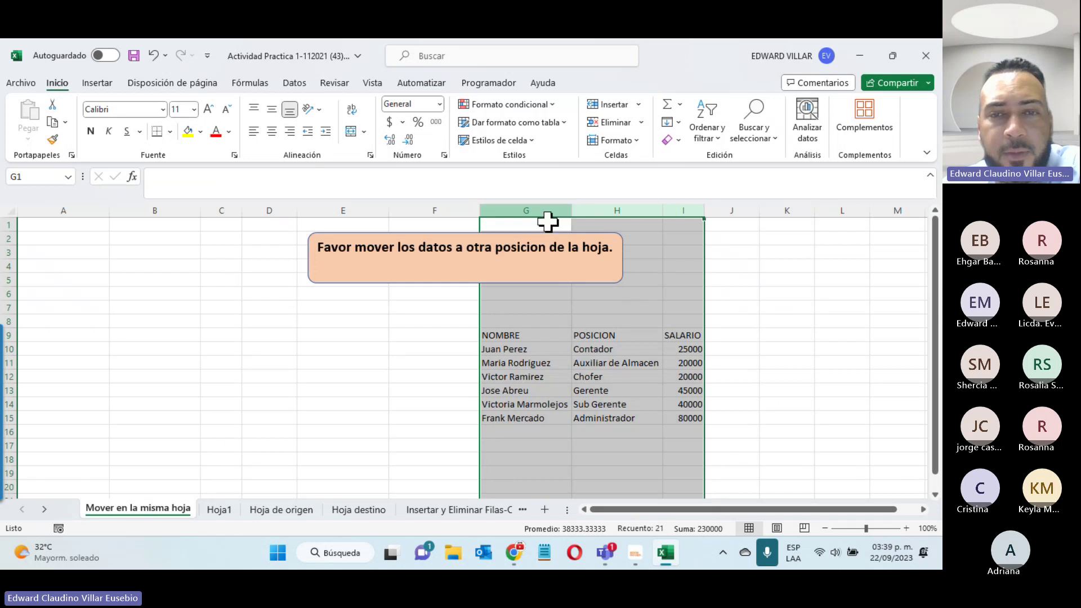
click(498, 405)
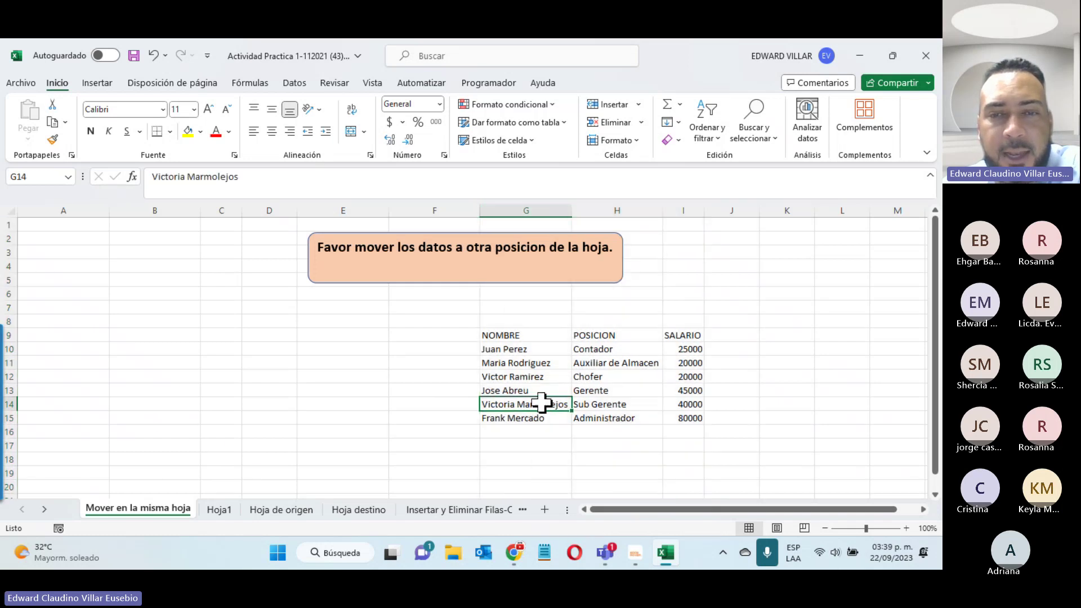
Enter a long test string in G16 and fit column G to it
click(536, 431)
text(sakdnkasndkasakdnskdnakasdasdk)
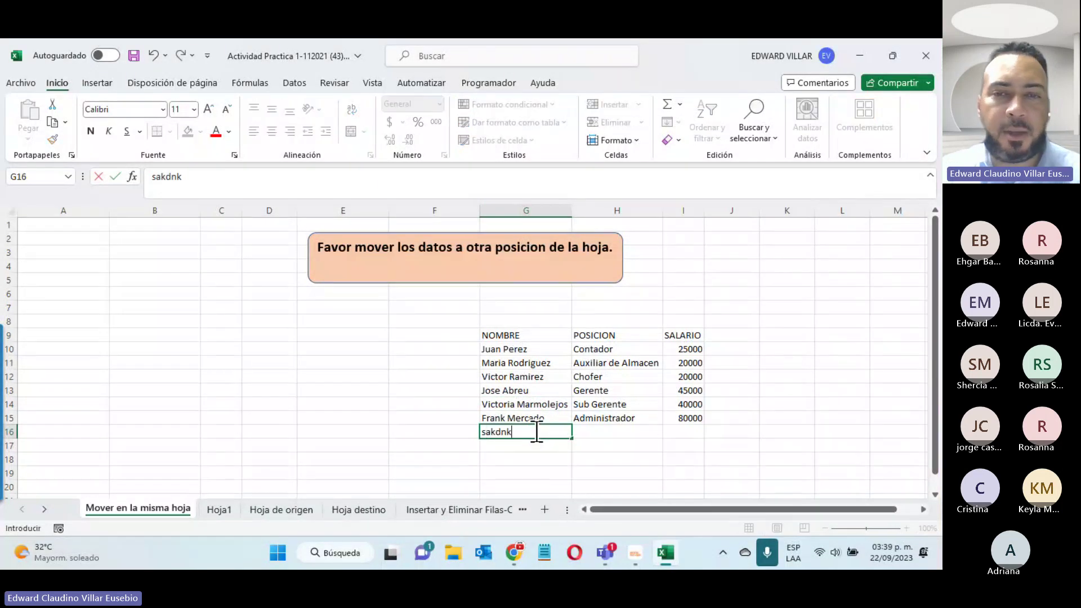
key(Return)
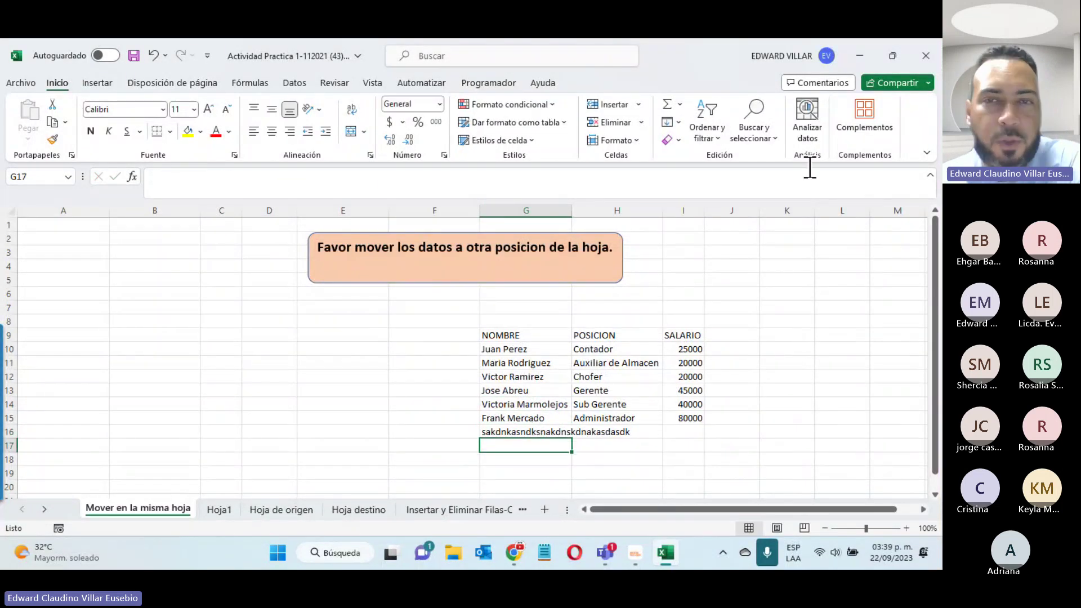
double_click(568, 206)
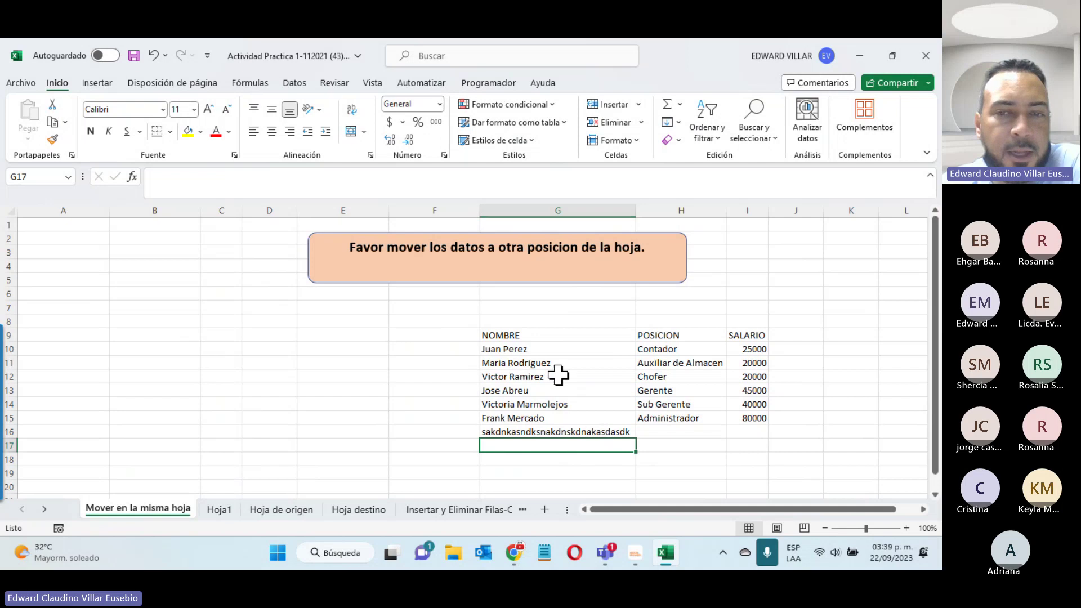
Delete the G16 test entry and refit column G to the employee names
click(532, 434)
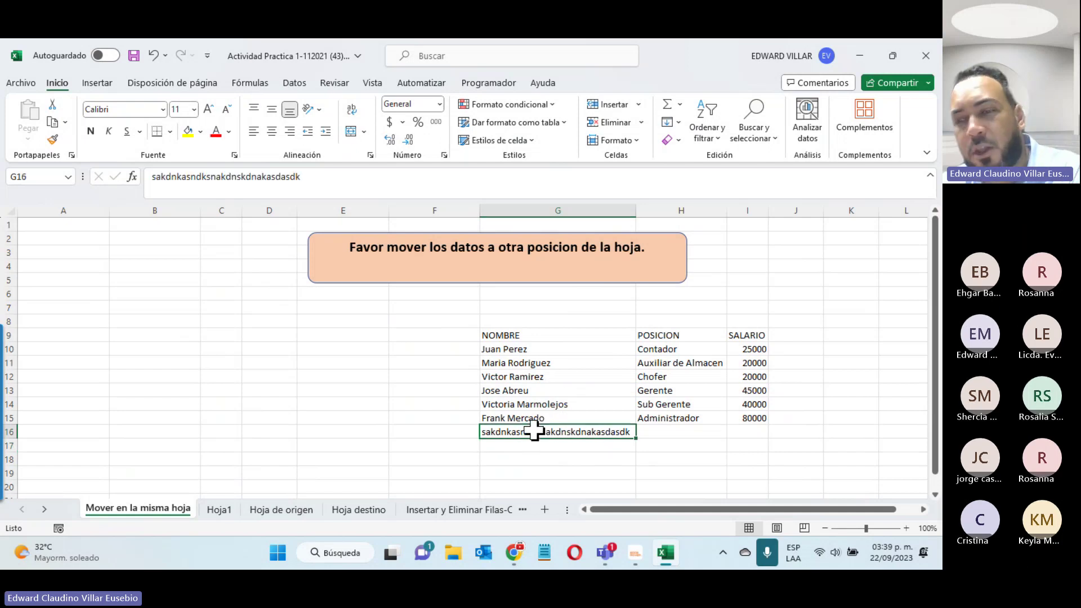
key(Delete)
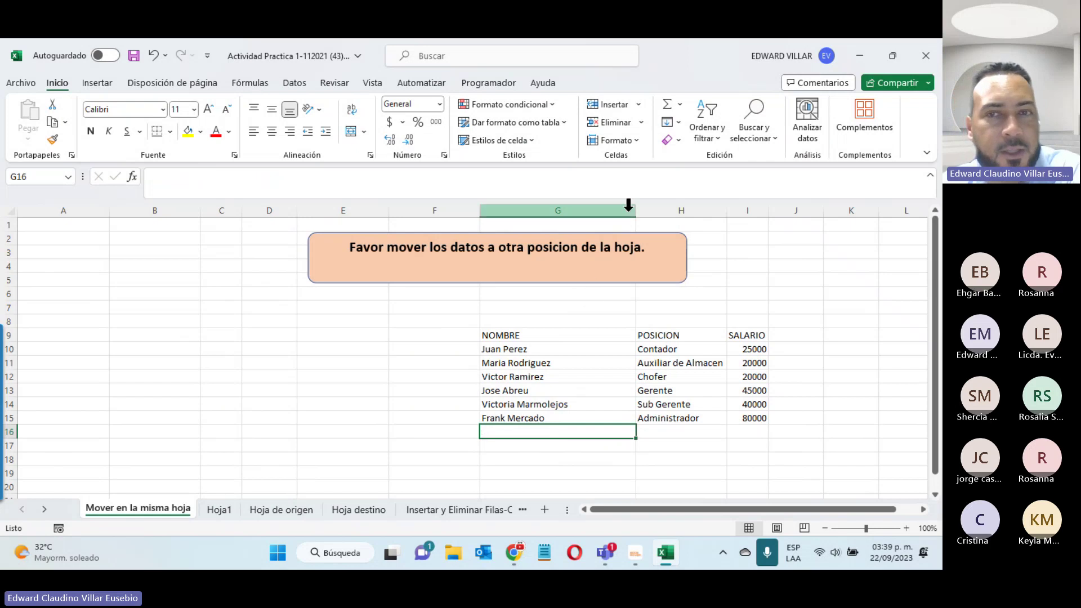
click(635, 221)
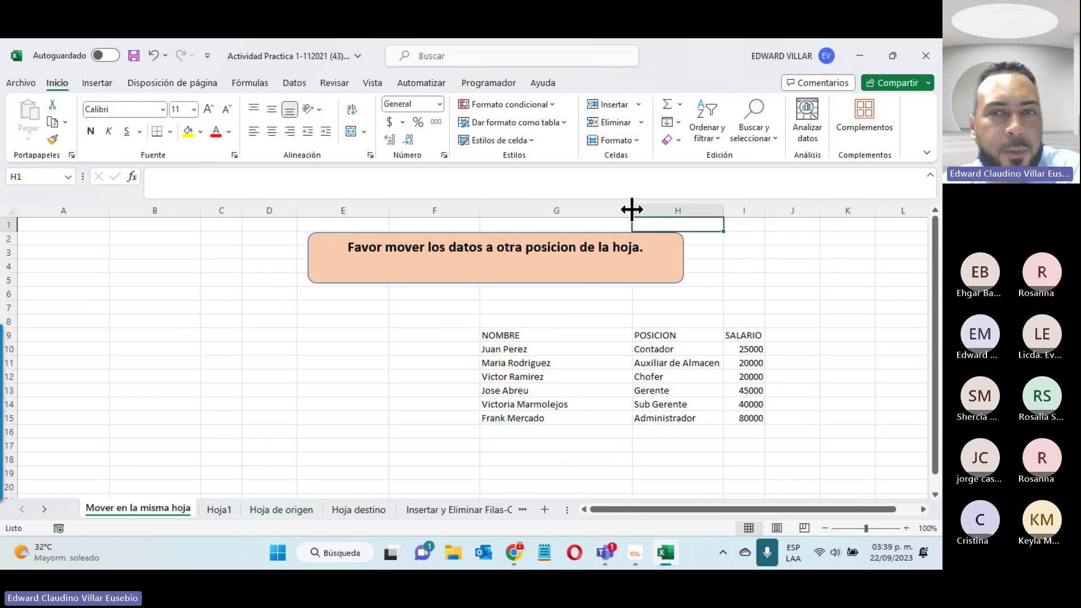
double_click(635, 209)
click(601, 546)
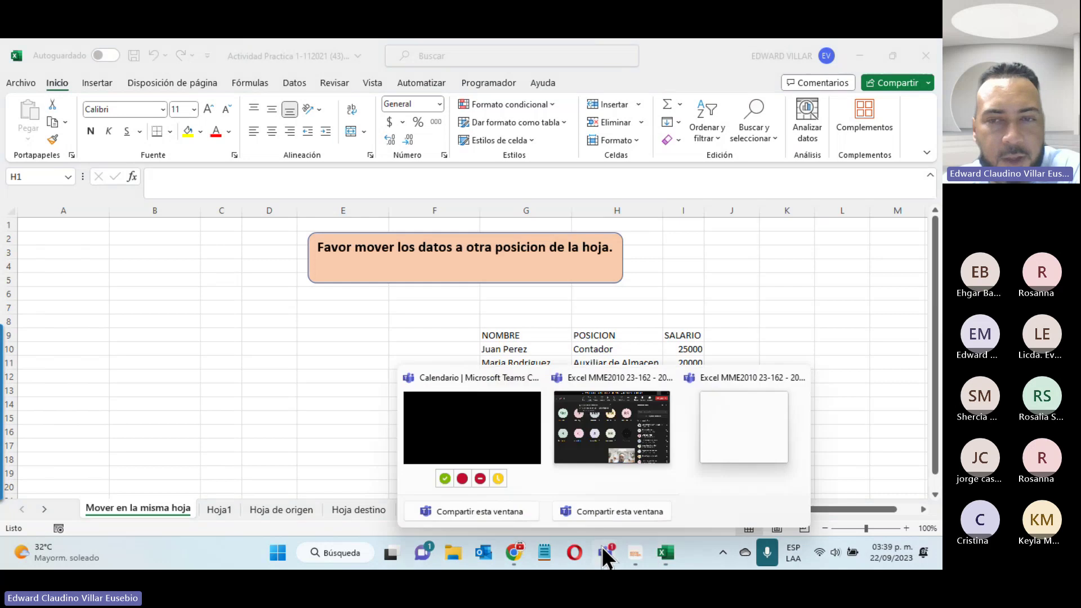
click(704, 417)
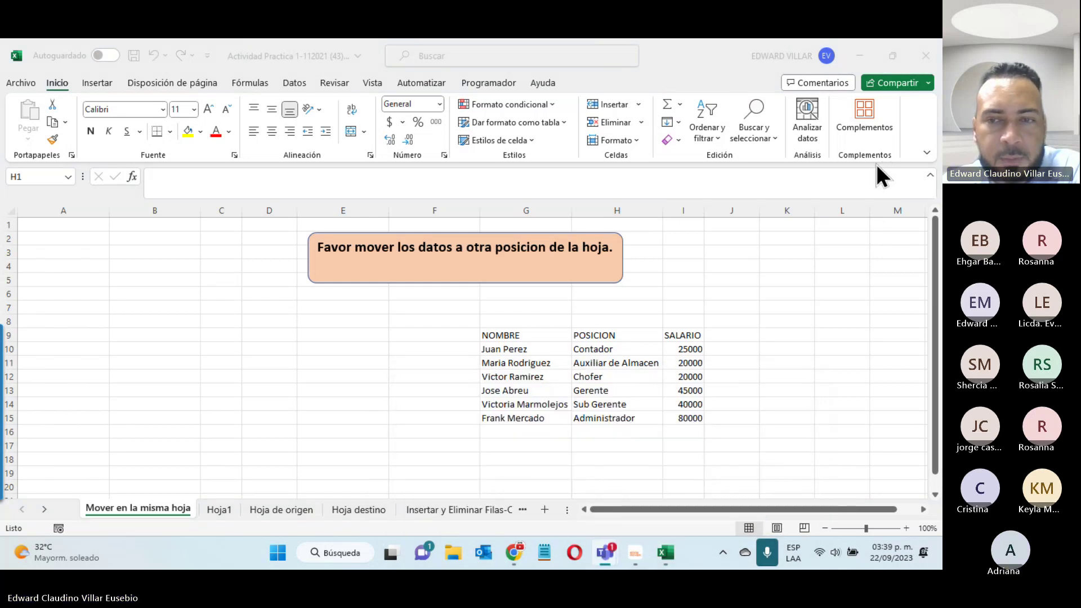
click(878, 373)
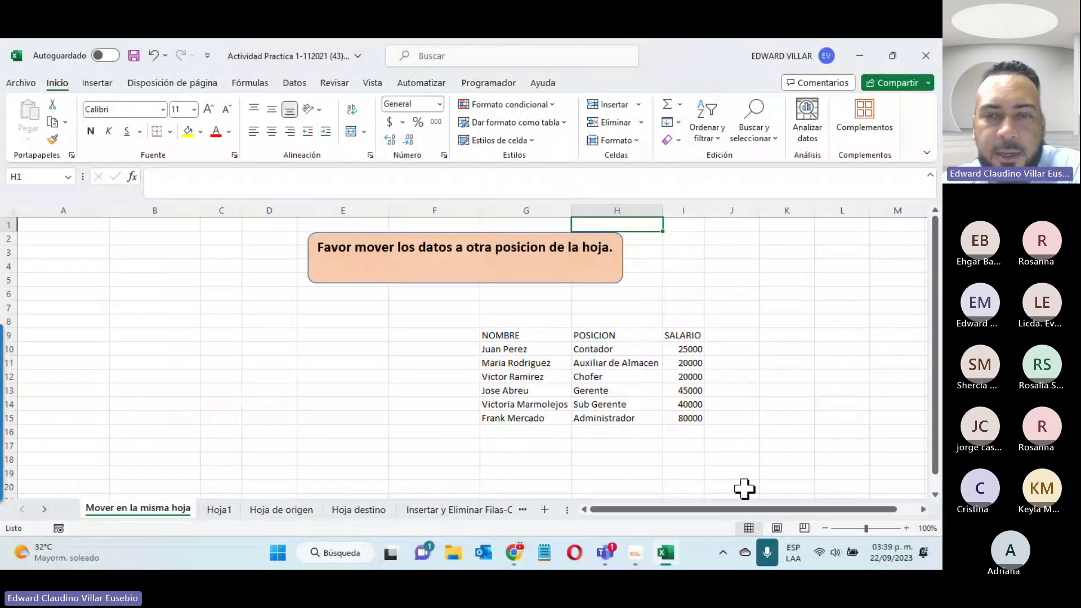
mouse_move(605, 553)
click(629, 454)
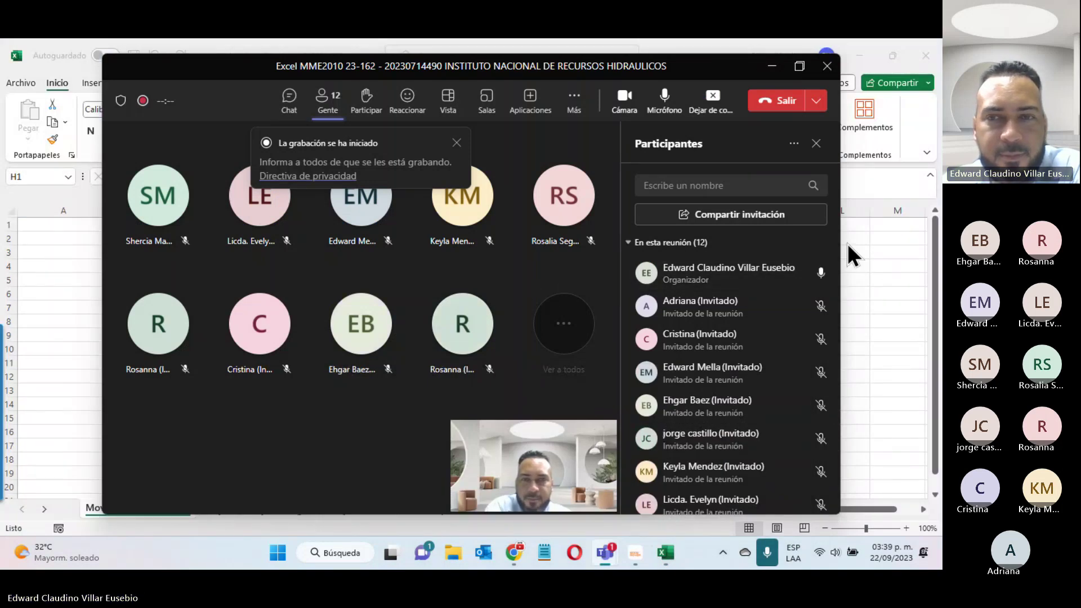
click(772, 66)
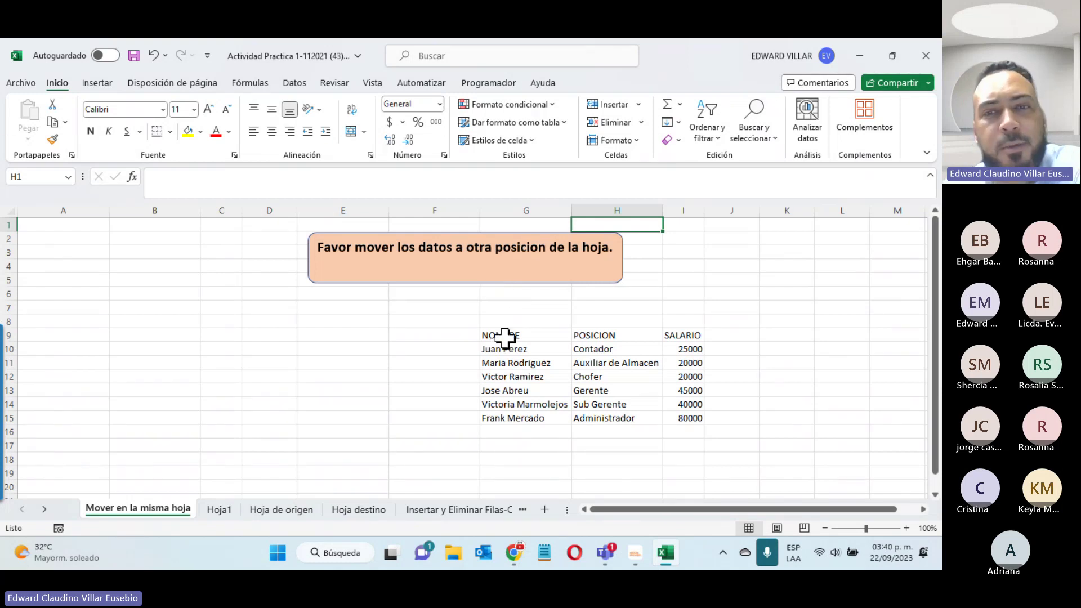
mouse_move(498, 335)
mouse_down()
mouse_move(657, 383)
mouse_move(699, 418)
mouse_up()
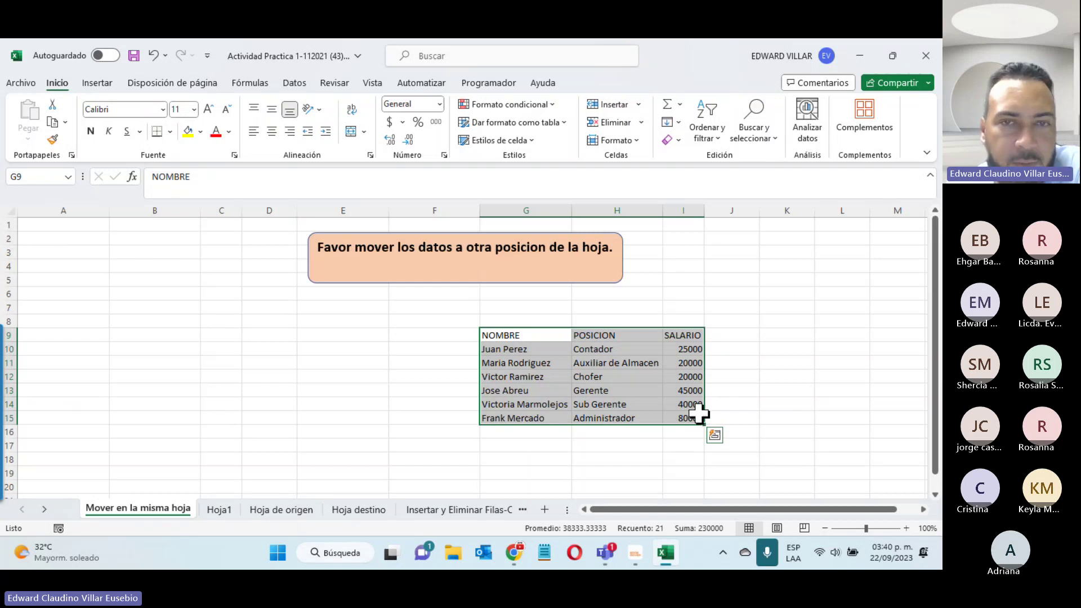
Flip between the Hoja de origen and Mover en la misma hoja tabs, ending on empty Hoja destino
click(276, 509)
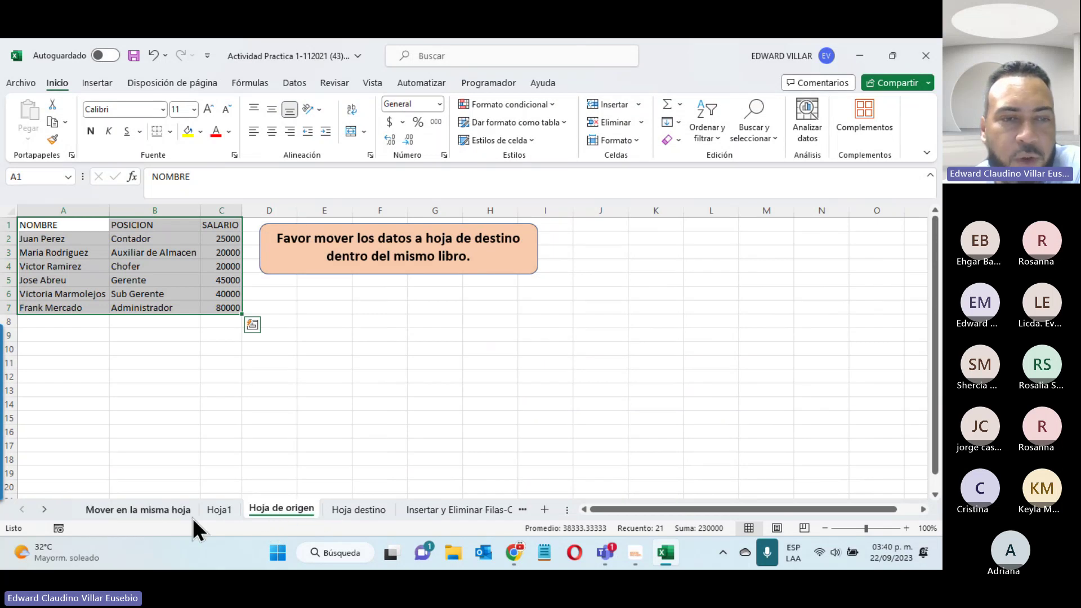
click(151, 512)
click(292, 510)
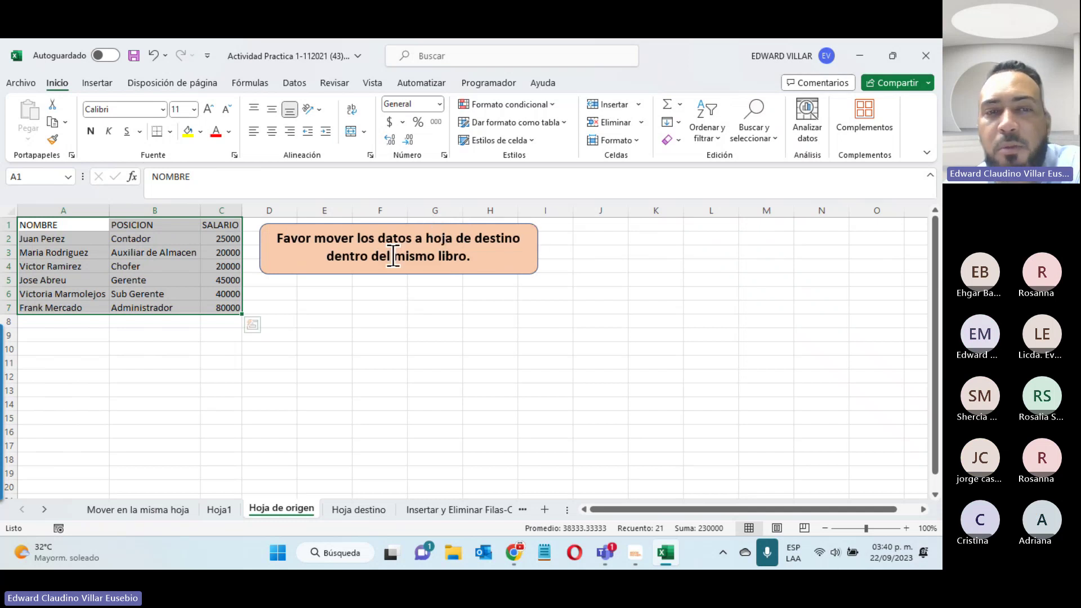
click(149, 510)
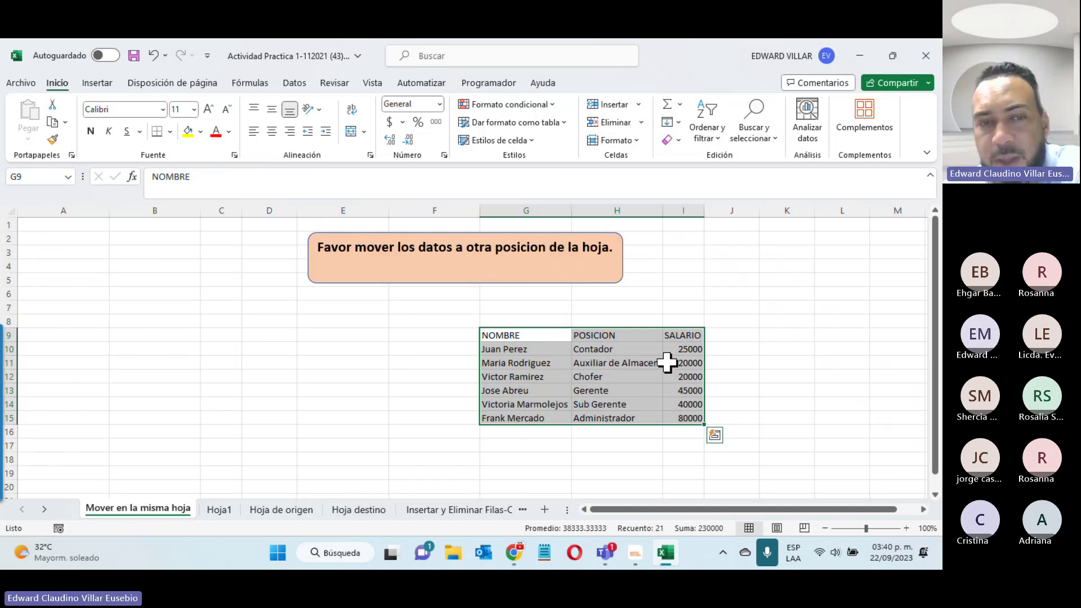
click(269, 507)
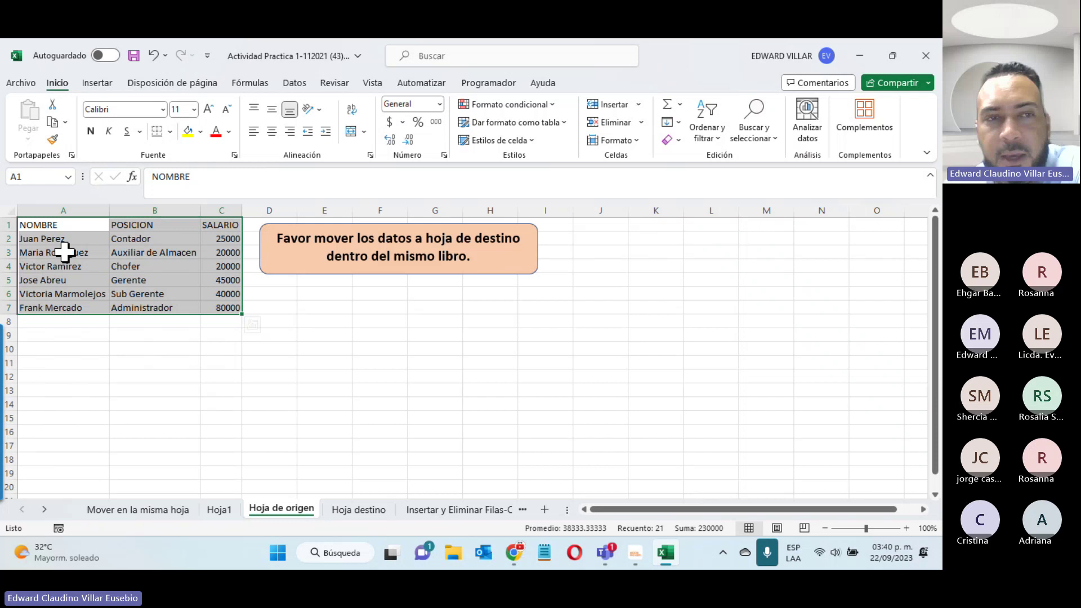
click(350, 509)
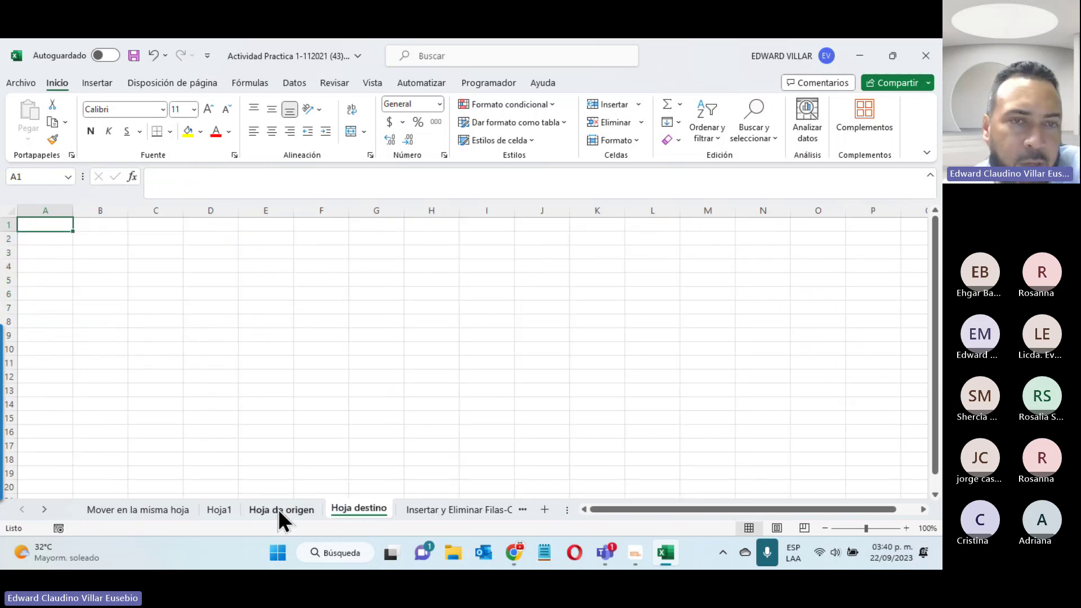
Cut the employee table from Hoja de origen and paste it at A1 of Hoja destino
click(278, 509)
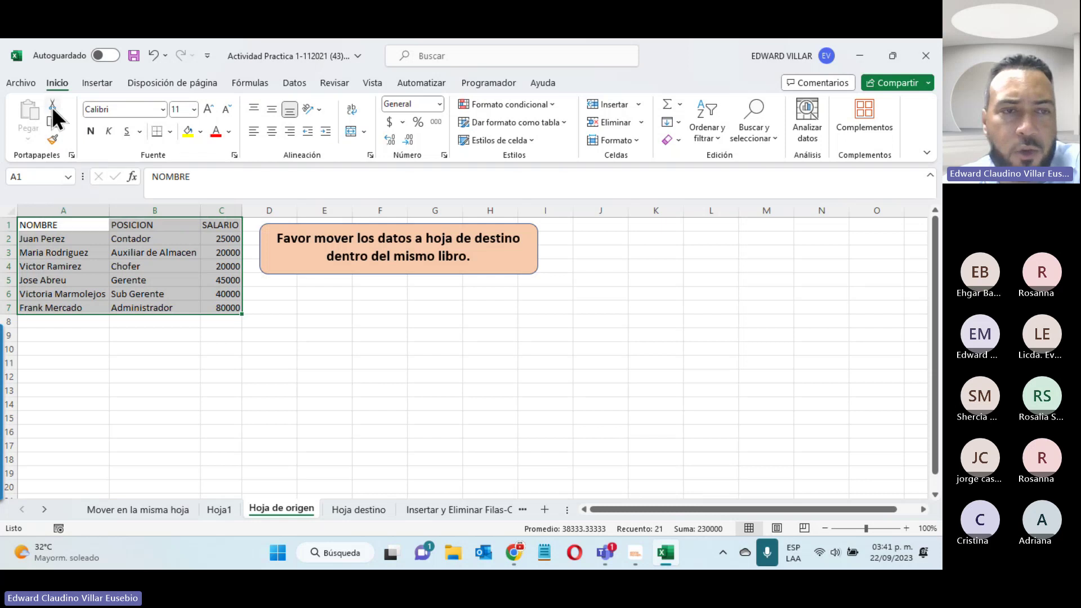
click(51, 106)
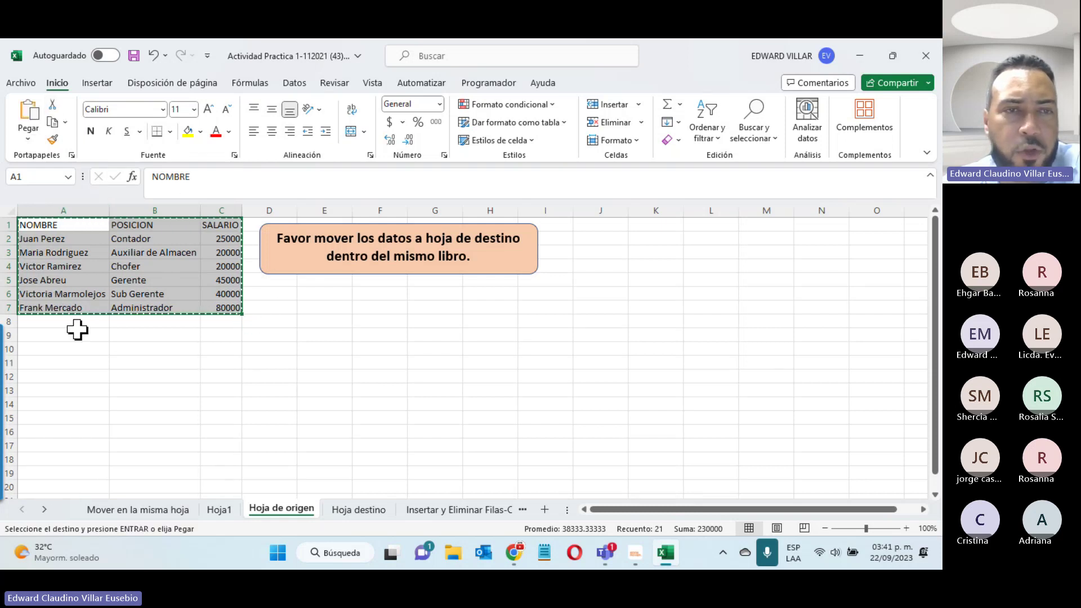
click(364, 510)
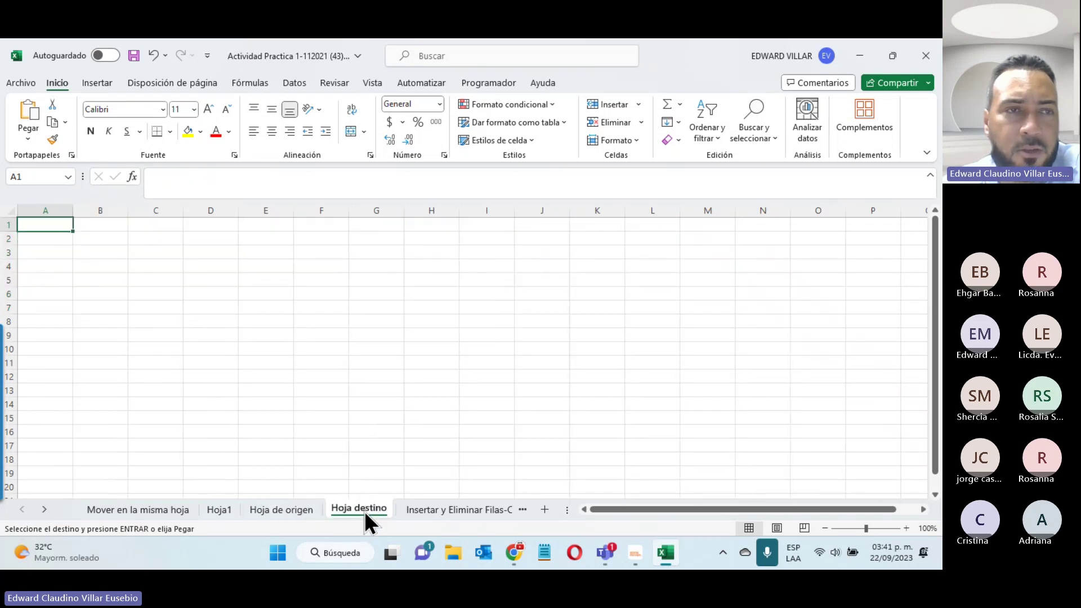
click(32, 110)
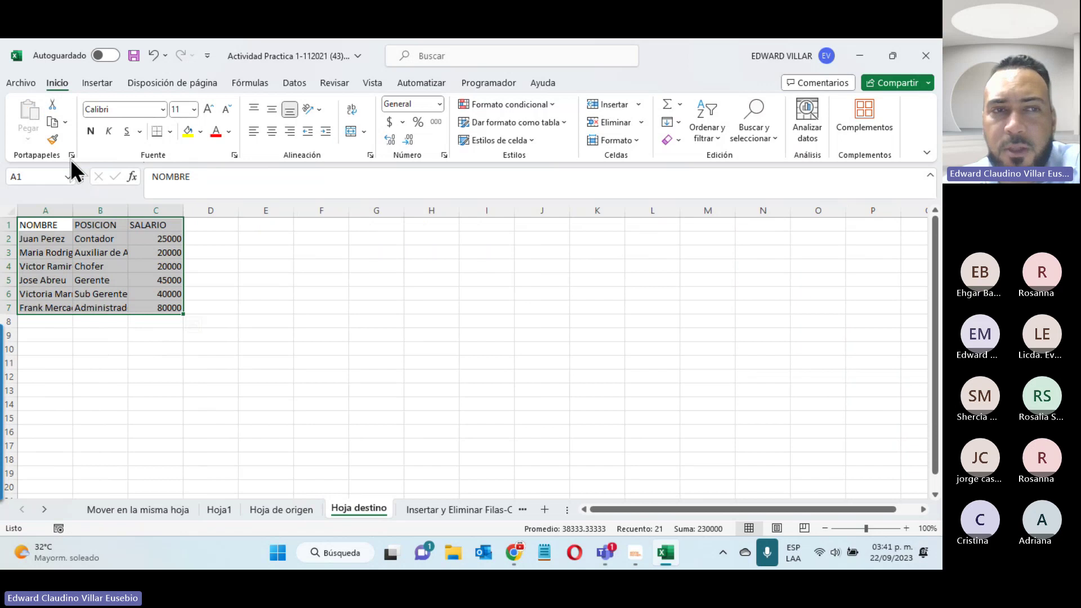
AutoFit columns A, B and C to the names, job titles and salaries
double_click(73, 210)
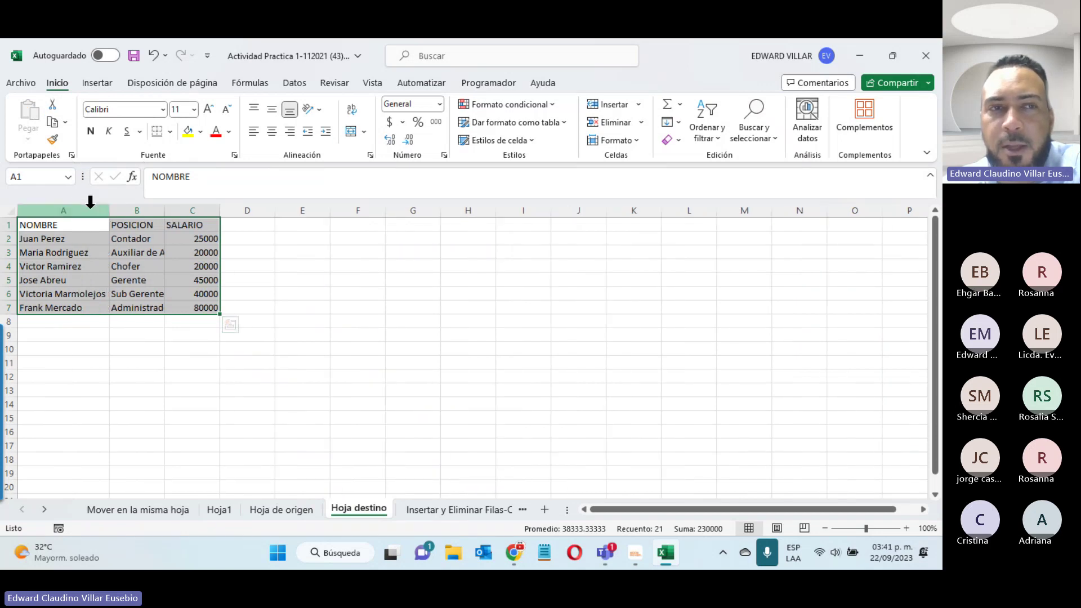
double_click(164, 210)
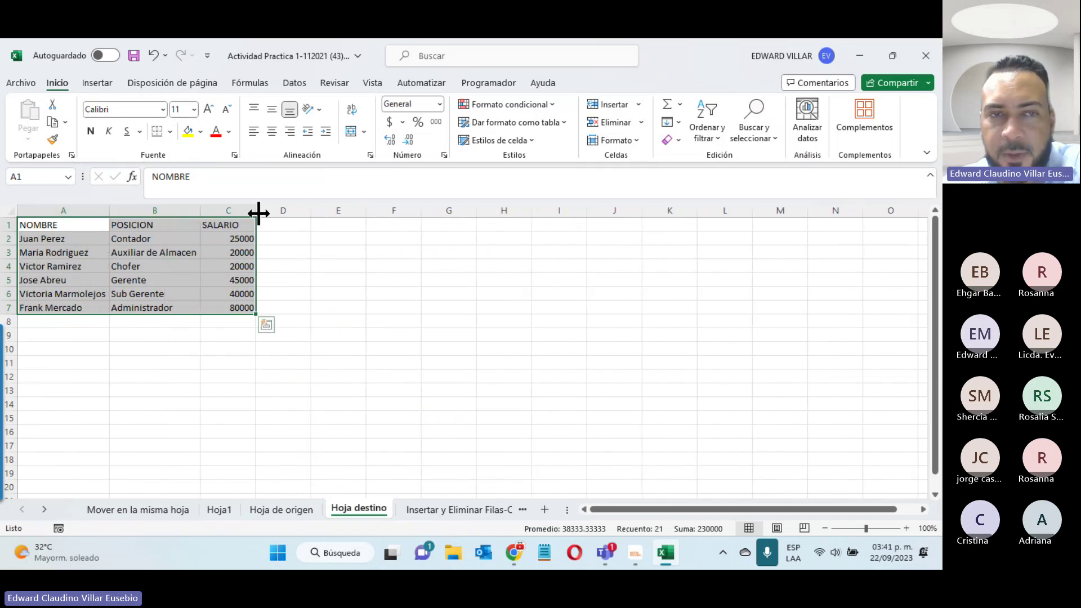
double_click(257, 211)
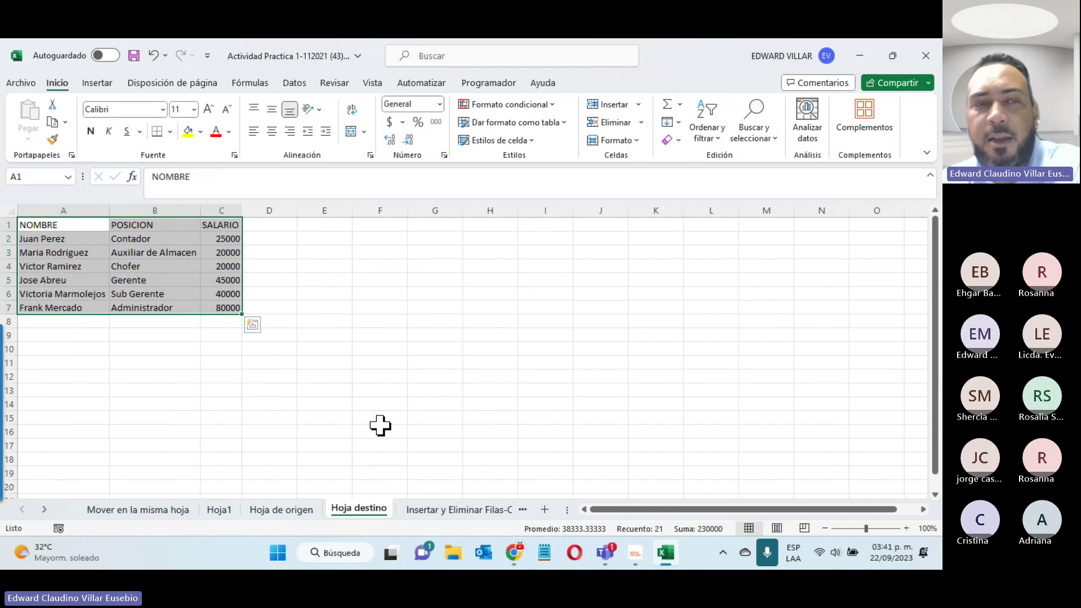
key(Escape)
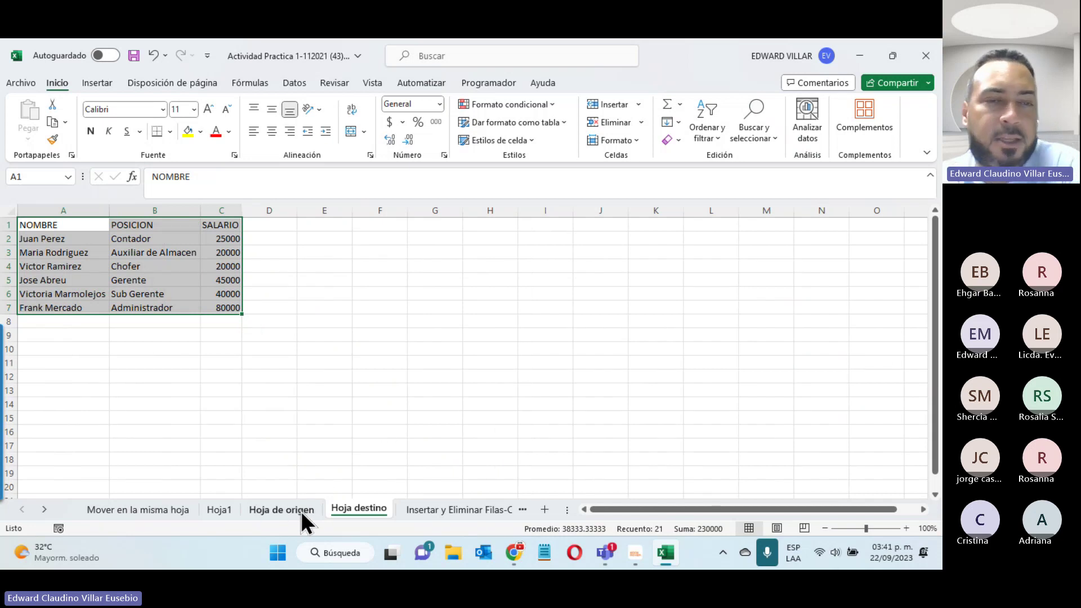
Confirm Hoja de origen is now empty, then open the Insertar y Eliminar Filas-Columnas sheet
click(300, 511)
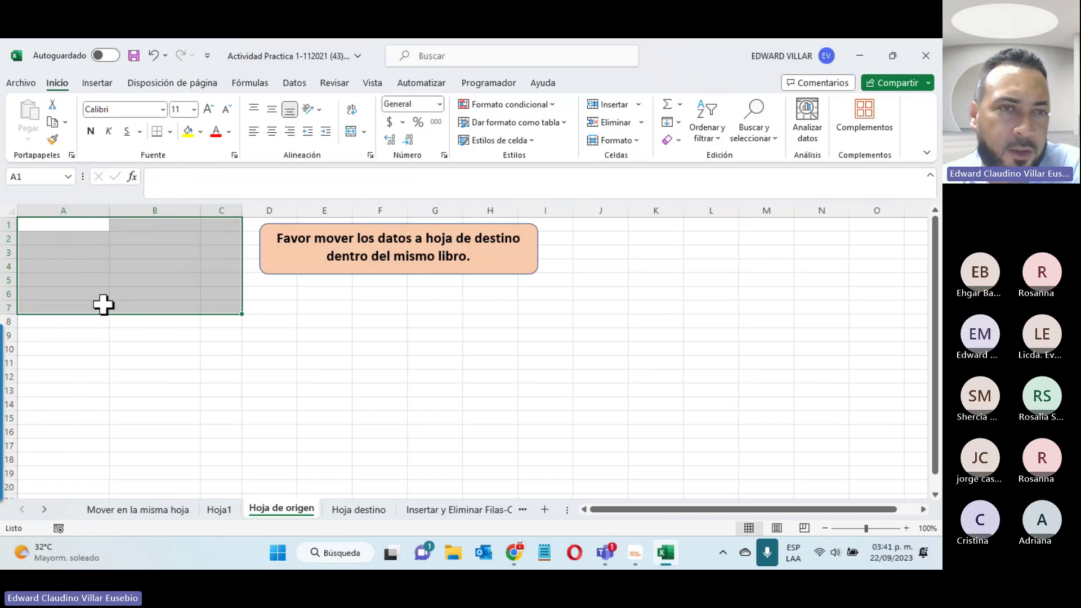
click(367, 508)
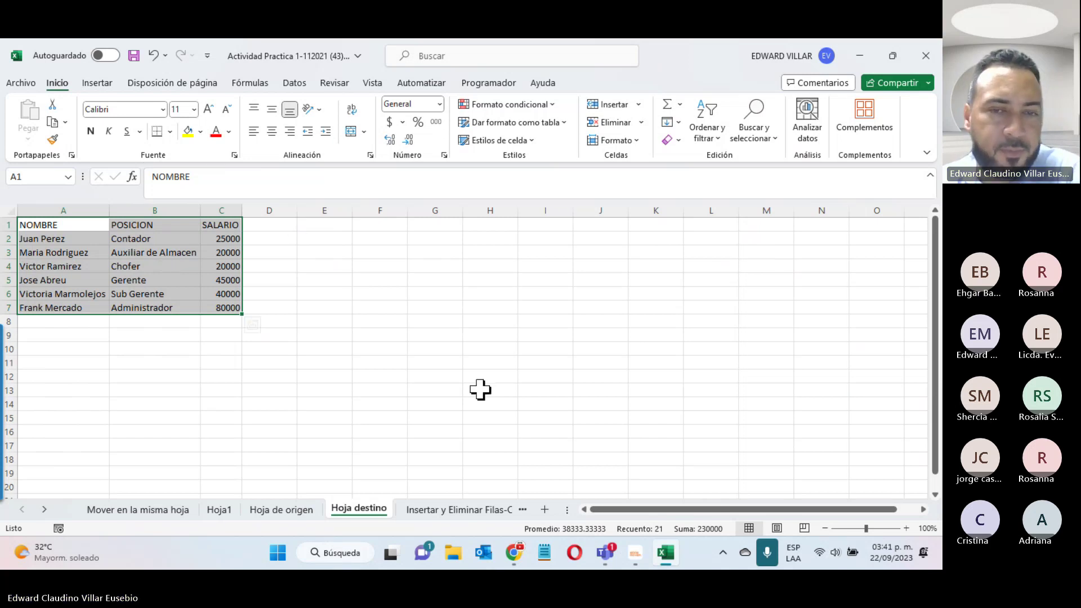
click(388, 324)
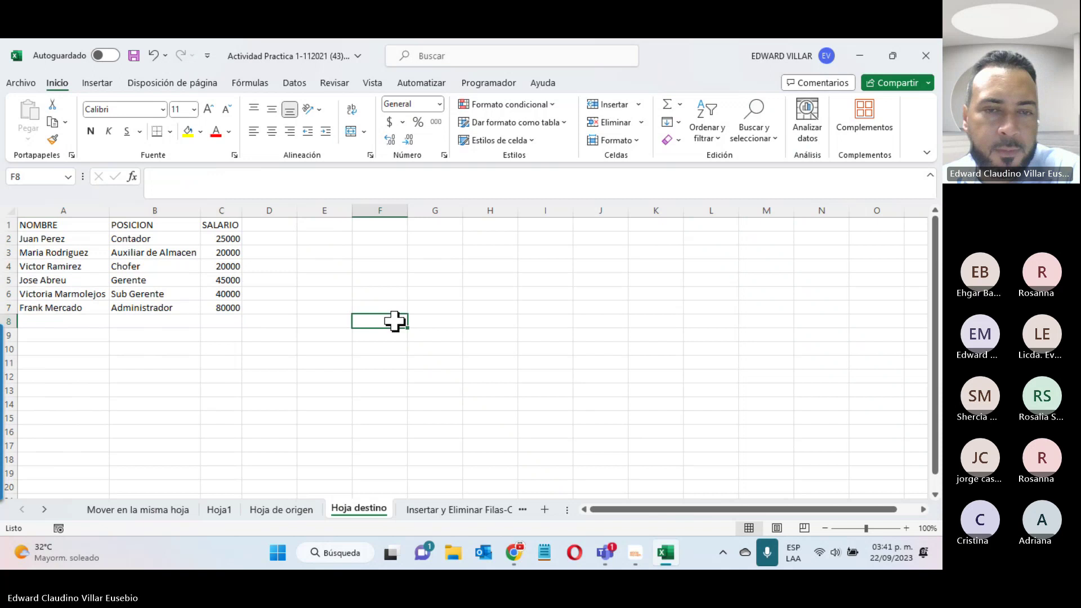
click(454, 510)
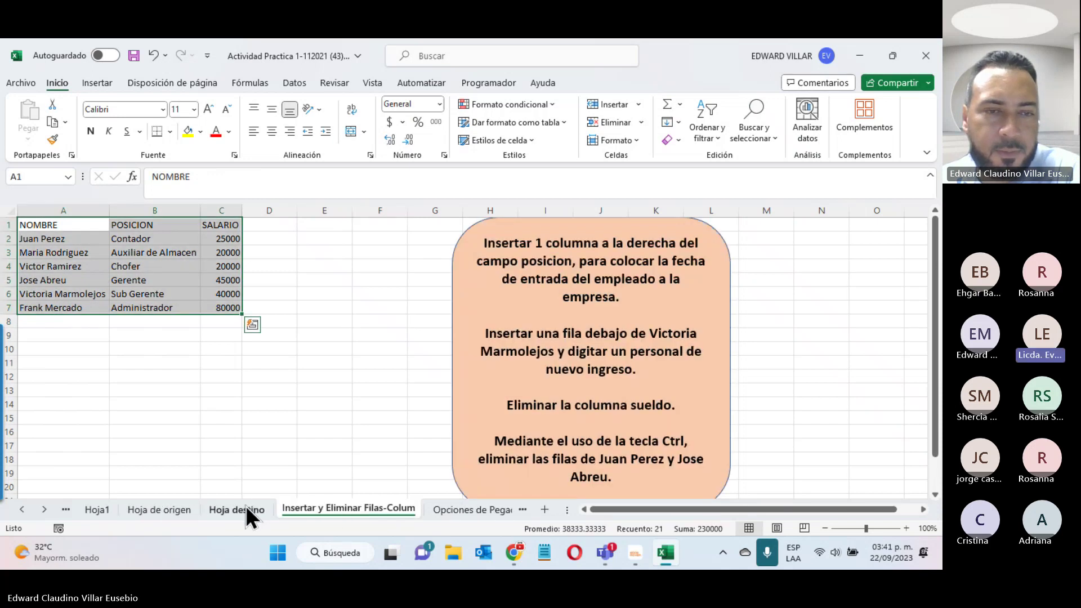
Turn off the Teams meeting camera and minimize the meeting window to get back to Excel
click(245, 505)
mouse_move(605, 553)
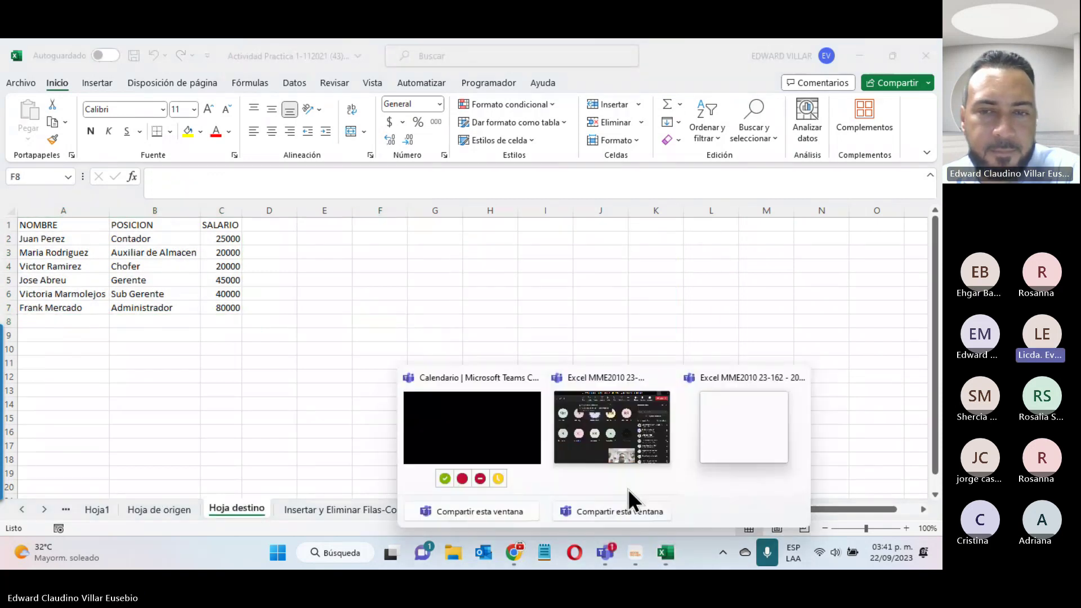
click(647, 434)
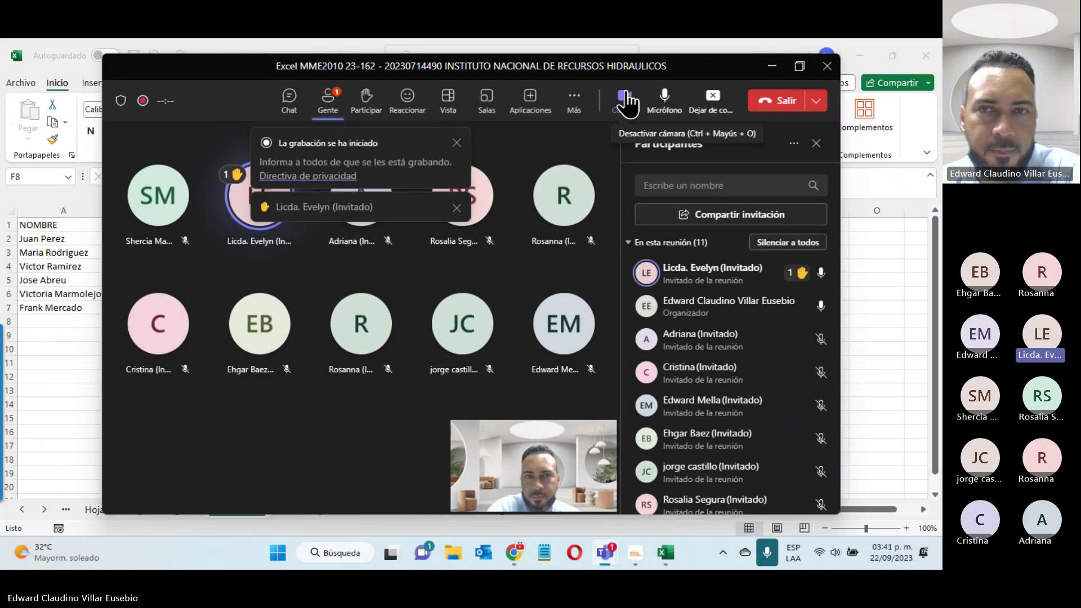
click(627, 103)
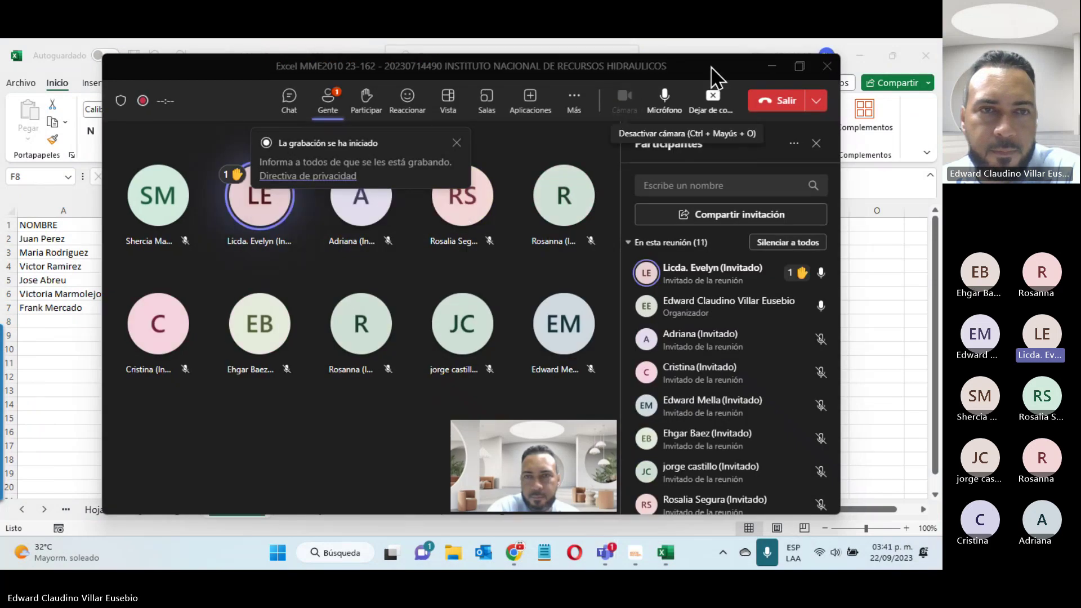
click(772, 66)
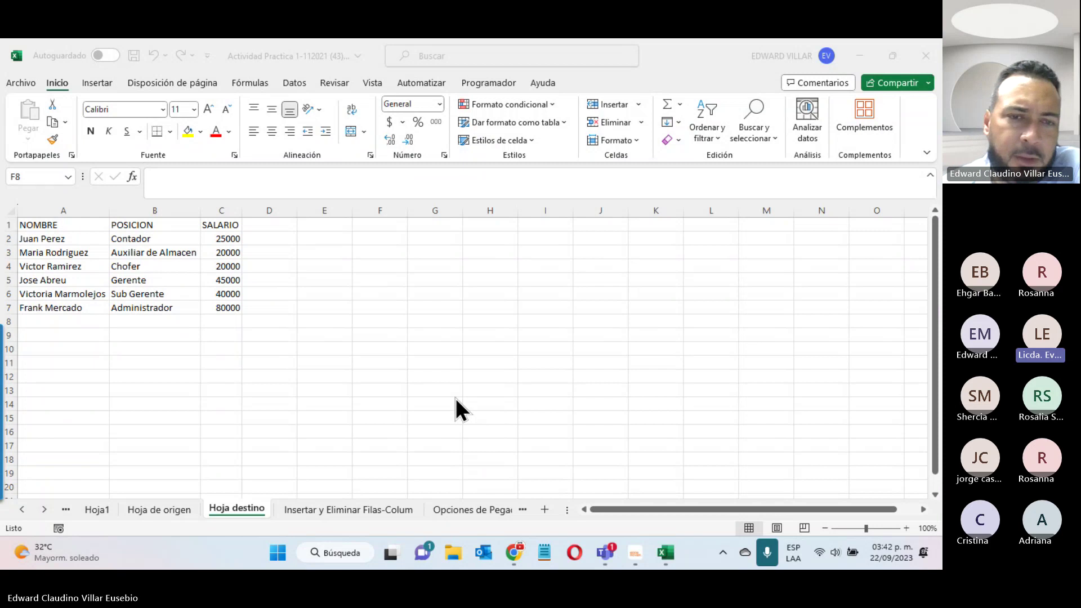
Insert an empty column C right of POSICION on the Insertar y Eliminar sheet
click(364, 512)
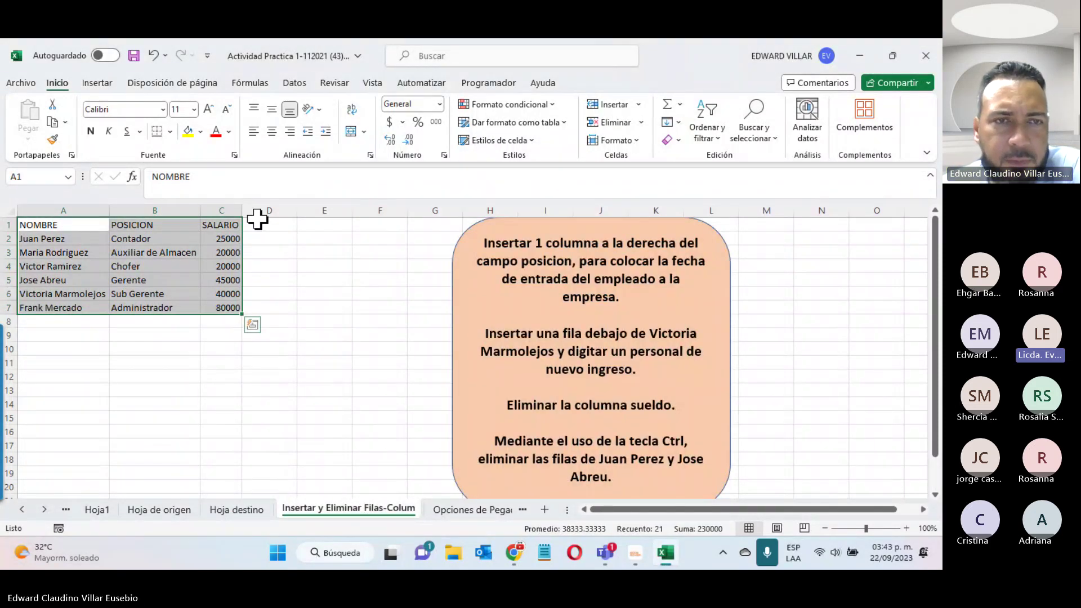
click(222, 207)
right_click(222, 208)
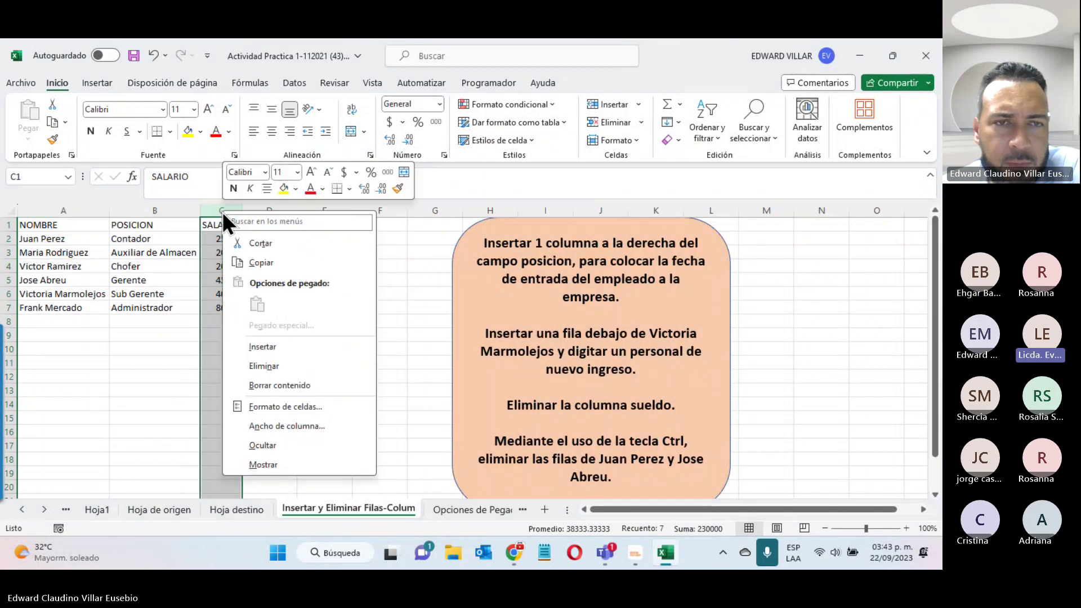
click(268, 341)
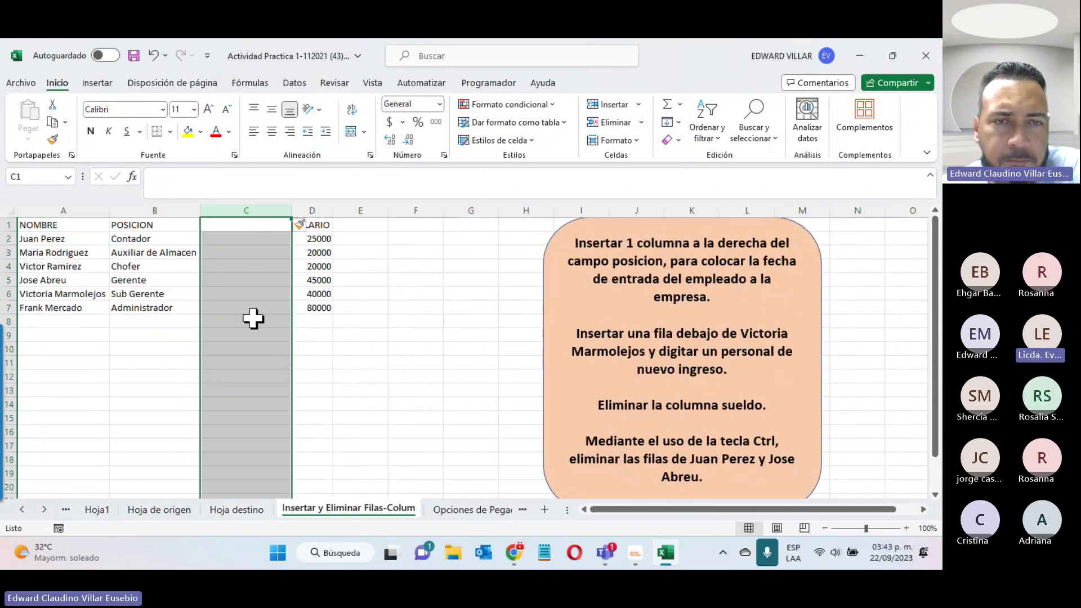
Insert blank rows 5 and 7 inside the employee table
click(9, 280)
right_click(9, 280)
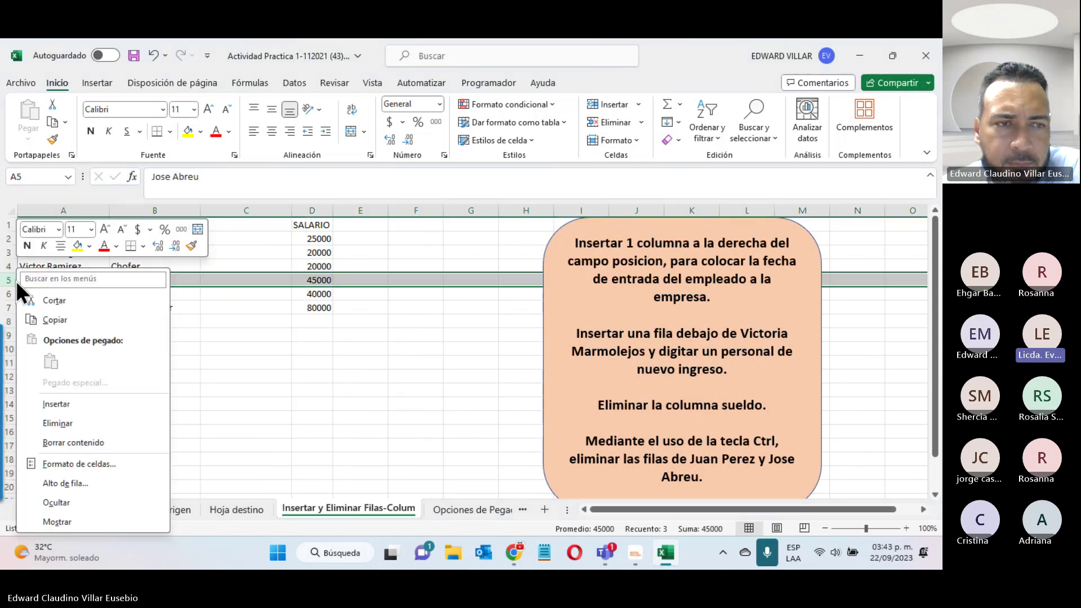
click(53, 402)
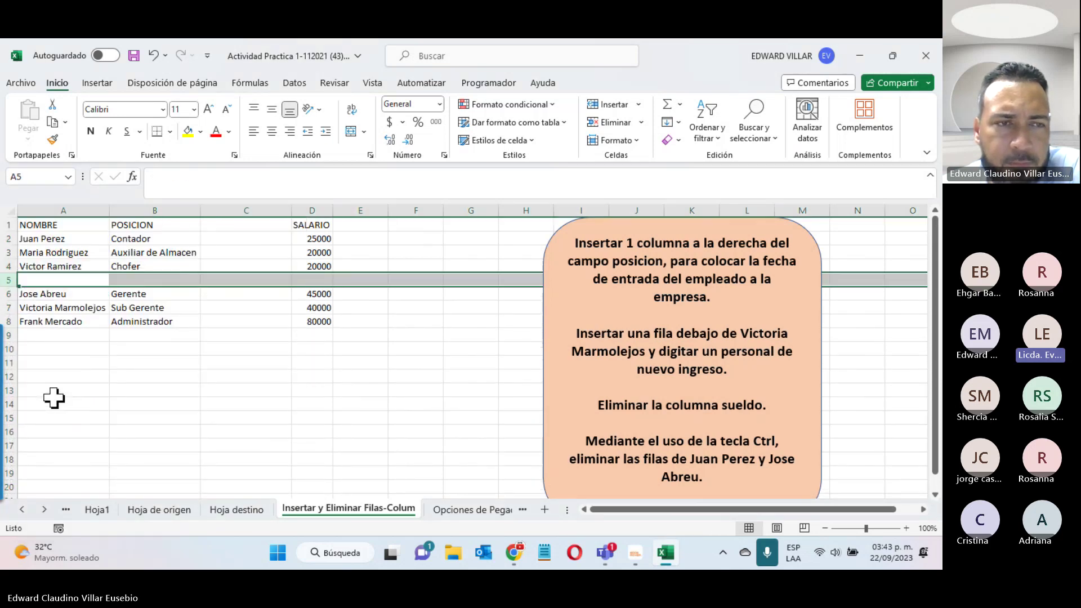
click(5, 307)
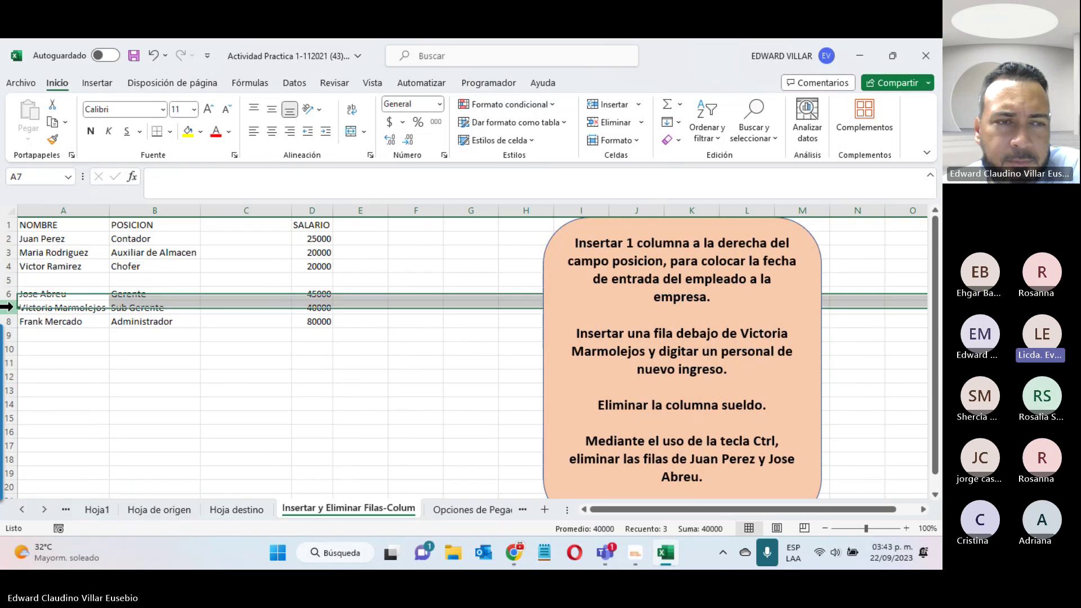
right_click(4, 307)
click(42, 174)
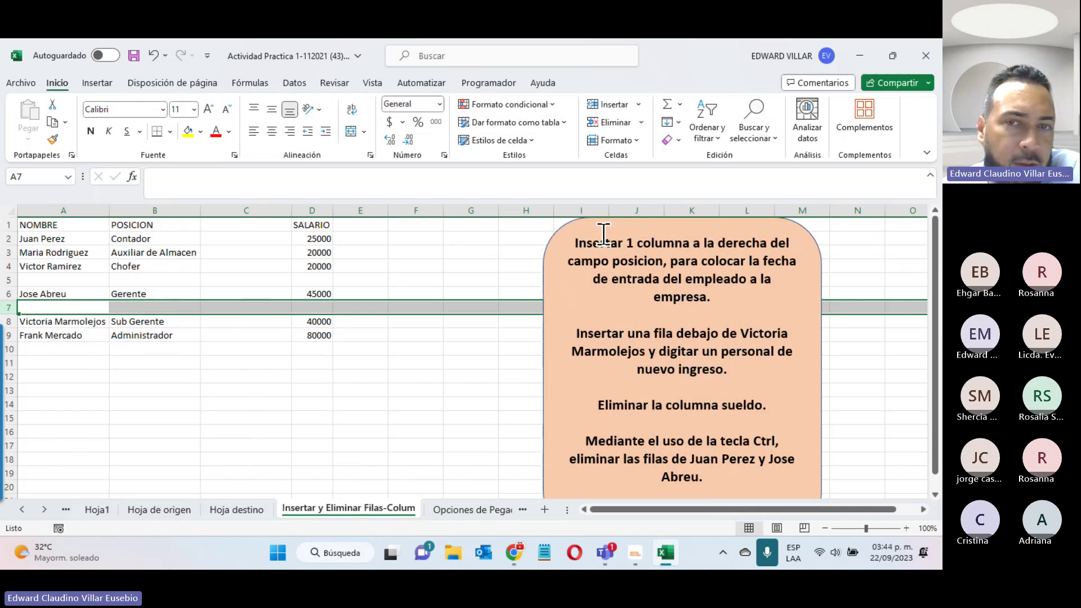
Select the instruction box, then switch to the Opciones de Pegado sheet with the salary table
click(554, 434)
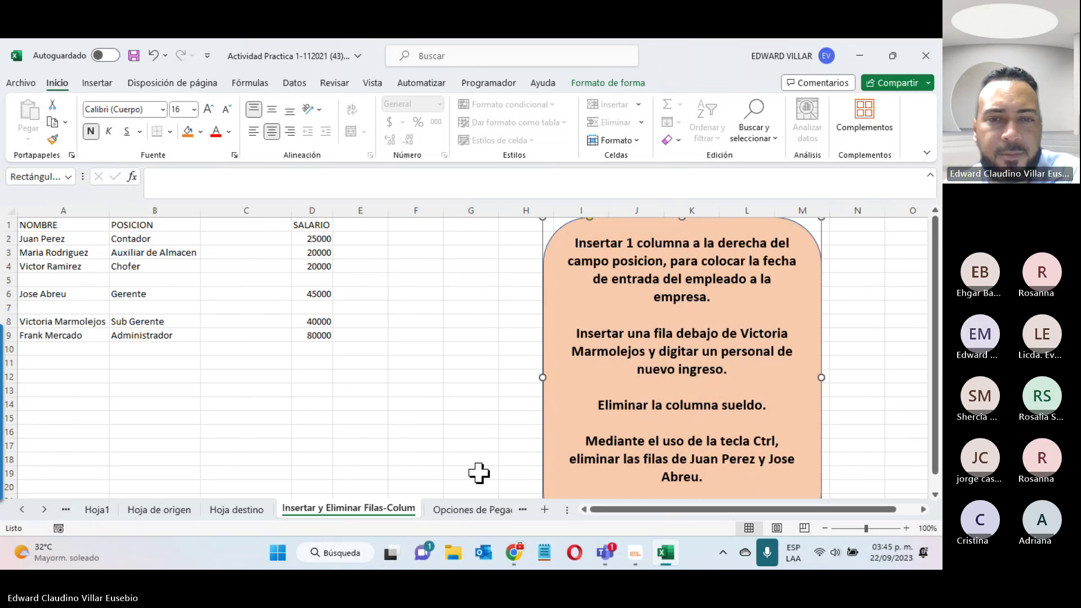
click(480, 509)
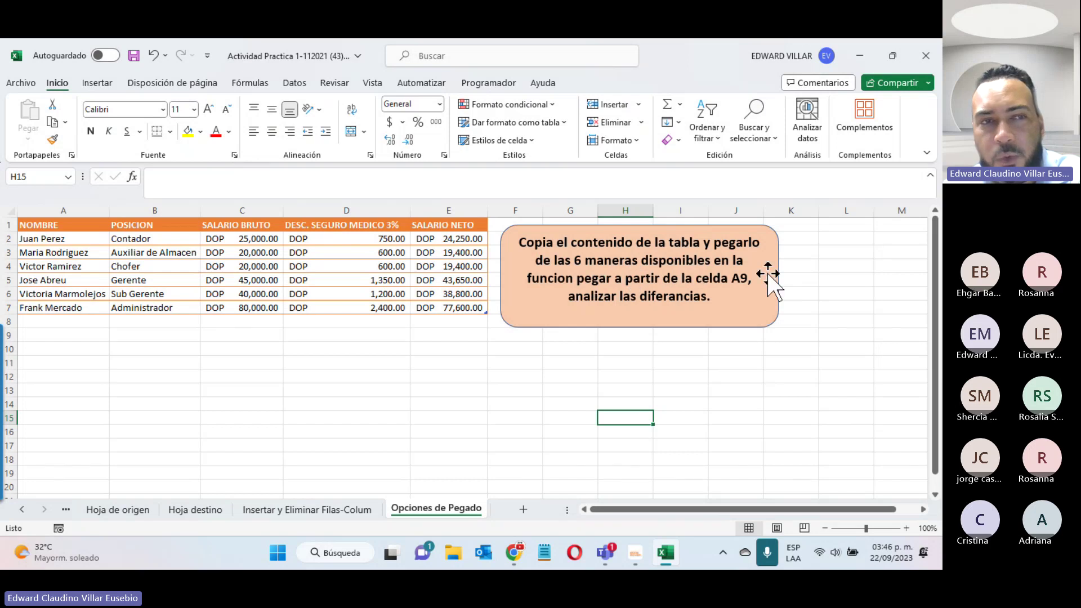
Inspect the salary values and the discount and net salary formulas in D2 and E2
click(85, 280)
click(73, 252)
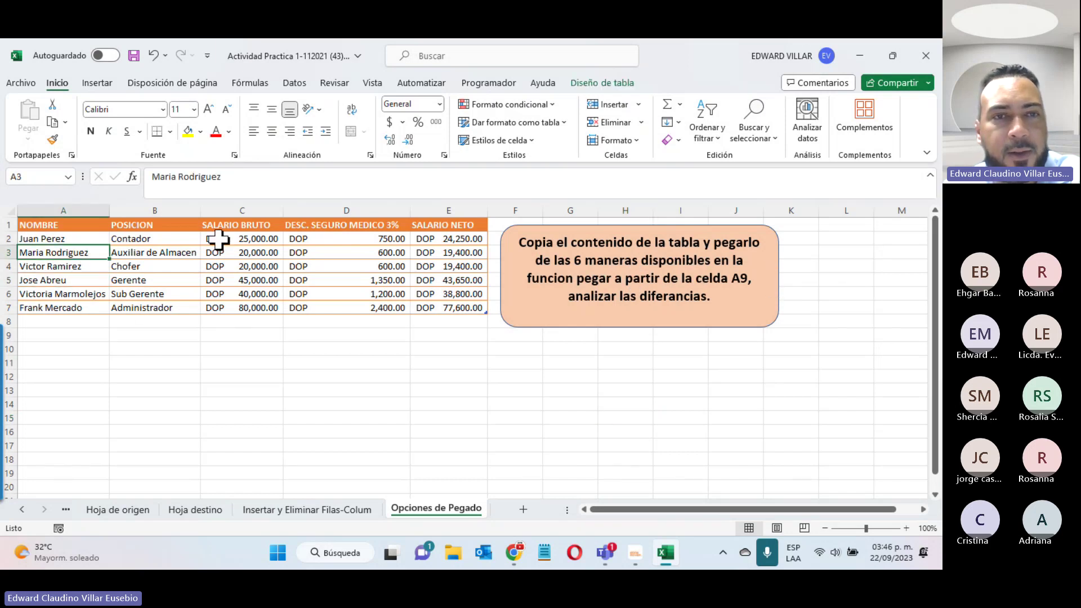
click(234, 239)
click(248, 254)
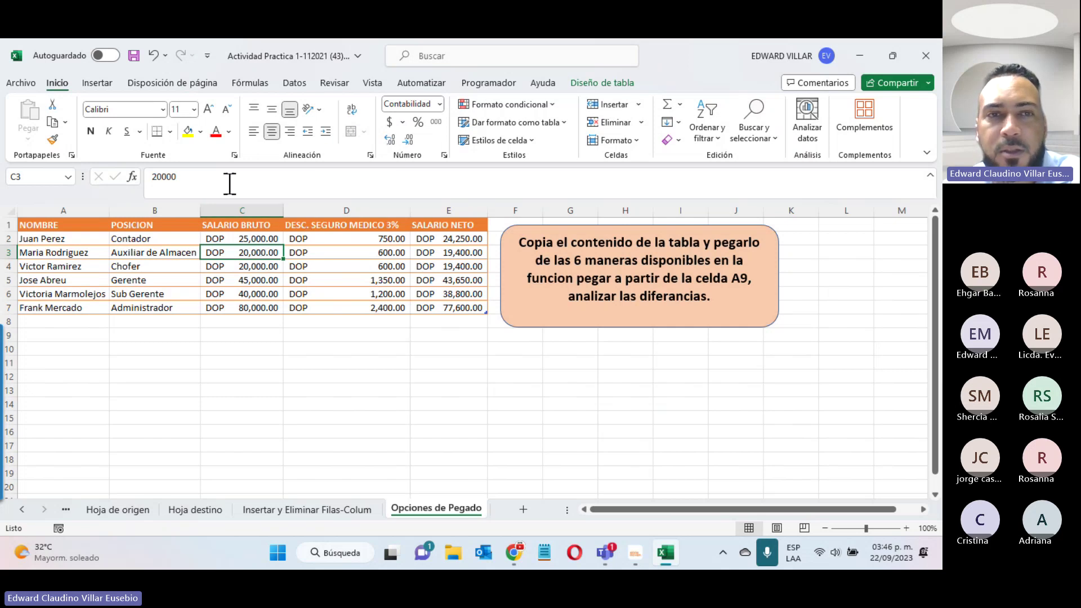
click(346, 242)
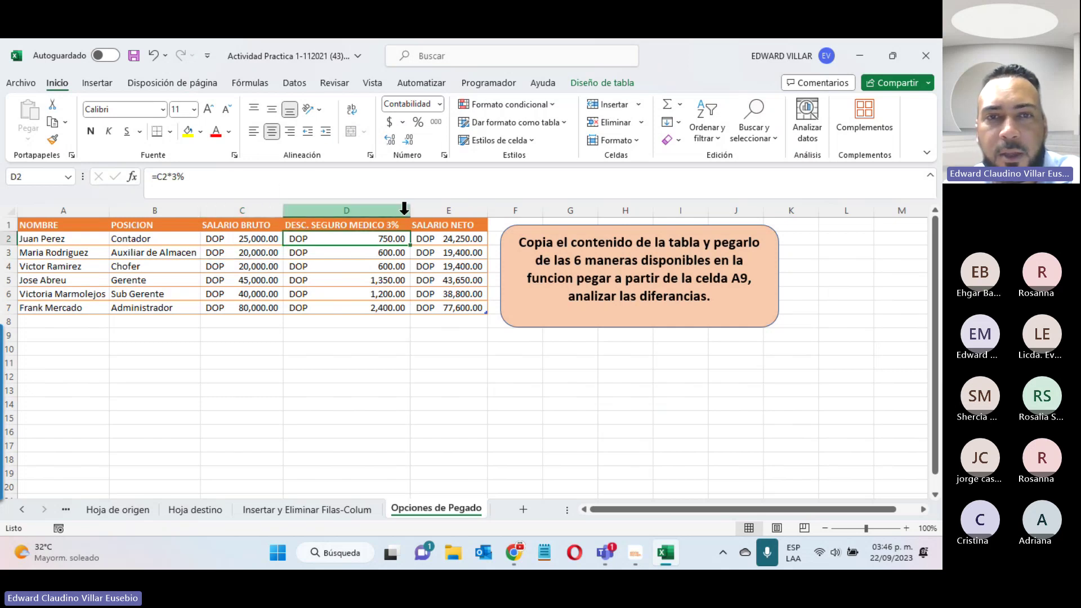
click(434, 238)
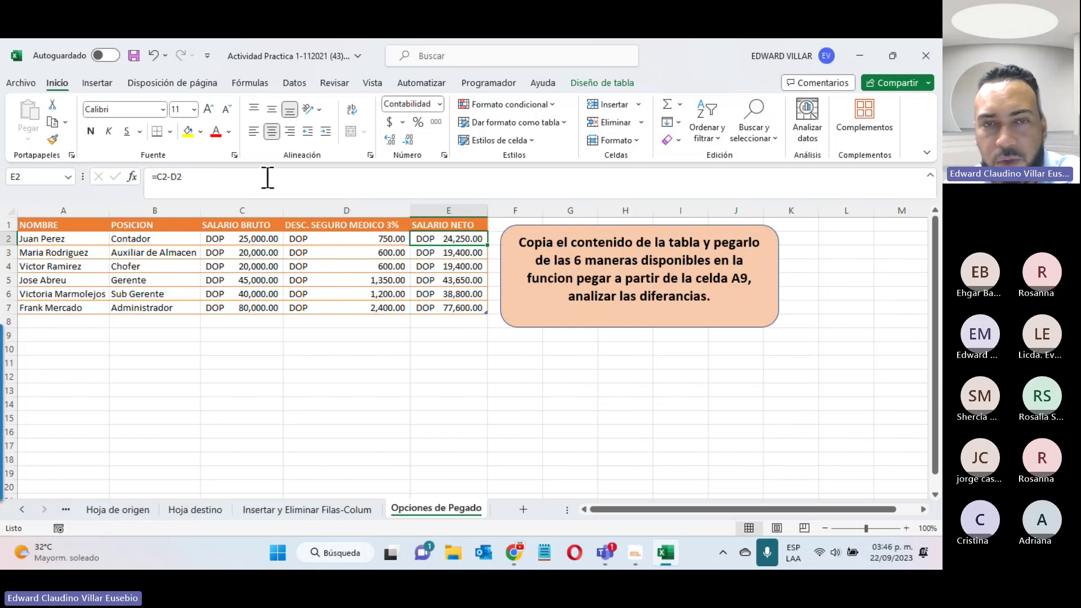
Copy the whole salary table A1:E7
drag(44, 227, 433, 304)
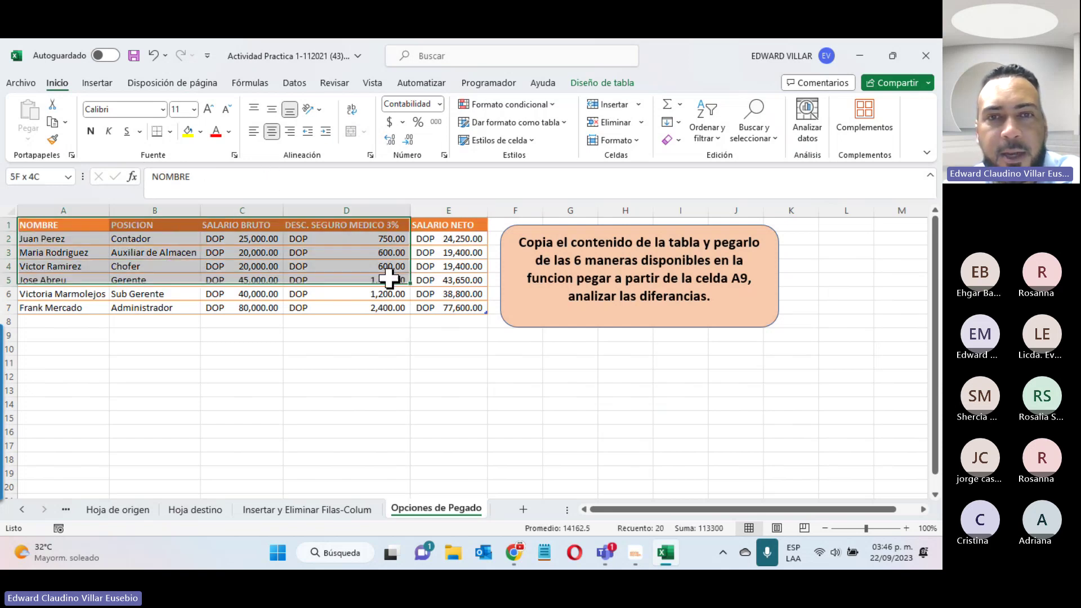
right_click(325, 245)
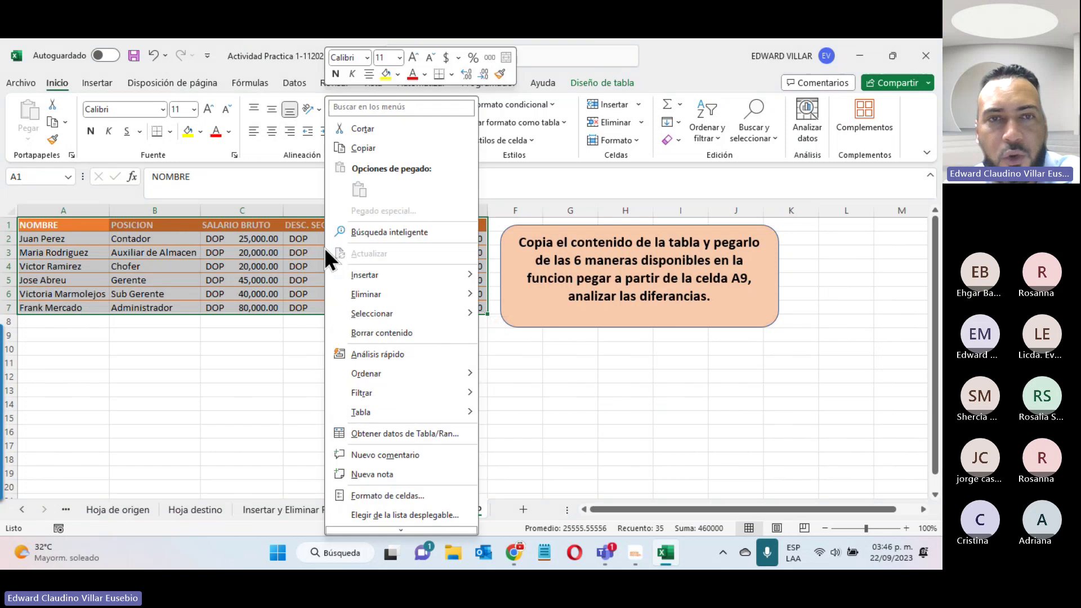
click(362, 147)
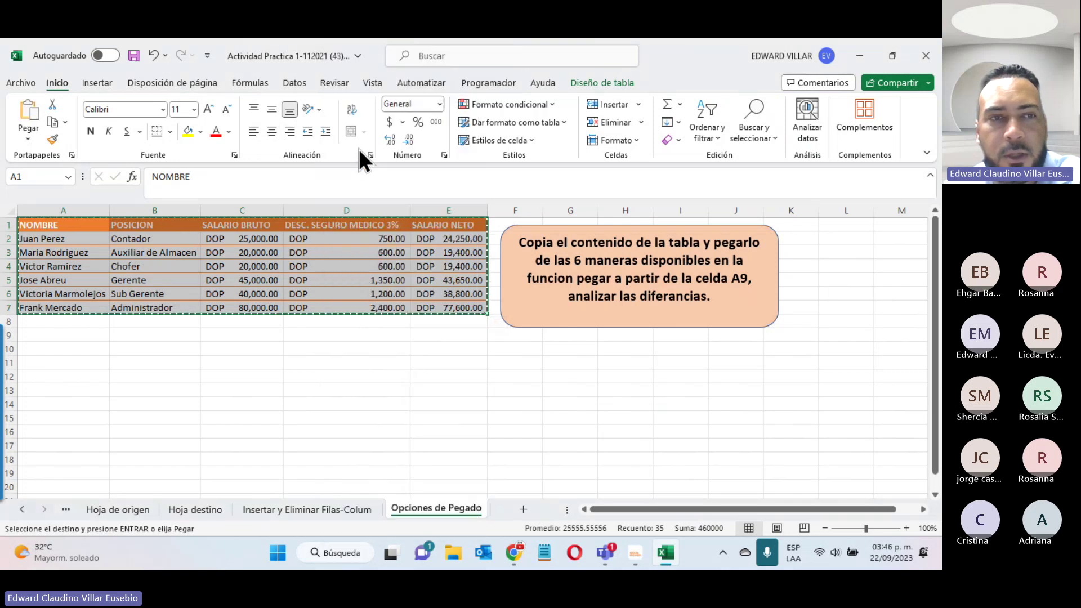
Paste the table normally at A9, then undo that paste
click(51, 335)
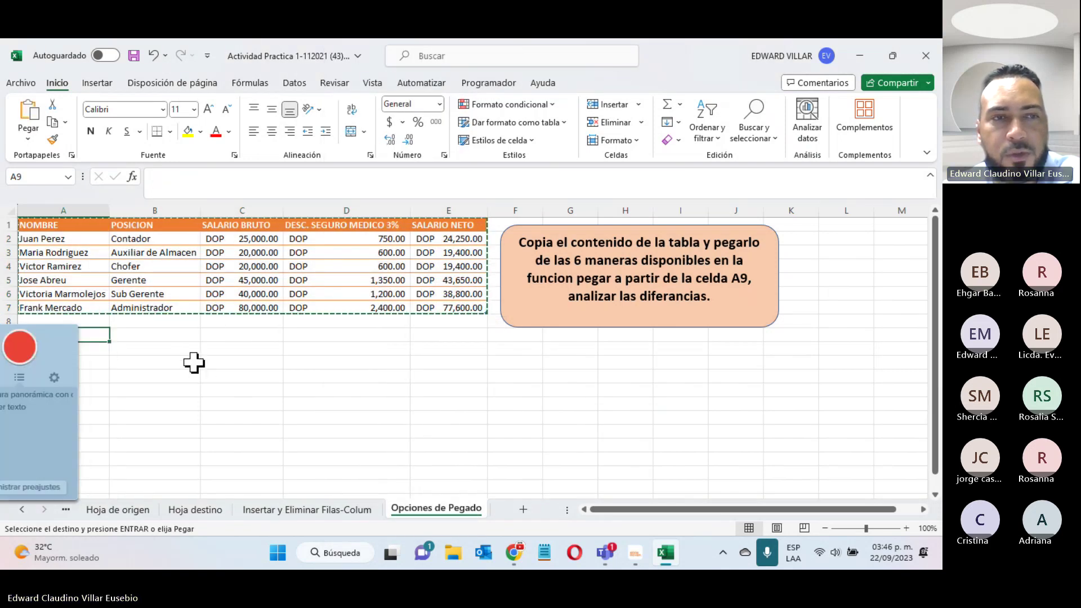
right_click(92, 337)
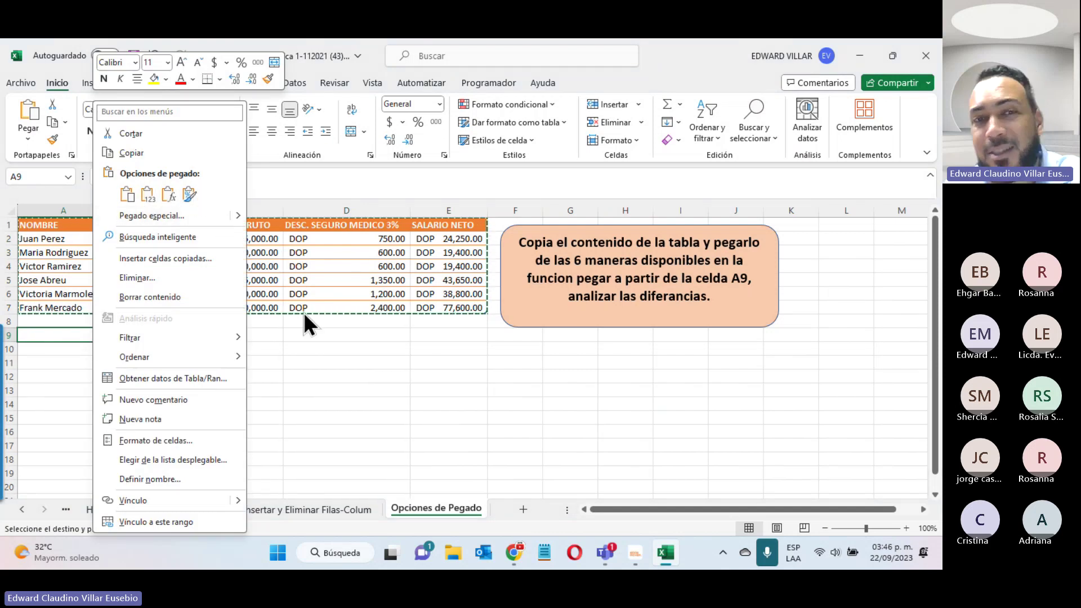
click(361, 364)
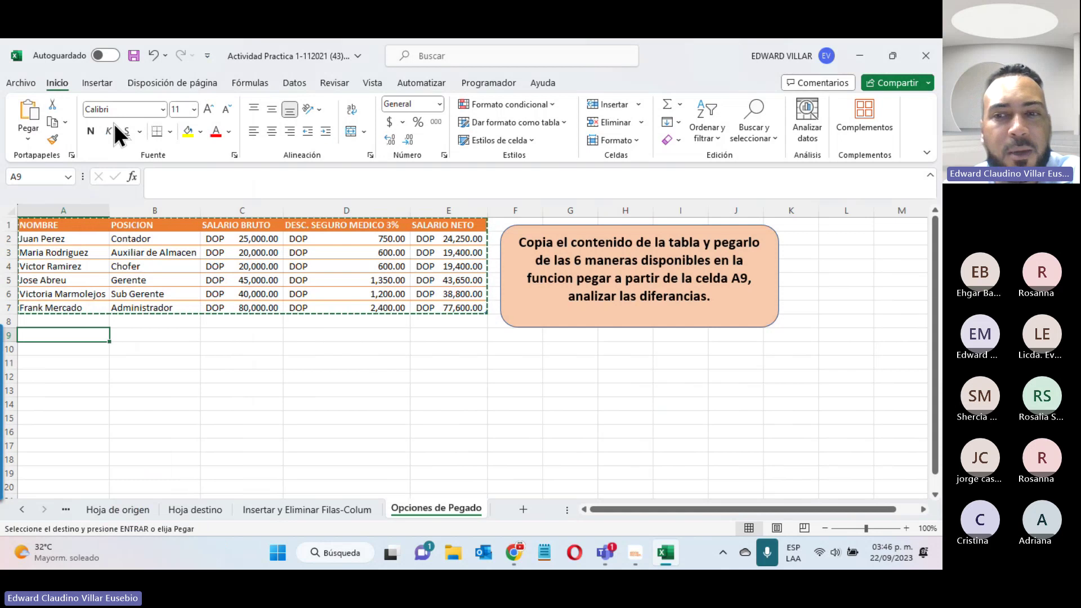
click(30, 110)
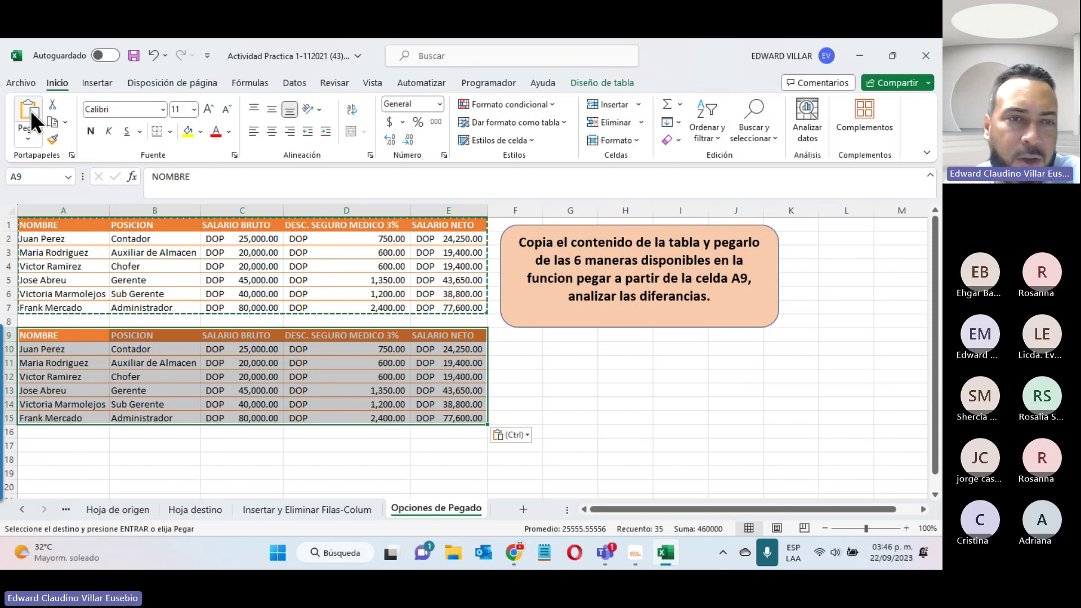
key(ctrl+z)
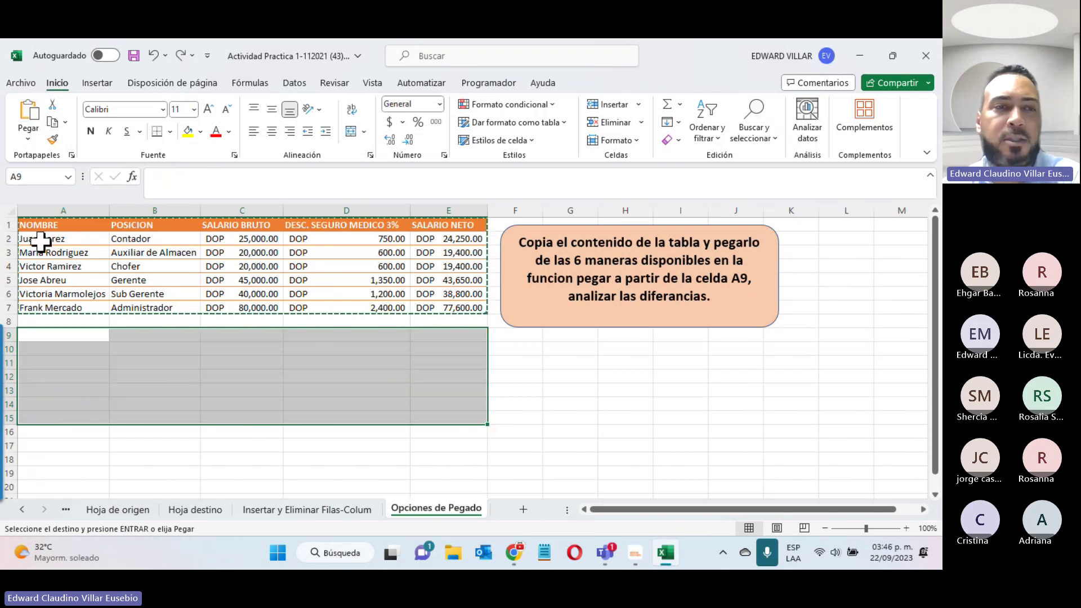
Paste the salary table at A9 using Pegar valores (values only)
click(70, 339)
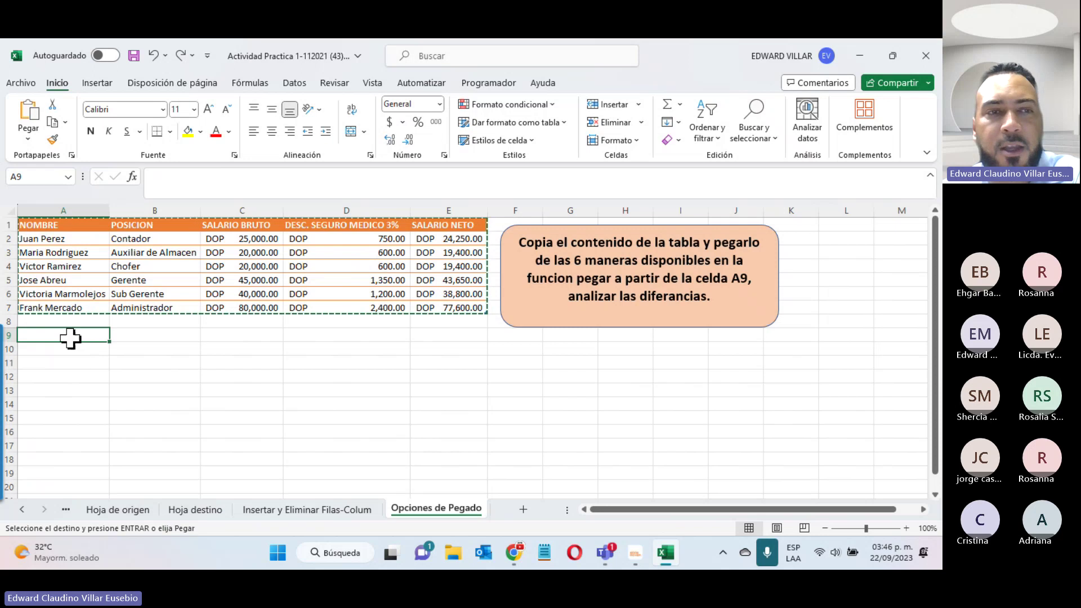
right_click(72, 336)
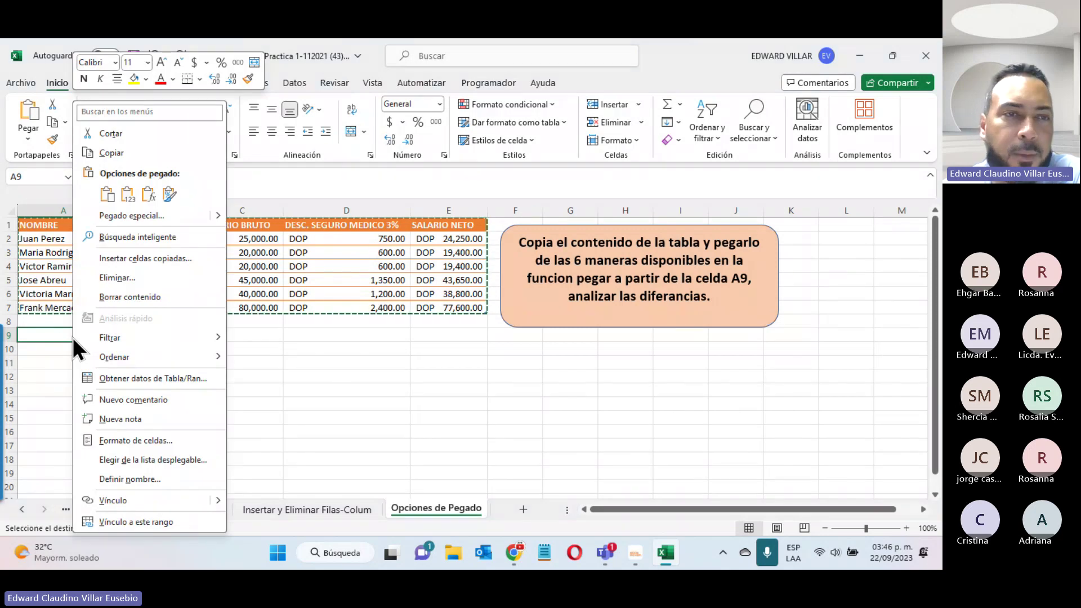
click(127, 195)
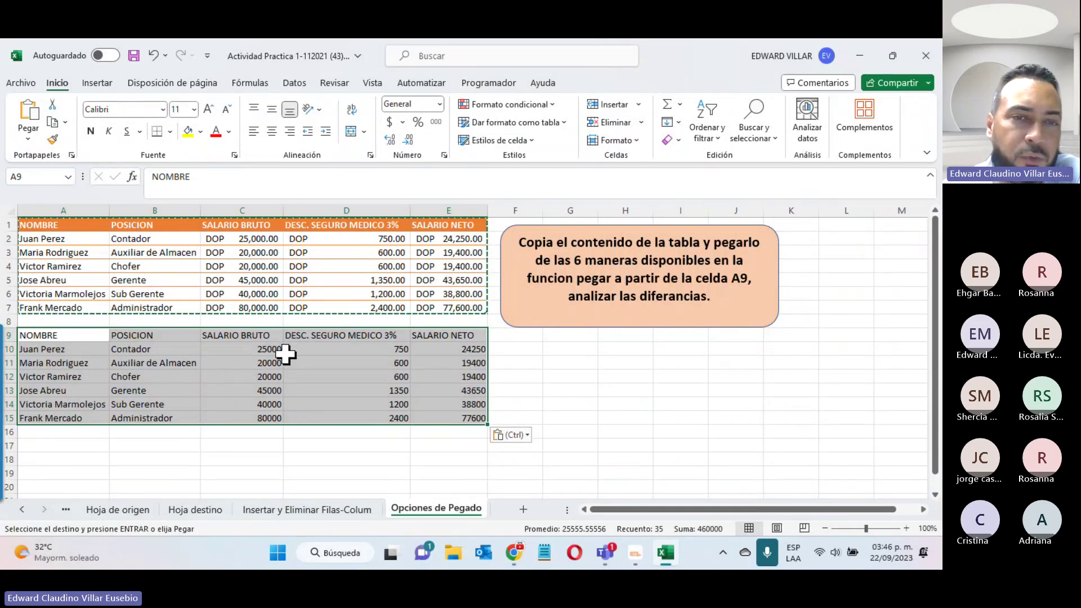
Check the pasted D10 and E10 values, then set the original C2 salary to 30000
click(355, 351)
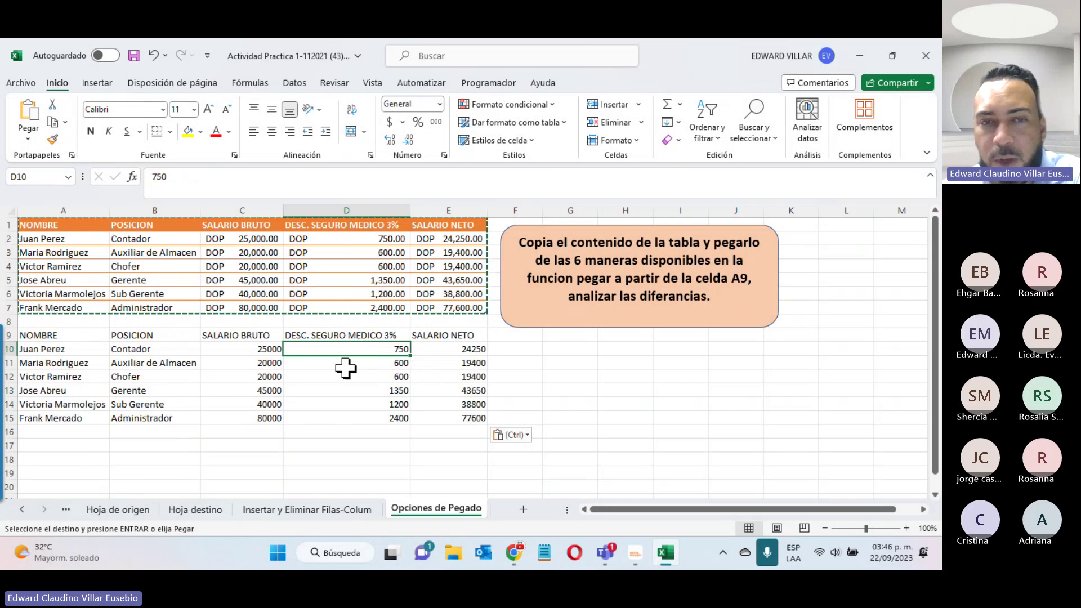
click(446, 351)
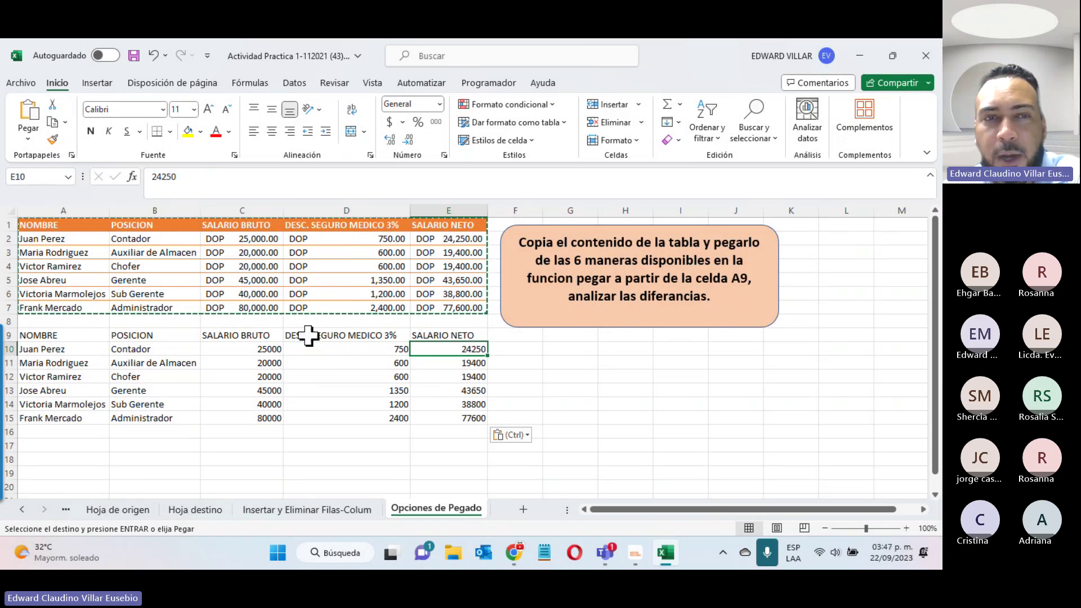
click(239, 246)
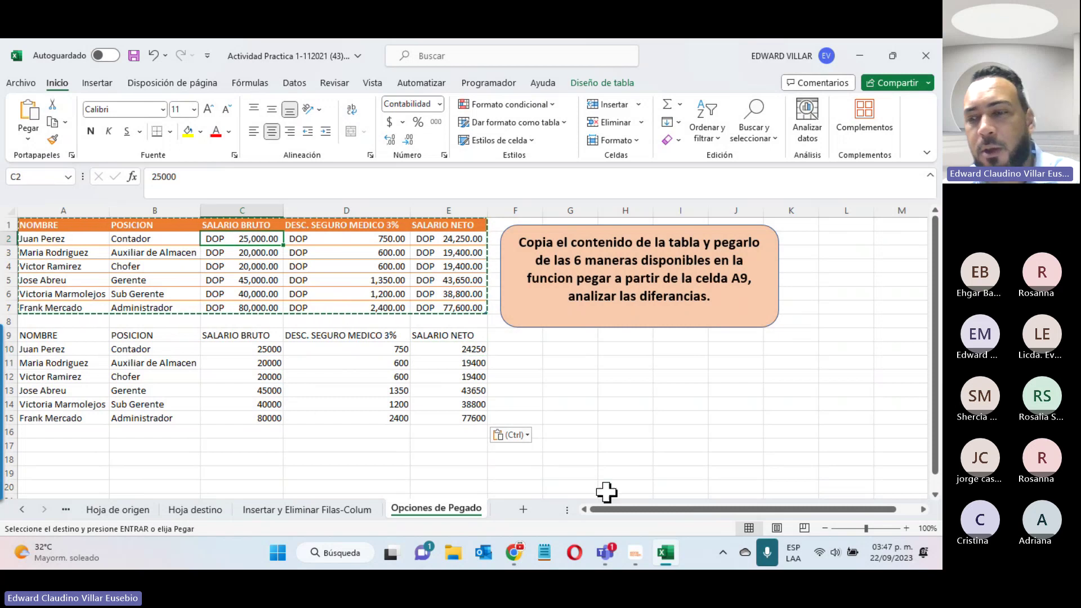
text(30,0)
text(0000)
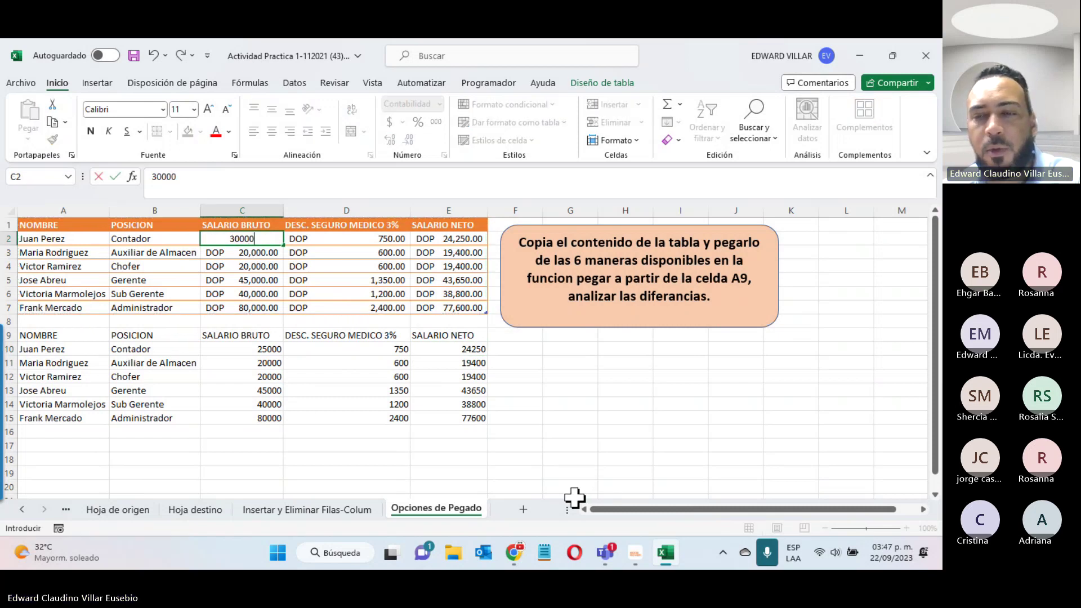
key(Return)
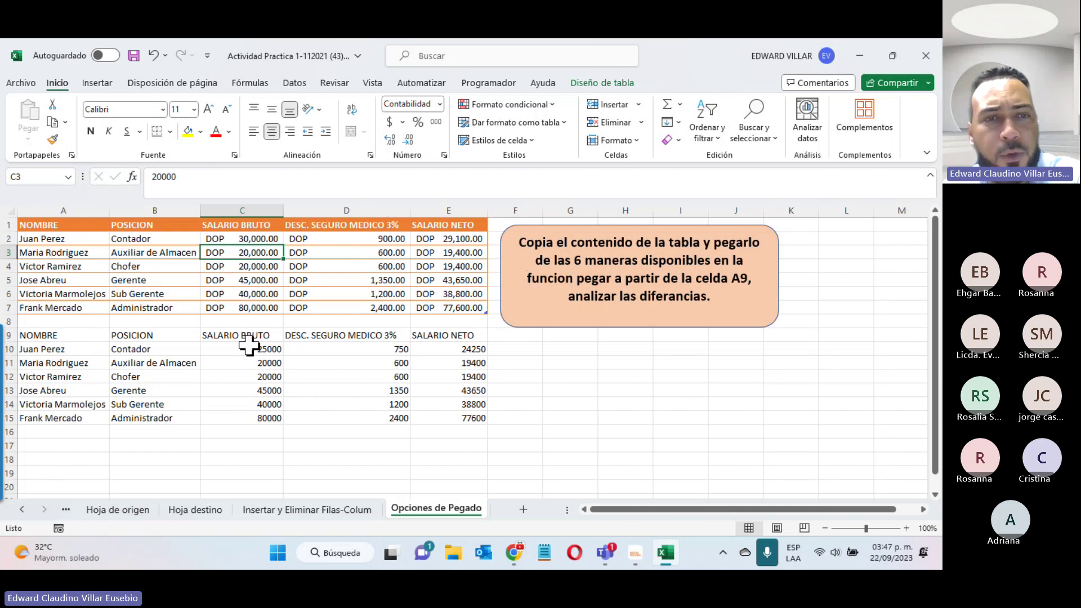
Set the pasted C10 salary to 30000 and confirm D10 and E10 stay 750 and 24250
click(249, 346)
text(3000)
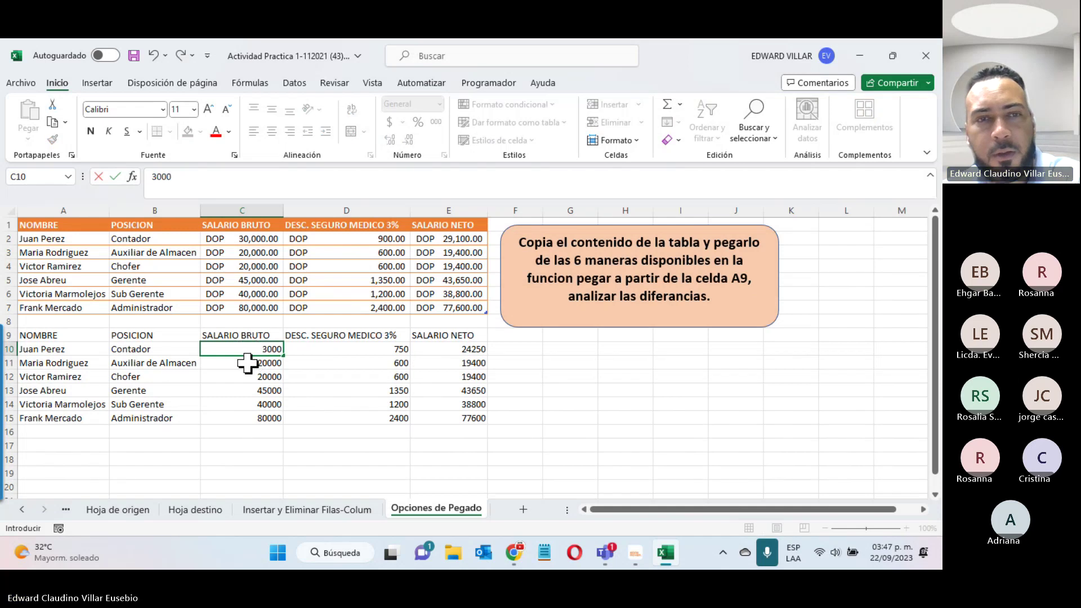
key(Return)
drag(338, 347, 478, 349)
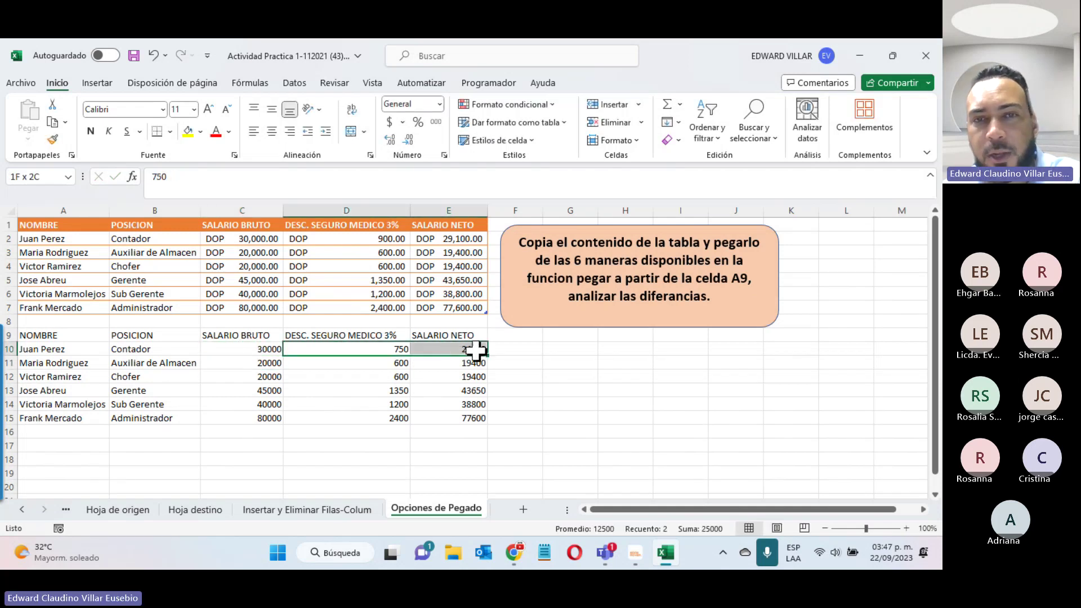
click(392, 349)
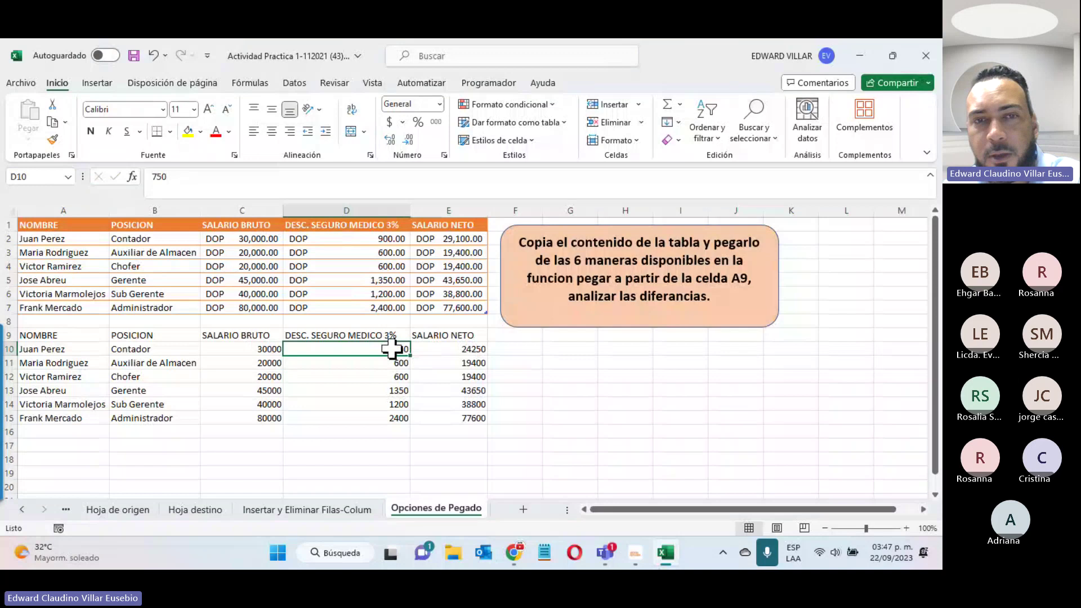
click(447, 348)
click(365, 348)
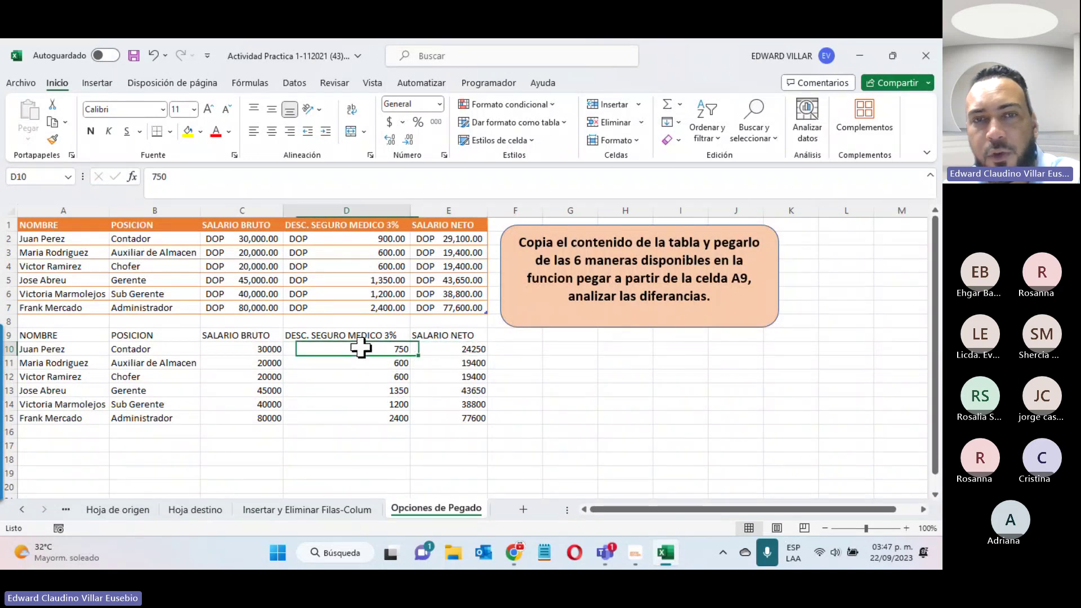
click(443, 349)
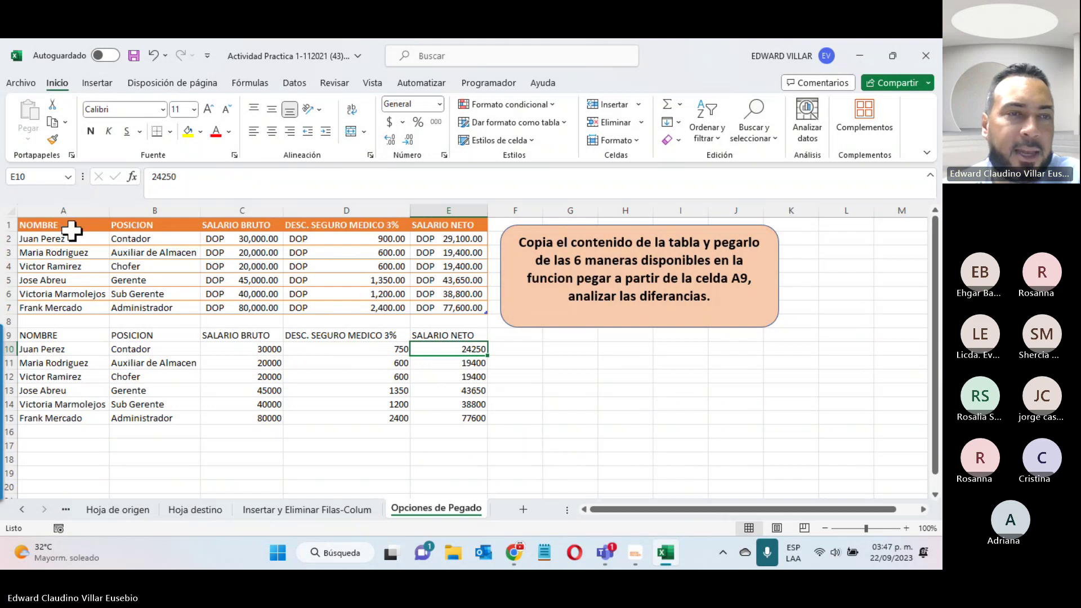
Copy the original table A1:E7 and paste it at A17 as formulas without formatting
drag(71, 229, 437, 307)
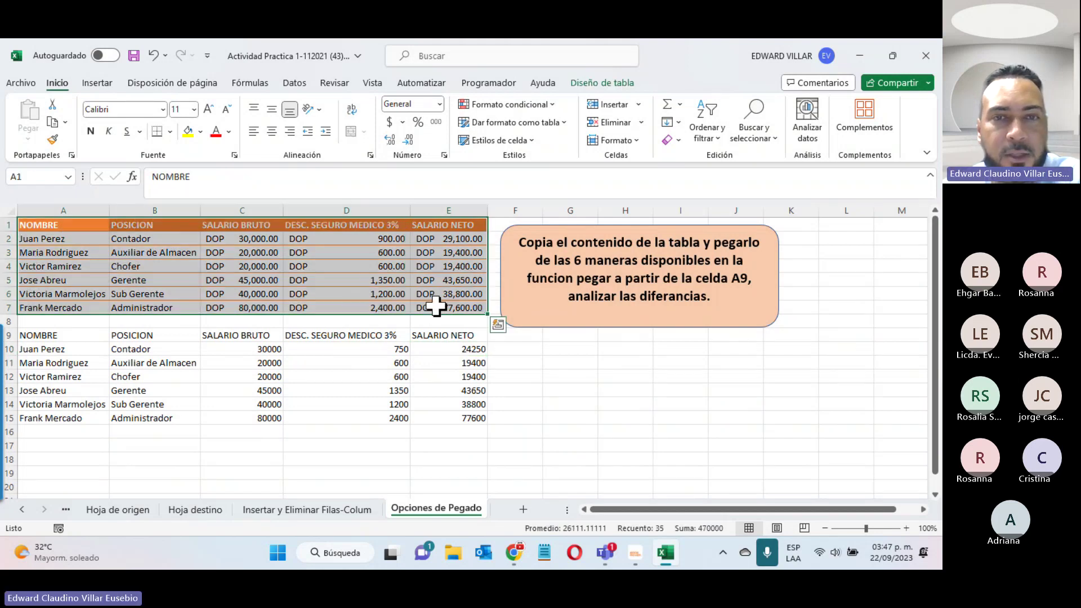
right_click(350, 266)
click(379, 144)
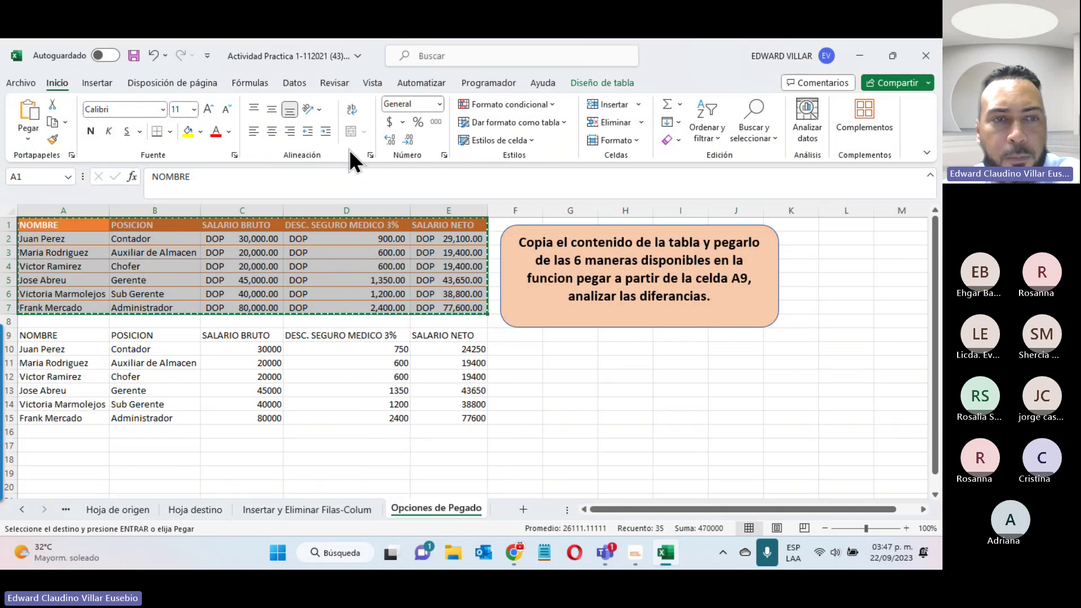
click(77, 446)
right_click(77, 446)
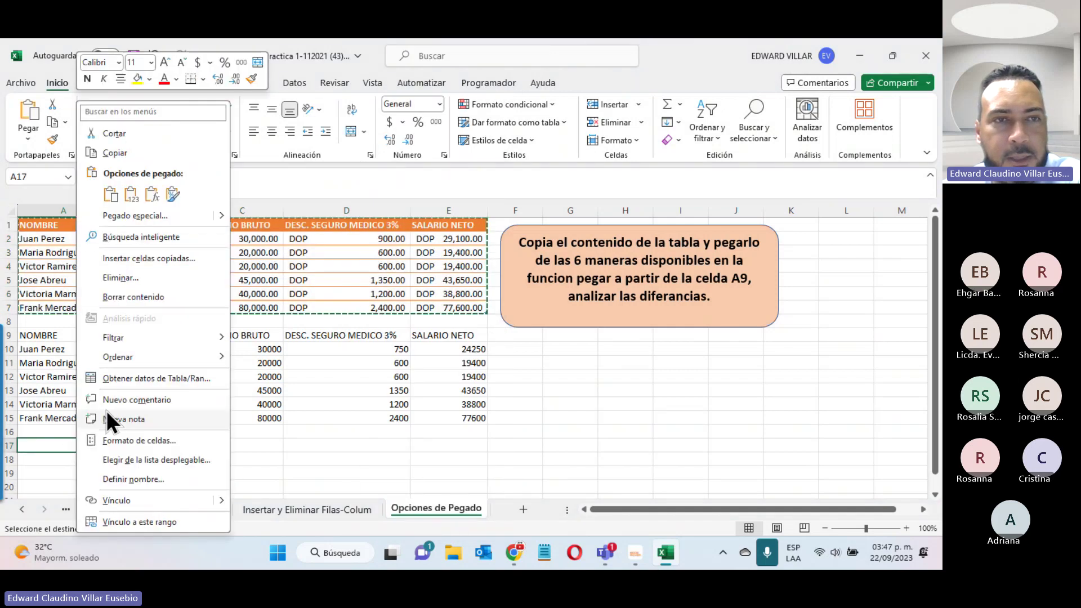
mouse_move(152, 215)
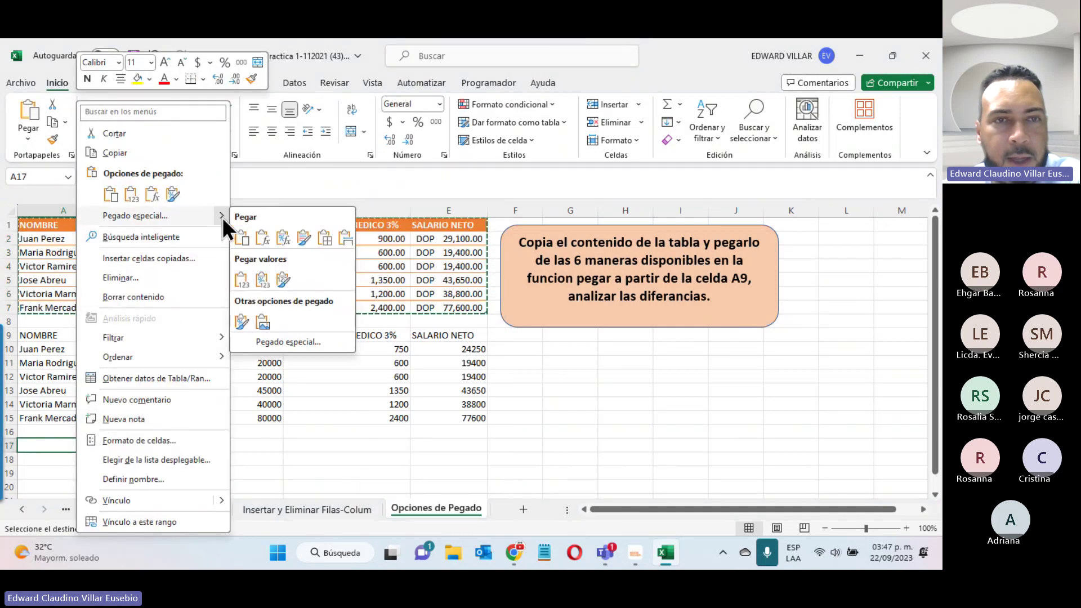
click(262, 241)
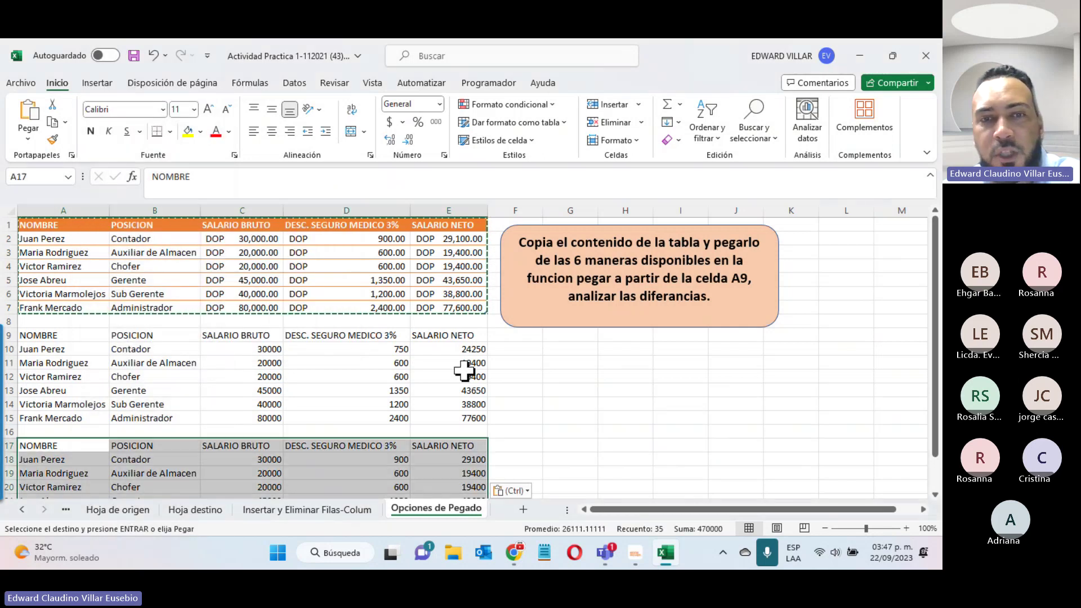
scroll(298, 394, down, 4)
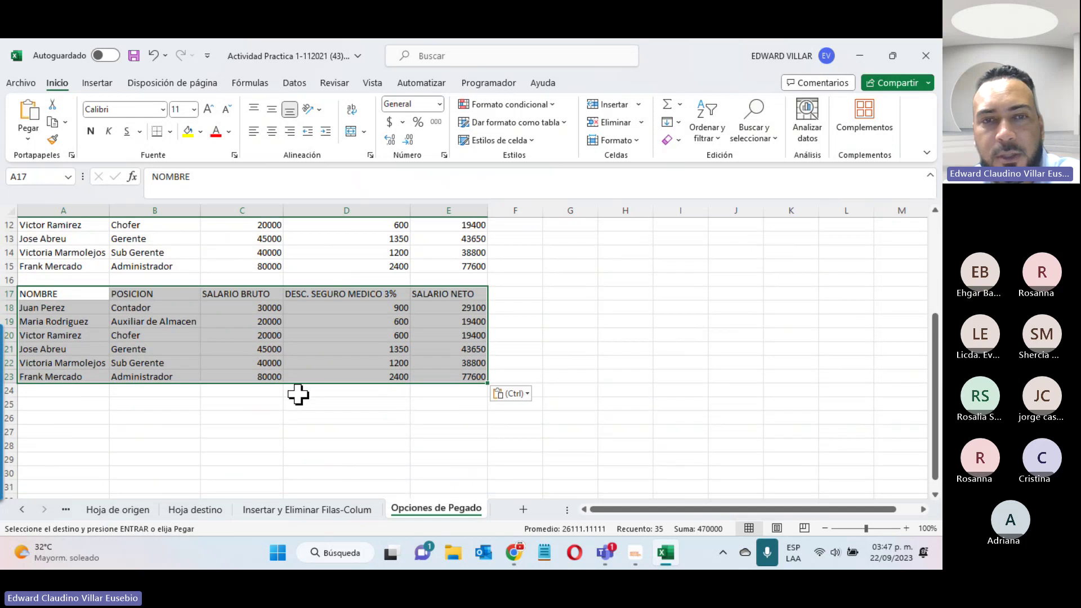
scroll(298, 394, up, 4)
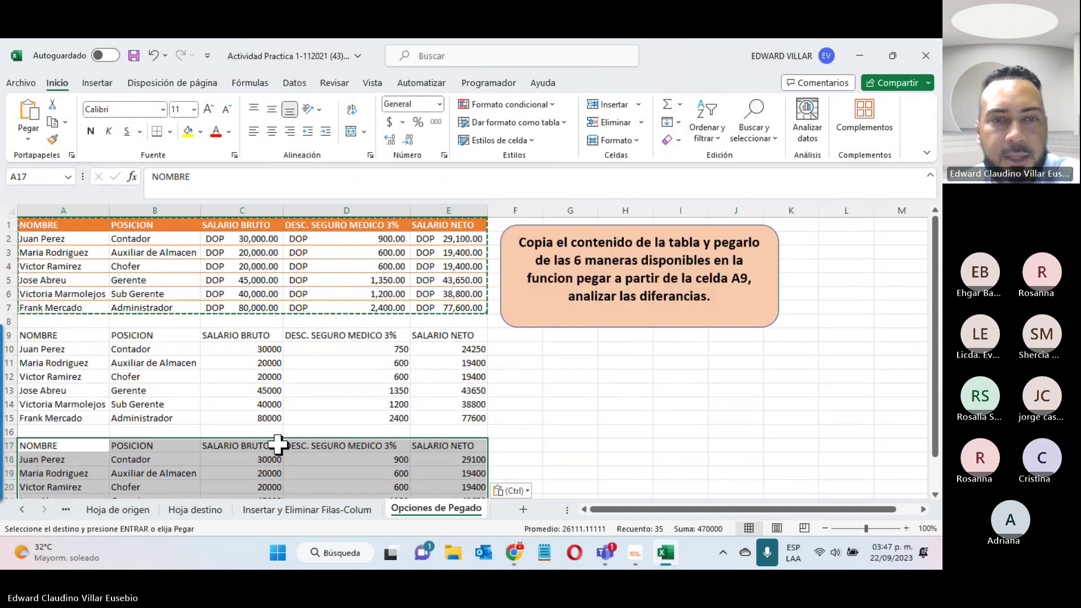
Check the D18 and E18 formulas, then change C18 to 25000 so they recalculate
click(345, 459)
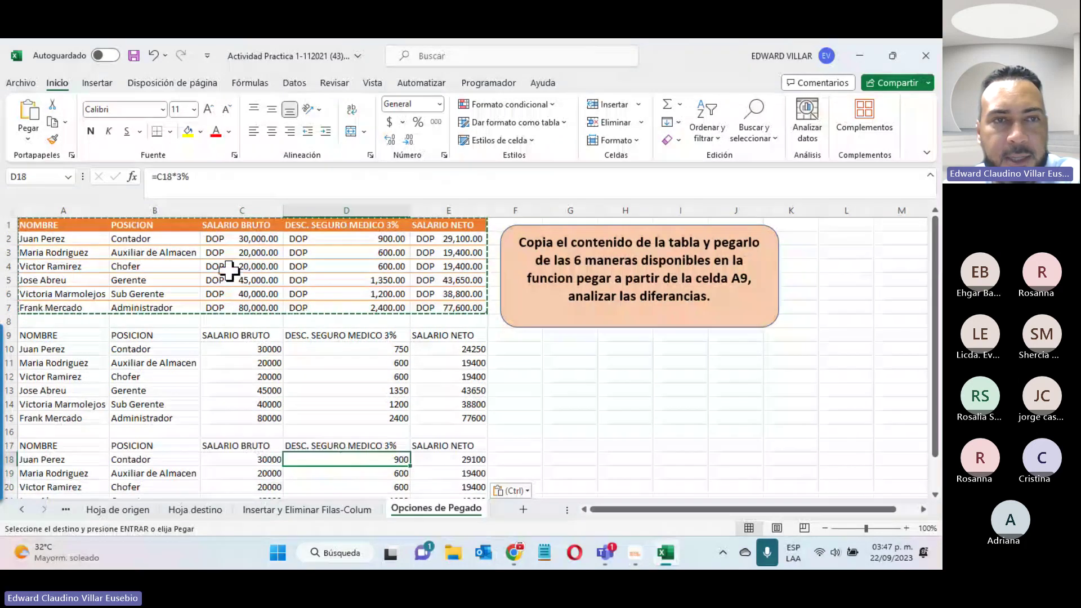
click(459, 459)
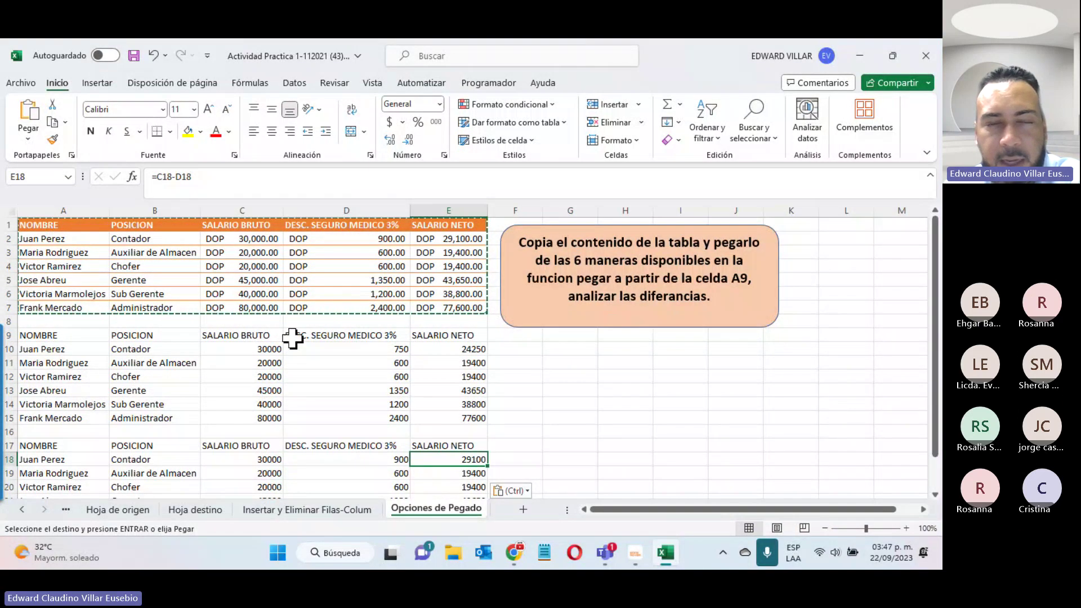
click(258, 459)
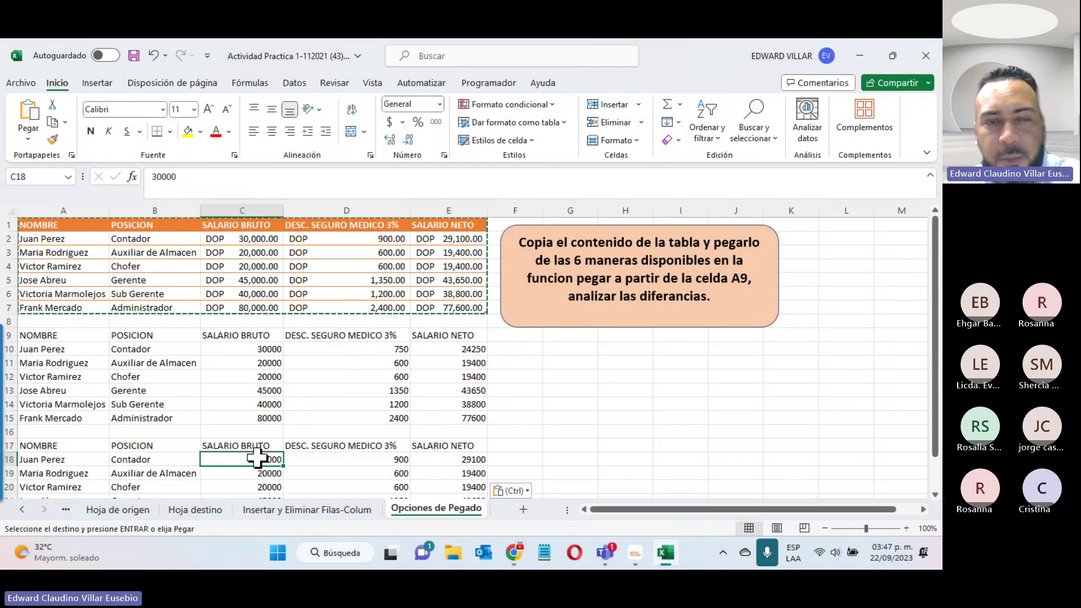
text(250)
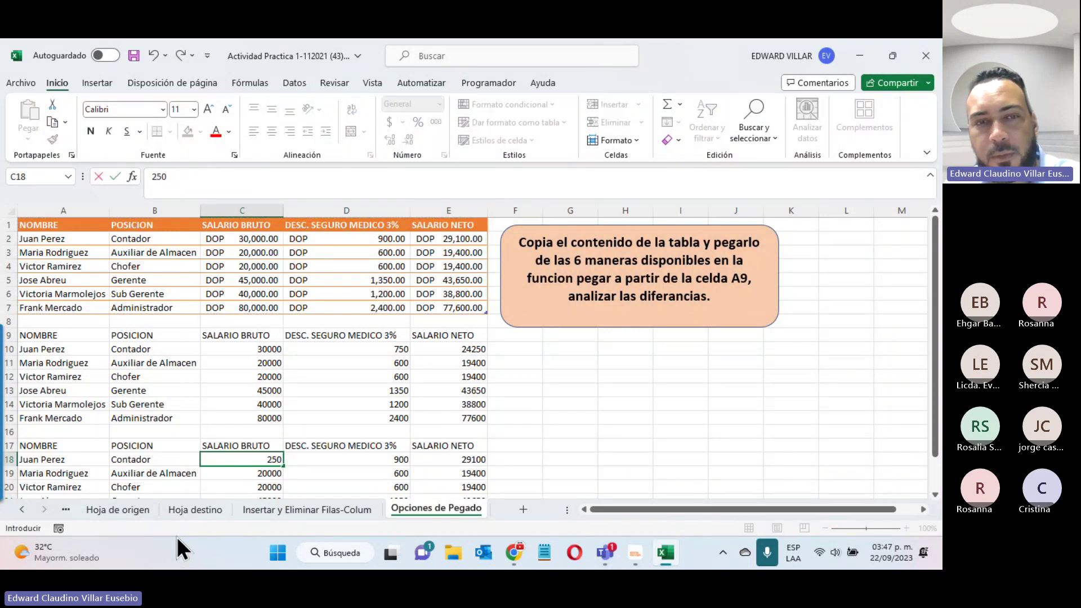
text(00)
key(Return)
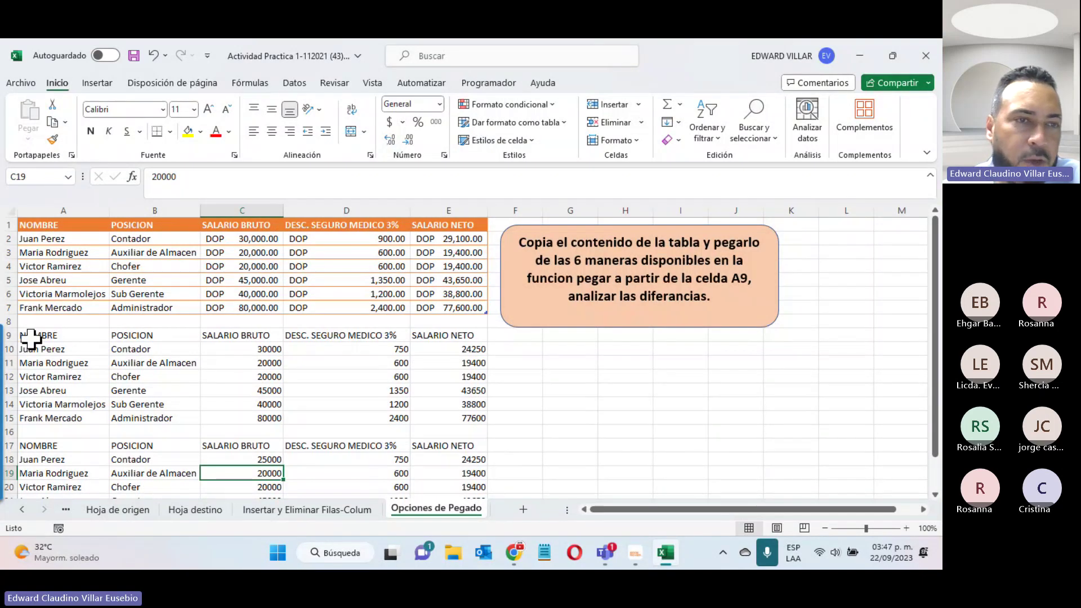
drag(31, 338, 435, 414)
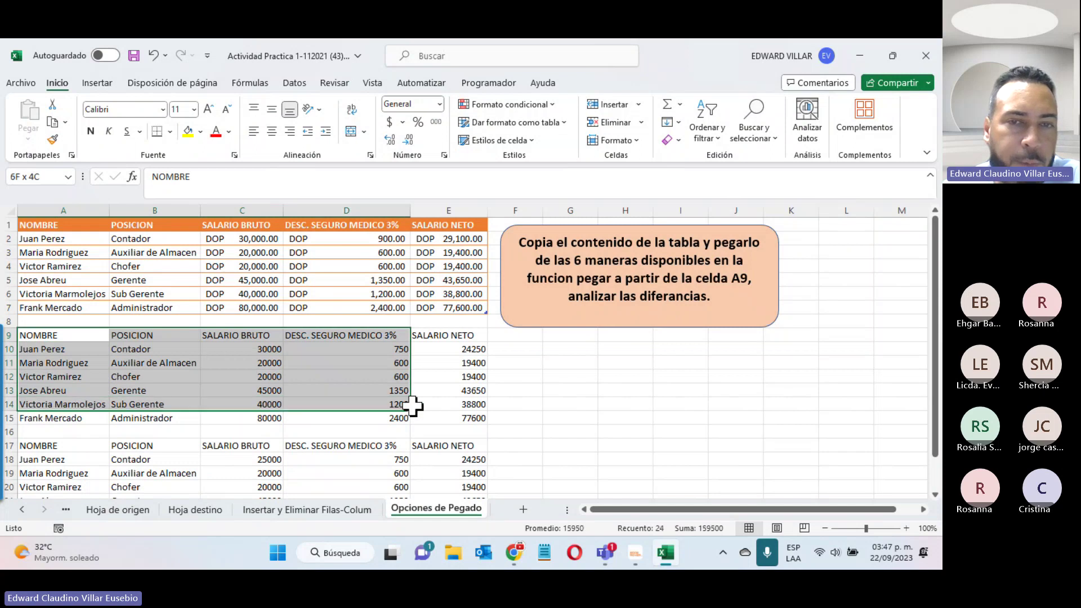
Paste the A9:E15 table at G10 keeping source column widths, undoing and redoing to compare
right_click(278, 353)
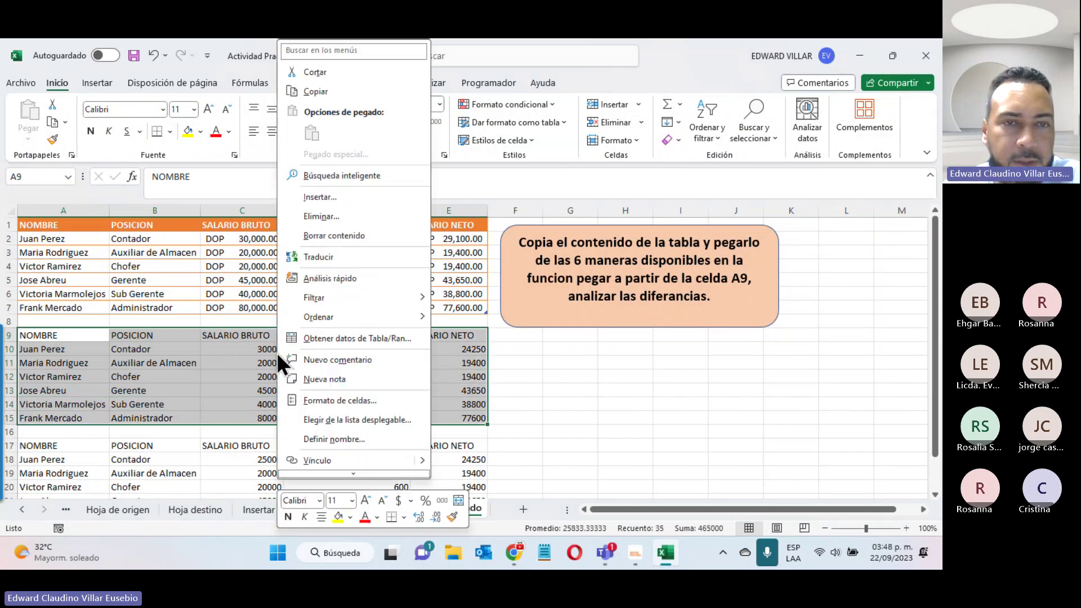
click(306, 93)
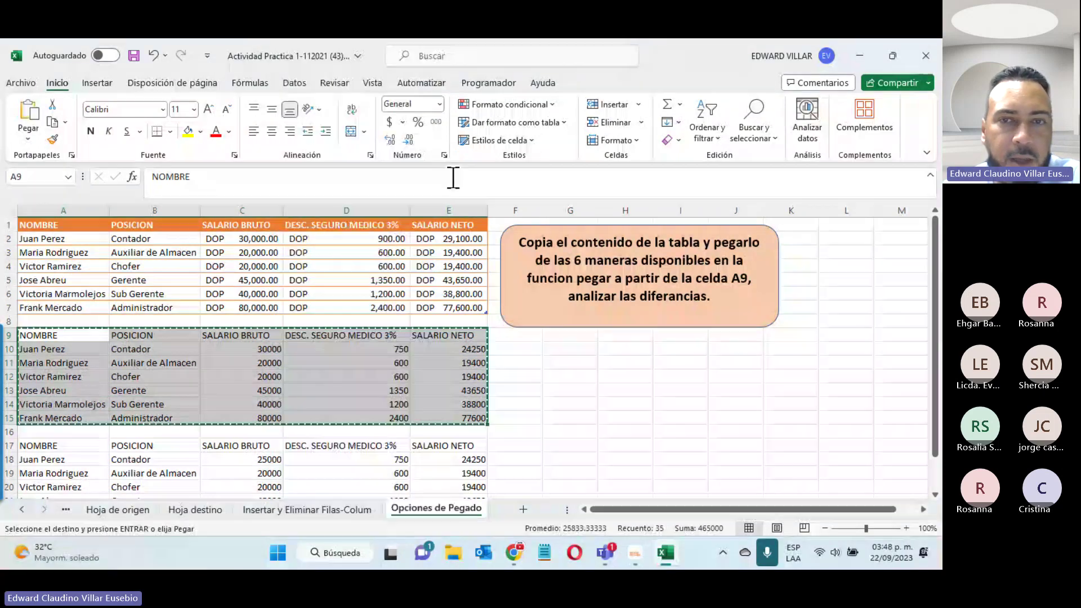
click(556, 350)
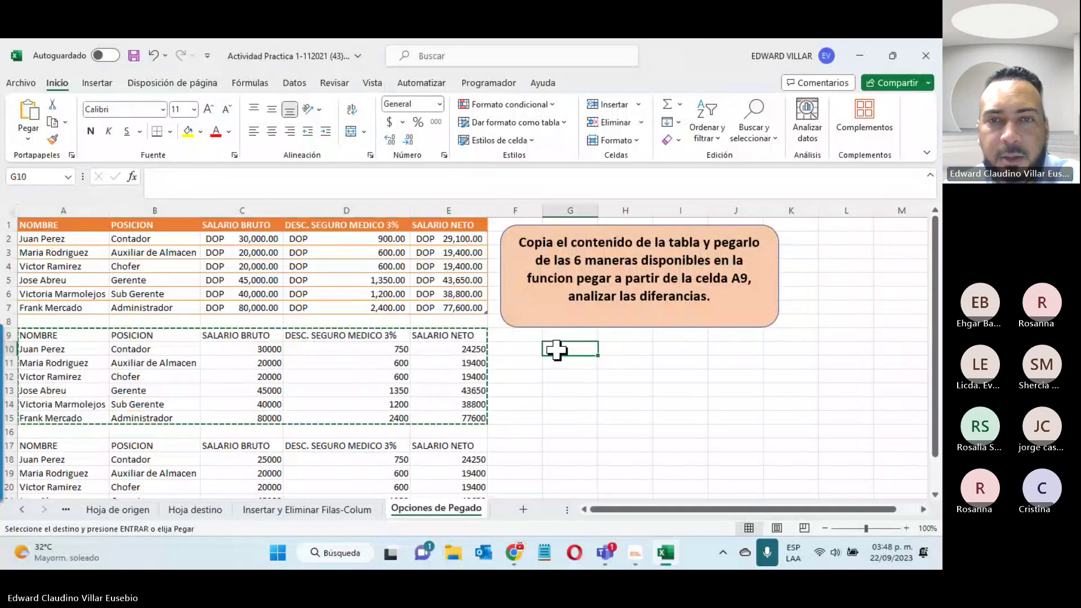
right_click(562, 352)
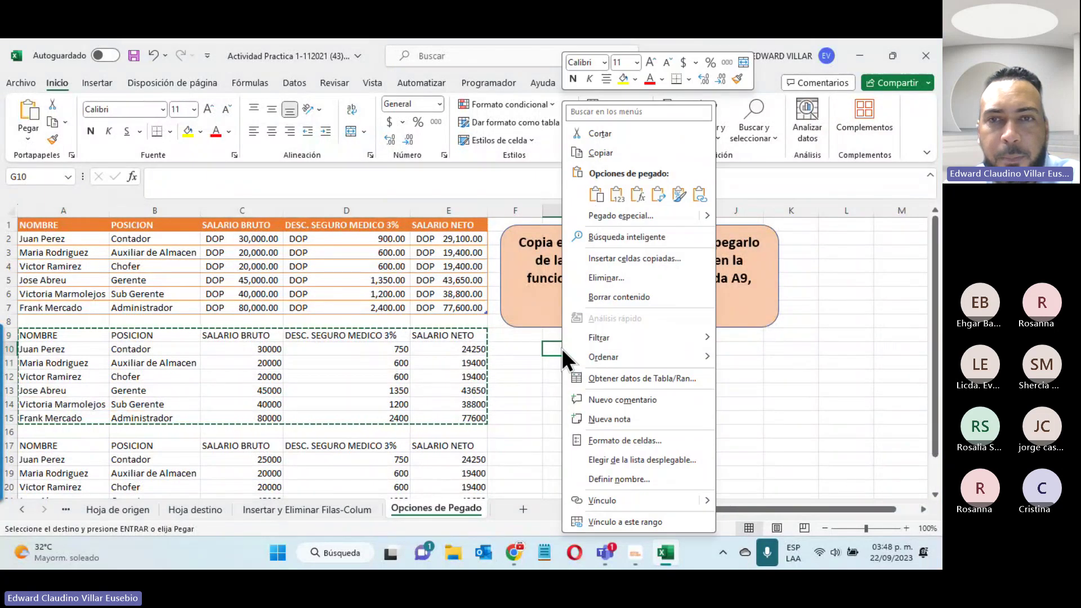
mouse_move(638, 202)
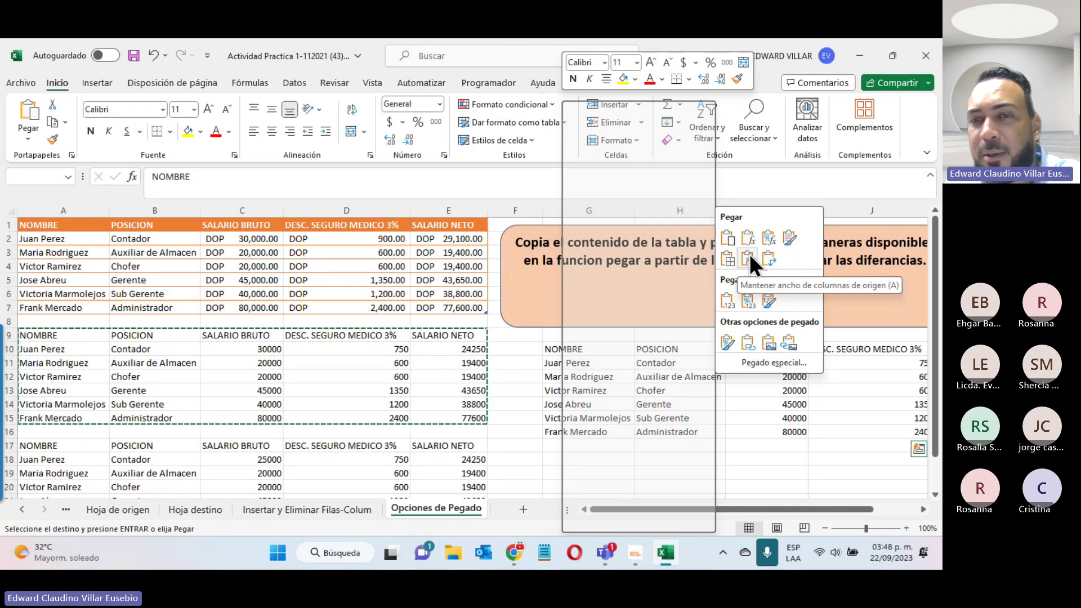
click(749, 258)
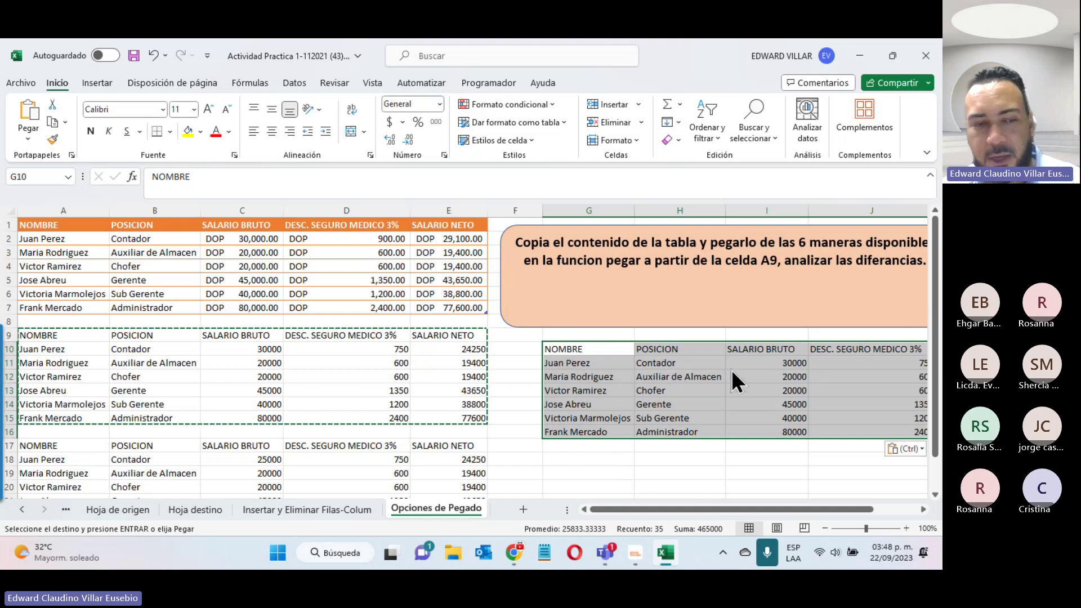
key(ctrl+z)
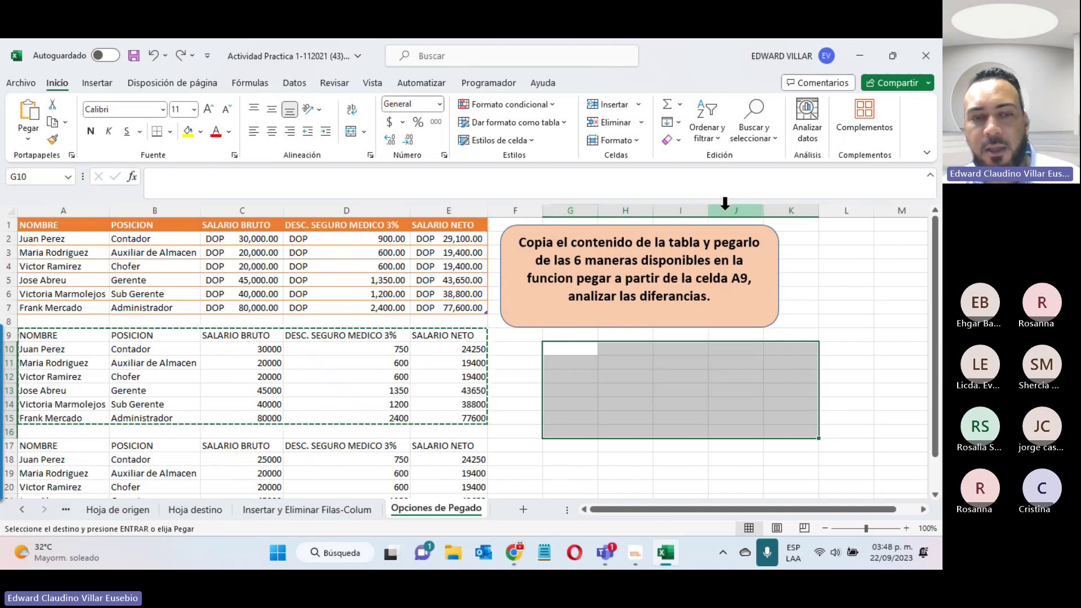
key(ctrl+y)
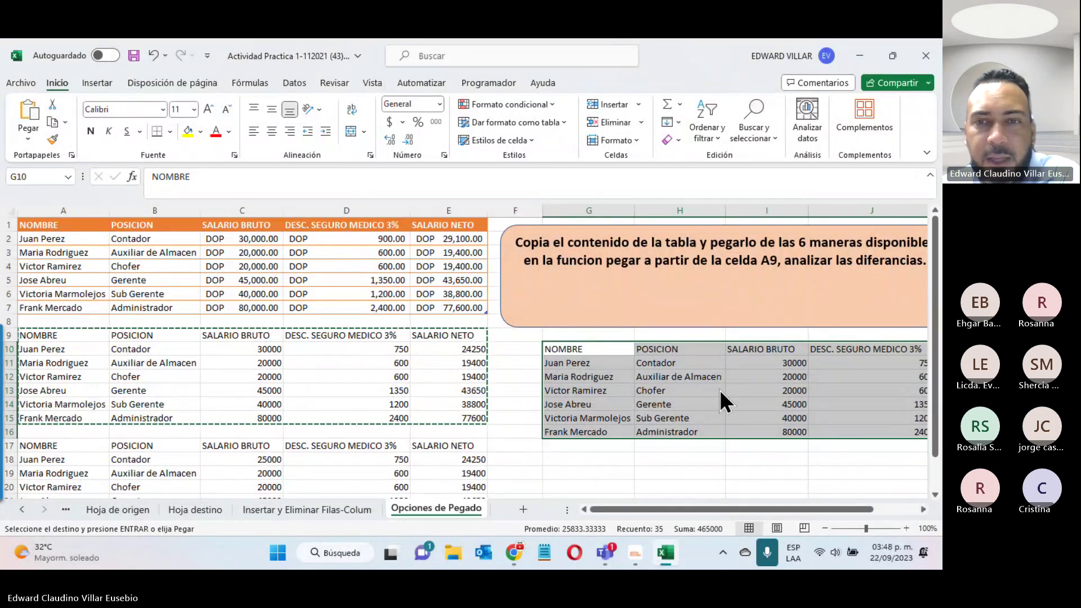
Select and copy the formatted table A1:E7
click(48, 223)
drag(48, 223, 458, 309)
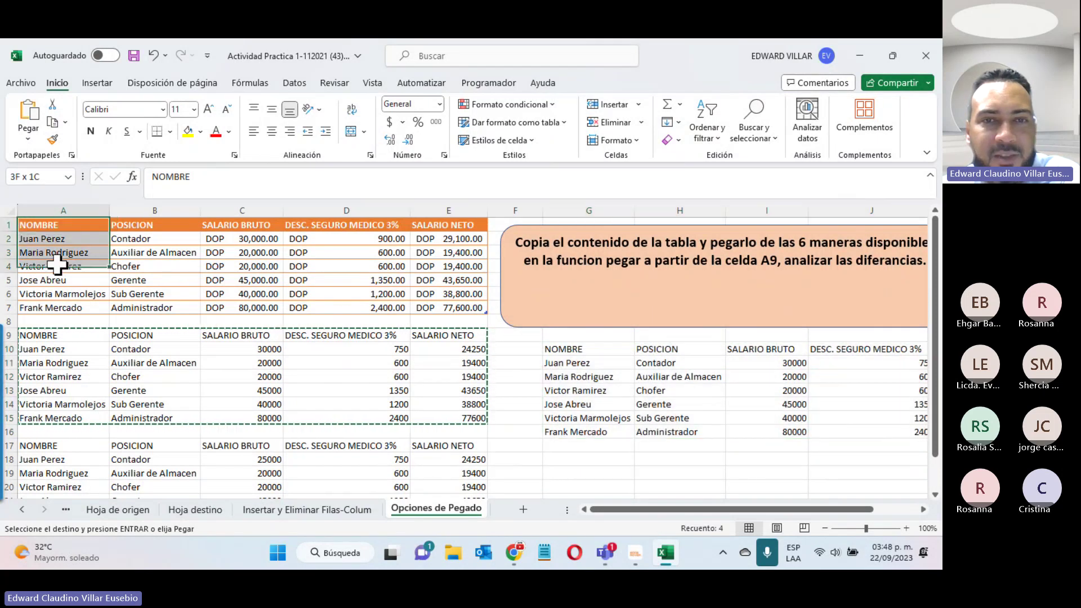
right_click(362, 260)
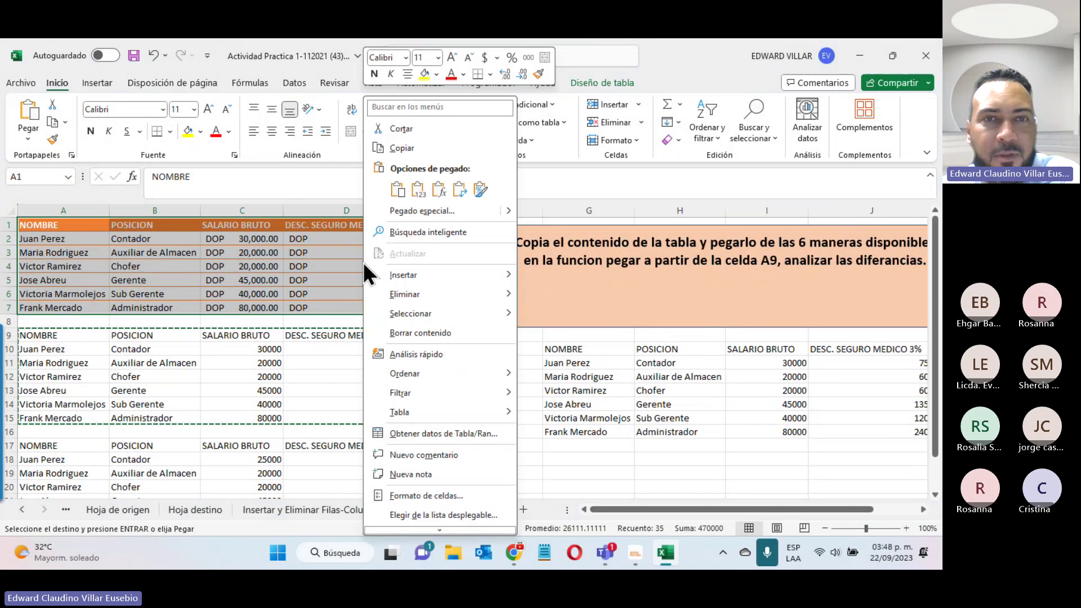
click(451, 147)
scroll(197, 344, down, 3)
Paste the copied table as a picture at A25, then undo a trial enlargement
scroll(79, 265, down, 4)
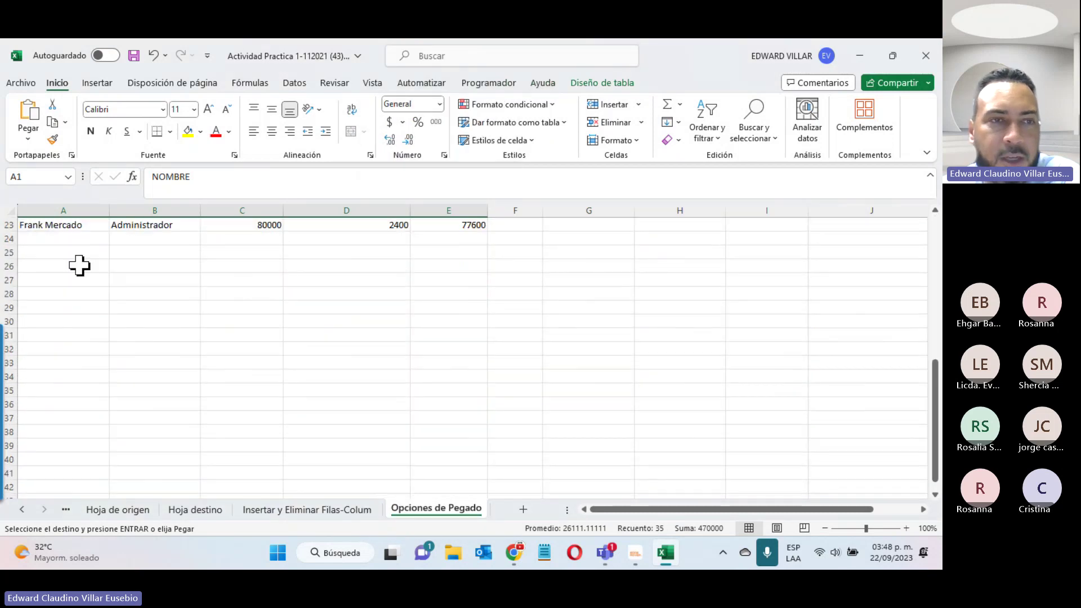
click(58, 251)
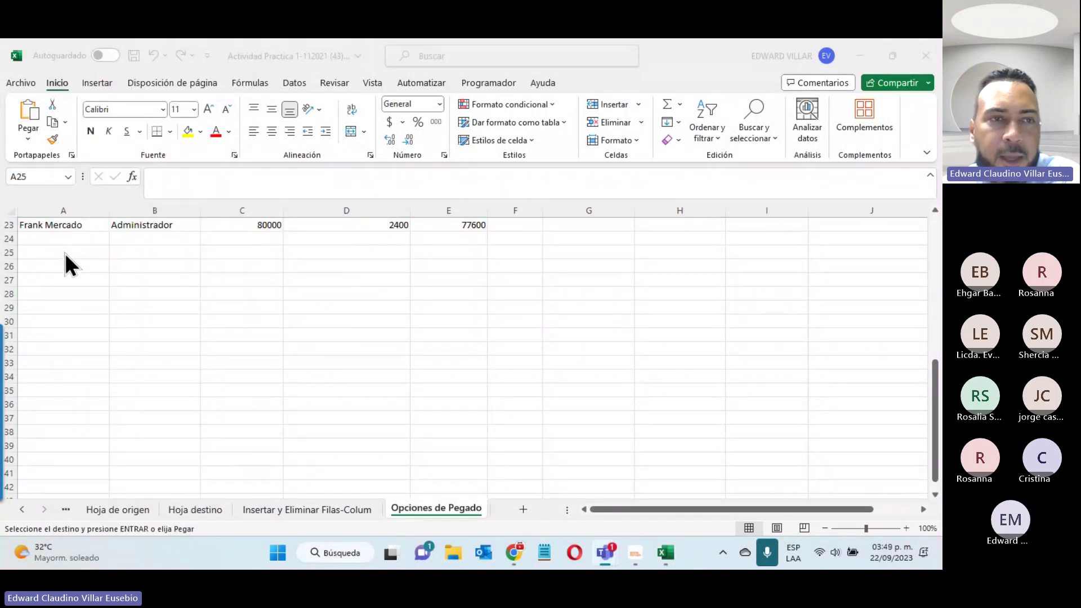
click(67, 252)
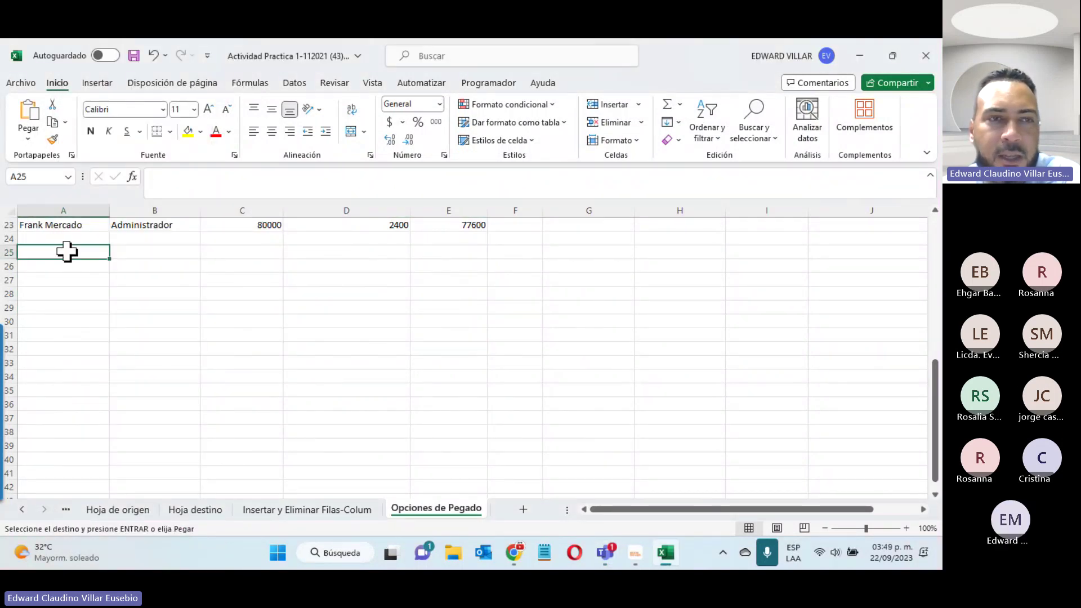
right_click(66, 252)
mouse_move(127, 215)
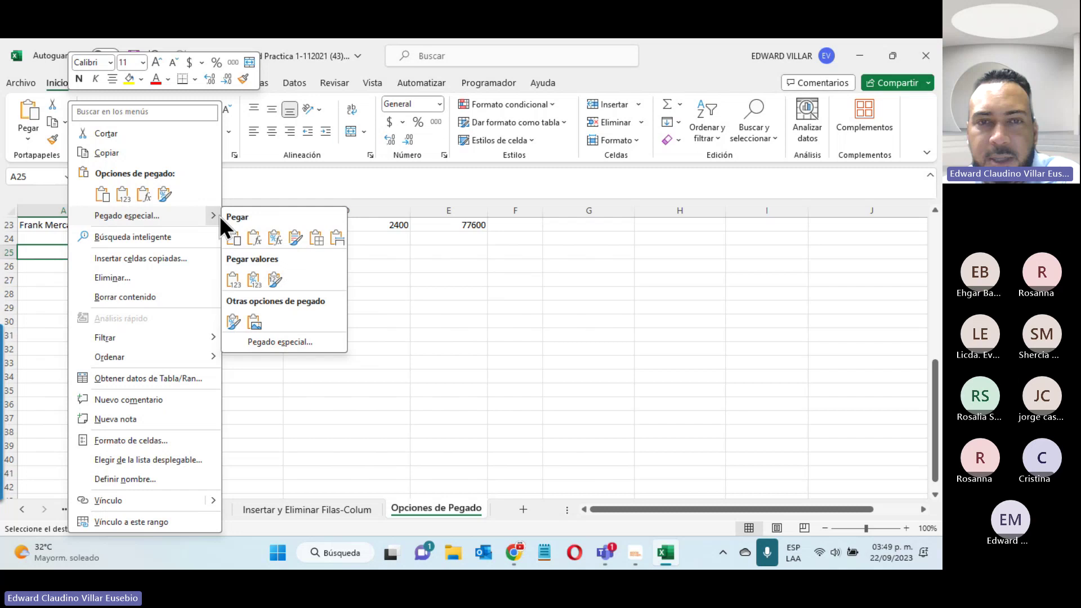
click(255, 322)
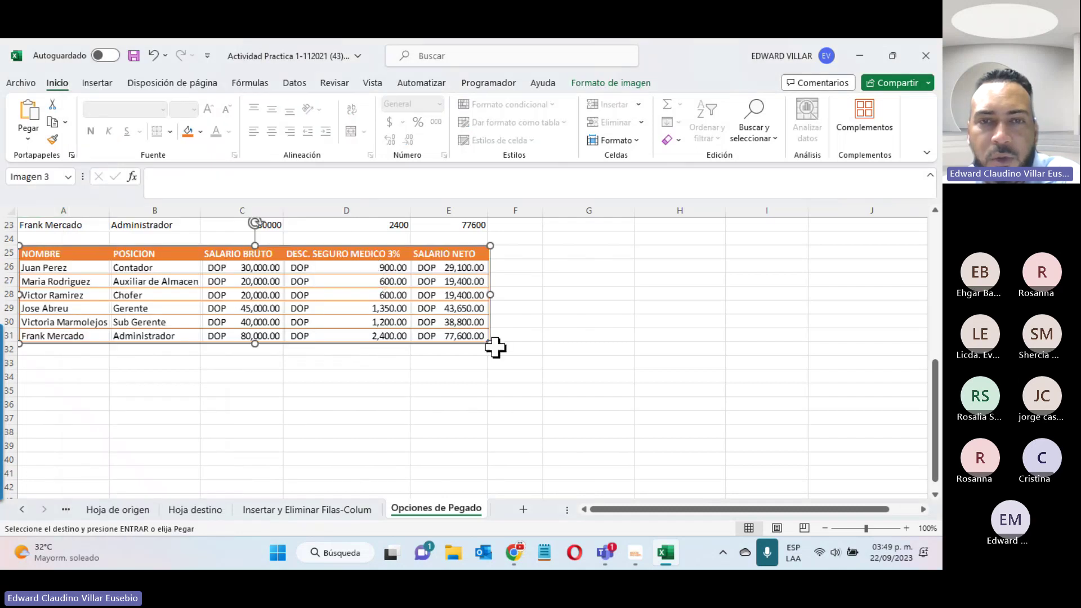
drag(484, 338, 669, 441)
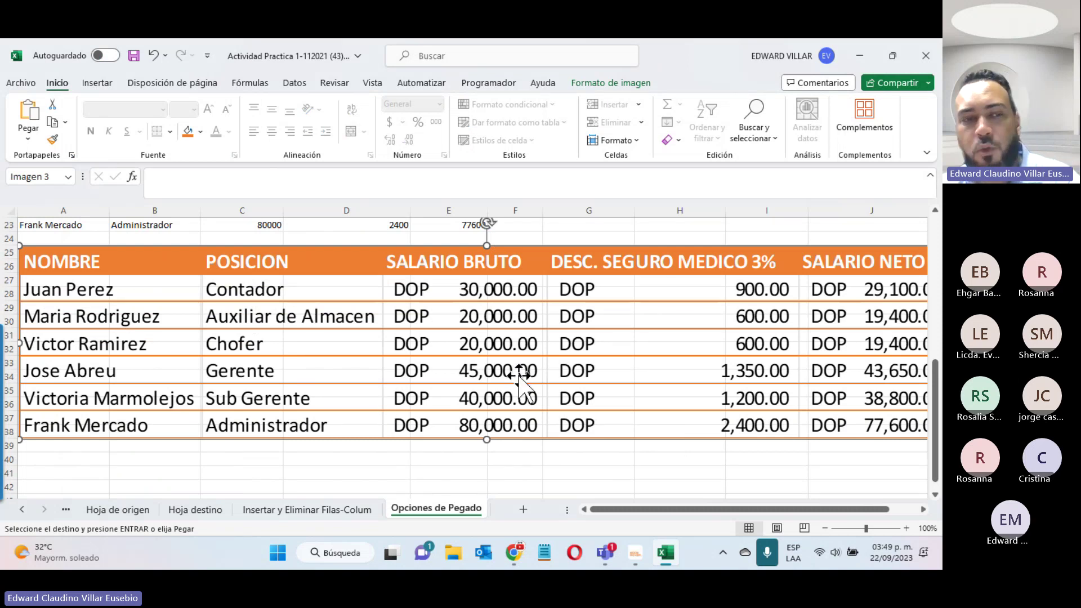
key(ctrl+z)
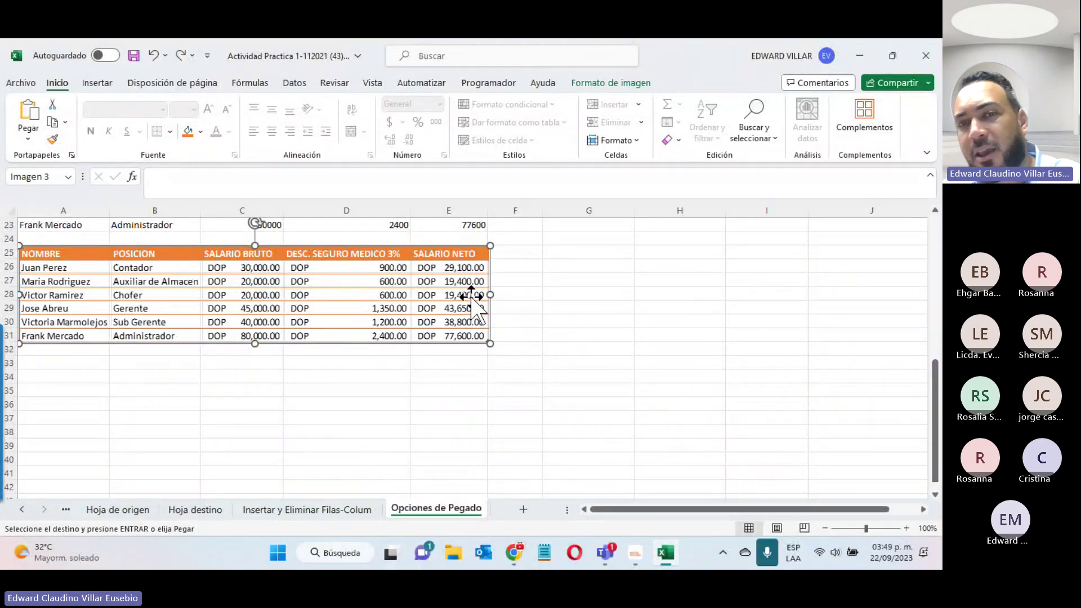
Flip through the workbook's sheets, ending on Hoja destino, and minimize Excel
scroll(476, 307, up, 7)
scroll(476, 307, down, 4)
scroll(479, 318, up, 4)
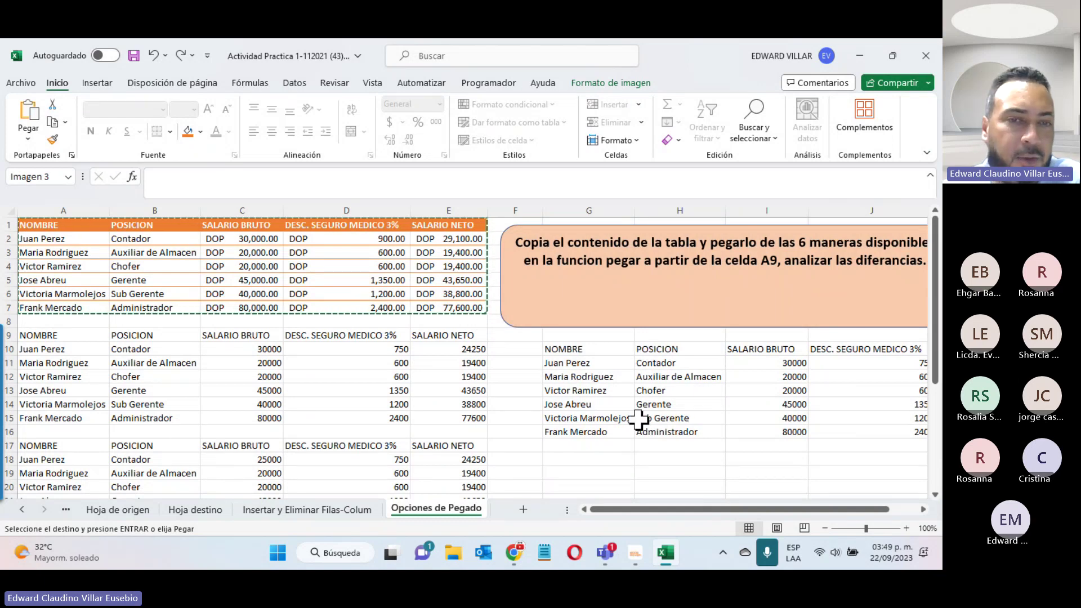
click(327, 510)
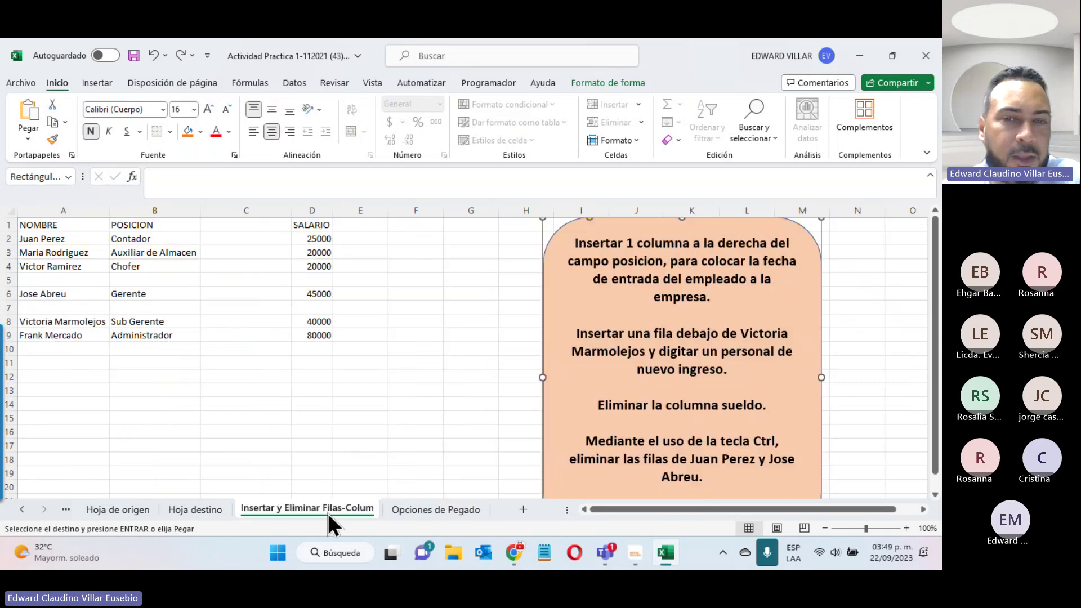
click(407, 509)
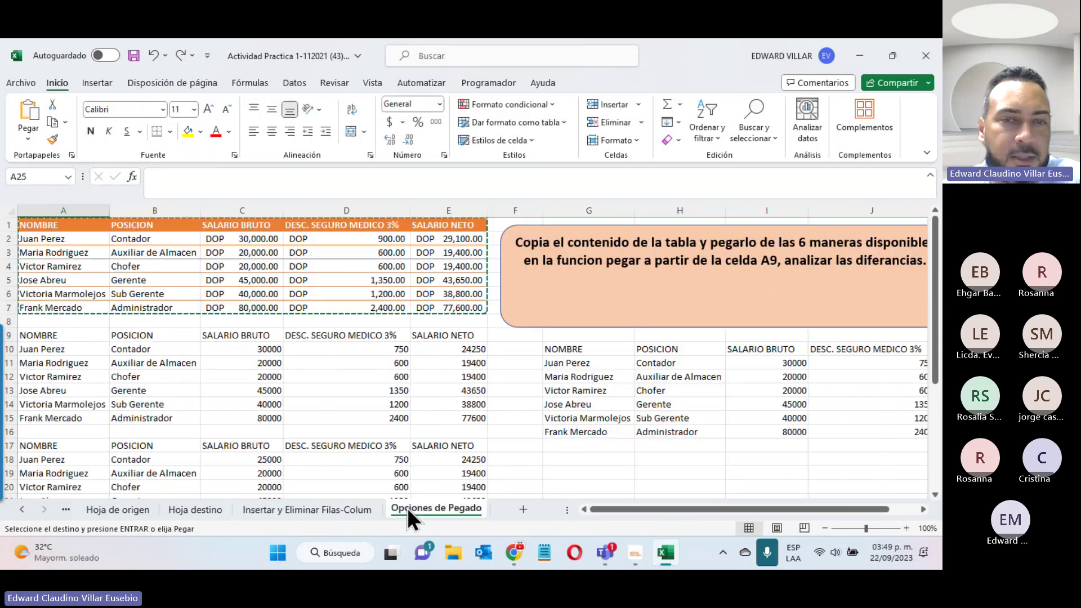
click(328, 510)
click(185, 509)
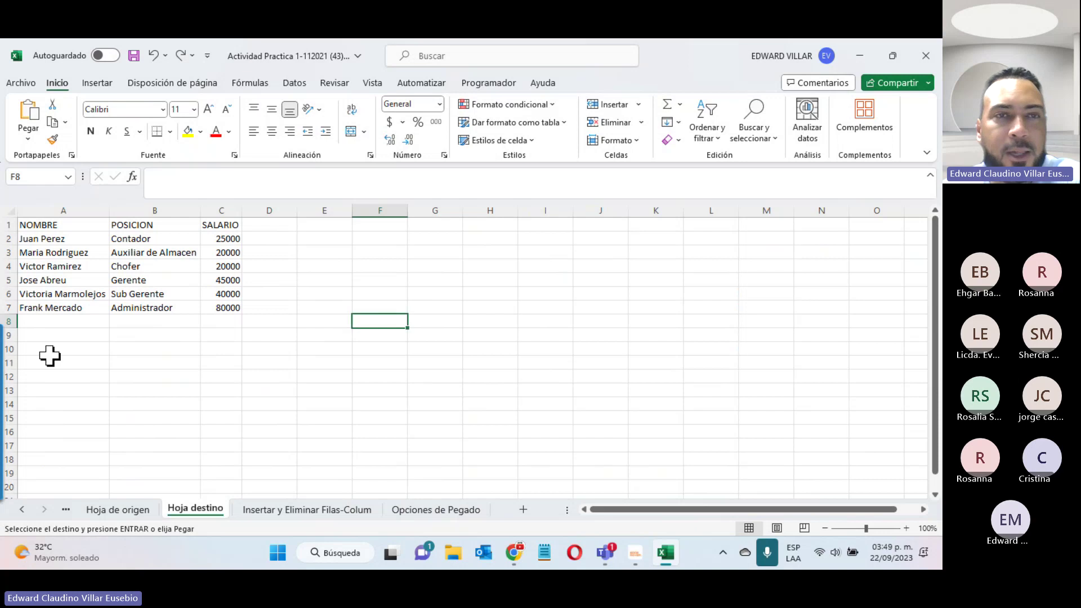
click(859, 56)
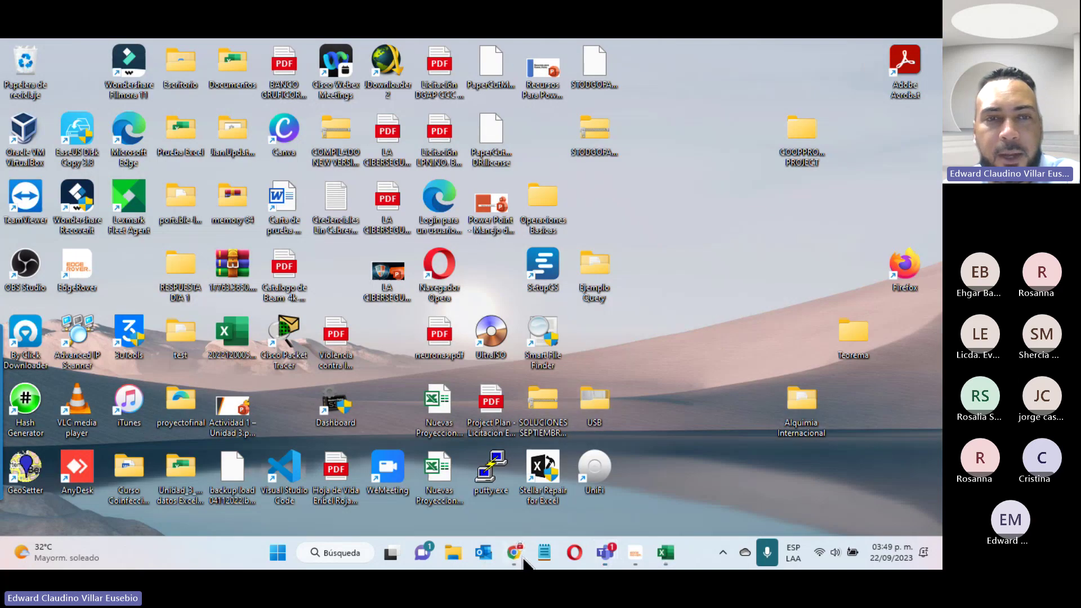
In the browser, open the course's unit 1 activity submission assignment
click(515, 554)
click(140, 48)
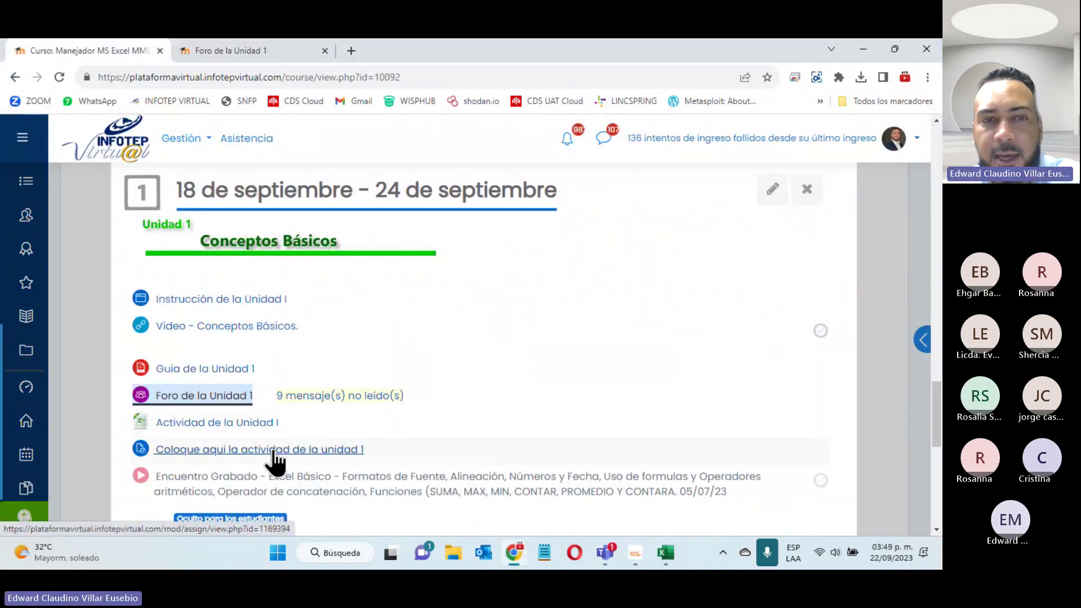
click(329, 451)
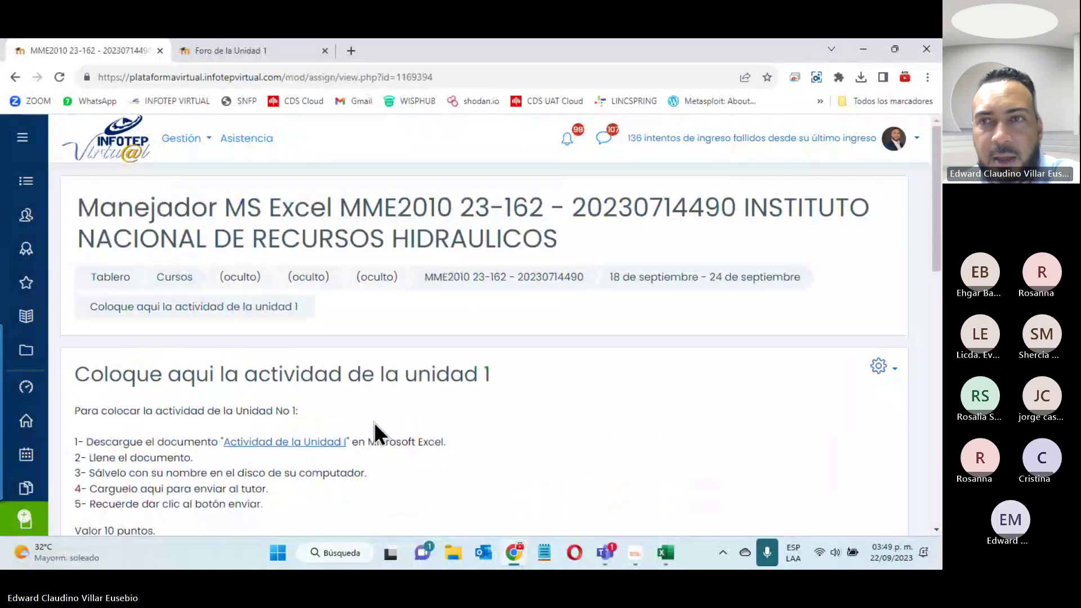
Switch the course view to the Estudiante role
click(907, 139)
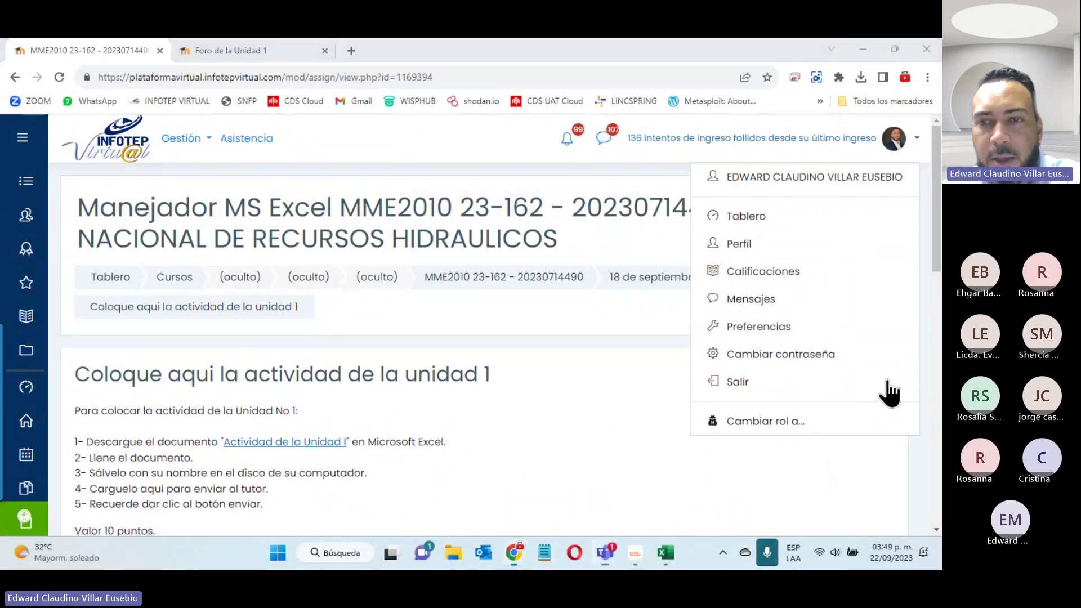
click(790, 421)
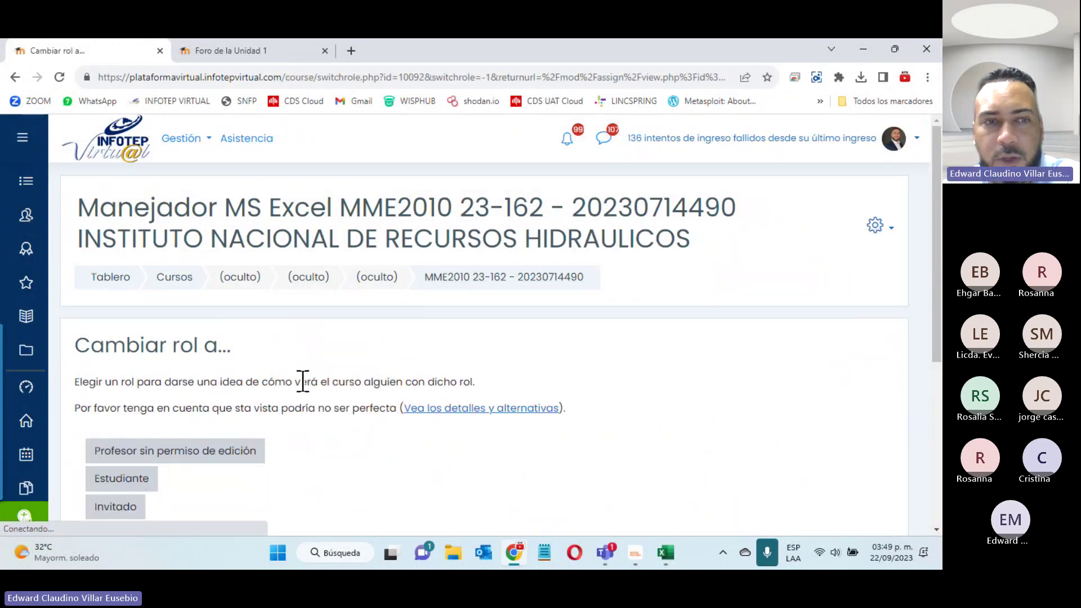
click(138, 480)
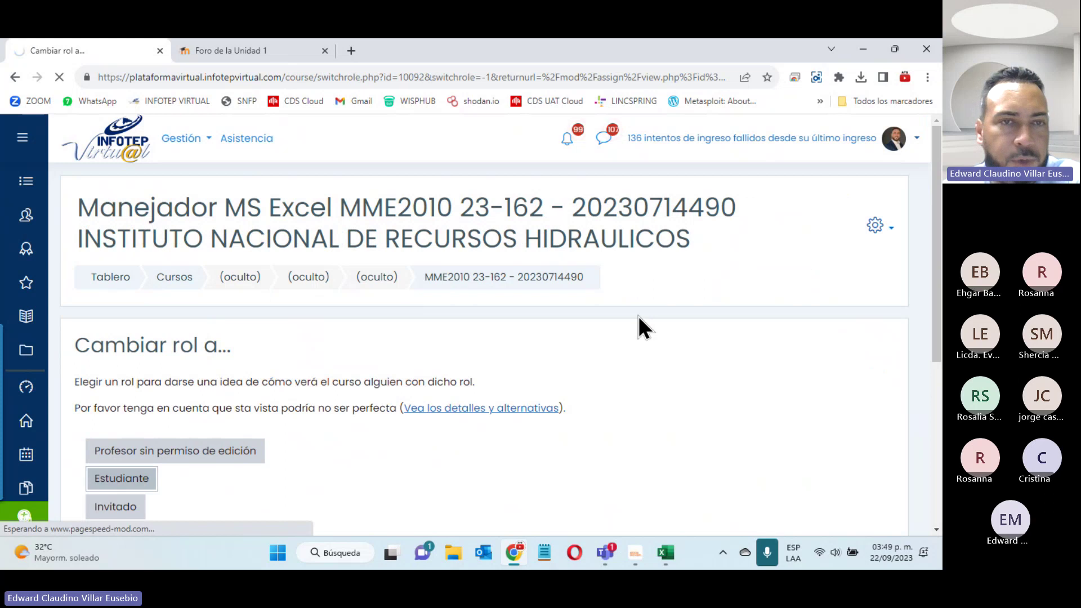
scroll(637, 327, down, 10)
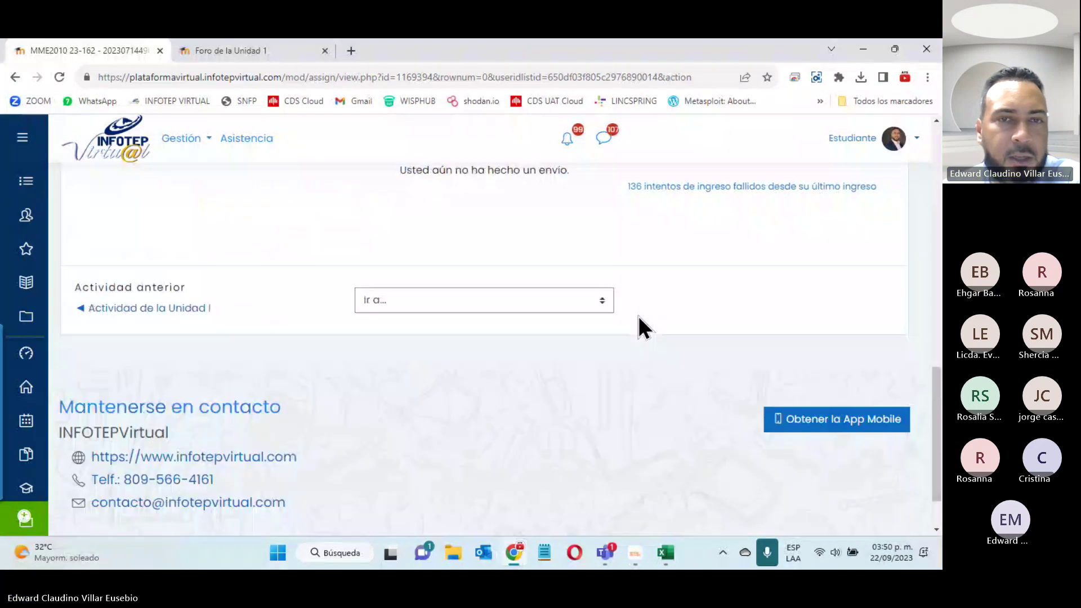
scroll(638, 317, up, 5)
Open the Añadir envío submission form for the assignment
click(479, 393)
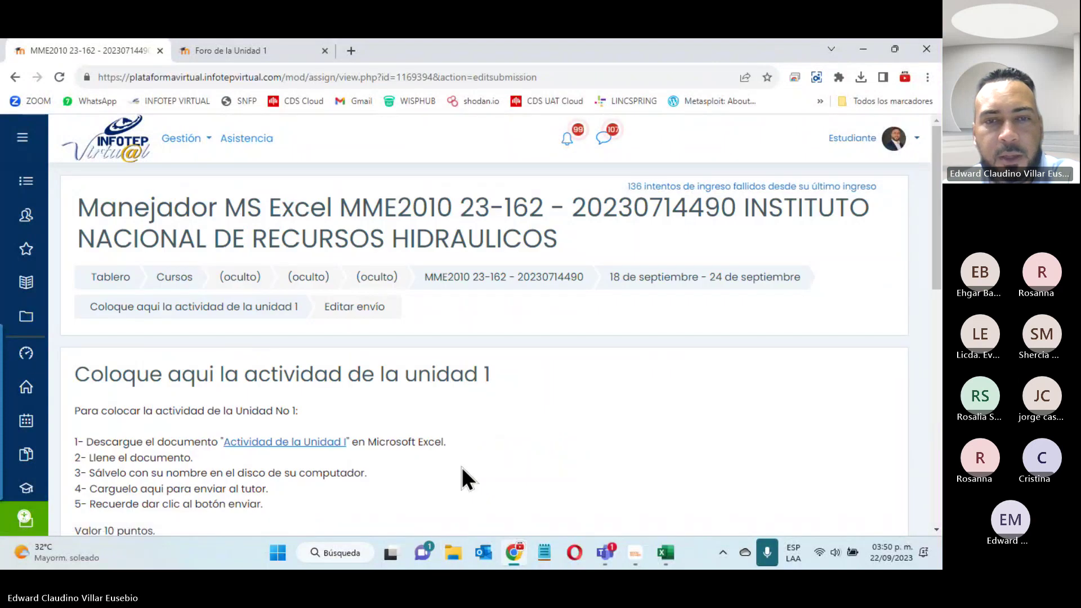
scroll(461, 468, down, 5)
scroll(442, 353, up, 1)
scroll(441, 353, up, 1)
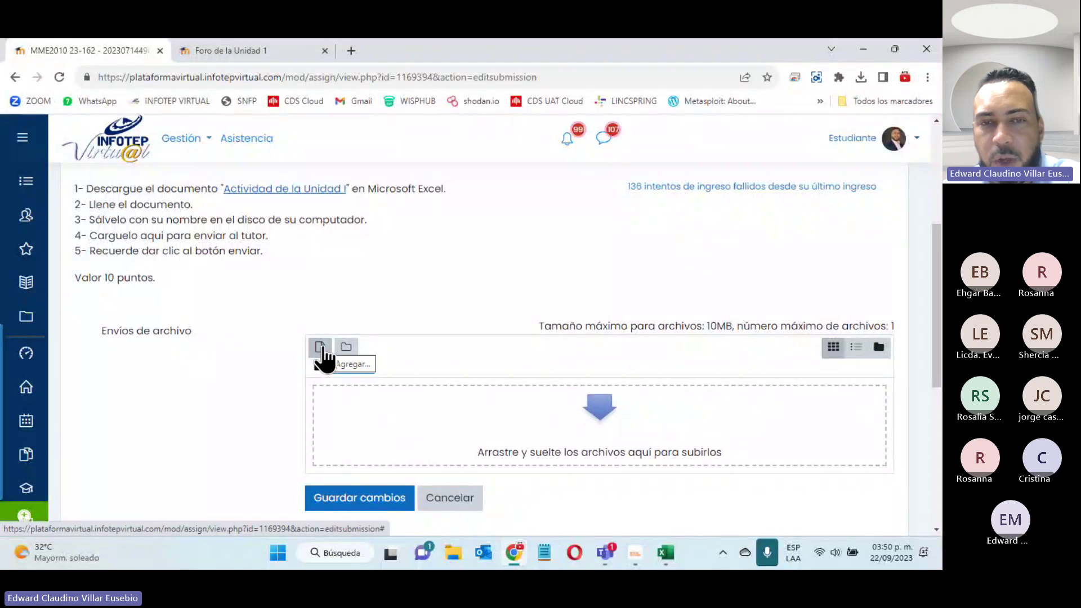
Drag 'Actividad Practica 1-112021 (43).xlsx' from Descargas into the submission's drop zone
click(453, 552)
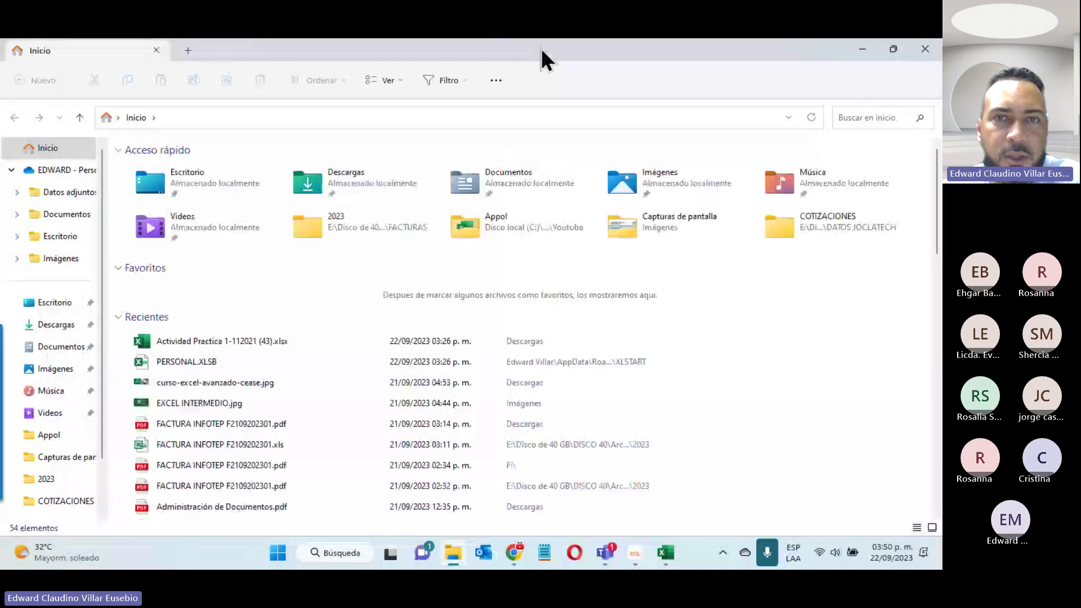
mouse_move(542, 51)
mouse_down()
mouse_move(300, 112)
mouse_move(366, 80)
mouse_up()
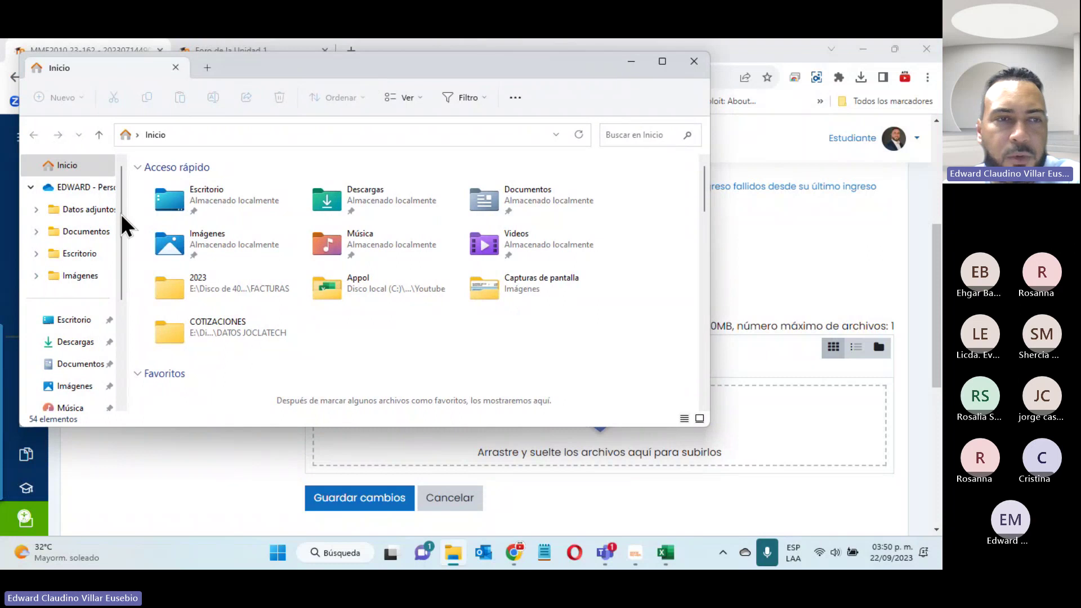
click(78, 344)
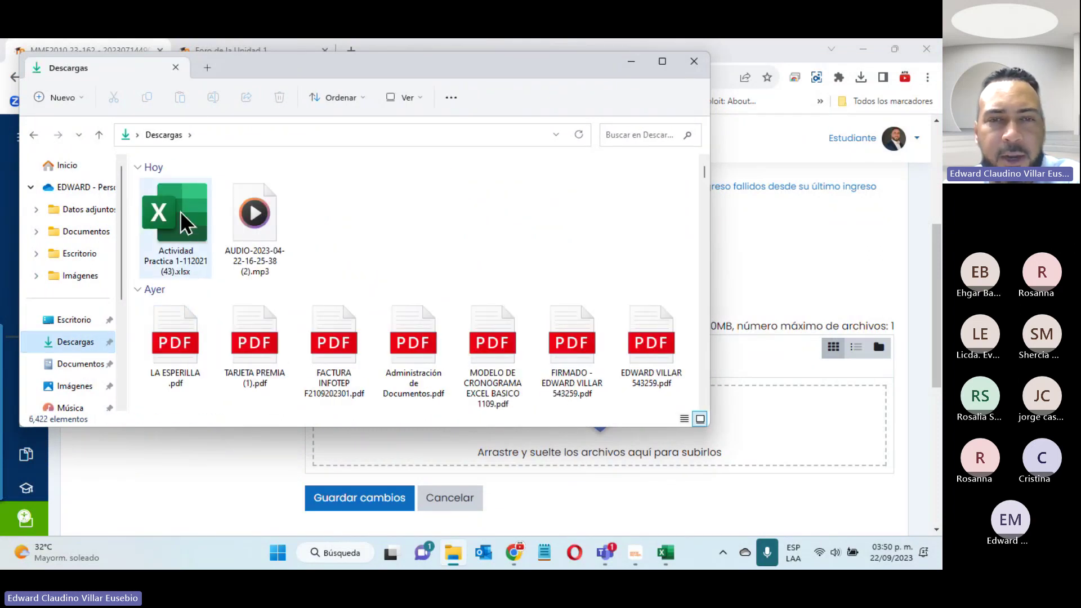
click(181, 225)
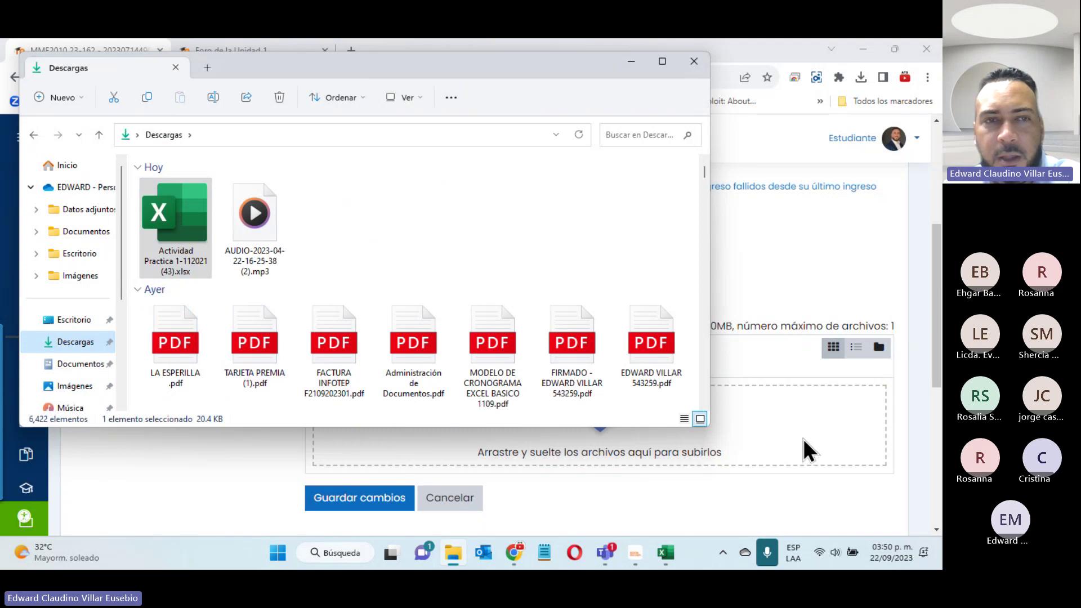
mouse_move(208, 241)
mouse_down()
mouse_move(260, 272)
mouse_move(807, 464)
mouse_up()
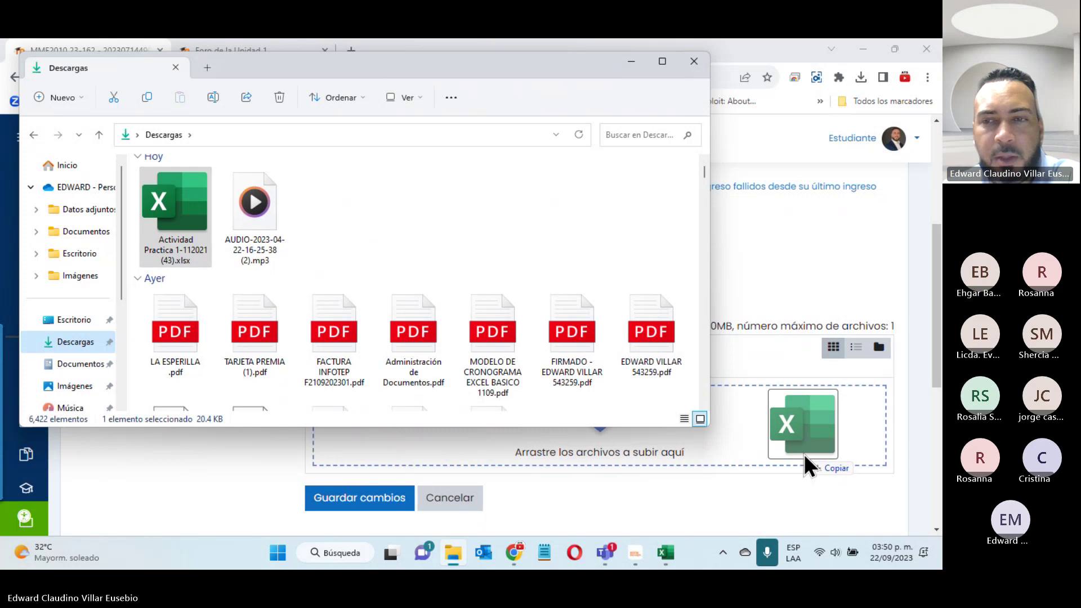
drag(806, 465, 808, 464)
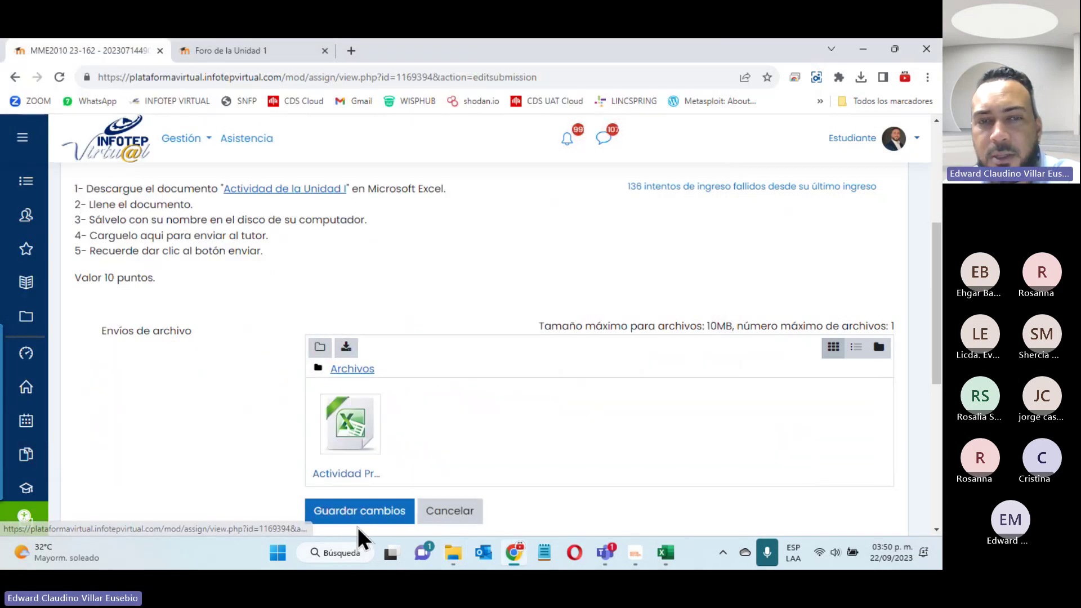
Save the submission and review its No calificado grading status
click(366, 513)
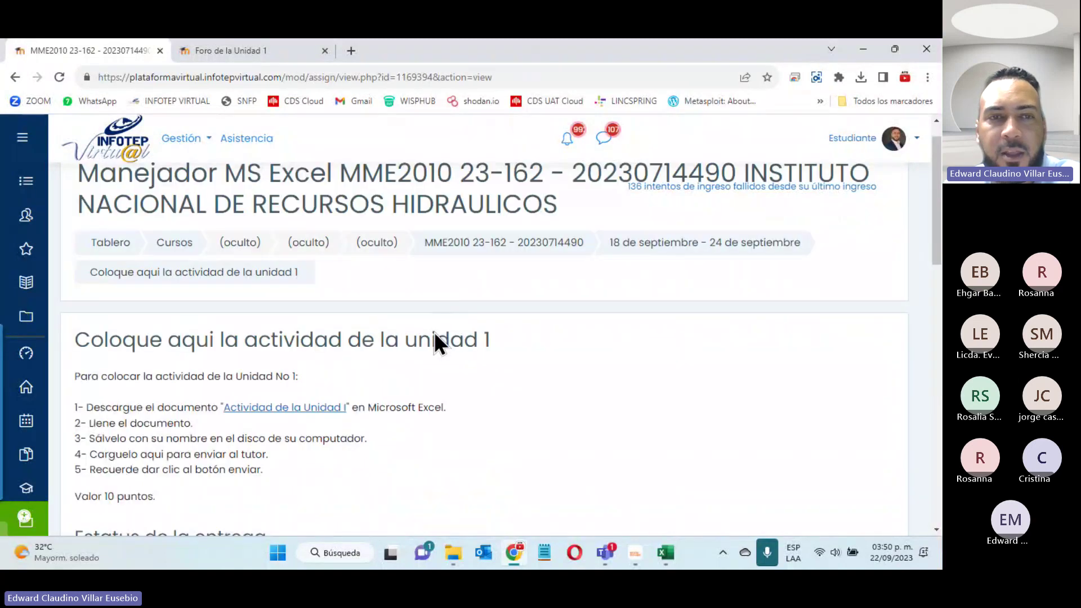
scroll(169, 416, down, 4)
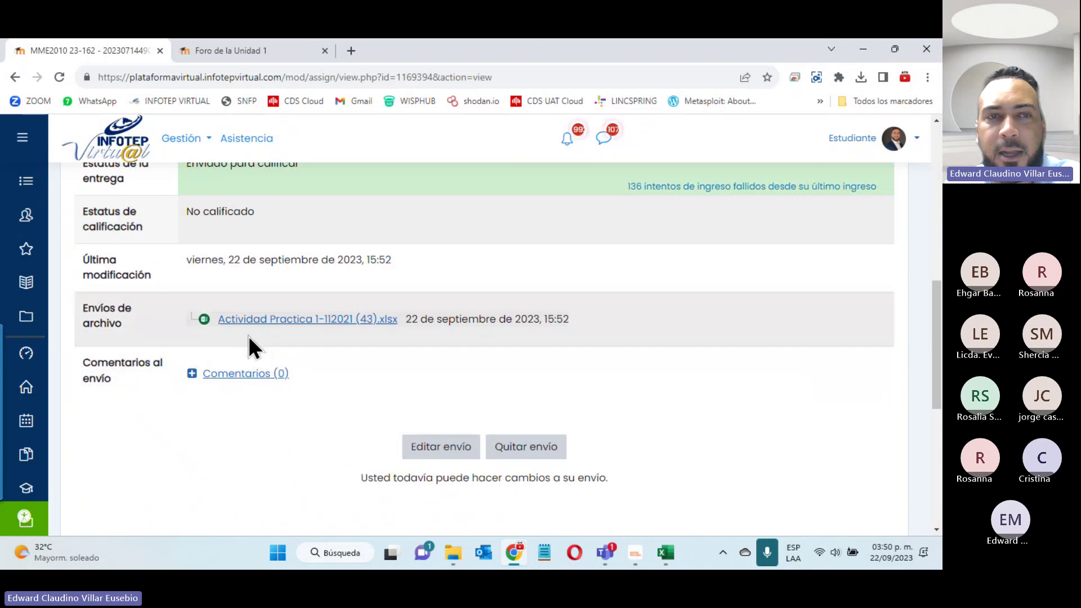
scroll(249, 345, up, 4)
scroll(307, 412, down, 4)
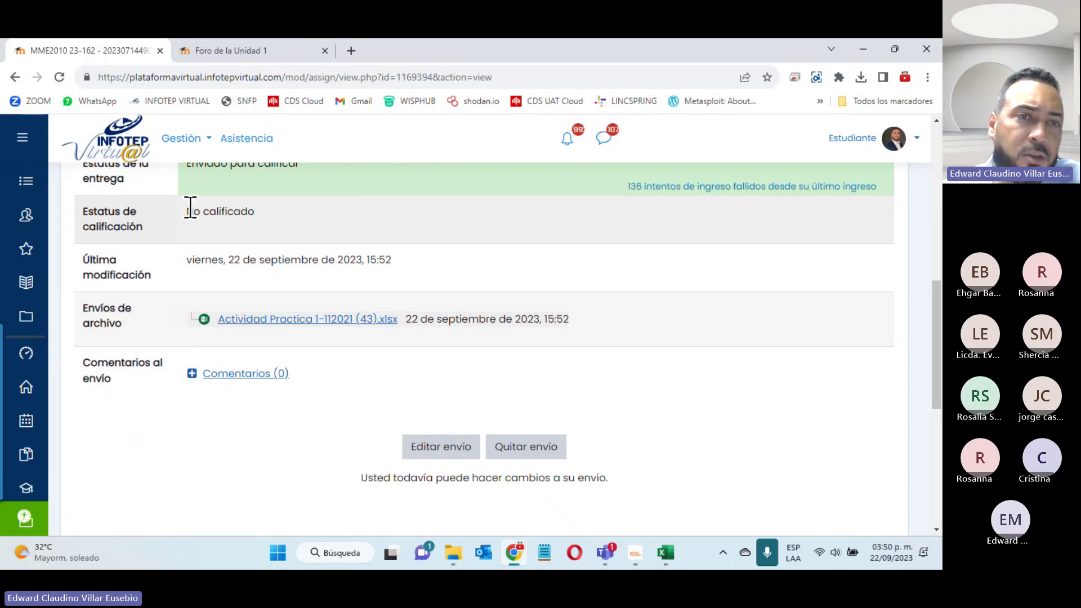
drag(188, 212, 263, 215)
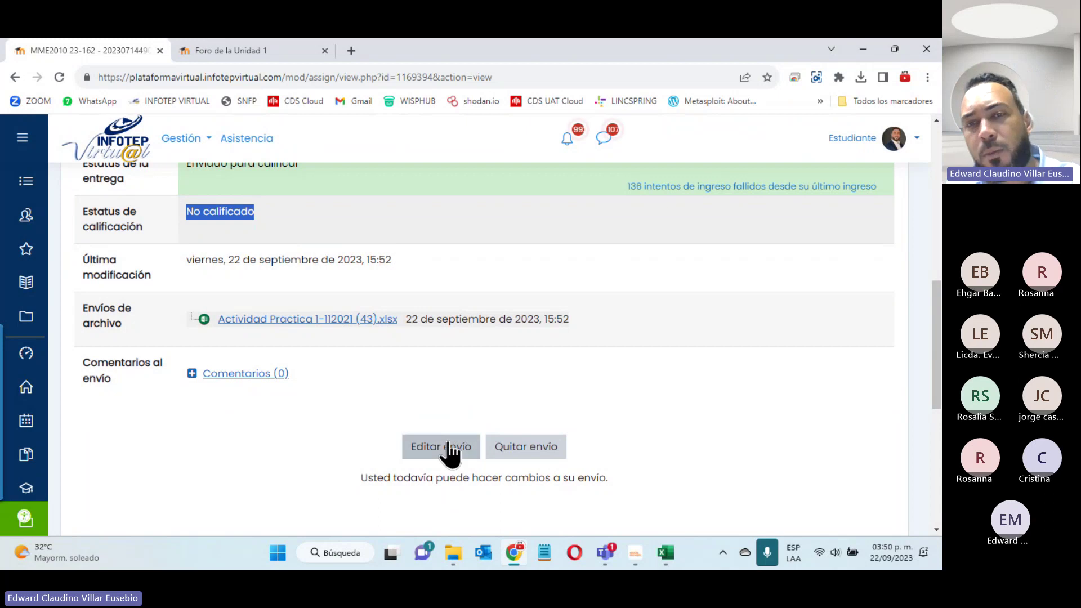
Remove the submission with Quitar envío and confirm the deletion
click(549, 454)
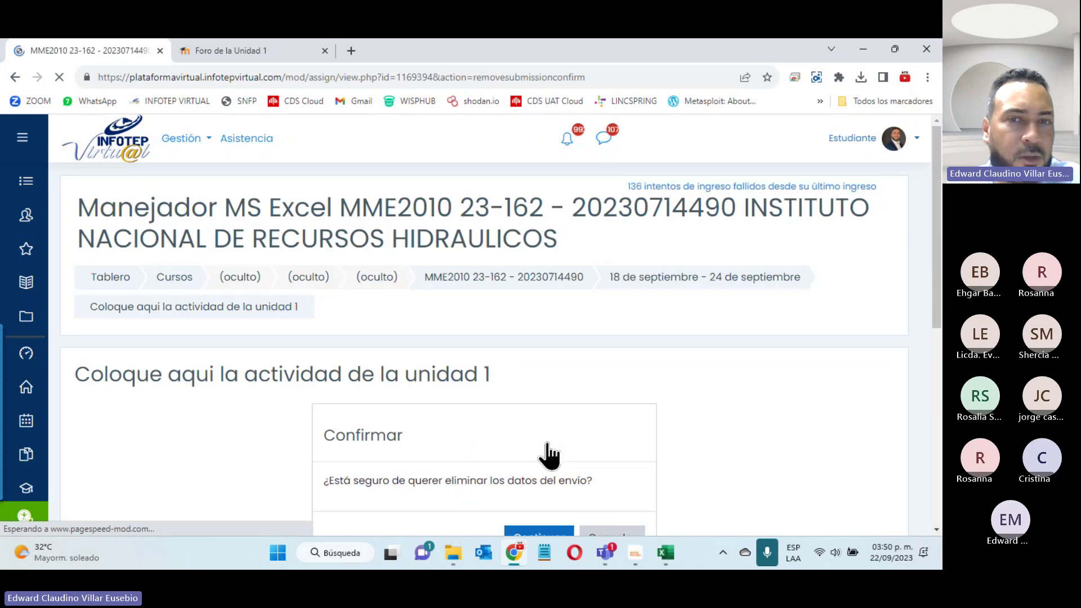
click(541, 531)
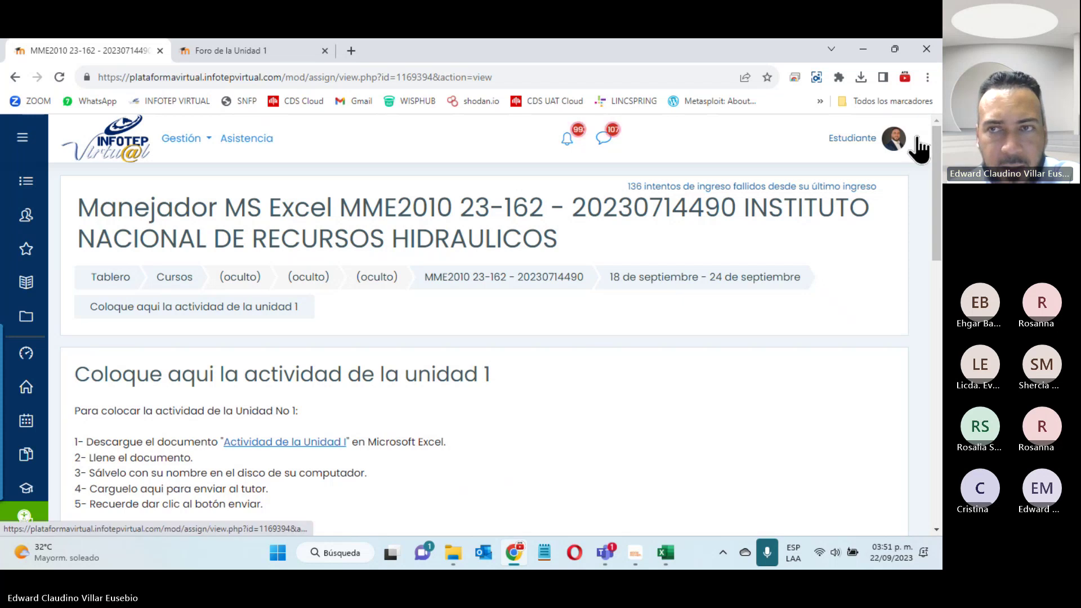
click(895, 138)
Return to the normal role and move the Teams meeting window out of the way
click(784, 421)
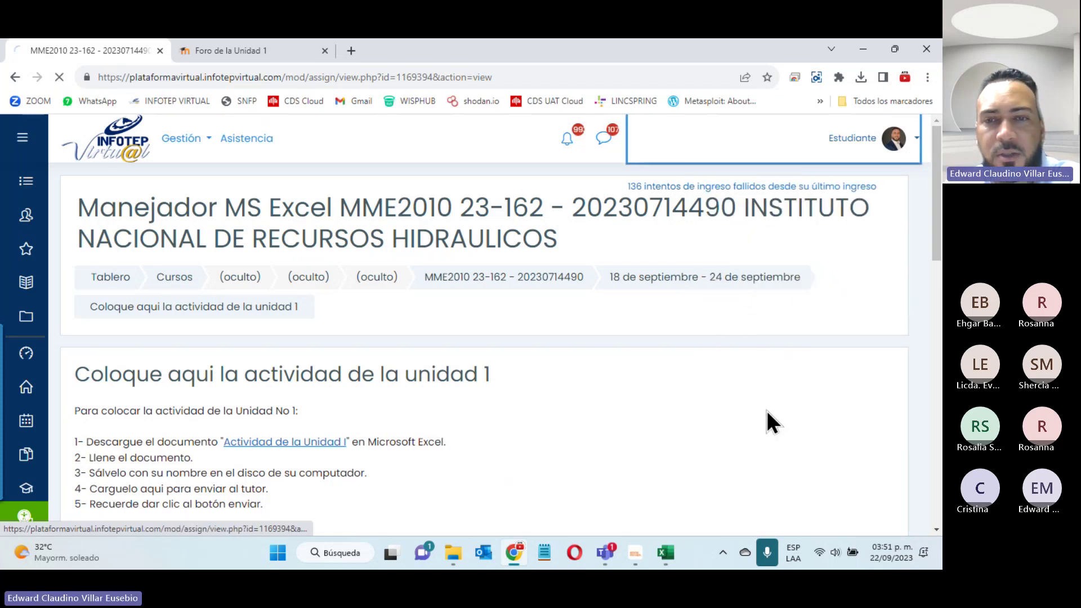
mouse_move(605, 553)
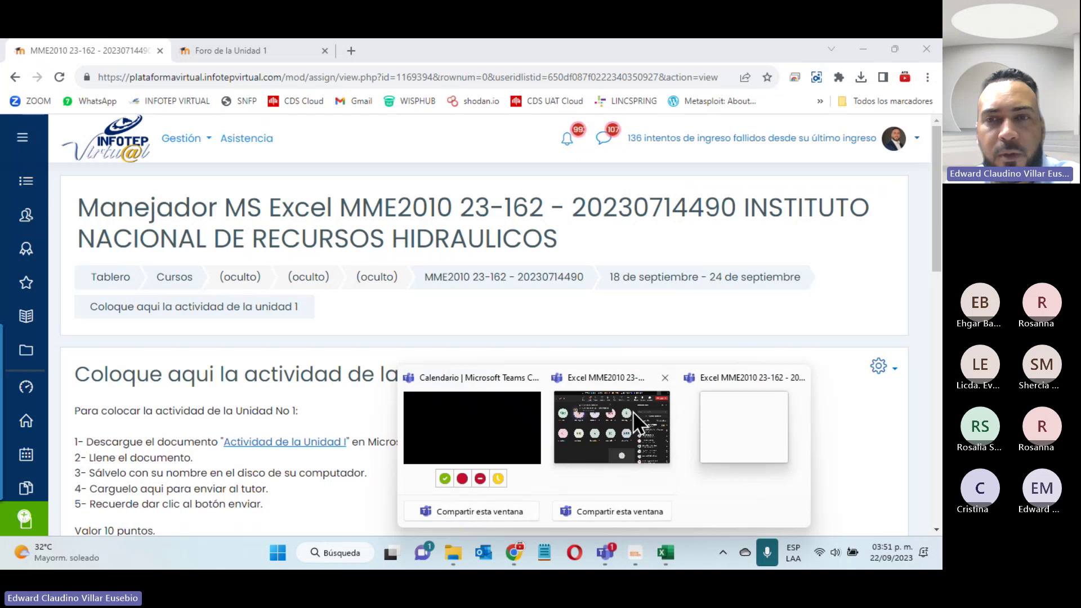
click(625, 417)
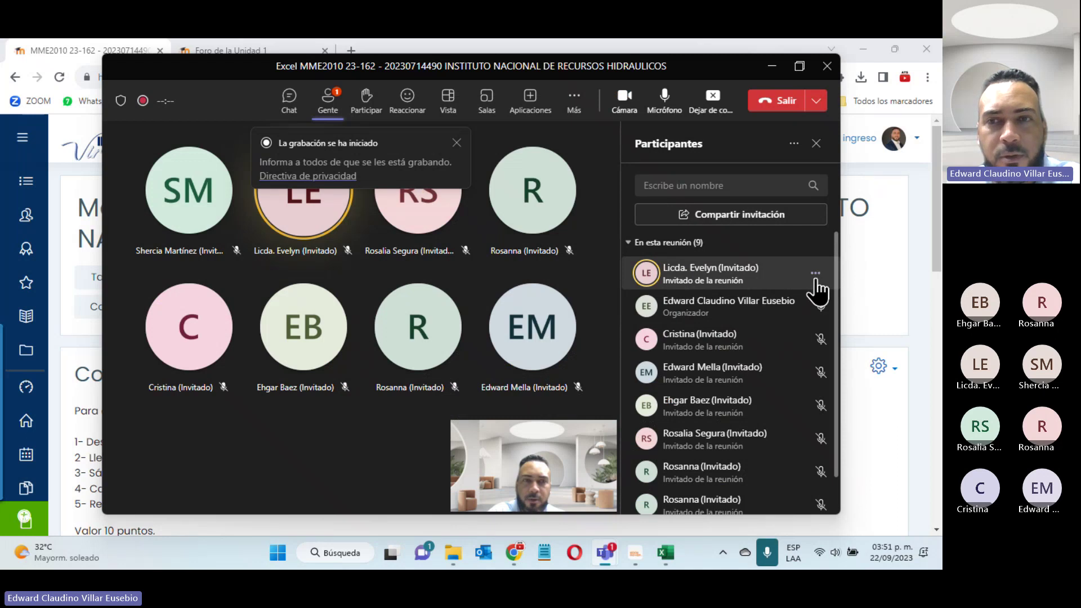
click(771, 66)
scroll(338, 425, down, 4)
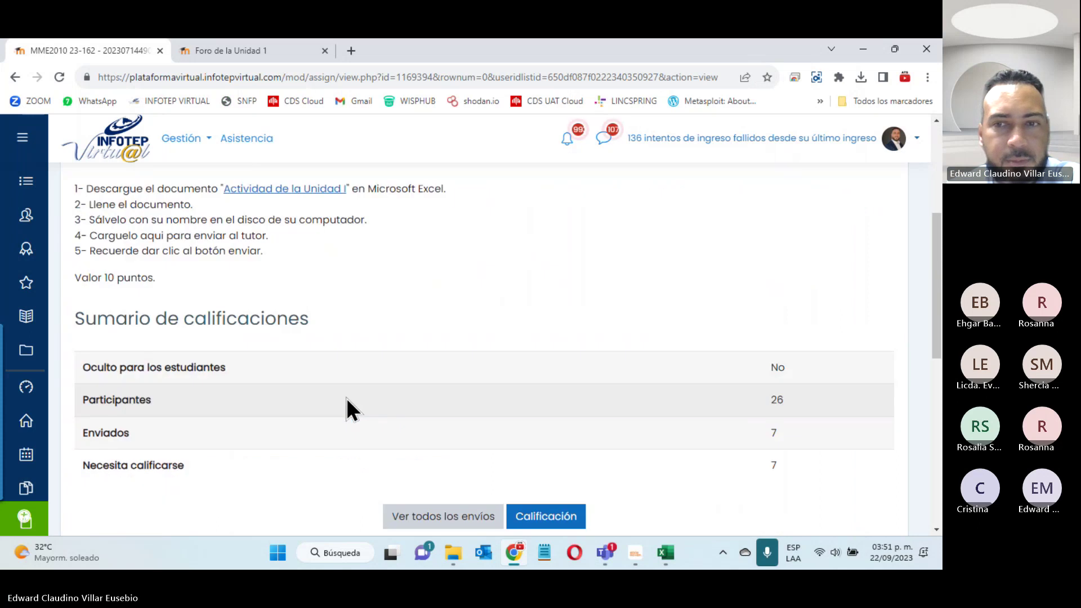
scroll(331, 339, up, 4)
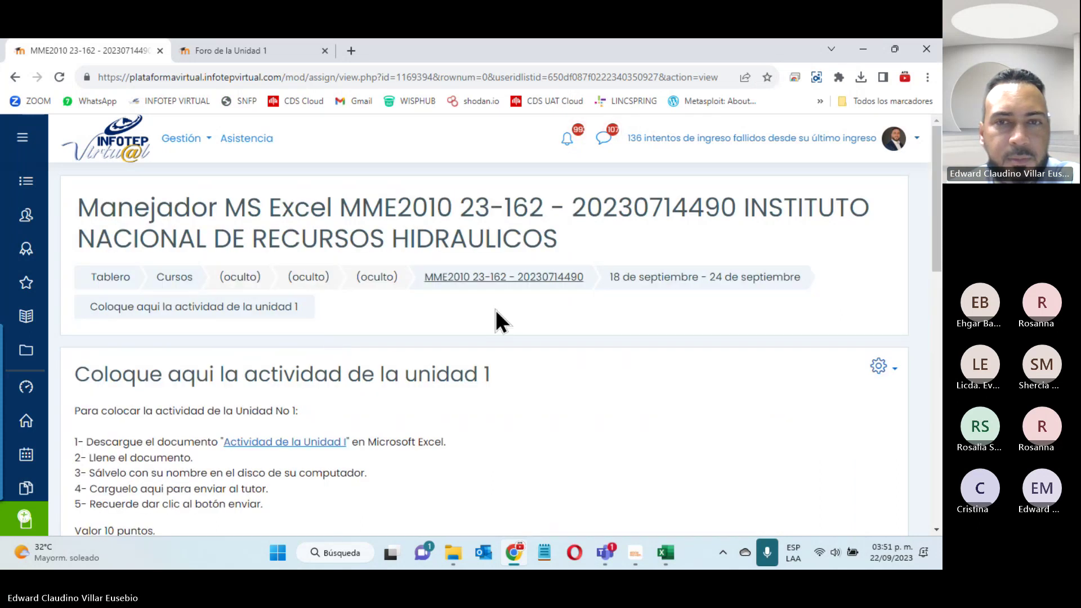
Go to the course's main page and scroll down to the Unit 1 section
click(560, 280)
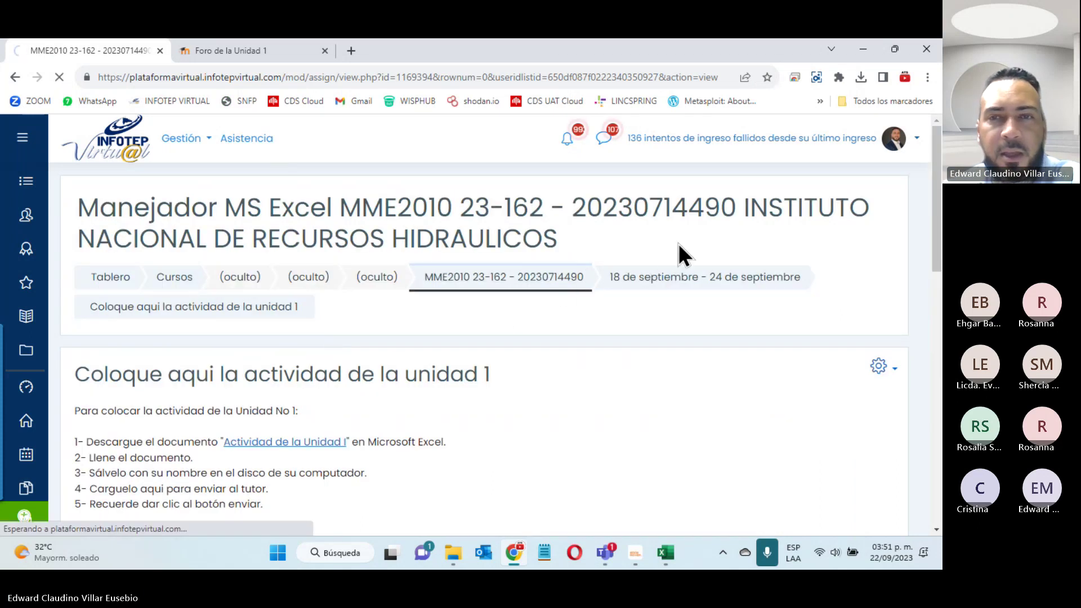
scroll(463, 299, down, 5)
scroll(463, 299, down, 1)
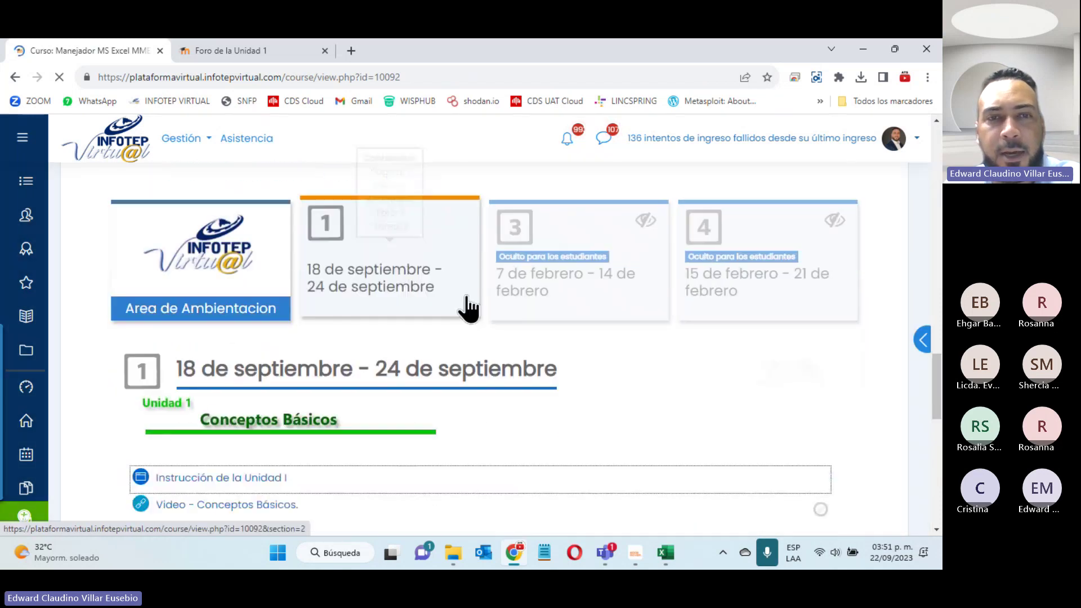
scroll(357, 411, down, 2)
scroll(243, 435, down, 4)
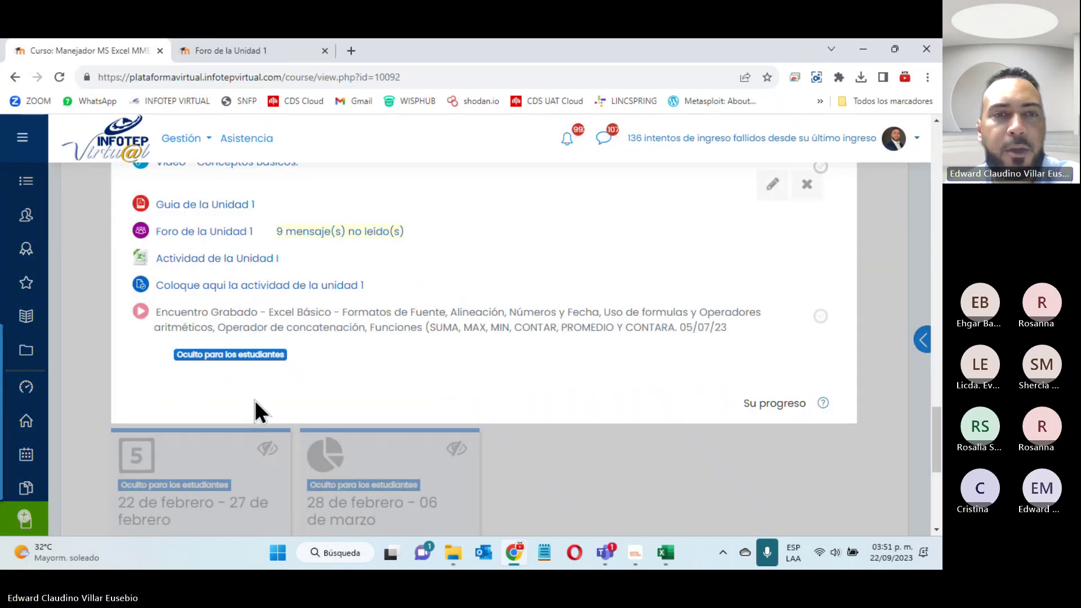